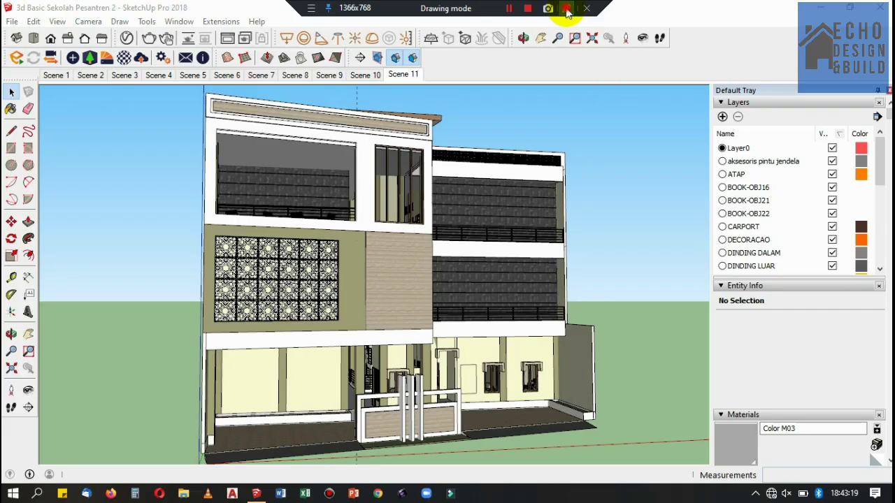
Step: Type the caption 'KALI INI KITA BELAJAR BAGAIMANA CARA MEMBUAT LINGKUNGAN ENVIRONTMENT'
{"action": "left_click", "coordinate": [567, 12]}
{"action": "left_click", "coordinate": [103, 246]}
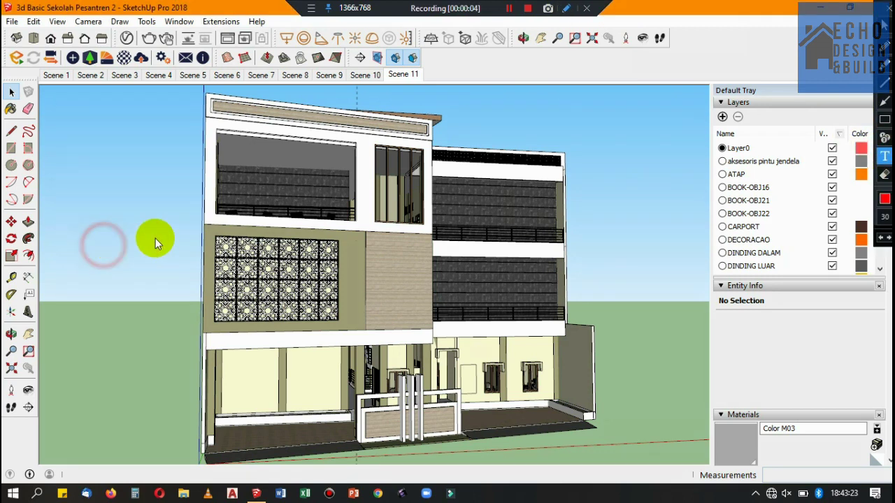
{"action": "type", "text": "KALI INI"}
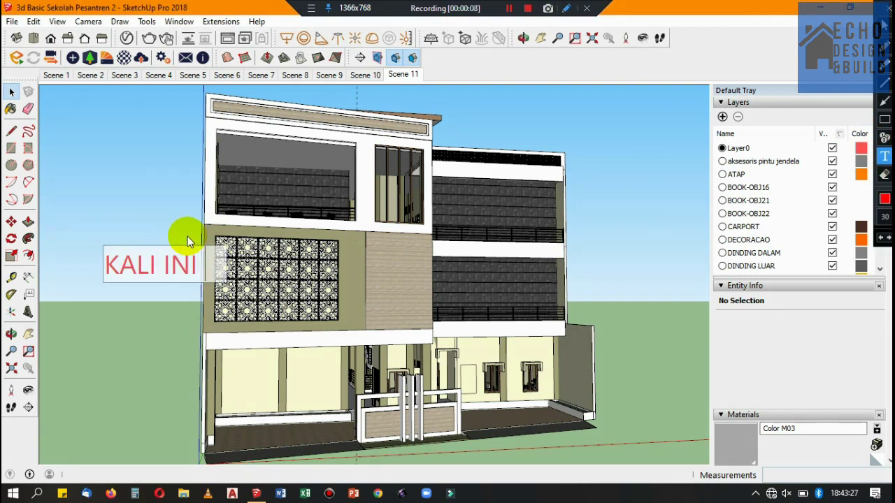
{"action": "type", "text": " KITA BELAJAR BAG"}
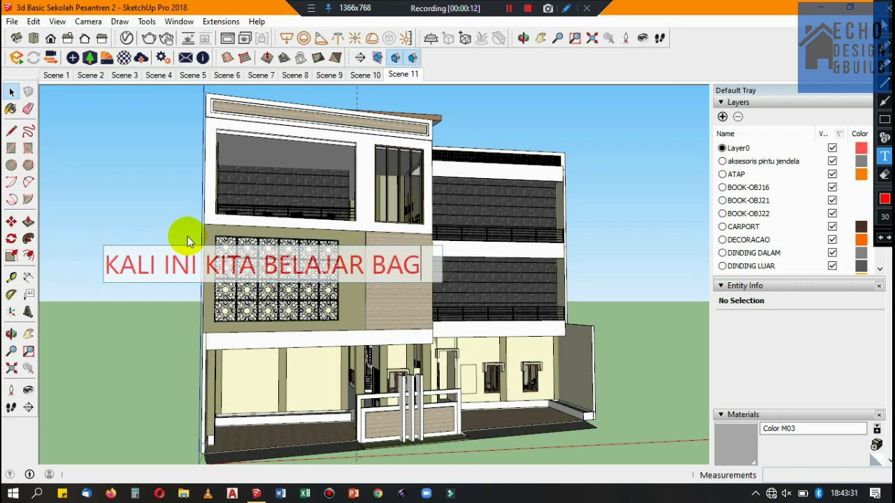
{"action": "type", "text": "AIMANA CARA MEMBUAT LINGKUNGAN"}
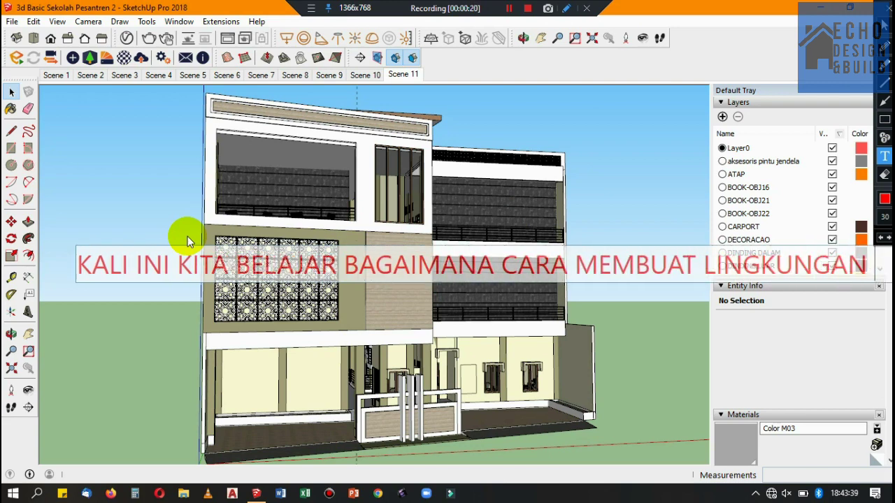
{"action": "type", "text": " ENVIRON"}
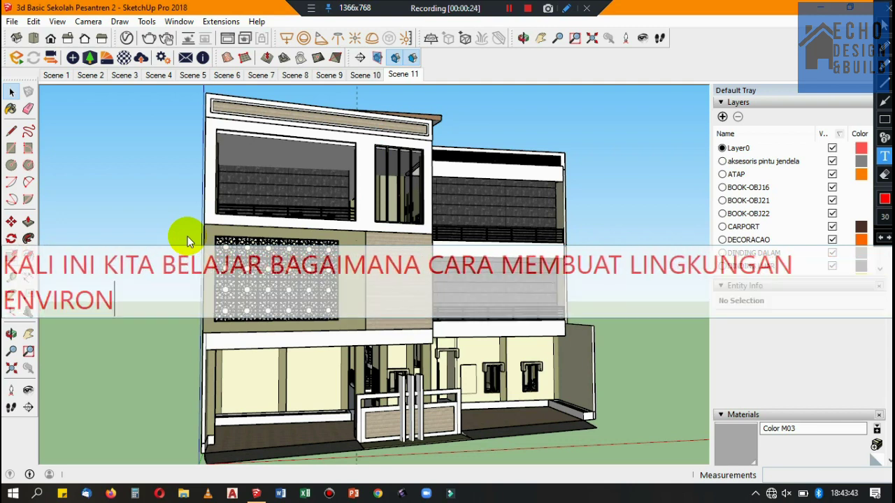
{"action": "type", "text": "TMENT UNTUK BAGNUNAN SEKOLAH INI YA!!!"}
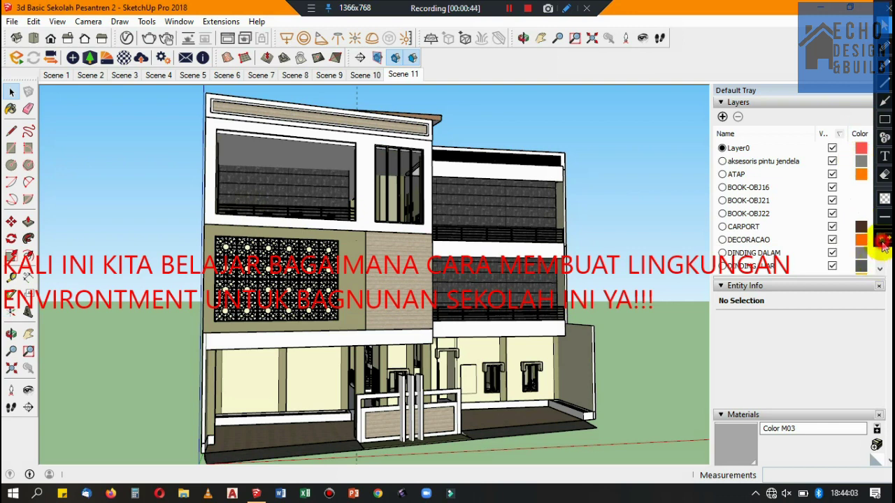
Step: Switch from the Scene 5 tab to the Scene 6 floor-plan view
{"action": "scroll", "coordinate": [399, 205], "scroll_direction": "down", "scroll_amount": 2}
{"action": "left_click", "coordinate": [192, 75]}
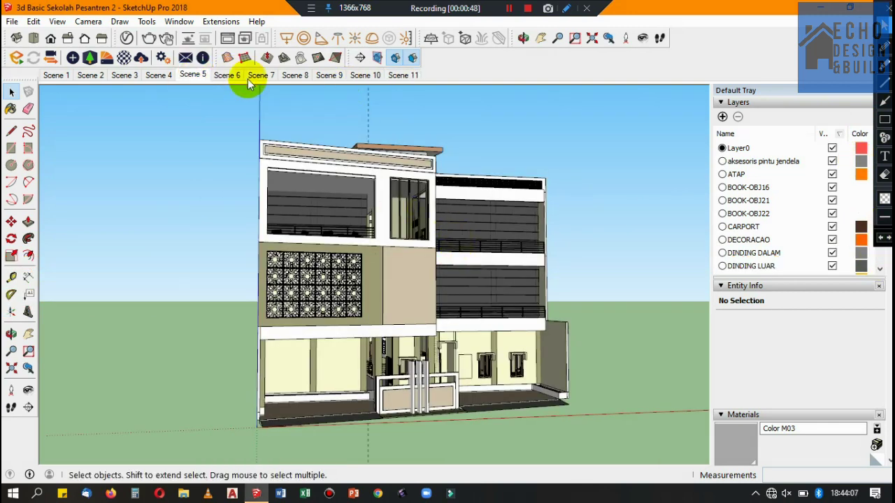
{"action": "left_click", "coordinate": [365, 75]}
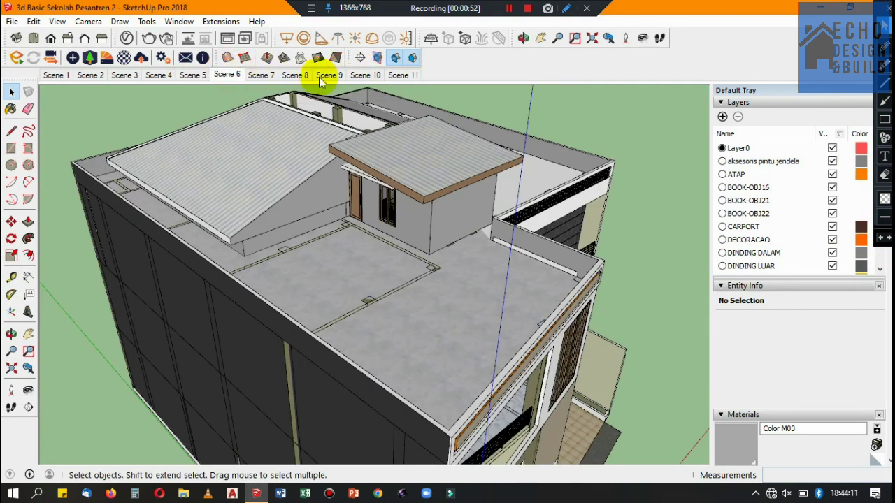
{"action": "left_click", "coordinate": [226, 74]}
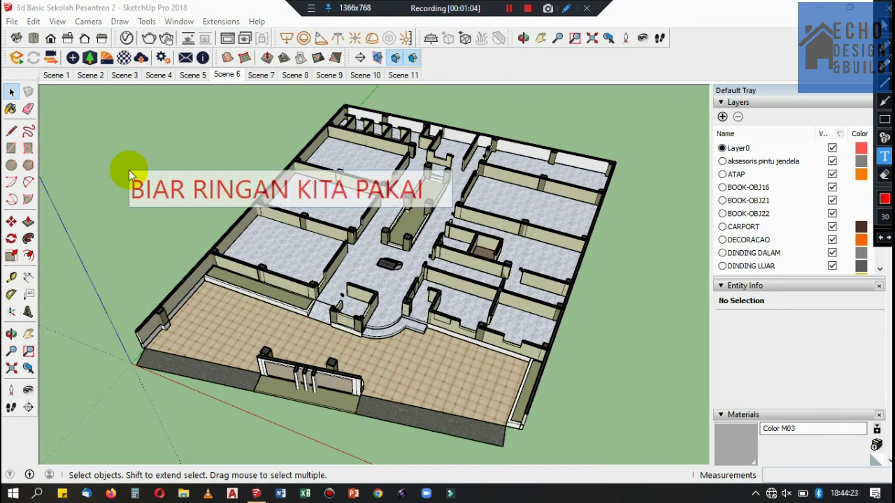
Step: Orbit the site plan to a new angle, adding caption words 'DARI SCENE INI SAJA' and 'JALAN 10 M'
{"action": "type", "text": "DARI SCENE INI SAJA"}
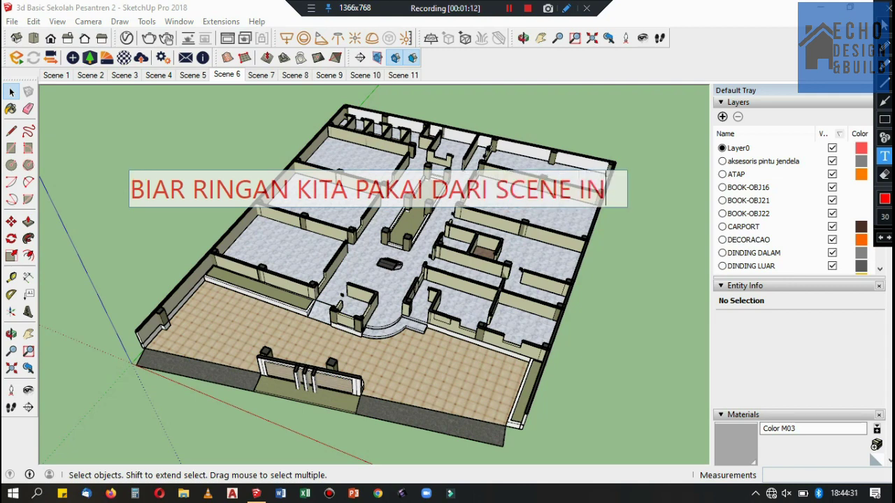
{"action": "left_click", "coordinate": [881, 239]}
{"action": "middle_click_drag", "start_coordinate": [477, 244], "coordinate": [625, 183]}
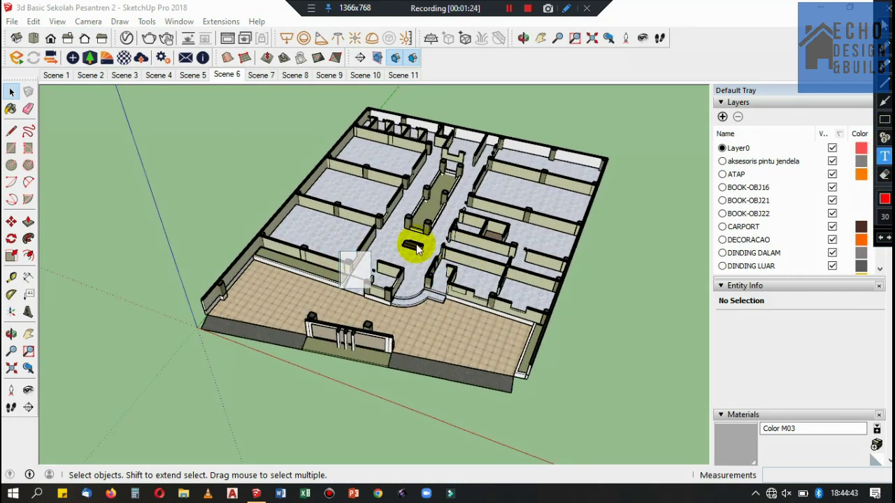
{"action": "type", "text": "JALAN 10 M"}
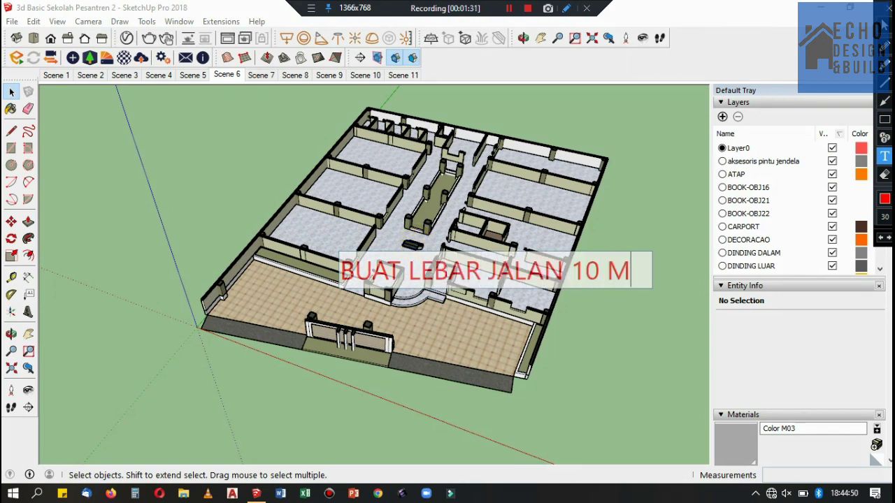
{"action": "left_click", "coordinate": [889, 22]}
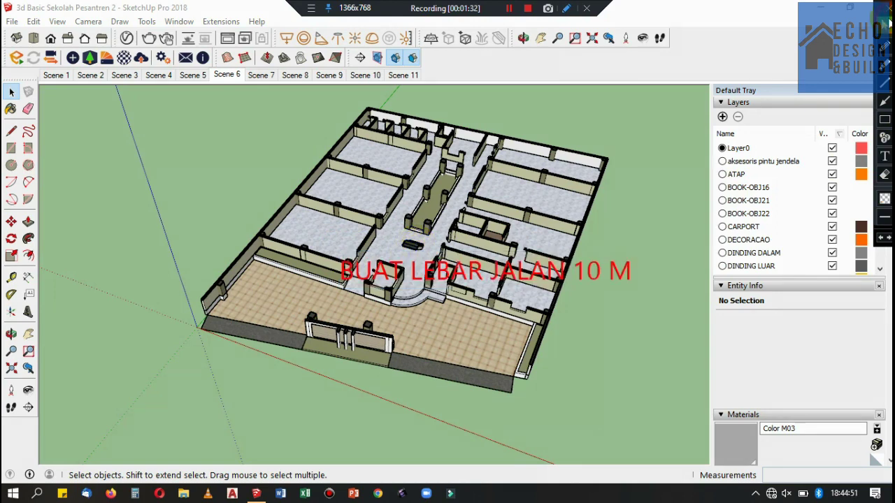
{"action": "left_click", "coordinate": [884, 238]}
Step: Face the front yard and try axes origins at the gravel edge and wall corner, cancelling both
{"action": "mouse_move", "coordinate": [343, 296]}
{"action": "middle_mouse_down"}
{"action": "mouse_move", "coordinate": [343, 279]}
{"action": "mouse_move", "coordinate": [329, 270]}
{"action": "mouse_move", "coordinate": [11, 230]}
{"action": "middle_mouse_up"}
{"action": "left_click", "coordinate": [11, 312]}
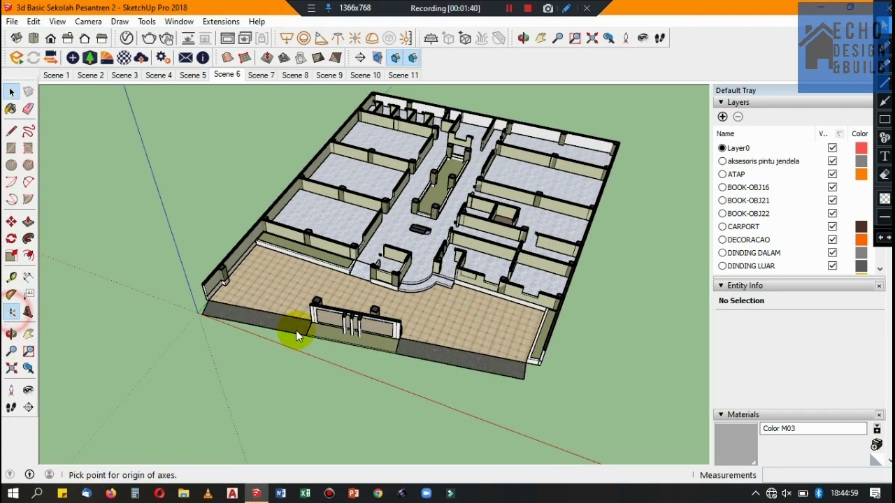
{"action": "scroll", "coordinate": [360, 356], "scroll_direction": "up", "scroll_amount": 3}
{"action": "scroll", "coordinate": [367, 354], "scroll_direction": "up", "scroll_amount": 5}
{"action": "left_click", "coordinate": [367, 353]}
{"action": "scroll", "coordinate": [399, 337], "scroll_direction": "up", "scroll_amount": 3}
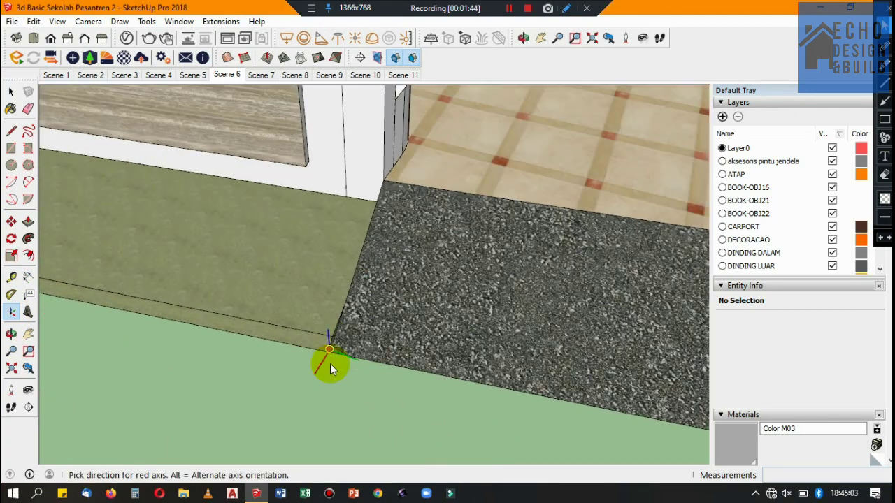
{"action": "scroll", "coordinate": [330, 363], "scroll_direction": "up", "scroll_amount": 3}
{"action": "scroll", "coordinate": [322, 353], "scroll_direction": "up", "scroll_amount": 2}
{"action": "key", "text": "space"}
{"action": "left_click", "coordinate": [12, 311]}
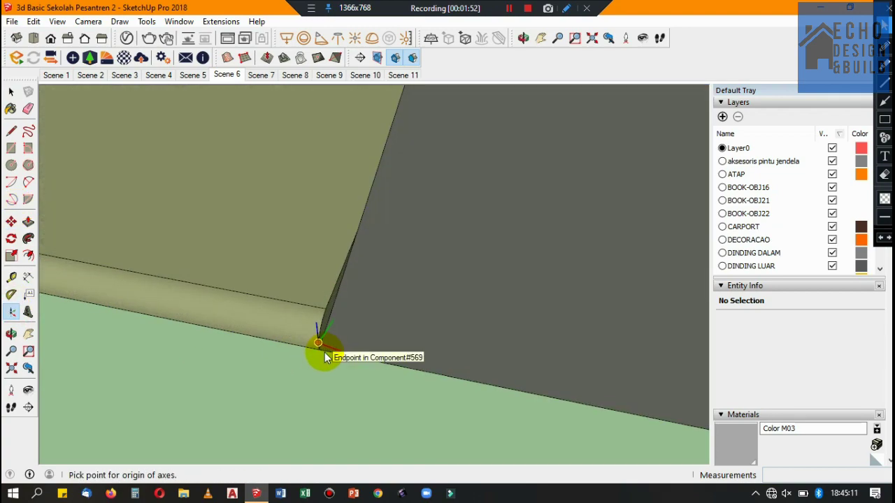
{"action": "left_click", "coordinate": [319, 353]}
{"action": "key", "text": "space"}
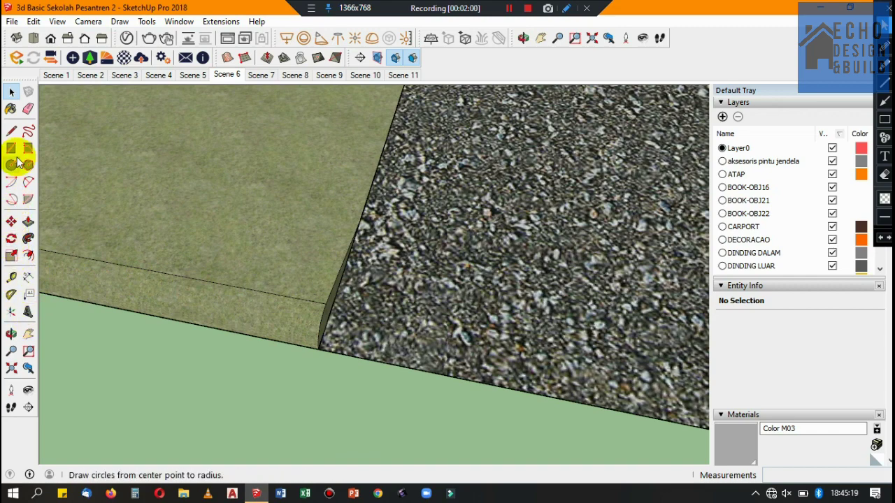
Step: Place the axes origin on the front edge, red along the edge, then green
{"action": "left_click", "coordinate": [11, 315]}
{"action": "scroll", "coordinate": [232, 263], "scroll_direction": "down", "scroll_amount": 4}
{"action": "scroll", "coordinate": [207, 272], "scroll_direction": "down", "scroll_amount": 3}
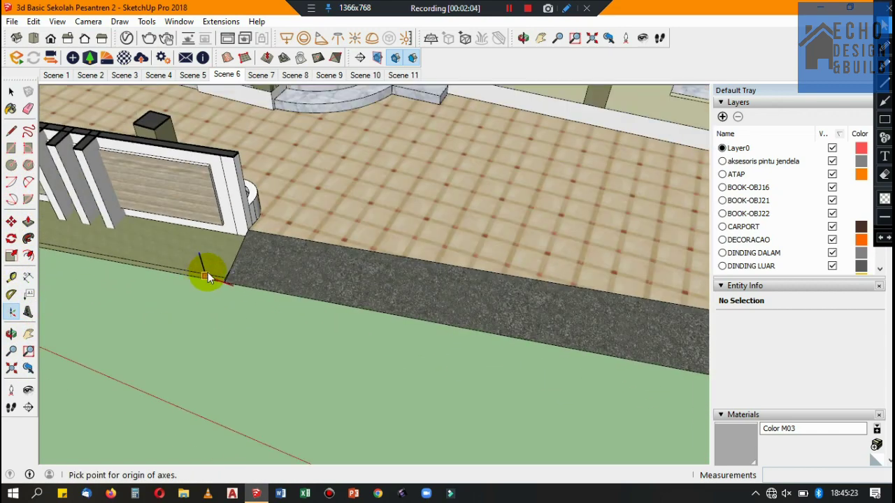
{"action": "scroll", "coordinate": [353, 301], "scroll_direction": "down", "scroll_amount": 2}
{"action": "left_click", "coordinate": [521, 337]}
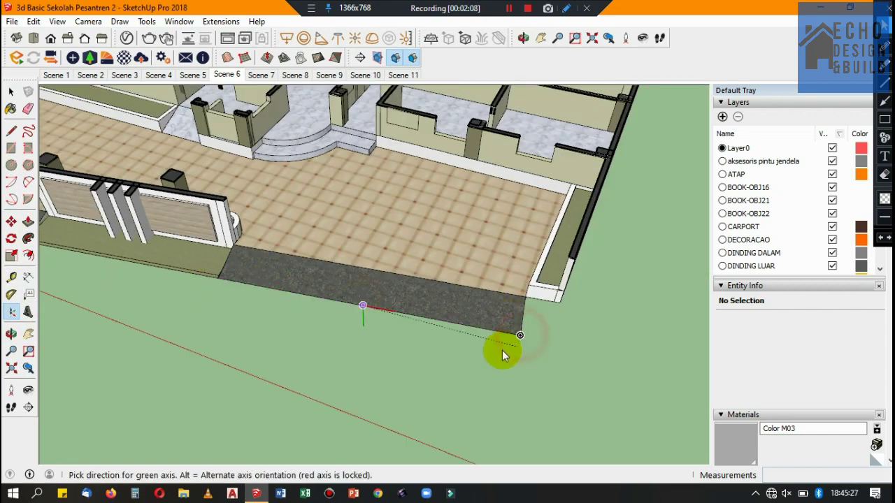
{"action": "scroll", "coordinate": [485, 366], "scroll_direction": "down", "scroll_amount": 3}
{"action": "scroll", "coordinate": [504, 369], "scroll_direction": "down", "scroll_amount": 2}
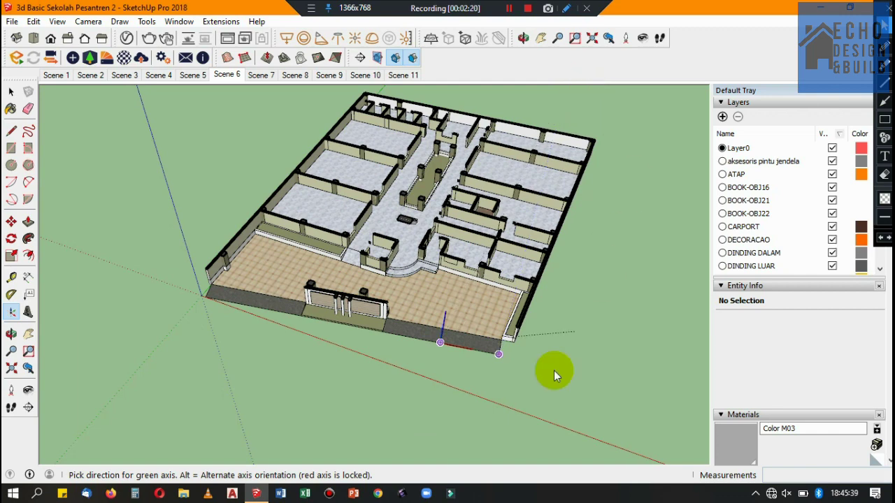
{"action": "left_click", "coordinate": [422, 373]}
{"action": "scroll", "coordinate": [433, 347], "scroll_direction": "down", "scroll_amount": 2}
{"action": "scroll", "coordinate": [397, 329], "scroll_direction": "down", "scroll_amount": 2}
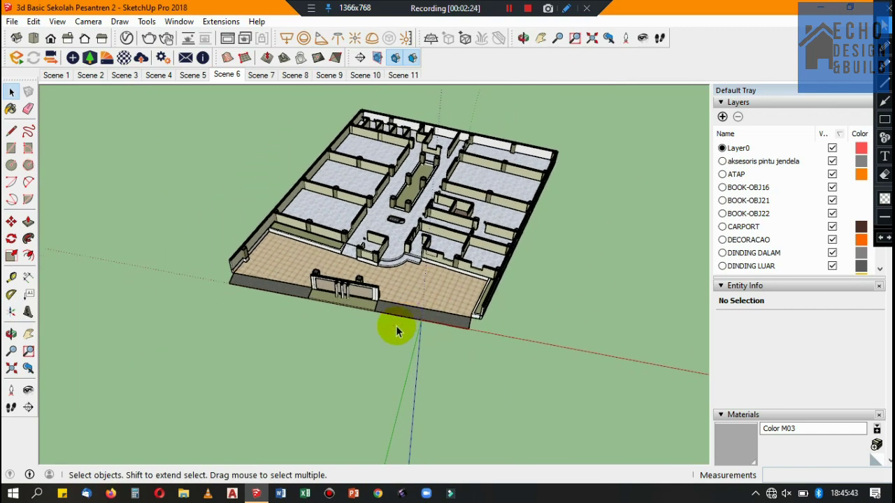
{"action": "scroll", "coordinate": [374, 323], "scroll_direction": "down", "scroll_amount": 2}
Step: Draw a 60 by 10 road rectangle from the site's front corner
{"action": "scroll", "coordinate": [329, 319], "scroll_direction": "up", "scroll_amount": 2}
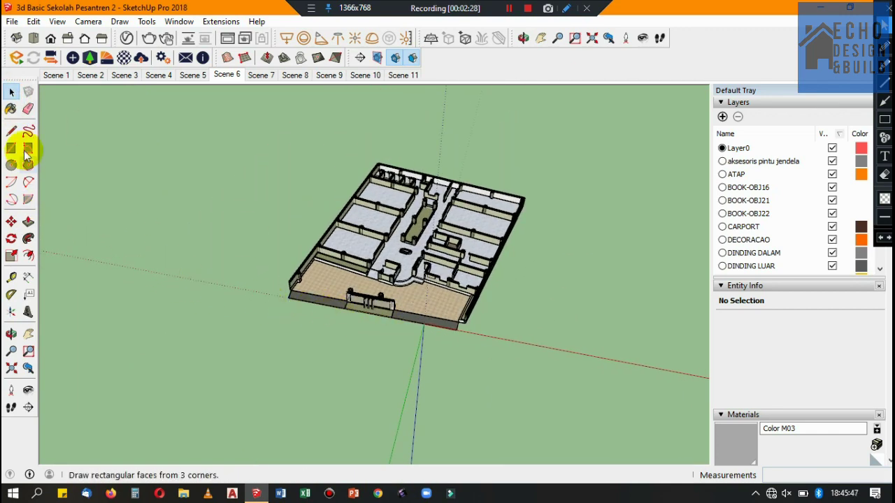
{"action": "left_click", "coordinate": [12, 147]}
{"action": "left_click", "coordinate": [456, 326]}
{"action": "scroll", "coordinate": [463, 350], "scroll_direction": "up", "scroll_amount": 2}
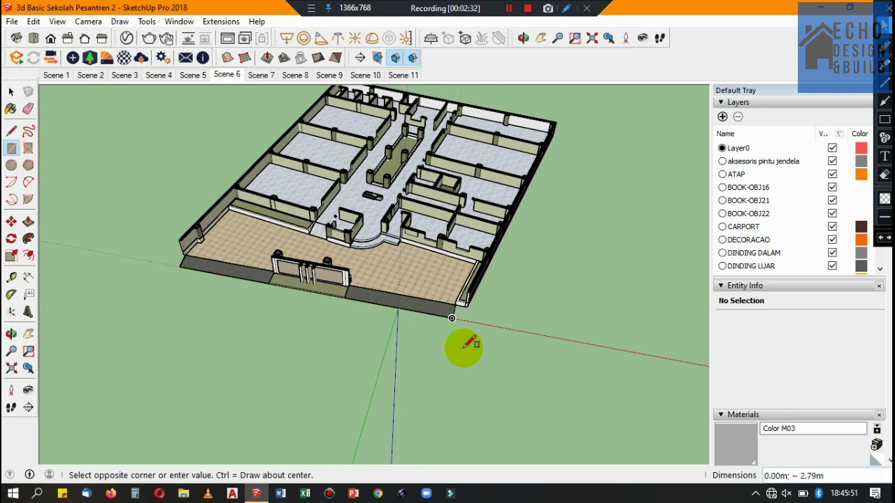
{"action": "scroll", "coordinate": [531, 353], "scroll_direction": "up", "scroll_amount": 2}
{"action": "scroll", "coordinate": [395, 349], "scroll_direction": "down", "scroll_amount": 3}
{"action": "type", "text": "60;10"}
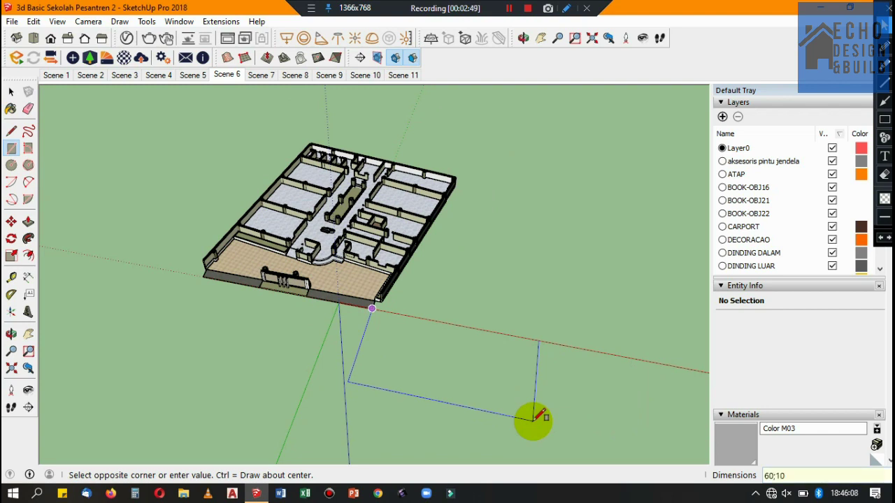
{"action": "key", "text": "Return"}
Step: Select the rectangle's face and edges and make them a group
{"action": "left_click", "coordinate": [11, 92]}
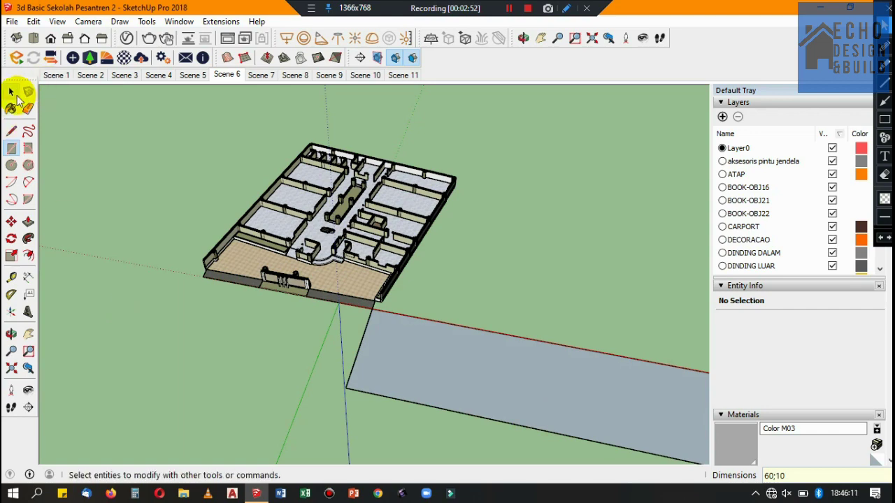
{"action": "left_click", "coordinate": [395, 339]}
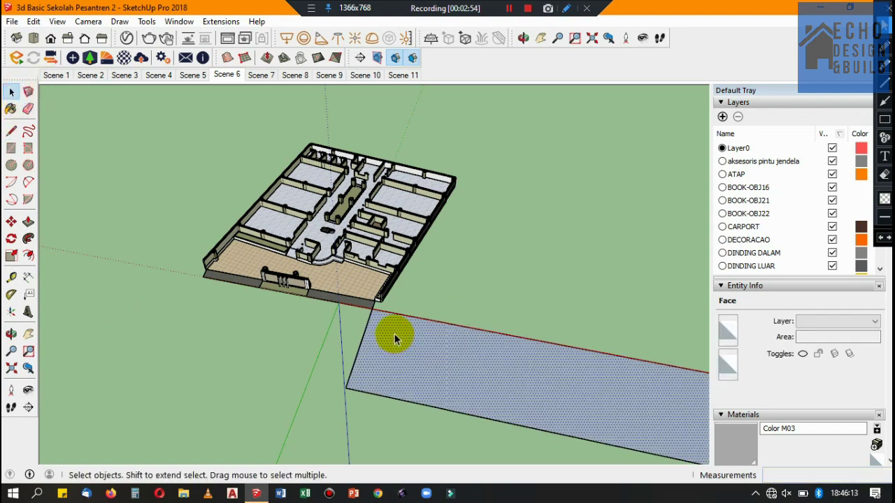
{"action": "left_click", "coordinate": [389, 397], "text": "shift"}
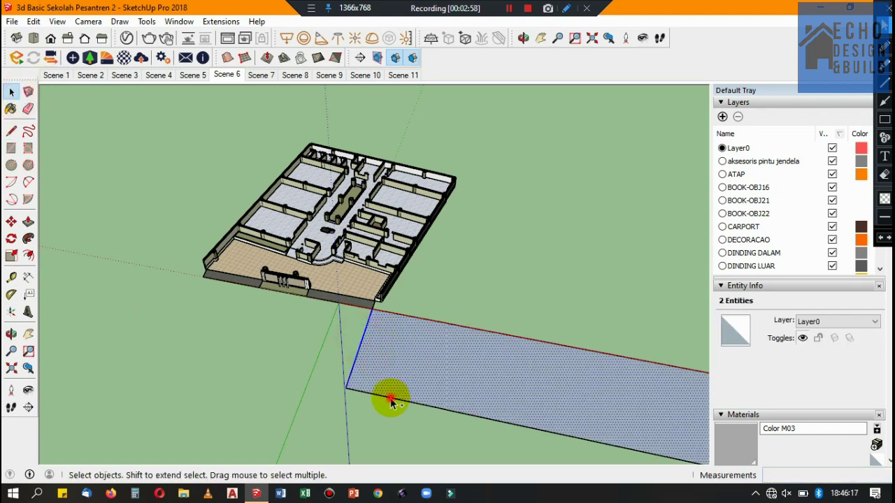
{"action": "scroll", "coordinate": [355, 325], "scroll_direction": "down", "scroll_amount": 2}
{"action": "right_click", "coordinate": [424, 333]}
{"action": "left_click", "coordinate": [471, 241]}
Step: Inside the group, Push/Pull the road face up into a thin slab
{"action": "left_click", "coordinate": [429, 363]}
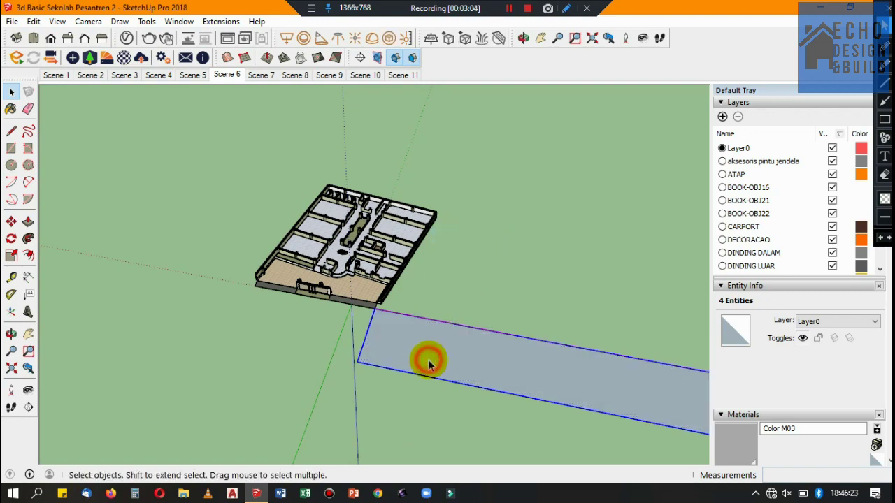
{"action": "double_click", "coordinate": [428, 364]}
{"action": "left_click", "coordinate": [434, 345]}
{"action": "left_click", "coordinate": [28, 221]}
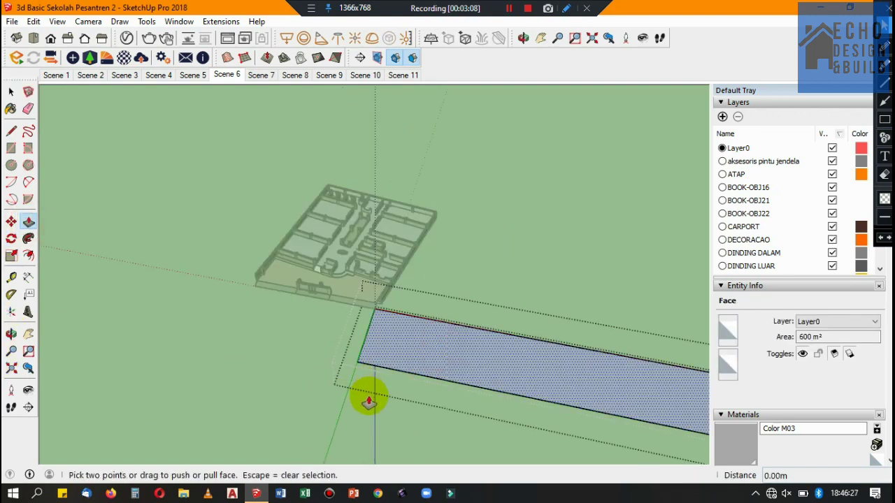
{"action": "left_click", "coordinate": [393, 339]}
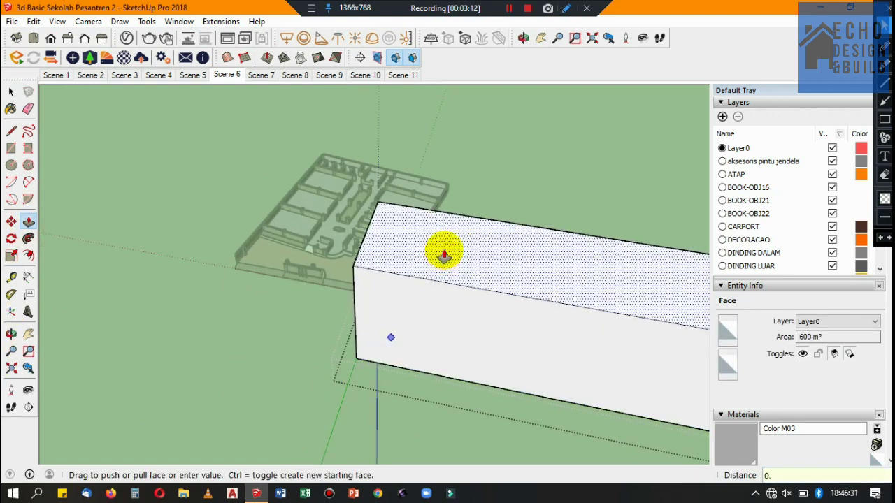
{"action": "key", "text": "Return"}
Step: Triple-click to select the slab's geometry, exit the group and select the slab group
{"action": "left_click", "coordinate": [11, 91]}
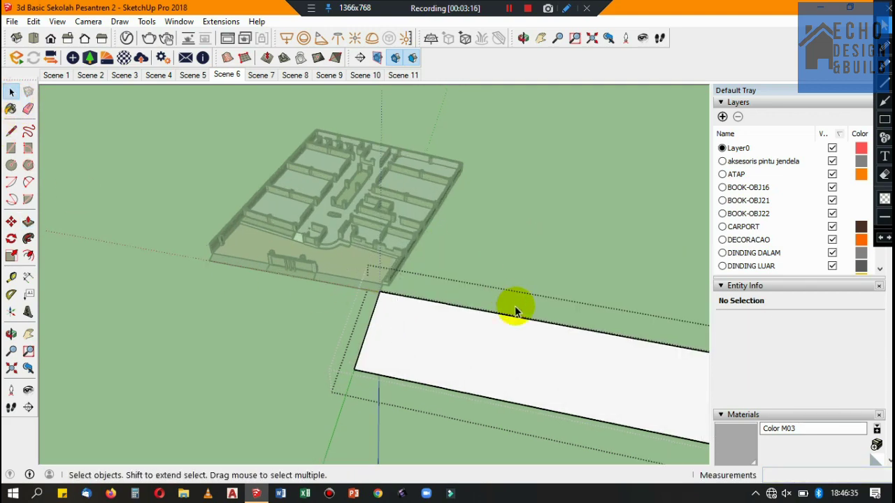
{"action": "left_click", "coordinate": [473, 352]}
{"action": "scroll", "coordinate": [466, 361], "scroll_direction": "up", "scroll_amount": 2}
{"action": "scroll", "coordinate": [409, 301], "scroll_direction": "down", "scroll_amount": 3}
{"action": "scroll", "coordinate": [485, 295], "scroll_direction": "down", "scroll_amount": 2}
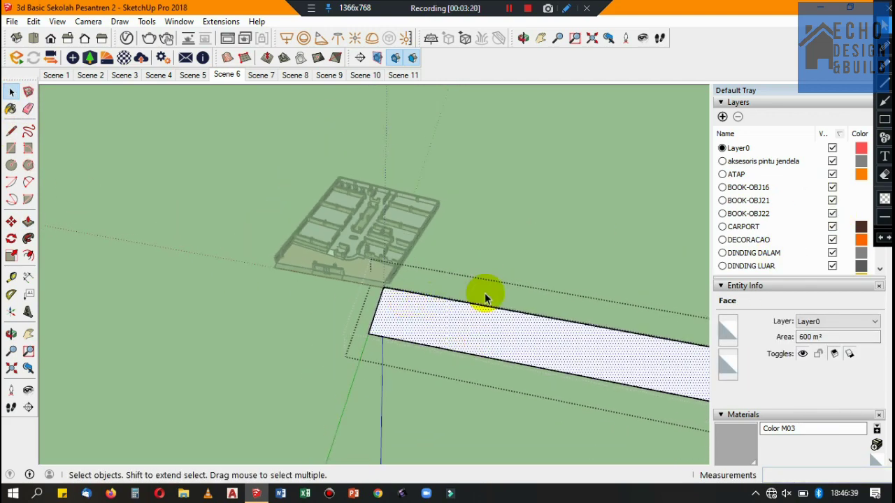
{"action": "triple_click", "coordinate": [485, 293]}
{"action": "left_click", "coordinate": [525, 256]}
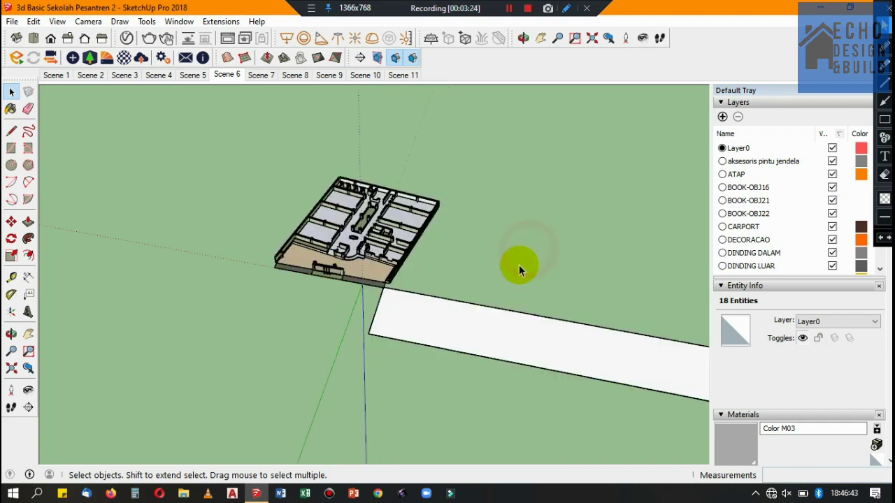
{"action": "scroll", "coordinate": [428, 292], "scroll_direction": "up", "scroll_amount": 2}
{"action": "scroll", "coordinate": [426, 290], "scroll_direction": "up", "scroll_amount": 1}
{"action": "left_click", "coordinate": [349, 348]}
{"action": "scroll", "coordinate": [120, 236], "scroll_direction": "down", "scroll_amount": 1}
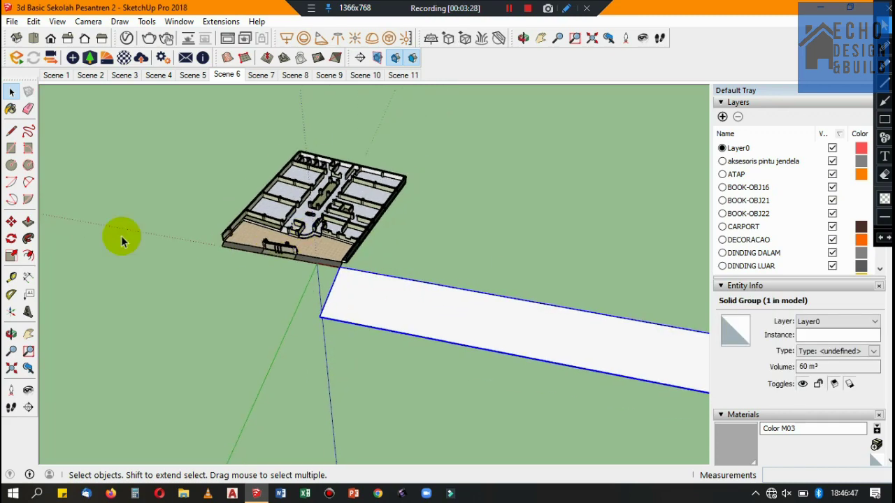
Step: Move the slab group from its edge and drop it against the front curb
{"action": "left_click", "coordinate": [11, 221]}
{"action": "scroll", "coordinate": [583, 308], "scroll_direction": "up", "scroll_amount": 1}
{"action": "scroll", "coordinate": [583, 308], "scroll_direction": "up", "scroll_amount": 1}
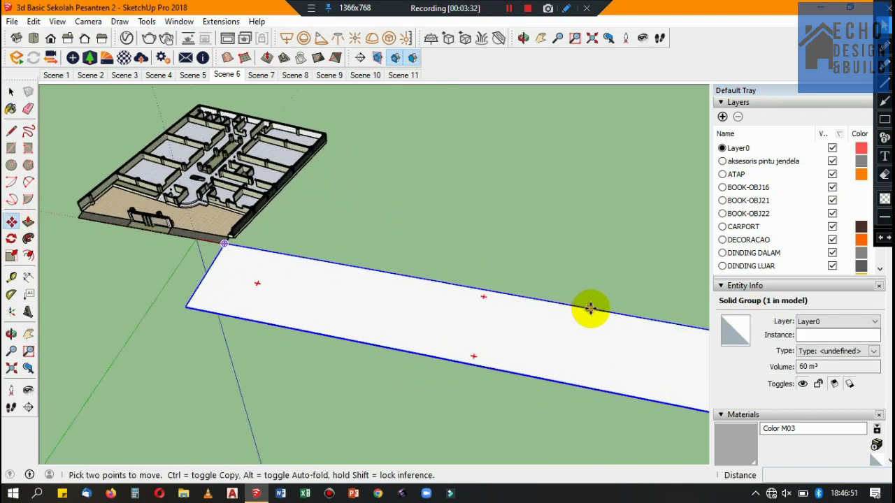
{"action": "scroll", "coordinate": [429, 306], "scroll_direction": "down", "scroll_amount": 3}
{"action": "scroll", "coordinate": [451, 296], "scroll_direction": "up", "scroll_amount": 4}
{"action": "left_click", "coordinate": [454, 304]}
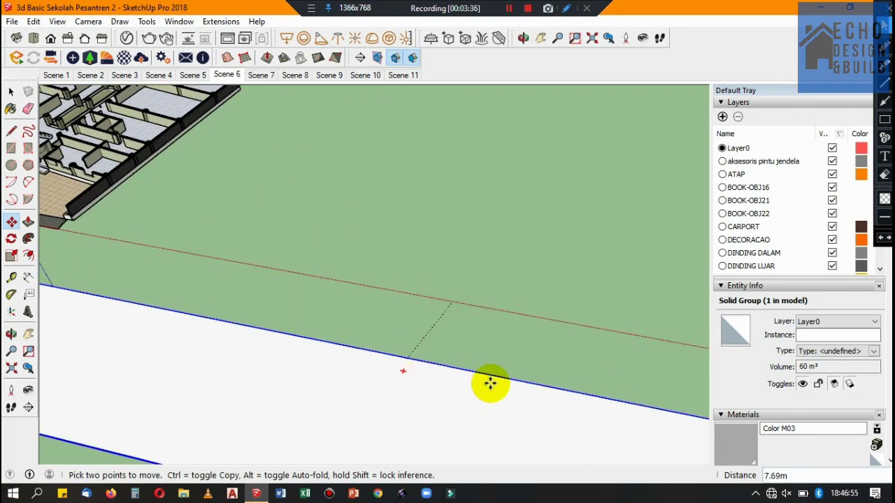
{"action": "scroll", "coordinate": [375, 347], "scroll_direction": "down", "scroll_amount": 3}
{"action": "scroll", "coordinate": [310, 279], "scroll_direction": "up", "scroll_amount": 2}
{"action": "scroll", "coordinate": [323, 308], "scroll_direction": "up", "scroll_amount": 2}
{"action": "scroll", "coordinate": [323, 308], "scroll_direction": "up", "scroll_amount": 2}
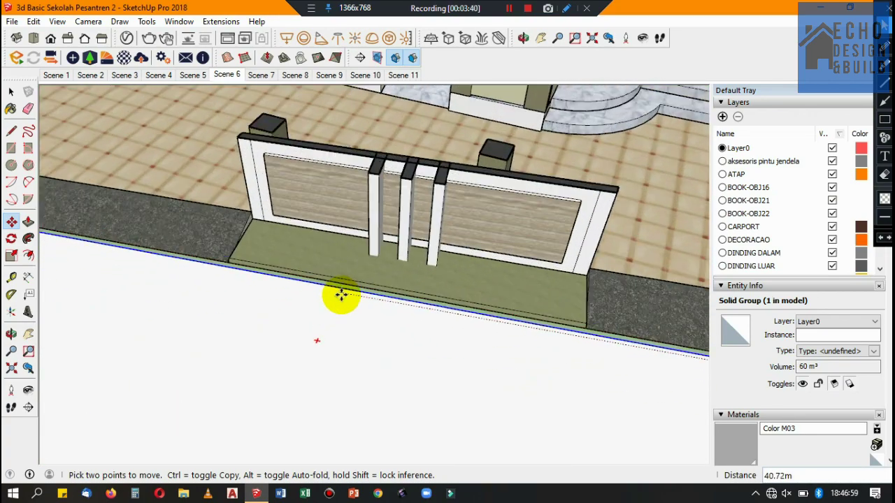
{"action": "scroll", "coordinate": [342, 296], "scroll_direction": "up", "scroll_amount": 2}
{"action": "scroll", "coordinate": [405, 284], "scroll_direction": "up", "scroll_amount": 2}
{"action": "scroll", "coordinate": [431, 266], "scroll_direction": "up", "scroll_amount": 2}
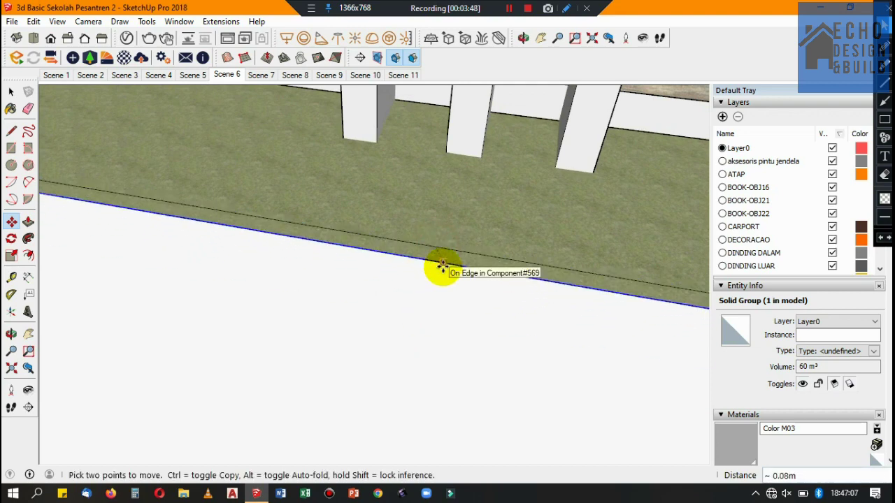
{"action": "left_click", "coordinate": [439, 270]}
Step: Pick the slab edge again to refine its position against the curb
{"action": "scroll", "coordinate": [438, 270], "scroll_direction": "down", "scroll_amount": 2}
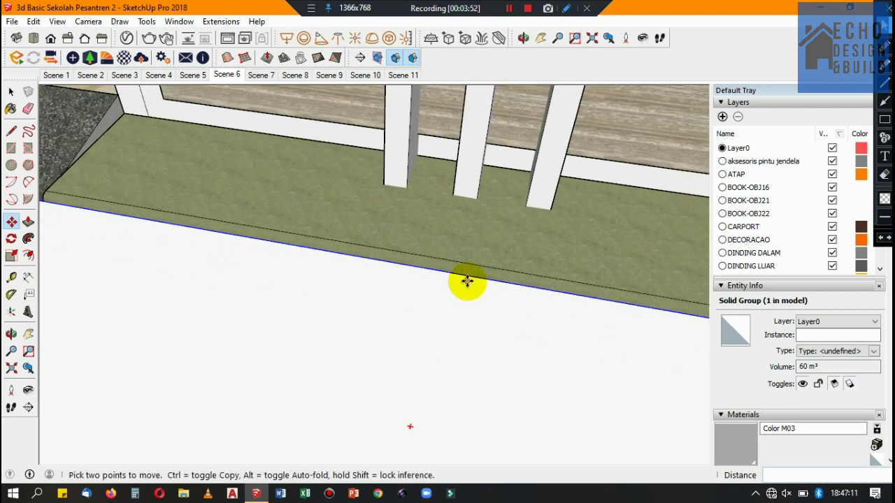
{"action": "scroll", "coordinate": [465, 284], "scroll_direction": "down", "scroll_amount": 2}
{"action": "scroll", "coordinate": [404, 293], "scroll_direction": "down", "scroll_amount": 2}
{"action": "scroll", "coordinate": [452, 294], "scroll_direction": "down", "scroll_amount": 3}
{"action": "scroll", "coordinate": [369, 275], "scroll_direction": "up", "scroll_amount": 3}
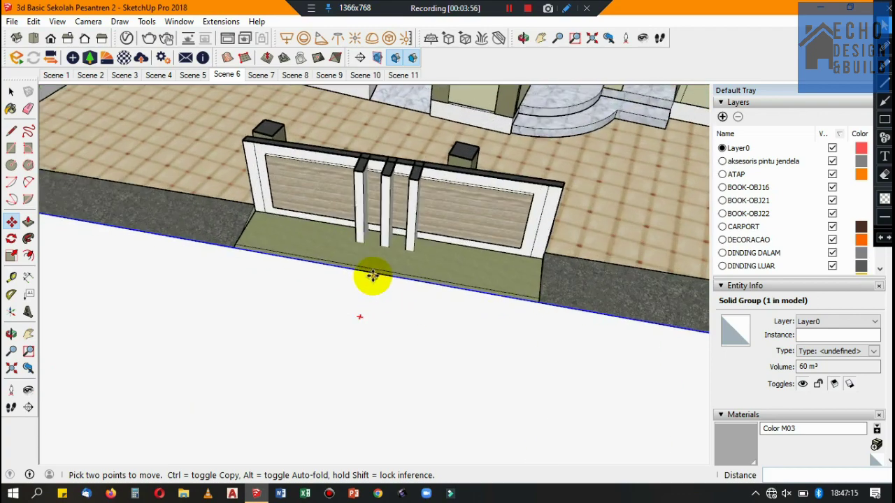
{"action": "scroll", "coordinate": [369, 276], "scroll_direction": "up", "scroll_amount": 2}
{"action": "scroll", "coordinate": [373, 266], "scroll_direction": "up", "scroll_amount": 2}
{"action": "left_click", "coordinate": [377, 267]}
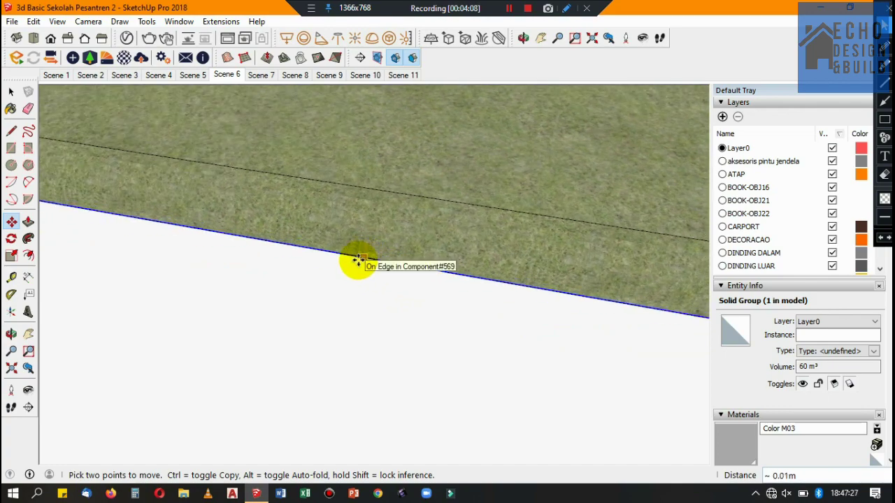
{"action": "scroll", "coordinate": [420, 260], "scroll_direction": "down", "scroll_amount": 1}
{"action": "scroll", "coordinate": [447, 257], "scroll_direction": "down", "scroll_amount": 2}
{"action": "scroll", "coordinate": [461, 262], "scroll_direction": "down", "scroll_amount": 2}
{"action": "scroll", "coordinate": [463, 264], "scroll_direction": "down", "scroll_amount": 4}
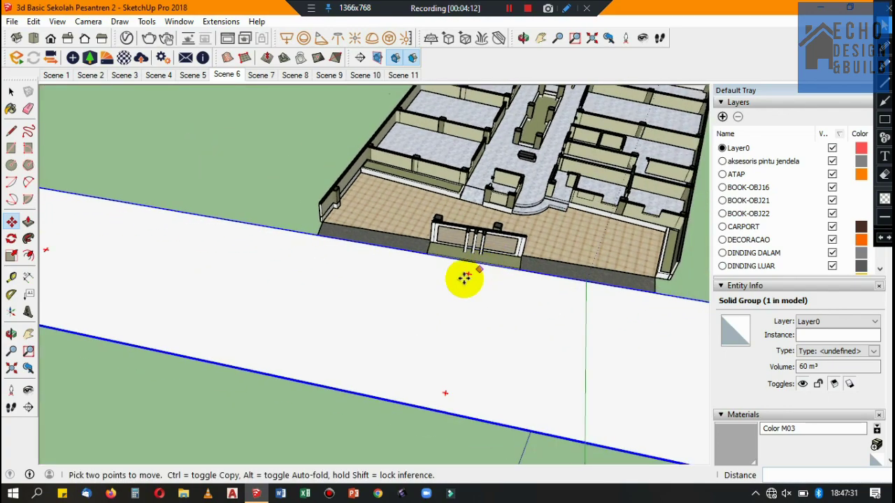
{"action": "scroll", "coordinate": [463, 275], "scroll_direction": "down", "scroll_amount": 2}
Step: Orbit and zoom in toward the building's front corner
{"action": "left_click", "coordinate": [12, 335]}
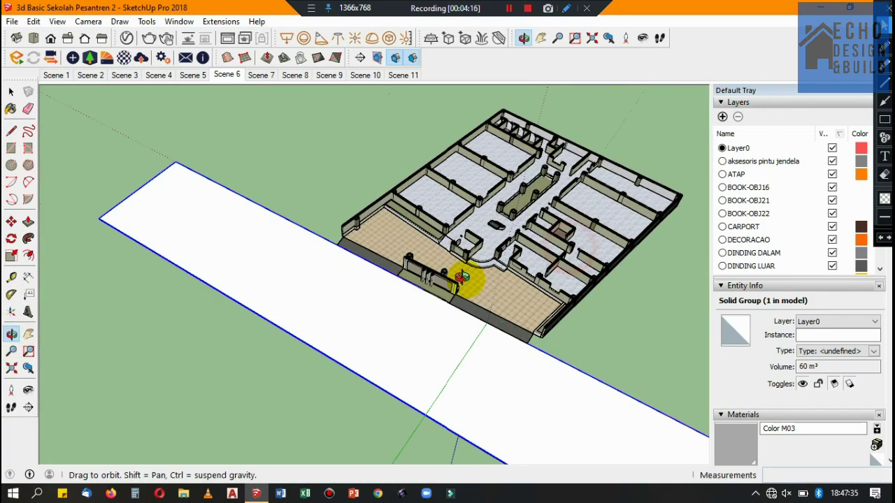
{"action": "left_click_drag", "start_coordinate": [469, 273], "coordinate": [409, 391]}
{"action": "scroll", "coordinate": [409, 390], "scroll_direction": "up", "scroll_amount": 2}
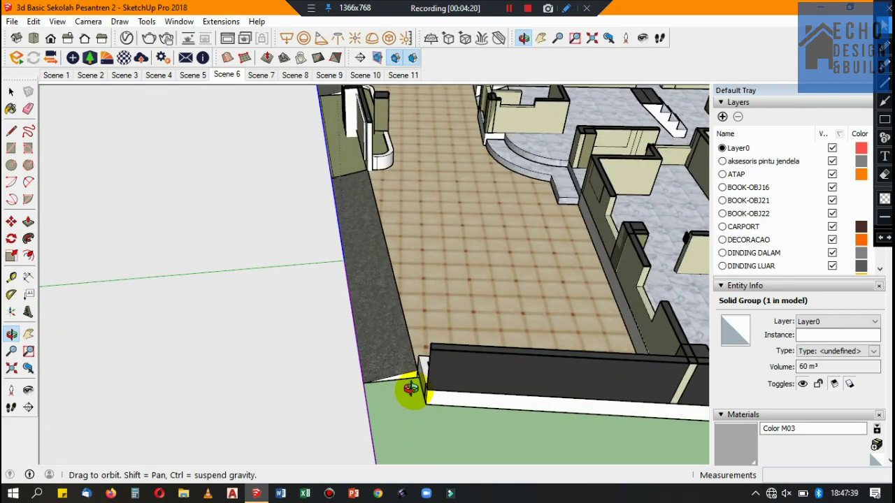
{"action": "scroll", "coordinate": [423, 380], "scroll_direction": "up", "scroll_amount": 2}
{"action": "scroll", "coordinate": [432, 336], "scroll_direction": "up", "scroll_amount": 2}
{"action": "scroll", "coordinate": [434, 334], "scroll_direction": "up", "scroll_amount": 2}
{"action": "scroll", "coordinate": [419, 335], "scroll_direction": "down", "scroll_amount": 2}
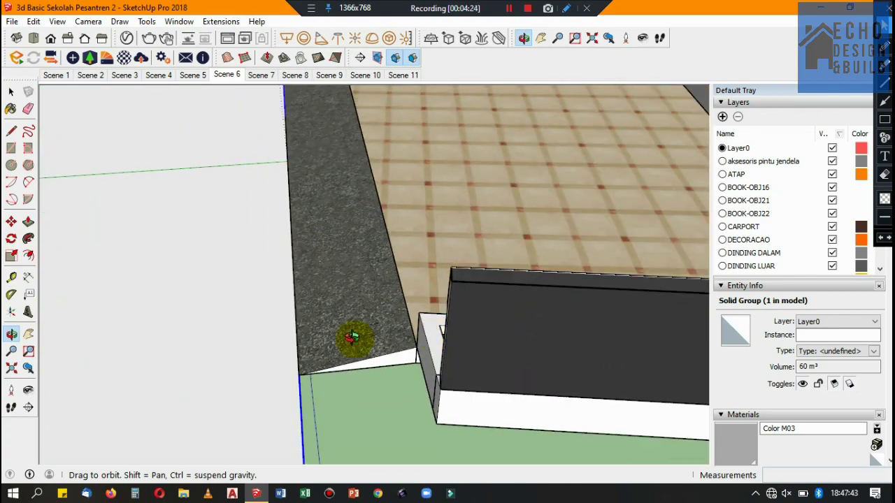
{"action": "left_click", "coordinate": [11, 148]}
{"action": "scroll", "coordinate": [409, 353], "scroll_direction": "up", "scroll_amount": 2}
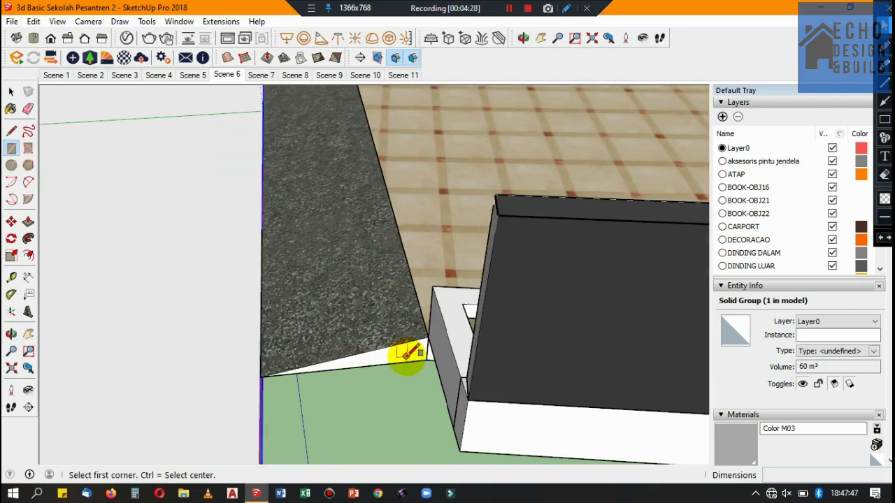
{"action": "left_click", "coordinate": [425, 355]}
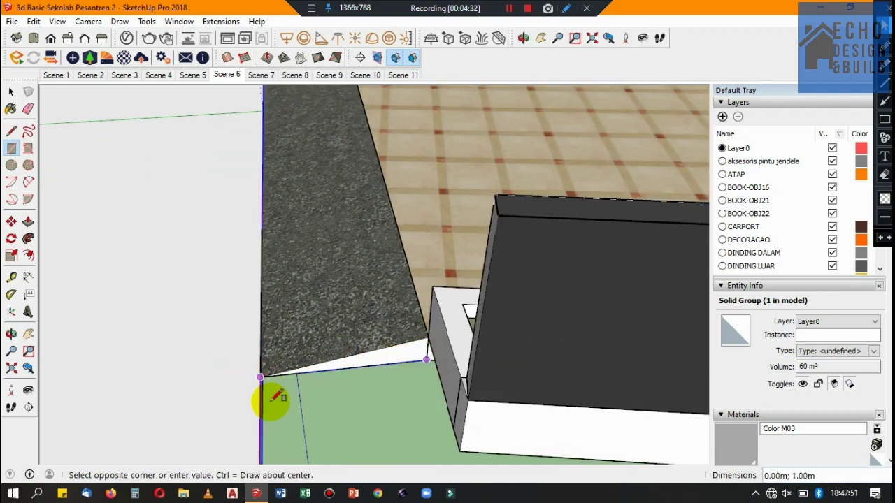
{"action": "scroll", "coordinate": [267, 405], "scroll_direction": "up", "scroll_amount": 1}
{"action": "scroll", "coordinate": [308, 377], "scroll_direction": "up", "scroll_amount": 1}
{"action": "scroll", "coordinate": [321, 259], "scroll_direction": "down", "scroll_amount": 2}
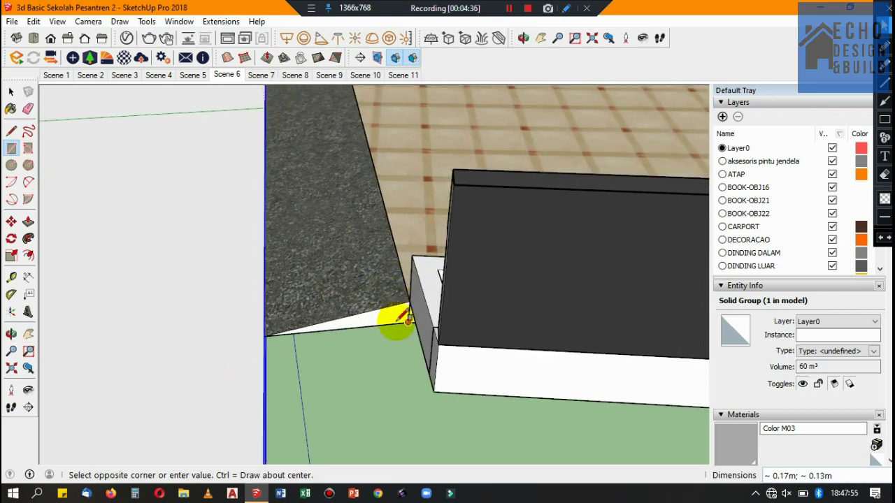
{"action": "scroll", "coordinate": [393, 320], "scroll_direction": "down", "scroll_amount": 1}
{"action": "scroll", "coordinate": [287, 364], "scroll_direction": "down", "scroll_amount": 2}
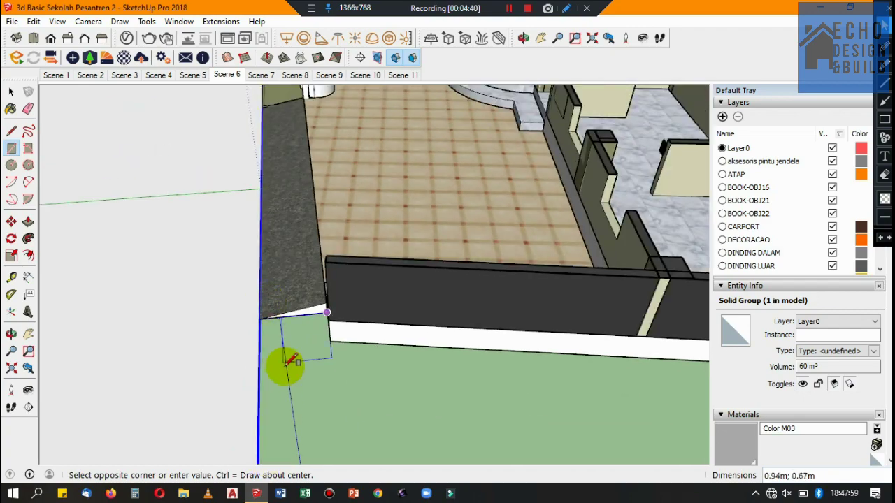
{"action": "scroll", "coordinate": [260, 339], "scroll_direction": "up", "scroll_amount": 3}
{"action": "scroll", "coordinate": [241, 412], "scroll_direction": "down", "scroll_amount": 2}
{"action": "scroll", "coordinate": [248, 287], "scroll_direction": "down", "scroll_amount": 2}
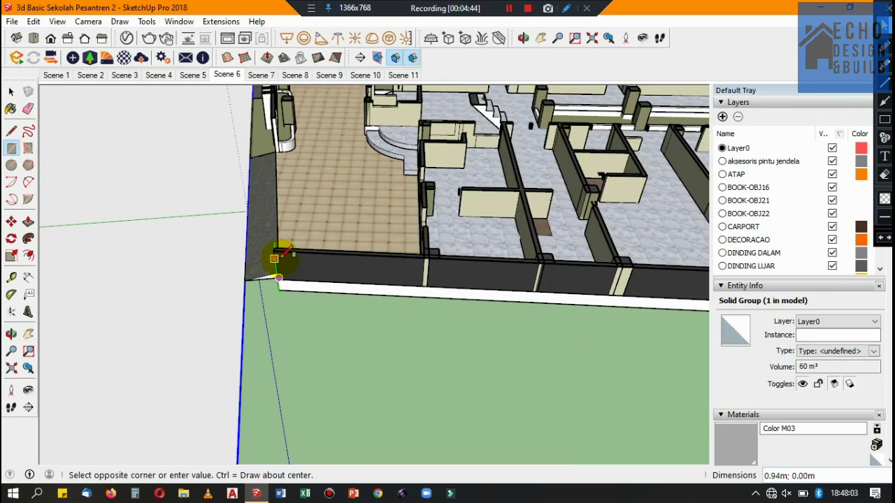
{"action": "scroll", "coordinate": [280, 256], "scroll_direction": "down", "scroll_amount": 2}
{"action": "scroll", "coordinate": [272, 294], "scroll_direction": "up", "scroll_amount": 2}
{"action": "scroll", "coordinate": [265, 363], "scroll_direction": "up", "scroll_amount": 3}
{"action": "scroll", "coordinate": [276, 412], "scroll_direction": "up", "scroll_amount": 2}
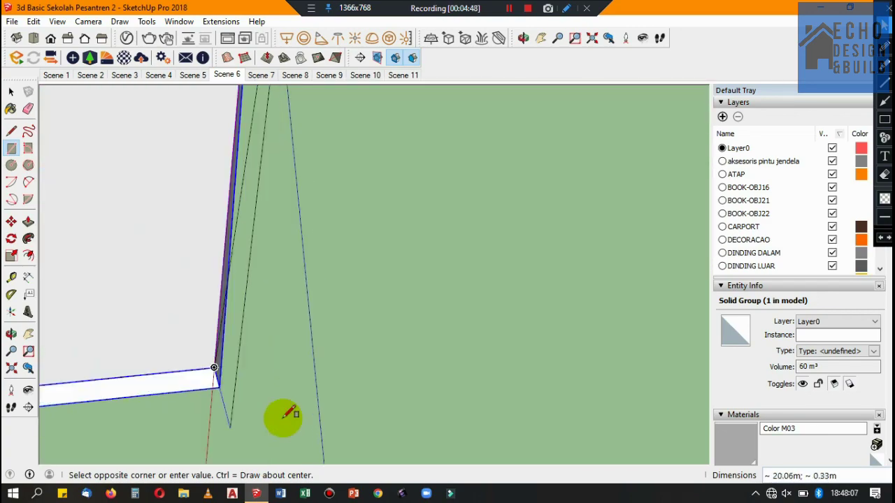
{"action": "scroll", "coordinate": [274, 364], "scroll_direction": "up", "scroll_amount": 1}
{"action": "scroll", "coordinate": [266, 314], "scroll_direction": "down", "scroll_amount": 1}
{"action": "scroll", "coordinate": [280, 287], "scroll_direction": "up", "scroll_amount": 2}
{"action": "scroll", "coordinate": [293, 238], "scroll_direction": "down", "scroll_amount": 1}
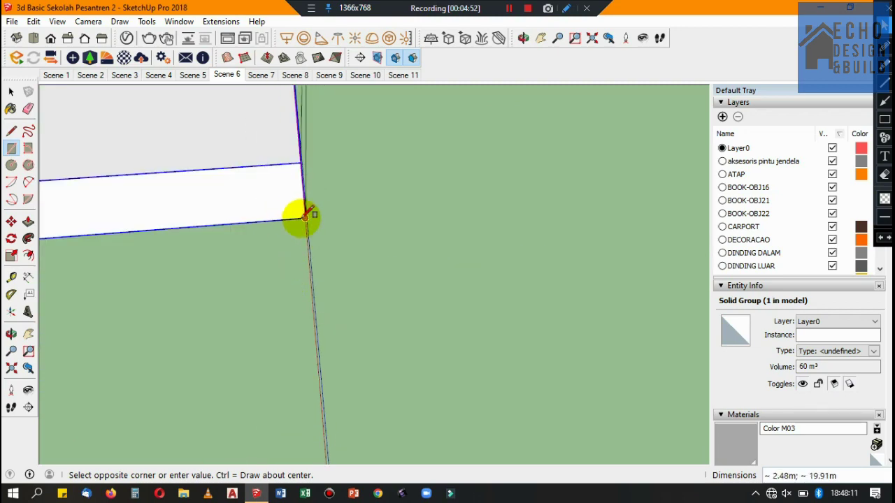
{"action": "scroll", "coordinate": [321, 280], "scroll_direction": "down", "scroll_amount": 1}
{"action": "scroll", "coordinate": [360, 279], "scroll_direction": "down", "scroll_amount": 2}
{"action": "scroll", "coordinate": [329, 175], "scroll_direction": "up", "scroll_amount": 2}
{"action": "scroll", "coordinate": [314, 148], "scroll_direction": "up", "scroll_amount": 1}
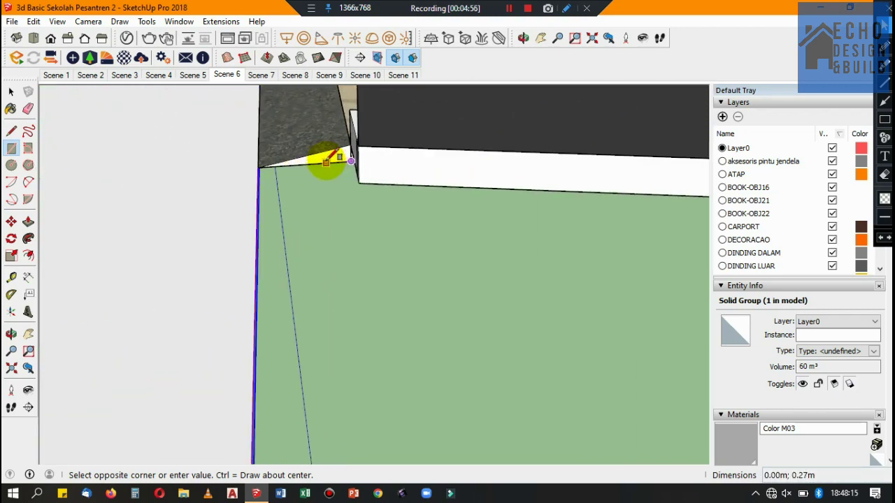
{"action": "scroll", "coordinate": [357, 158], "scroll_direction": "up", "scroll_amount": 1}
{"action": "scroll", "coordinate": [307, 178], "scroll_direction": "up", "scroll_amount": 2}
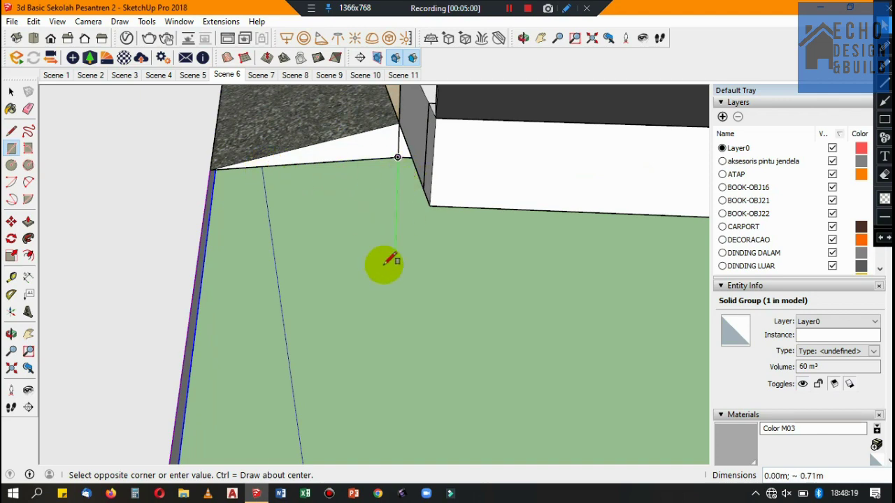
{"action": "scroll", "coordinate": [215, 175], "scroll_direction": "up", "scroll_amount": 1}
{"action": "scroll", "coordinate": [213, 172], "scroll_direction": "down", "scroll_amount": 2}
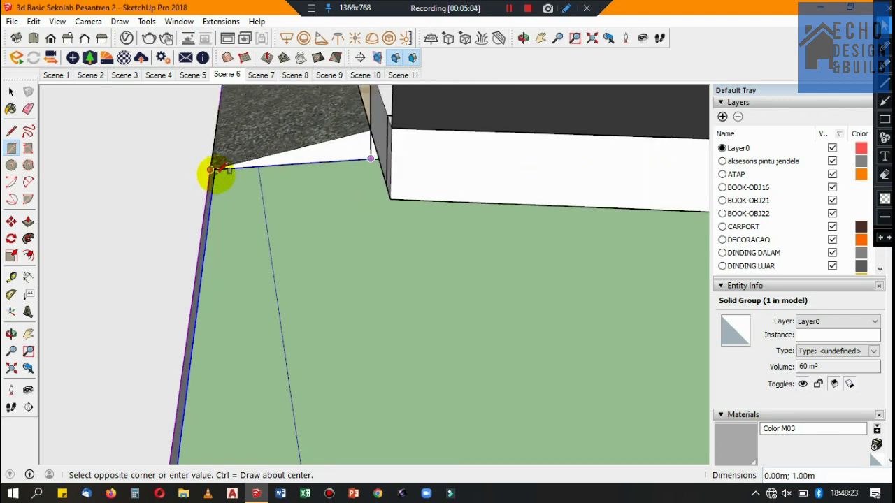
{"action": "left_click", "coordinate": [11, 91]}
{"action": "scroll", "coordinate": [404, 270], "scroll_direction": "down", "scroll_amount": 2}
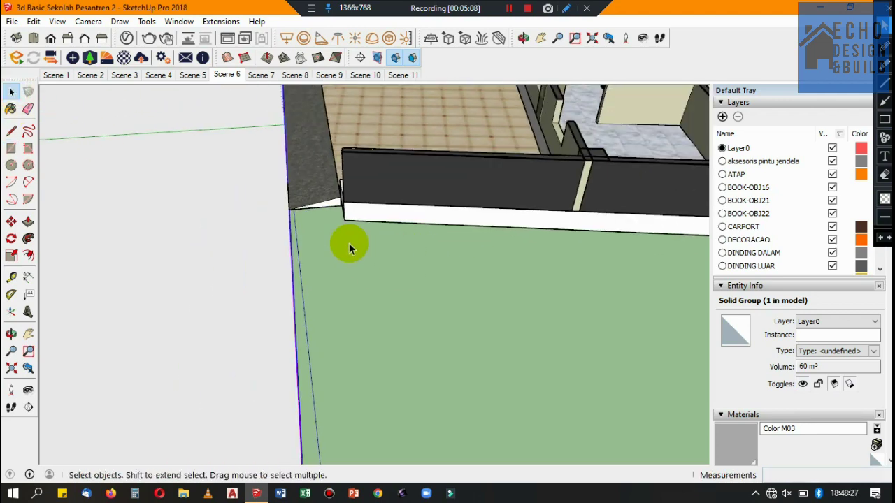
{"action": "scroll", "coordinate": [364, 210], "scroll_direction": "up", "scroll_amount": 2}
{"action": "scroll", "coordinate": [343, 199], "scroll_direction": "up", "scroll_amount": 2}
{"action": "scroll", "coordinate": [319, 209], "scroll_direction": "up", "scroll_amount": 2}
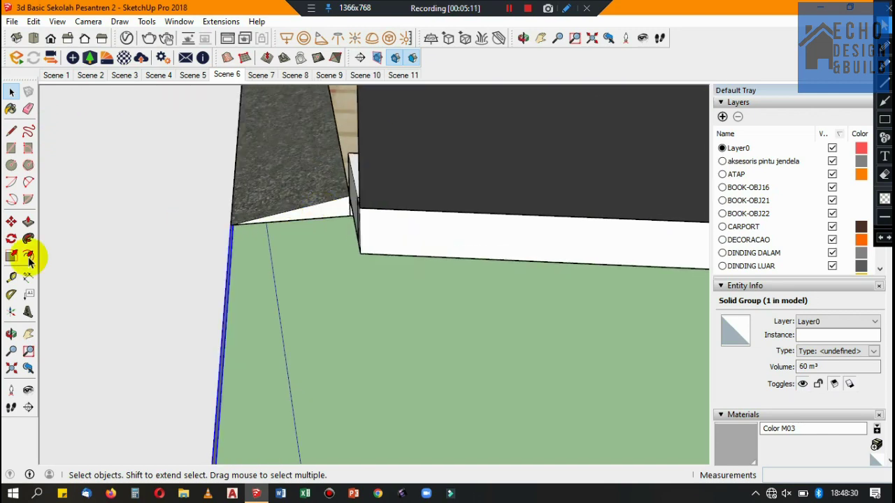
Step: Re-place the drawing axes at the wall corner with red along the curb edge
{"action": "left_click", "coordinate": [11, 312]}
{"action": "scroll", "coordinate": [278, 198], "scroll_direction": "up", "scroll_amount": 2}
{"action": "scroll", "coordinate": [191, 243], "scroll_direction": "up", "scroll_amount": 2}
{"action": "left_click", "coordinate": [198, 241]}
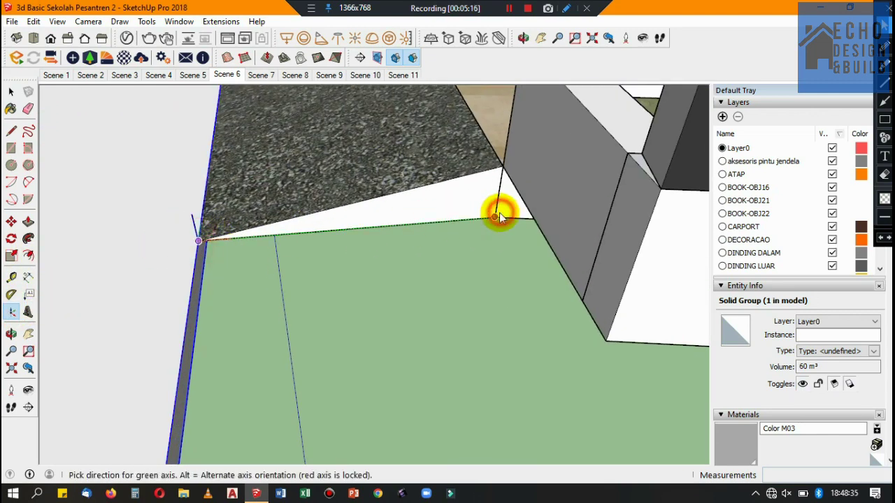
Step: Draw a 1 m² rectangle from the wall corner on the ground and select its face
{"action": "left_click", "coordinate": [11, 148]}
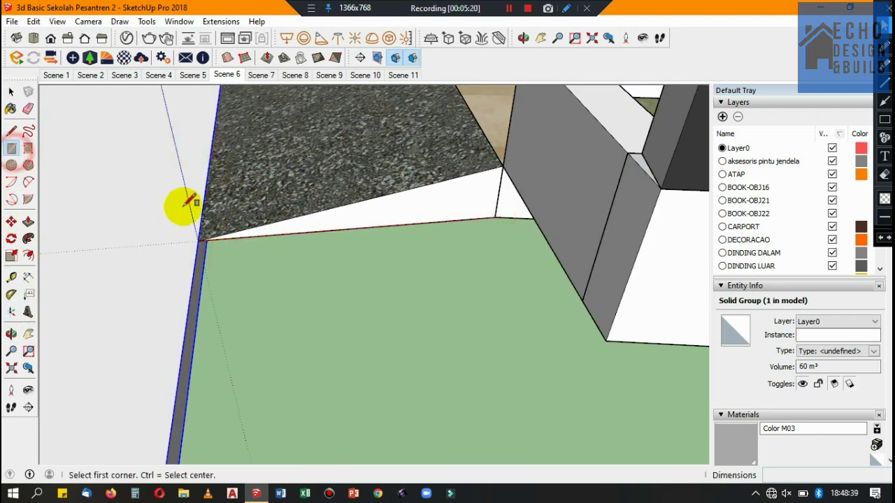
{"action": "left_click", "coordinate": [198, 240]}
{"action": "type", "text": "1;1"}
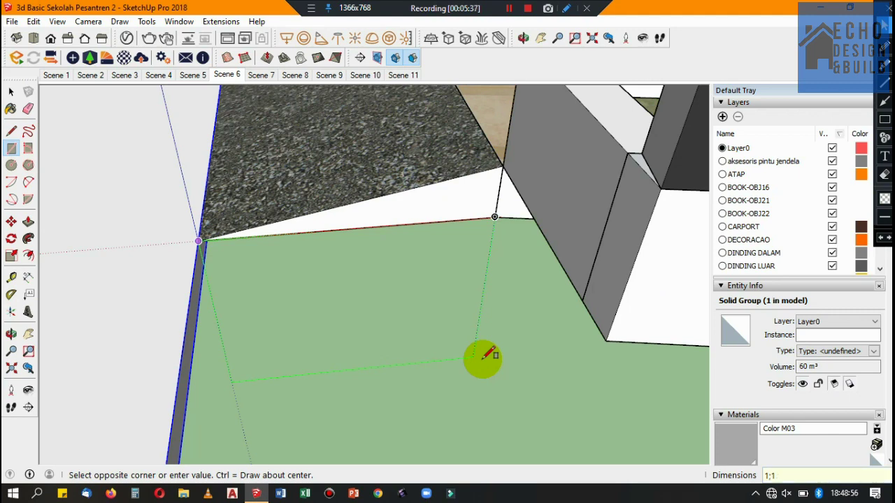
{"action": "left_click", "coordinate": [482, 357]}
{"action": "left_click", "coordinate": [12, 91]}
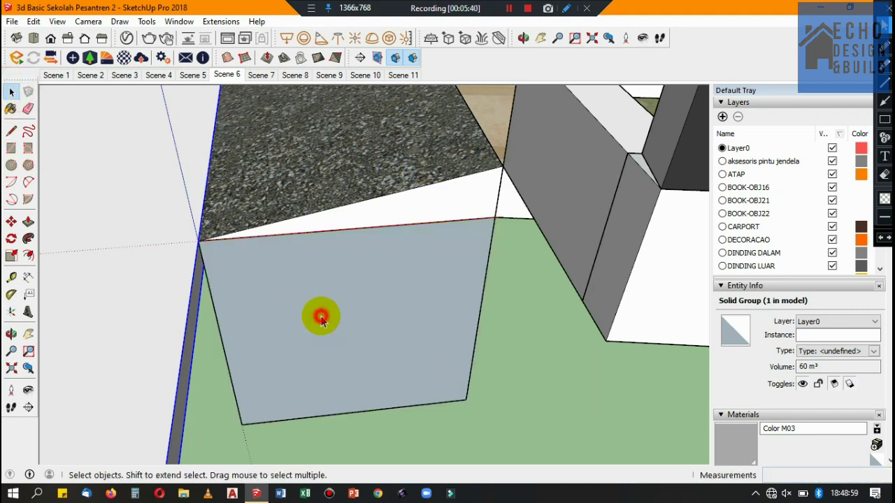
{"action": "left_click", "coordinate": [319, 314]}
Step: Offset the rectangle's outline 0.1 inward
{"action": "left_click", "coordinate": [31, 256]}
{"action": "left_click", "coordinate": [386, 267]}
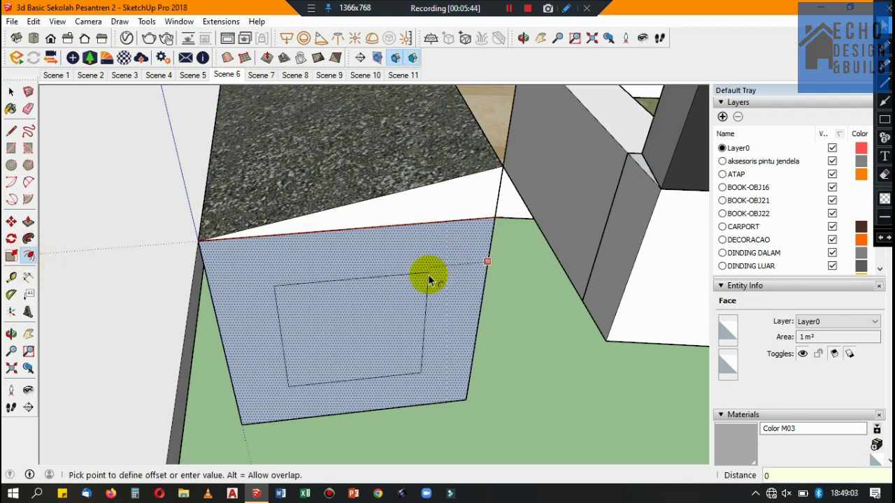
{"action": "key", "text": "Return"}
{"action": "key", "text": "r"}
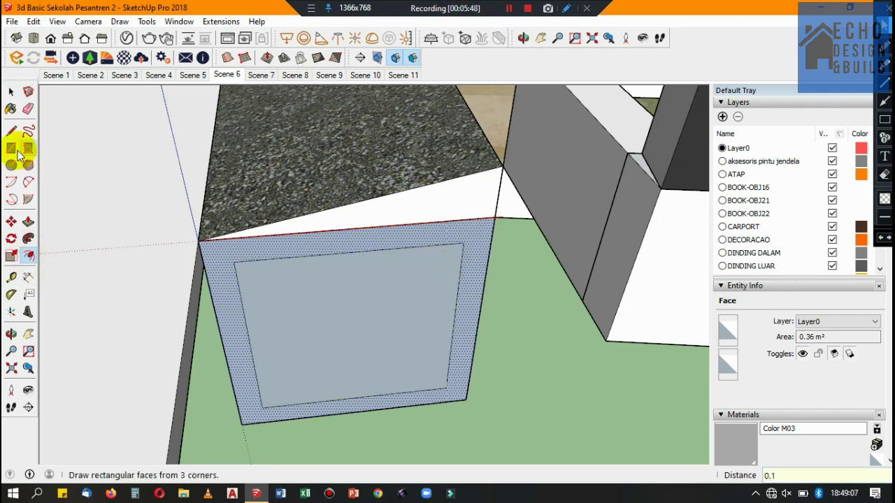
{"action": "key", "text": "m"}
Step: Move the inner rectangle's top edge onto the outer rectangle's edge
{"action": "left_click", "coordinate": [350, 256]}
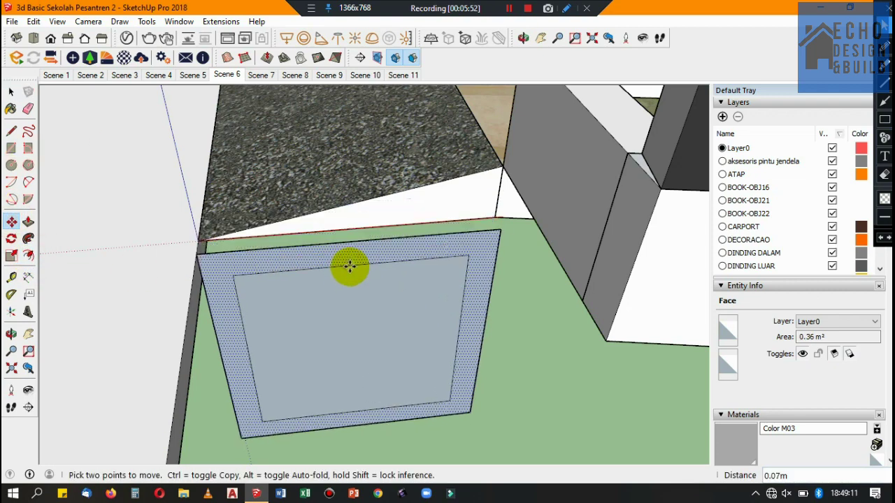
{"action": "left_click", "coordinate": [12, 95]}
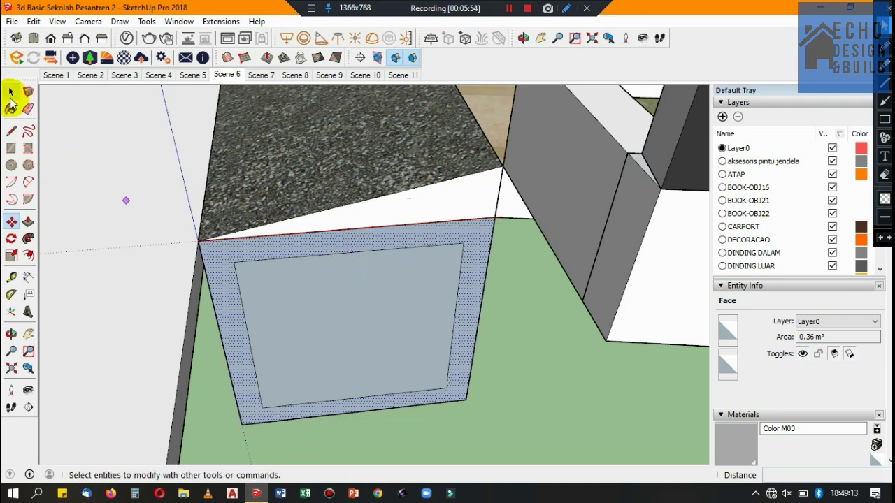
{"action": "left_click", "coordinate": [343, 254]}
{"action": "left_click", "coordinate": [28, 221]}
{"action": "left_click", "coordinate": [11, 221]}
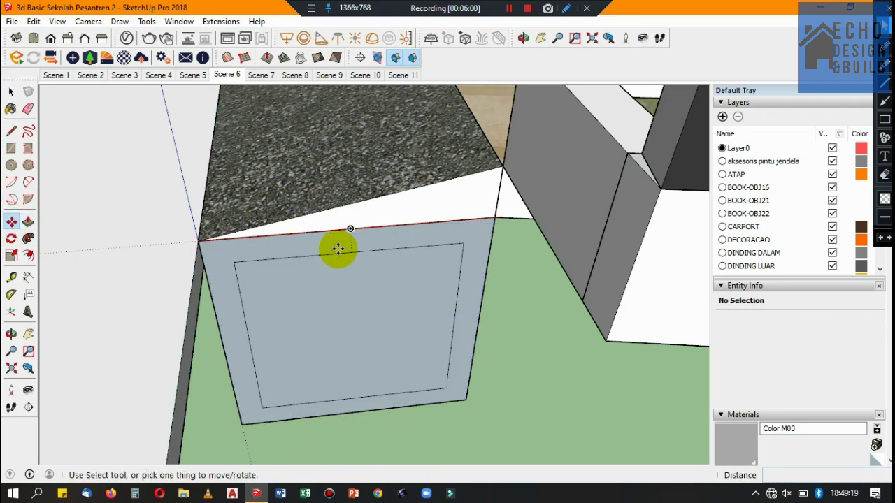
{"action": "left_click", "coordinate": [352, 247]}
{"action": "left_click", "coordinate": [349, 230]}
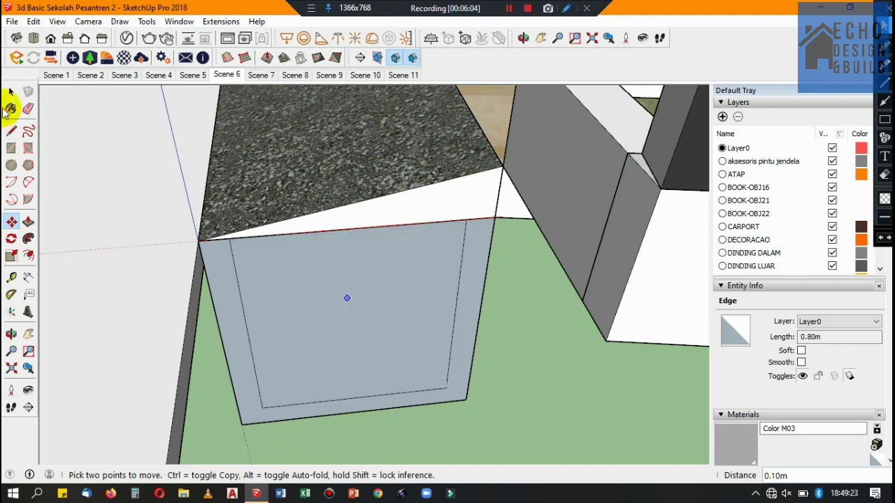
Step: Select and delete the inner face to leave the U-shaped rim
{"action": "key", "text": "space"}
{"action": "left_click", "coordinate": [389, 340]}
{"action": "key", "text": "Delete"}
{"action": "left_click", "coordinate": [413, 257]}
Step: Box-select the U-shaped border and make it a group
{"action": "scroll", "coordinate": [414, 257], "scroll_direction": "down", "scroll_amount": 2}
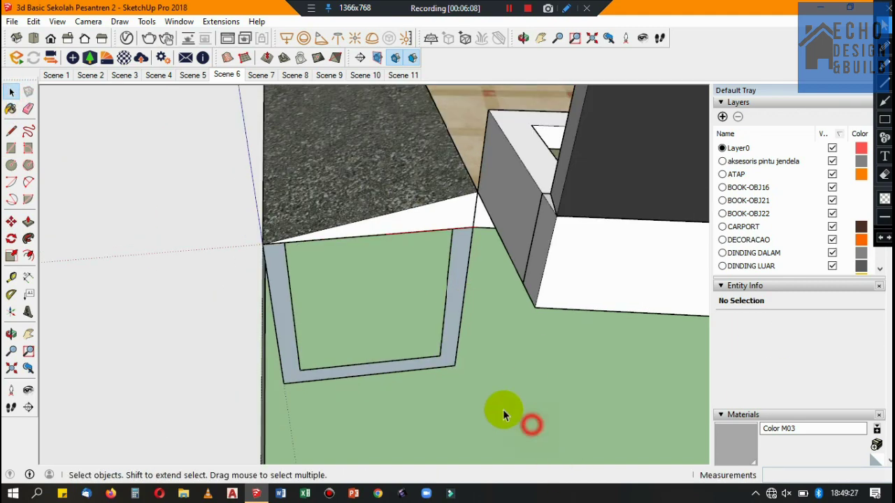
{"action": "left_click_drag", "start_coordinate": [529, 424], "coordinate": [273, 329]}
{"action": "right_click", "coordinate": [297, 329]}
{"action": "left_click", "coordinate": [347, 235]}
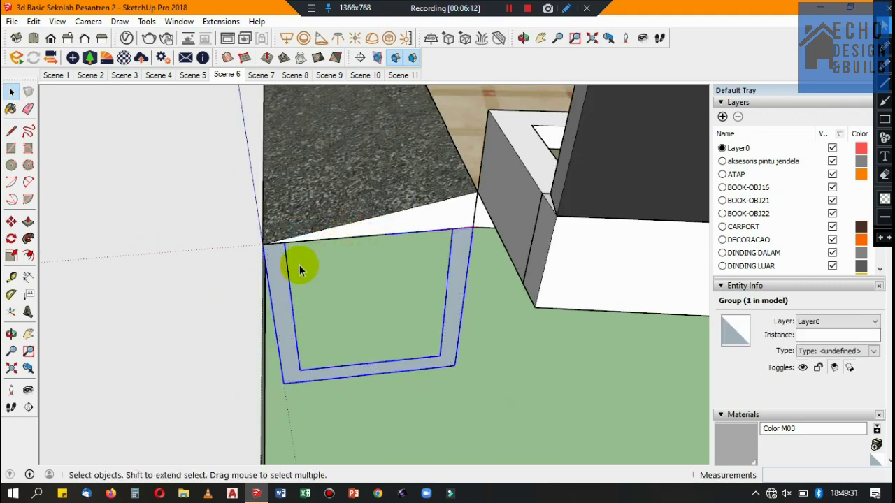
Step: Inside the group, Push/Pull the U-shaped face 60 to form the channel
{"action": "double_click", "coordinate": [283, 281]}
{"action": "left_click", "coordinate": [280, 278]}
{"action": "left_click", "coordinate": [28, 221]}
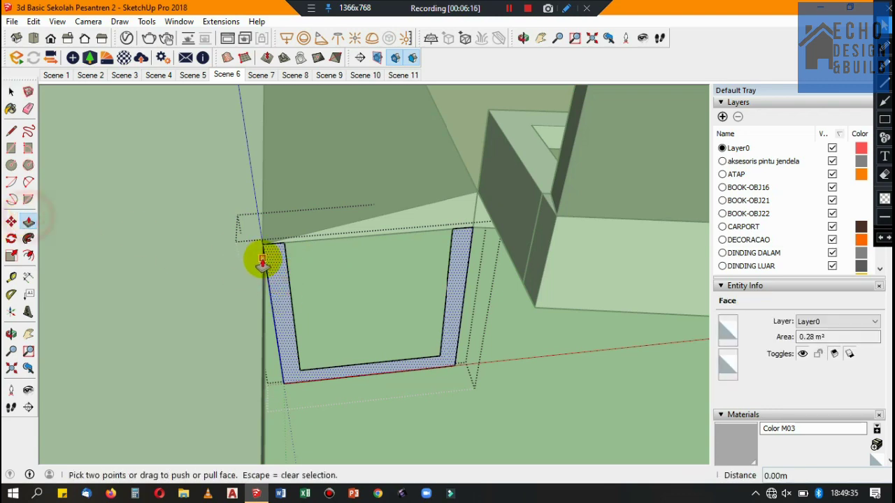
{"action": "left_click", "coordinate": [279, 272]}
{"action": "type", "text": "60"}
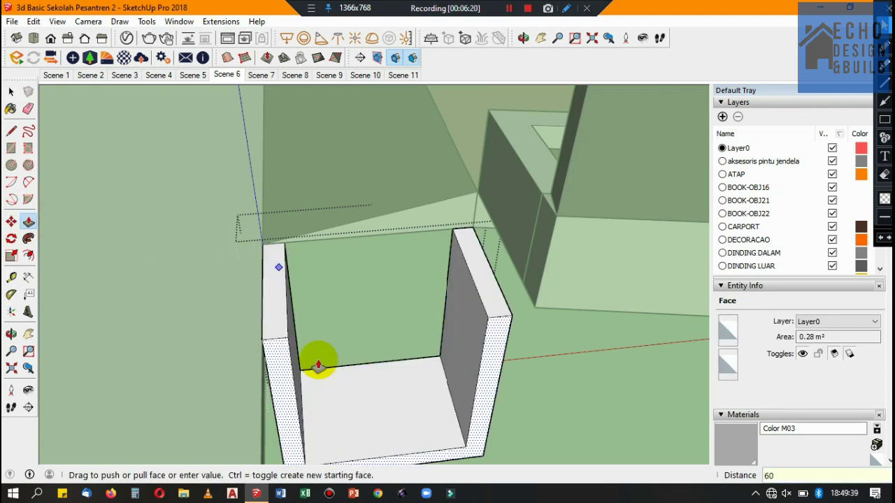
{"action": "key", "text": "Return"}
{"action": "mouse_move", "coordinate": [370, 223]}
{"action": "middle_mouse_down"}
{"action": "mouse_move", "coordinate": [389, 144]}
{"action": "mouse_move", "coordinate": [418, 171]}
{"action": "mouse_move", "coordinate": [387, 148]}
{"action": "mouse_move", "coordinate": [50, 70]}
{"action": "middle_mouse_up"}
Step: Move the channel group by its end point to the building corner along the white strip's edge
{"action": "left_click", "coordinate": [11, 95]}
{"action": "scroll", "coordinate": [369, 170], "scroll_direction": "down", "scroll_amount": 3}
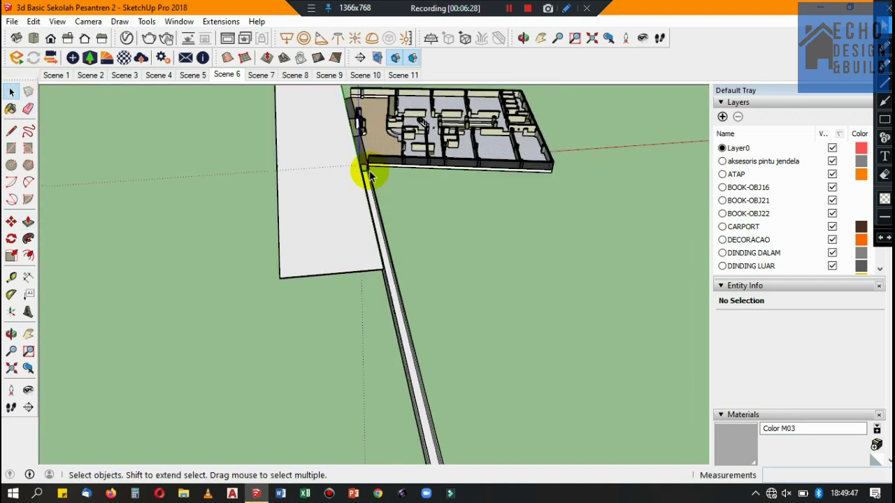
{"action": "mouse_move", "coordinate": [369, 170]}
{"action": "middle_mouse_down"}
{"action": "mouse_move", "coordinate": [390, 199]}
{"action": "mouse_move", "coordinate": [441, 352]}
{"action": "middle_mouse_up"}
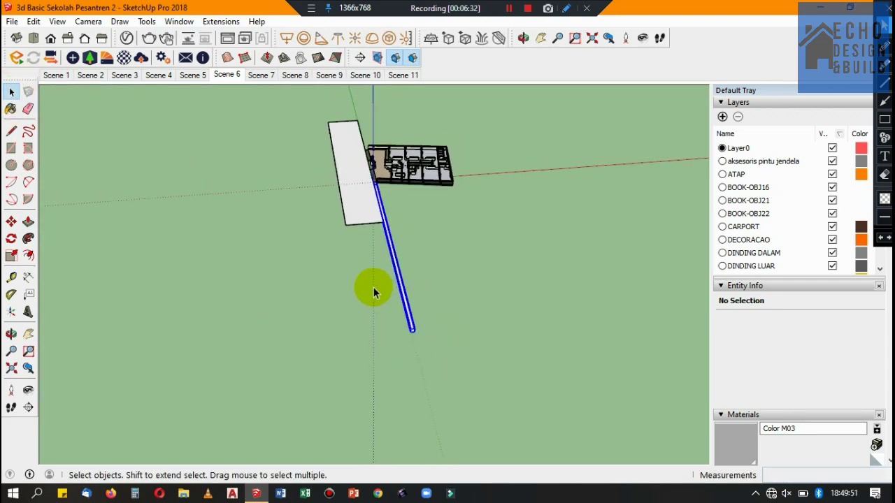
{"action": "scroll", "coordinate": [349, 276], "scroll_direction": "up", "scroll_amount": 3}
{"action": "left_click", "coordinate": [11, 225]}
{"action": "scroll", "coordinate": [336, 361], "scroll_direction": "up", "scroll_amount": 2}
{"action": "scroll", "coordinate": [423, 275], "scroll_direction": "up", "scroll_amount": 2}
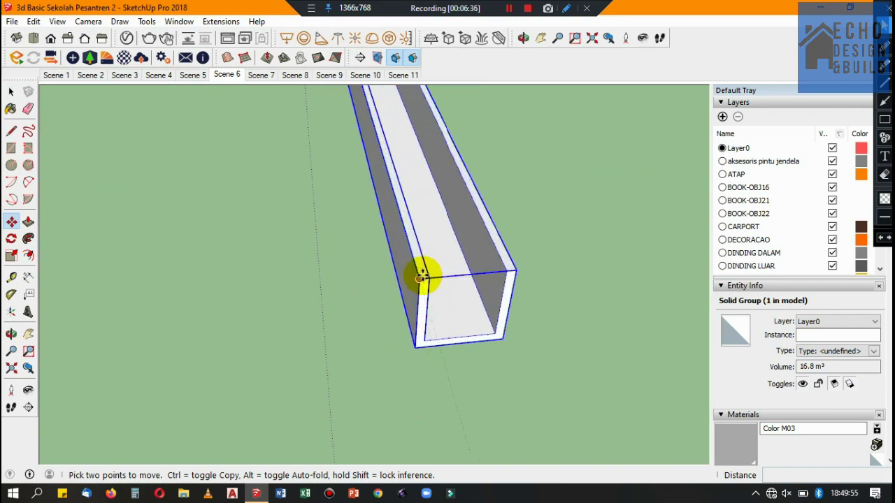
{"action": "left_click", "coordinate": [424, 276]}
{"action": "scroll", "coordinate": [523, 419], "scroll_direction": "down", "scroll_amount": 2}
{"action": "scroll", "coordinate": [505, 325], "scroll_direction": "down", "scroll_amount": 2}
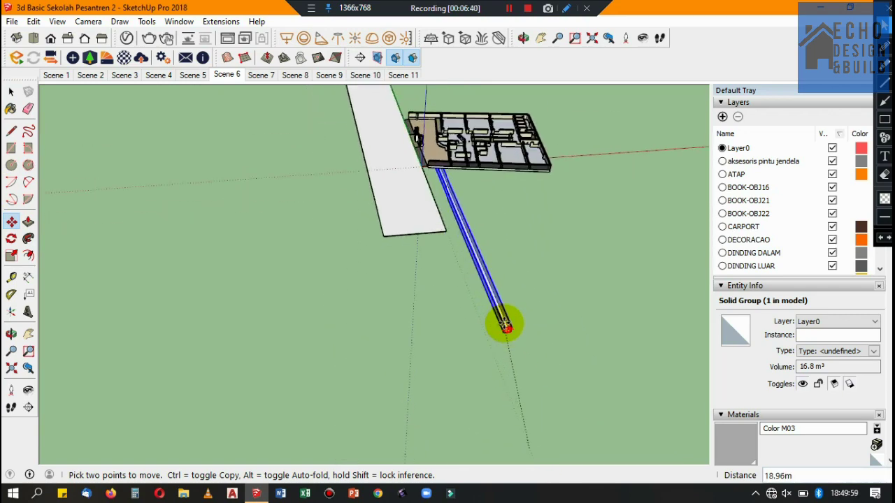
{"action": "scroll", "coordinate": [443, 206], "scroll_direction": "up", "scroll_amount": 2}
{"action": "scroll", "coordinate": [424, 253], "scroll_direction": "up", "scroll_amount": 2}
{"action": "left_click", "coordinate": [423, 253]}
{"action": "scroll", "coordinate": [469, 405], "scroll_direction": "down", "scroll_amount": 3}
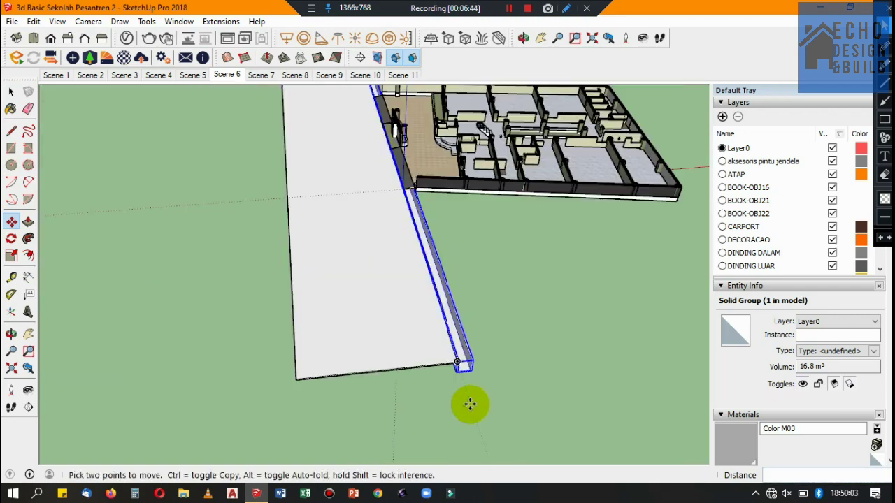
{"action": "scroll", "coordinate": [443, 202], "scroll_direction": "down", "scroll_amount": 2}
{"action": "scroll", "coordinate": [345, 283], "scroll_direction": "up", "scroll_amount": 3}
{"action": "scroll", "coordinate": [344, 282], "scroll_direction": "down", "scroll_amount": 3}
{"action": "scroll", "coordinate": [432, 286], "scroll_direction": "up", "scroll_amount": 1}
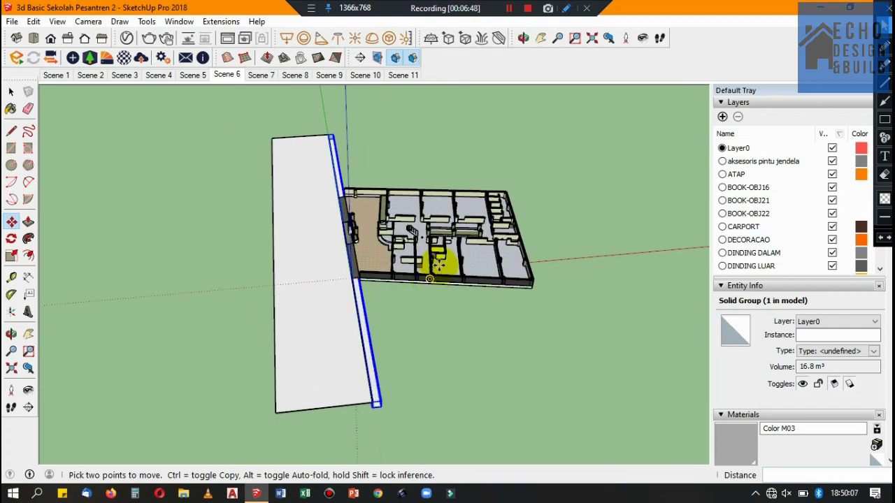
Step: Select the building model and then the channel strip
{"action": "left_click", "coordinate": [10, 91]}
{"action": "scroll", "coordinate": [355, 242], "scroll_direction": "up", "scroll_amount": 3}
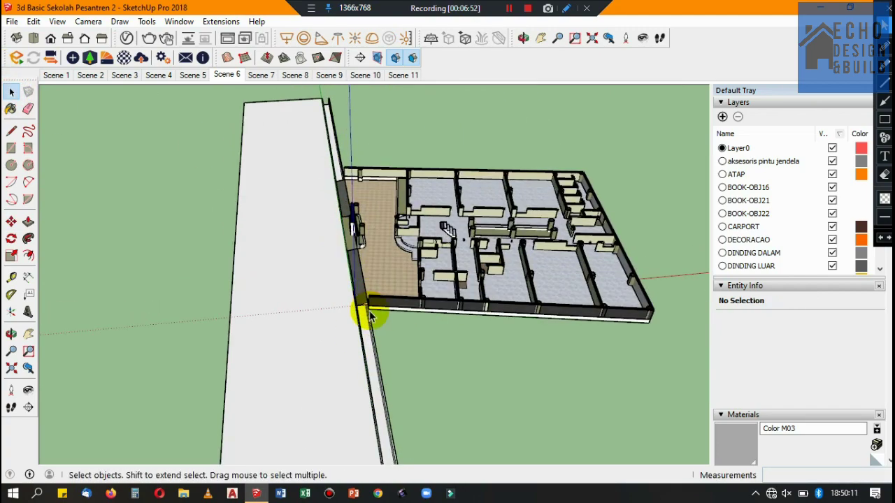
{"action": "scroll", "coordinate": [365, 309], "scroll_direction": "up", "scroll_amount": 2}
{"action": "left_click", "coordinate": [374, 279]}
{"action": "left_click", "coordinate": [383, 350]}
{"action": "scroll", "coordinate": [426, 307], "scroll_direction": "down", "scroll_amount": 2}
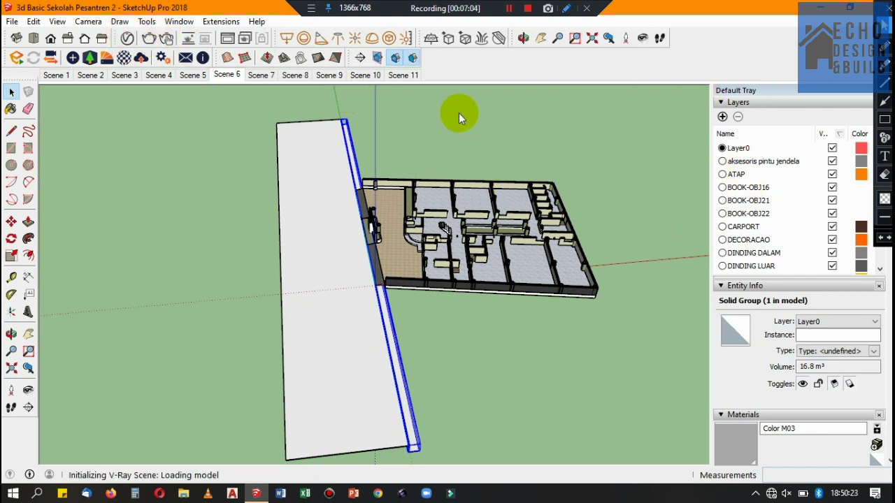
Step: Browse the V-Ray Asset Editor material list, close the editor, and switch to Scene 11
{"action": "left_click", "coordinate": [542, 309]}
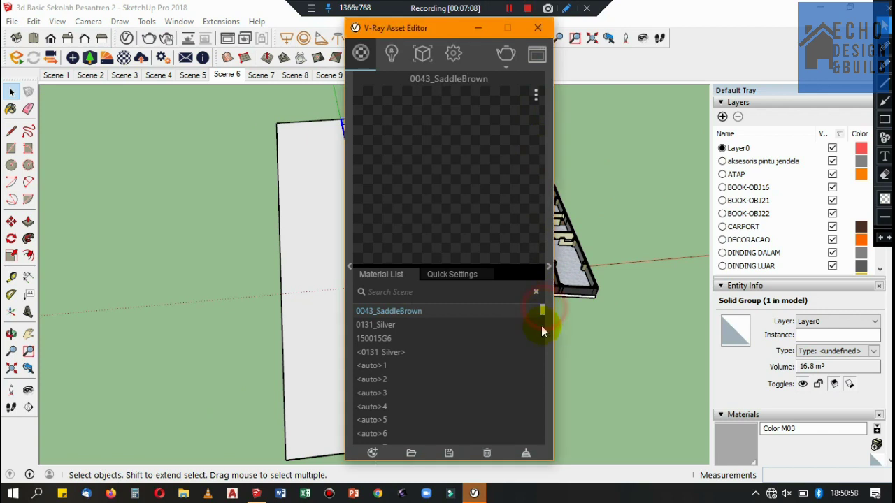
{"action": "scroll", "coordinate": [406, 390], "scroll_direction": "down", "scroll_amount": 10}
{"action": "scroll", "coordinate": [406, 389], "scroll_direction": "down", "scroll_amount": 10}
{"action": "scroll", "coordinate": [407, 389], "scroll_direction": "down", "scroll_amount": 2}
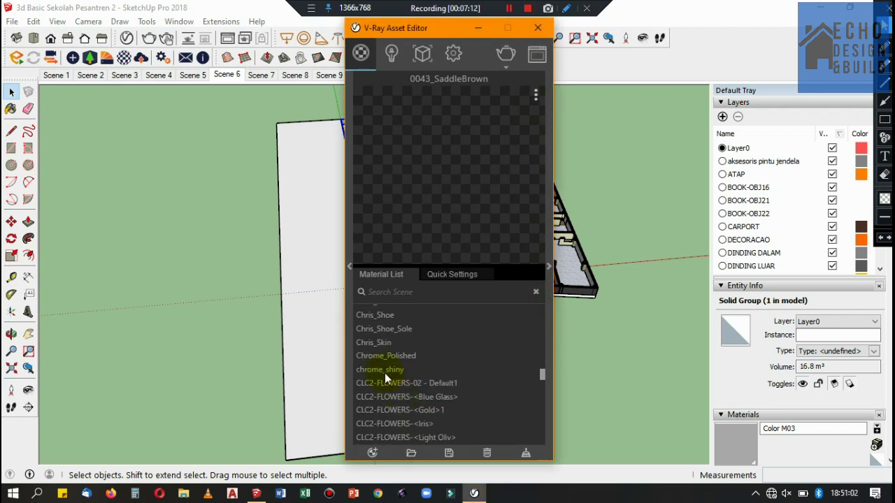
{"action": "scroll", "coordinate": [381, 367], "scroll_direction": "up", "scroll_amount": 1}
{"action": "scroll", "coordinate": [382, 367], "scroll_direction": "down", "scroll_amount": 3}
{"action": "scroll", "coordinate": [381, 367], "scroll_direction": "down", "scroll_amount": 3}
{"action": "scroll", "coordinate": [381, 371], "scroll_direction": "down", "scroll_amount": 3}
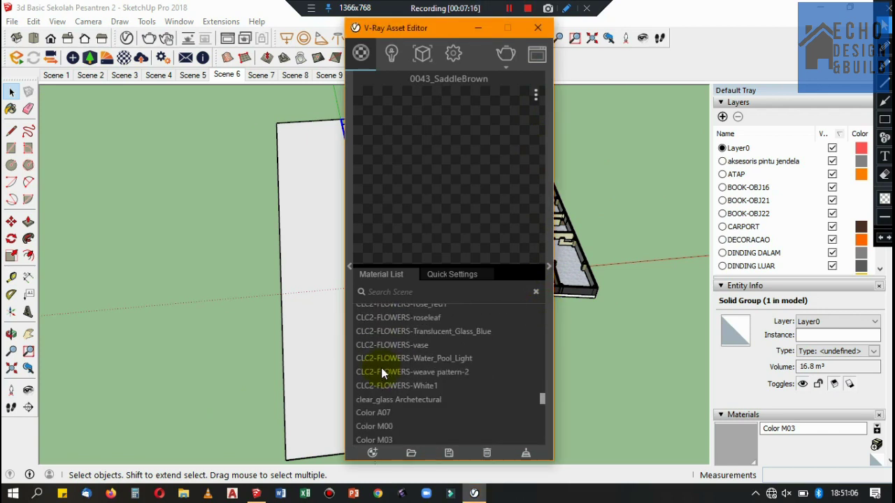
{"action": "scroll", "coordinate": [382, 371], "scroll_direction": "down", "scroll_amount": 3}
{"action": "scroll", "coordinate": [381, 368], "scroll_direction": "up", "scroll_amount": 1}
{"action": "scroll", "coordinate": [381, 367], "scroll_direction": "down", "scroll_amount": 1}
{"action": "scroll", "coordinate": [381, 367], "scroll_direction": "down", "scroll_amount": 3}
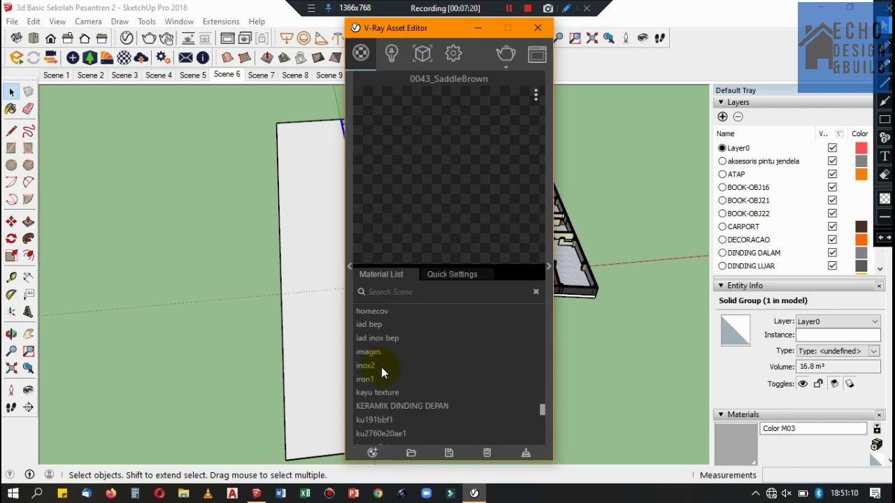
{"action": "scroll", "coordinate": [381, 367], "scroll_direction": "down", "scroll_amount": 1}
{"action": "scroll", "coordinate": [381, 368], "scroll_direction": "up", "scroll_amount": 3}
{"action": "scroll", "coordinate": [382, 370], "scroll_direction": "up", "scroll_amount": 5}
{"action": "left_click", "coordinate": [537, 28]}
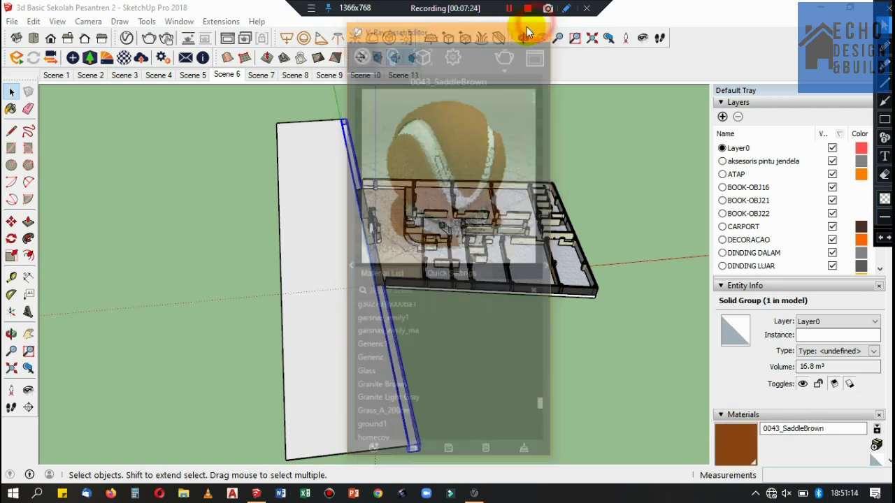
{"action": "left_click", "coordinate": [394, 78]}
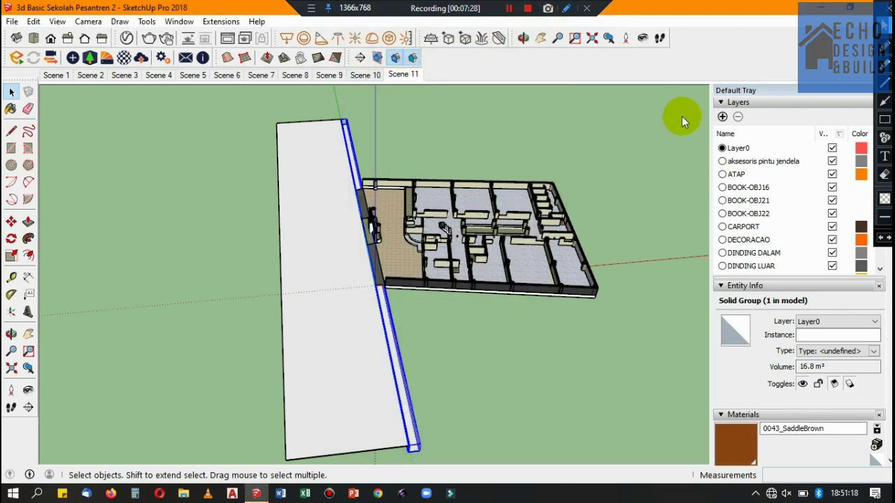
Step: Go to the Scene 10 exterior view and sample the Polished Concrete New material
{"action": "left_click", "coordinate": [400, 74]}
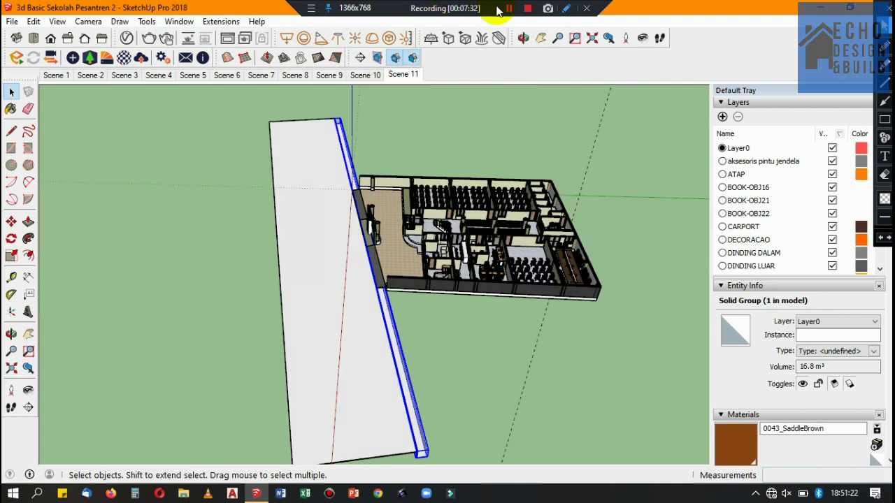
{"action": "left_click", "coordinate": [372, 76]}
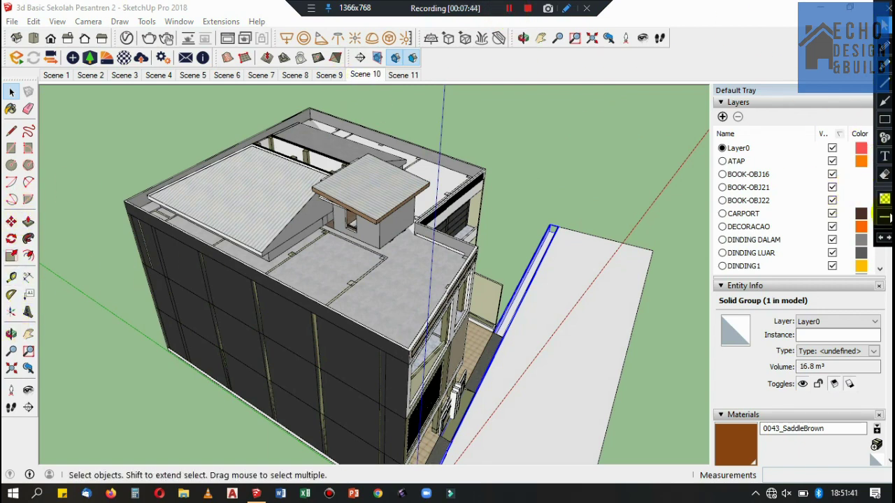
{"action": "scroll", "coordinate": [838, 358], "scroll_direction": "down", "scroll_amount": 3}
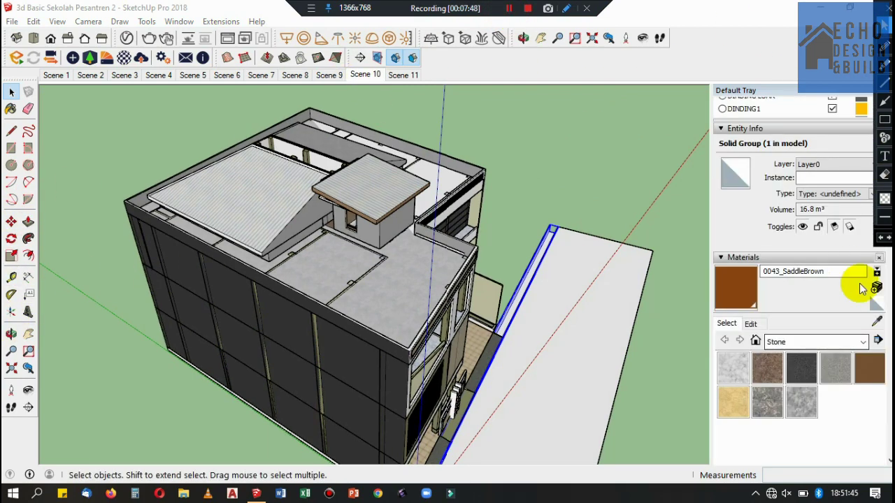
{"action": "left_click", "coordinate": [876, 320]}
{"action": "left_click", "coordinate": [413, 290]}
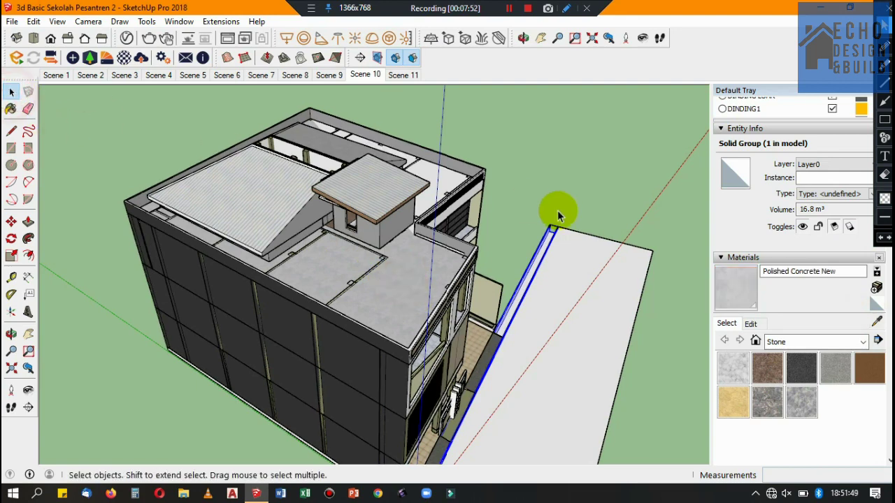
{"action": "scroll", "coordinate": [557, 210], "scroll_direction": "up", "scroll_amount": 4}
Step: Paint the strip group's connected gutter geometry with Polished Concrete New
{"action": "double_click", "coordinate": [543, 246]}
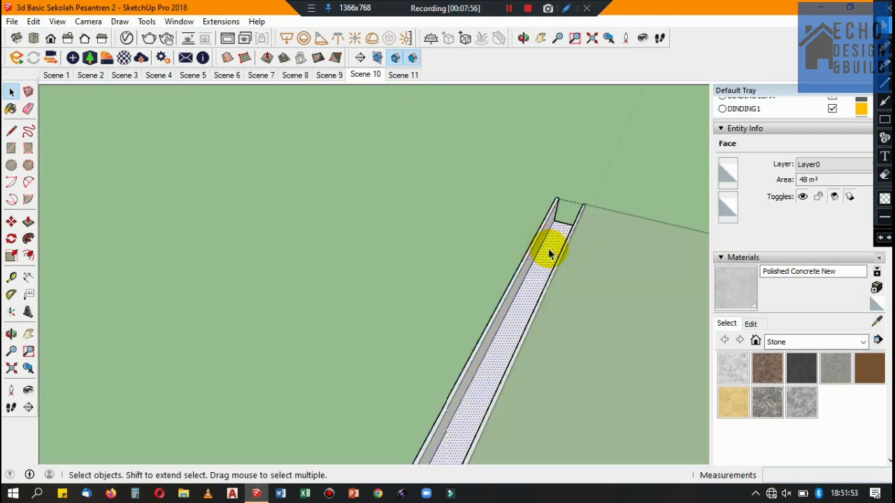
{"action": "triple_click", "coordinate": [550, 254]}
{"action": "key", "text": "b"}
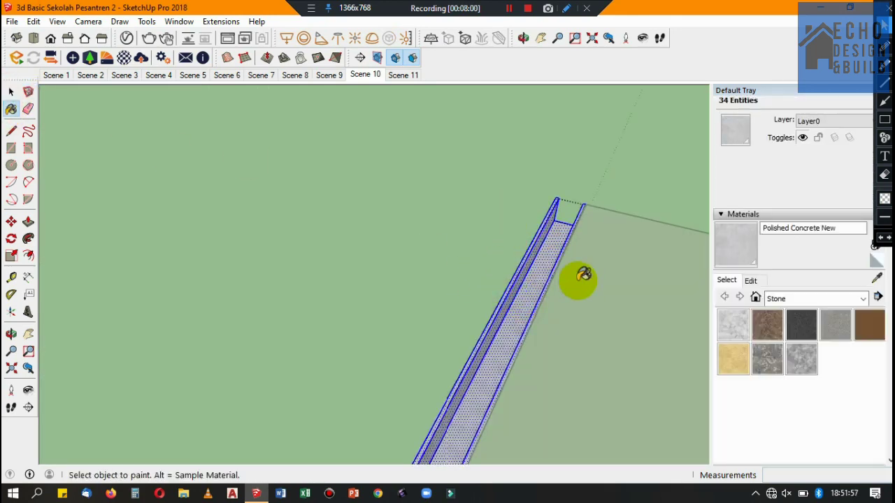
{"action": "scroll", "coordinate": [545, 272], "scroll_direction": "down", "scroll_amount": 5}
{"action": "scroll", "coordinate": [290, 189], "scroll_direction": "down", "scroll_amount": 3}
Step: Open the strip group beside the building and select its broad top face
{"action": "left_click", "coordinate": [10, 92]}
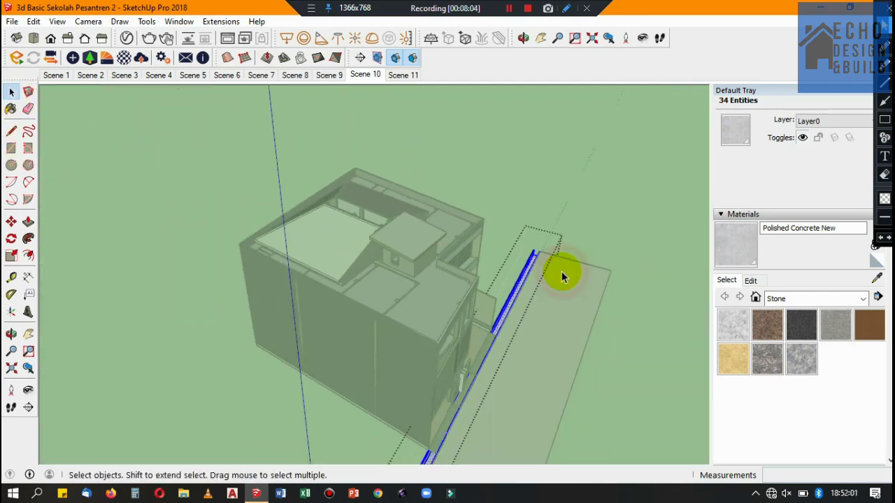
{"action": "left_click", "coordinate": [561, 271]}
{"action": "triple_click", "coordinate": [561, 277]}
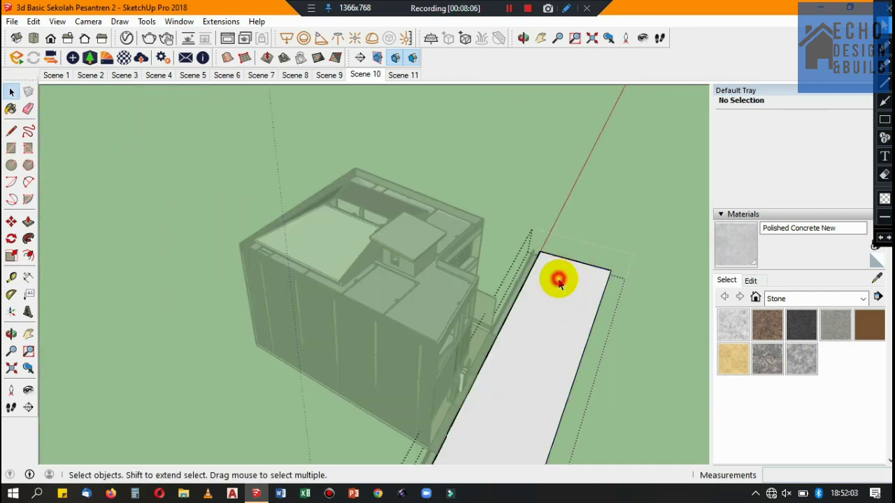
{"action": "left_click", "coordinate": [116, 39]}
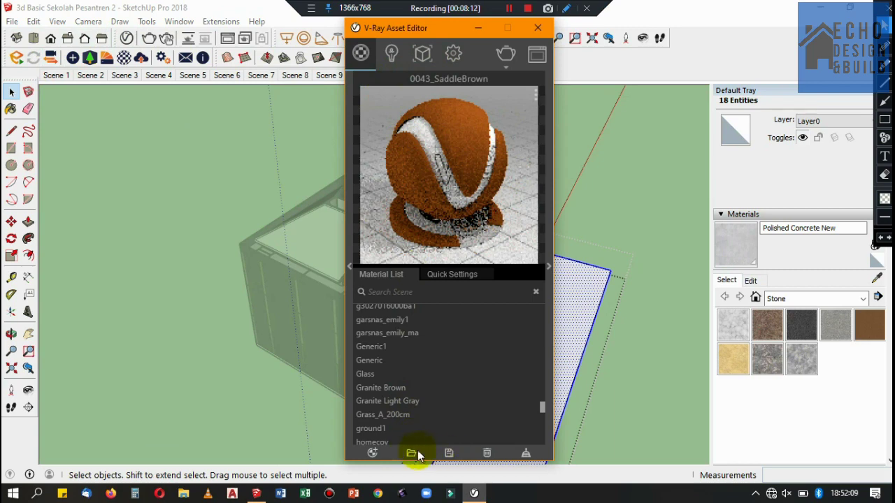
Step: Load aspal basah.vrmat from D:\Sketchup2018 LIBRARY\material vray into the model as a V-Ray material
{"action": "left_click", "coordinate": [424, 279]}
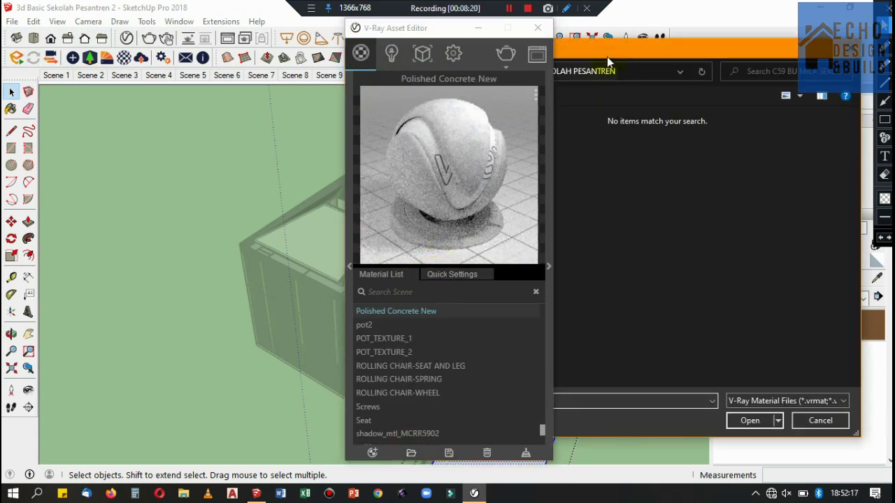
{"action": "left_click", "coordinate": [408, 344]}
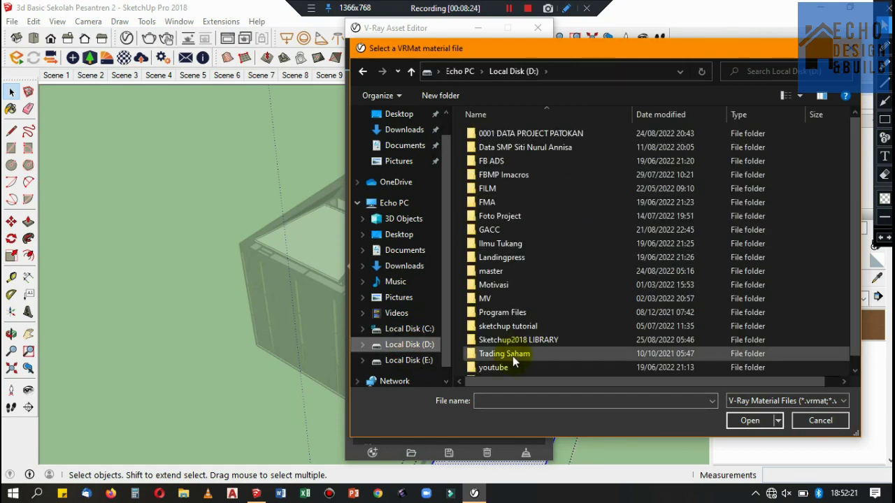
{"action": "double_click", "coordinate": [505, 340]}
{"action": "scroll", "coordinate": [497, 334], "scroll_direction": "down", "scroll_amount": 2}
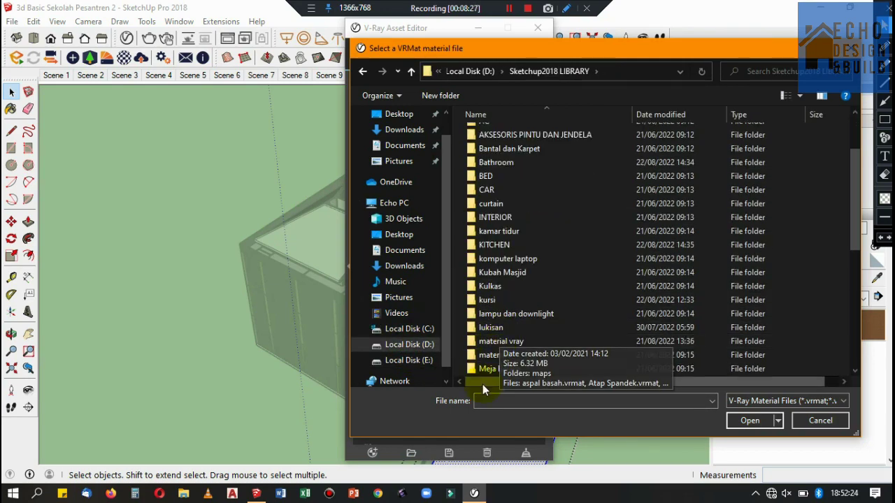
{"action": "double_click", "coordinate": [498, 338]}
{"action": "left_click", "coordinate": [497, 146]}
{"action": "left_click", "coordinate": [739, 422]}
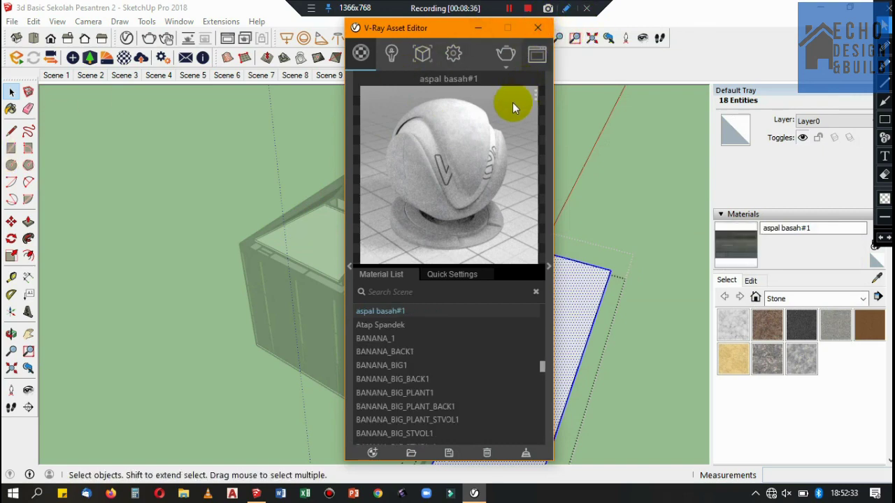
{"action": "left_click", "coordinate": [535, 28]}
Step: Paint the strip's top face with the aspal basah#1 asphalt material
{"action": "left_click", "coordinate": [537, 29]}
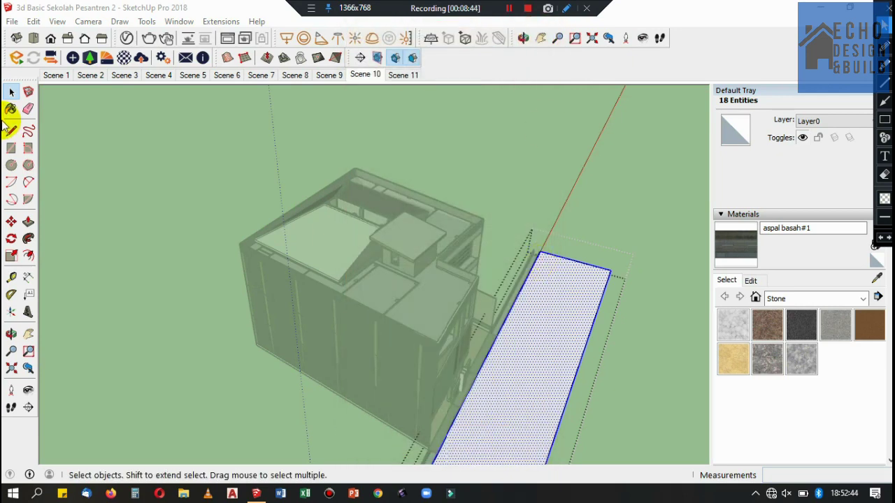
{"action": "left_click", "coordinate": [11, 109]}
{"action": "left_click", "coordinate": [559, 293]}
{"action": "scroll", "coordinate": [550, 259], "scroll_direction": "down", "scroll_amount": 2}
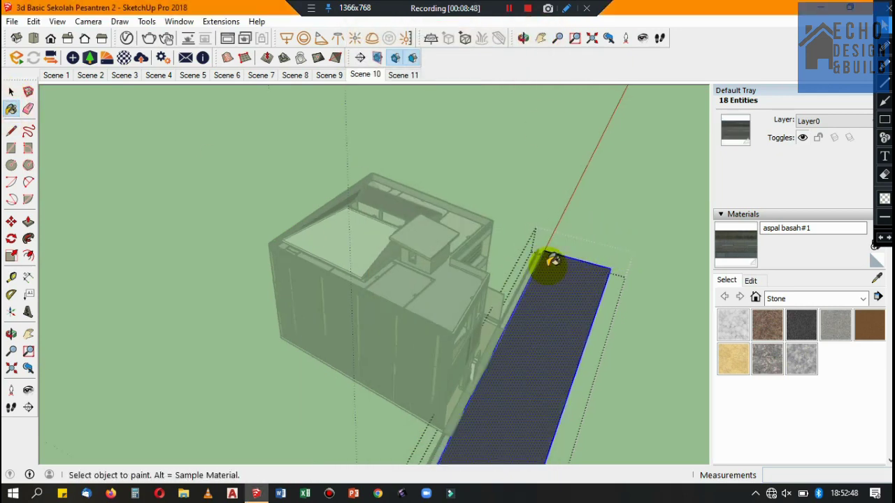
{"action": "scroll", "coordinate": [544, 304], "scroll_direction": "up", "scroll_amount": 4}
{"action": "scroll", "coordinate": [544, 304], "scroll_direction": "up", "scroll_amount": 3}
{"action": "scroll", "coordinate": [490, 312], "scroll_direction": "up", "scroll_amount": 3}
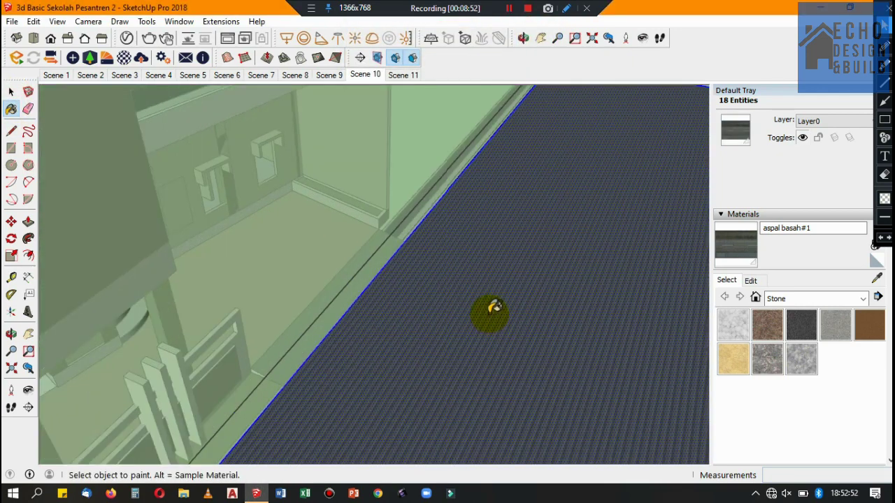
{"action": "scroll", "coordinate": [489, 309], "scroll_direction": "up", "scroll_amount": 2}
Step: Set the aspal basah#1 texture width to 15 in the material's edit settings
{"action": "left_click", "coordinate": [750, 280]}
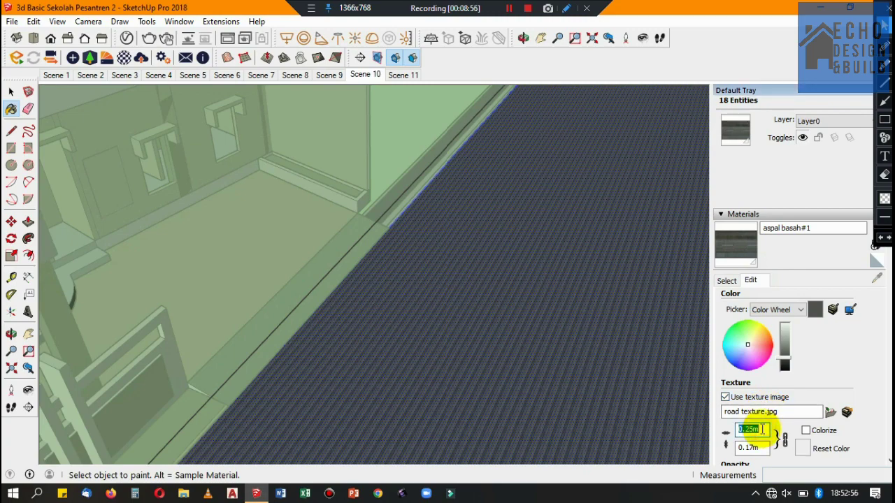
{"action": "type", "text": "10"}
{"action": "scroll", "coordinate": [480, 274], "scroll_direction": "down", "scroll_amount": 2}
{"action": "scroll", "coordinate": [480, 264], "scroll_direction": "down", "scroll_amount": 2}
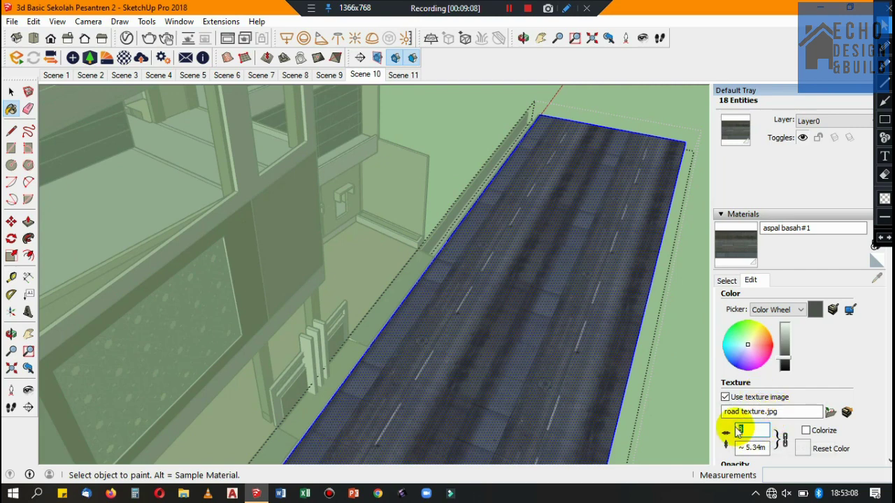
{"action": "type", "text": "5"}
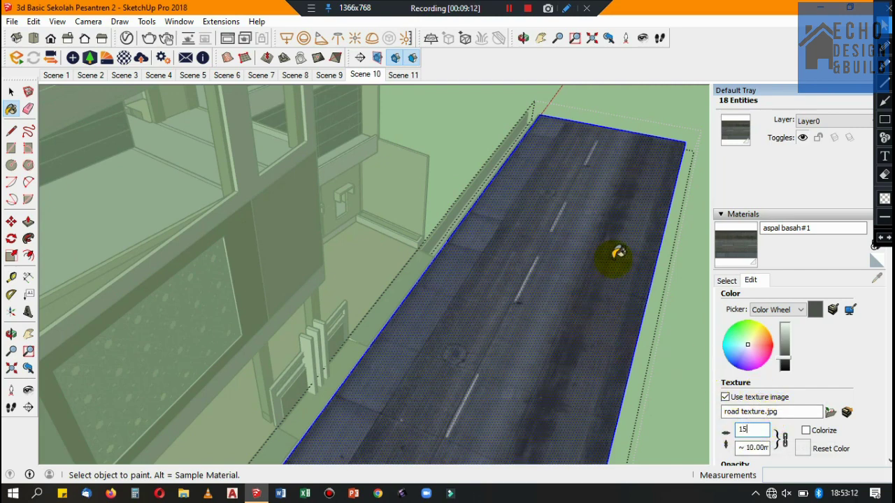
{"action": "scroll", "coordinate": [618, 253], "scroll_direction": "down", "scroll_amount": 2}
{"action": "scroll", "coordinate": [619, 244], "scroll_direction": "down", "scroll_amount": 2}
{"action": "scroll", "coordinate": [615, 250], "scroll_direction": "down", "scroll_amount": 1}
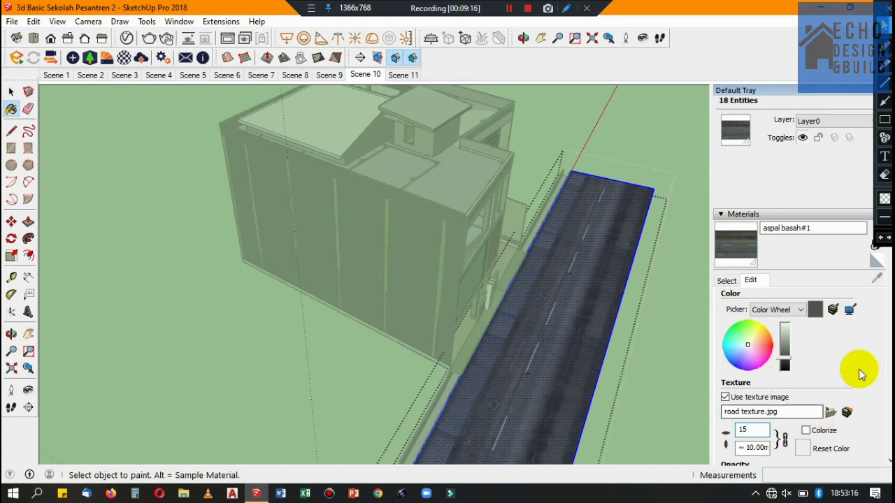
{"action": "left_click", "coordinate": [726, 280]}
{"action": "scroll", "coordinate": [564, 256], "scroll_direction": "down", "scroll_amount": 2}
Step: Exit the strip group and paste a copy of the concrete channel in place
{"action": "scroll", "coordinate": [563, 256], "scroll_direction": "down", "scroll_amount": 1}
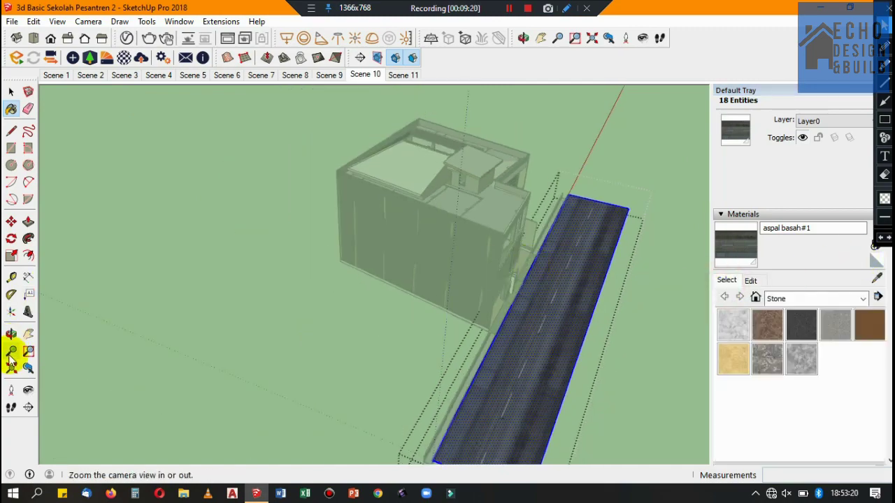
{"action": "mouse_move", "coordinate": [573, 283]}
{"action": "left_mouse_down"}
{"action": "mouse_move", "coordinate": [429, 216]}
{"action": "mouse_move", "coordinate": [511, 230]}
{"action": "mouse_move", "coordinate": [266, 254]}
{"action": "mouse_move", "coordinate": [8, 118]}
{"action": "left_mouse_up"}
{"action": "left_click", "coordinate": [358, 338]}
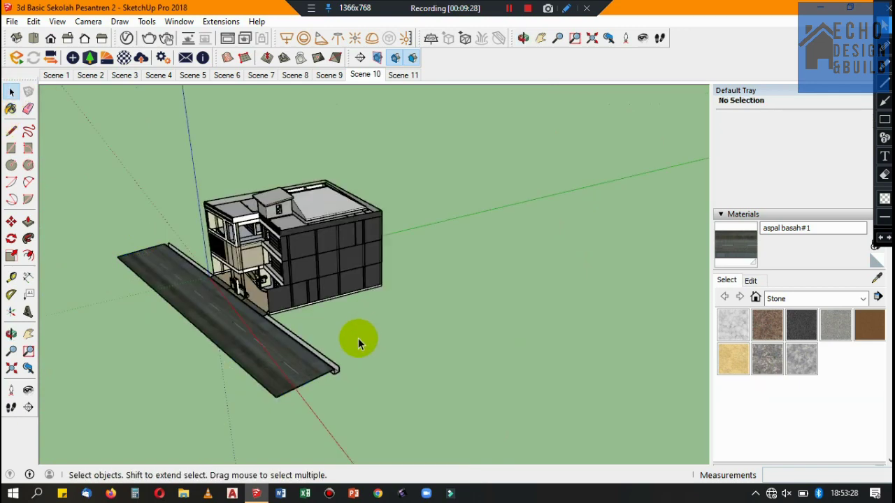
{"action": "scroll", "coordinate": [342, 364], "scroll_direction": "up", "scroll_amount": 3}
{"action": "scroll", "coordinate": [328, 357], "scroll_direction": "up", "scroll_amount": 2}
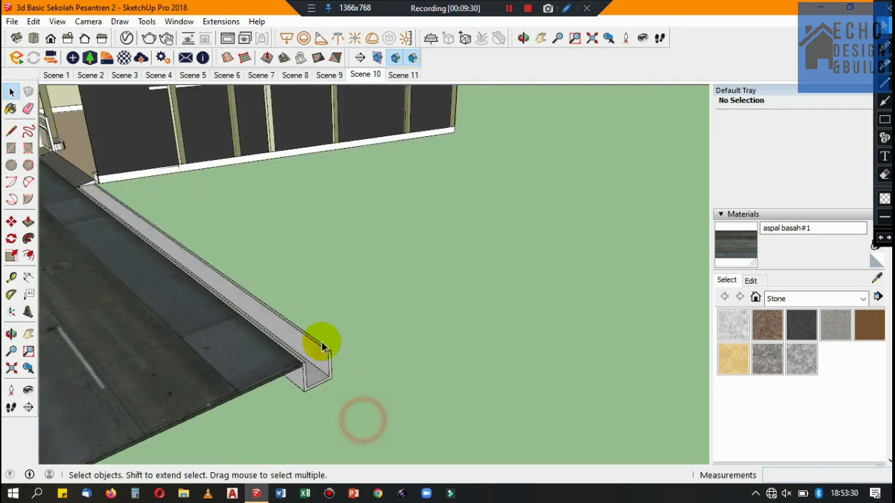
{"action": "left_click", "coordinate": [33, 21]}
{"action": "left_click", "coordinate": [100, 110]}
{"action": "left_click", "coordinate": [33, 21]}
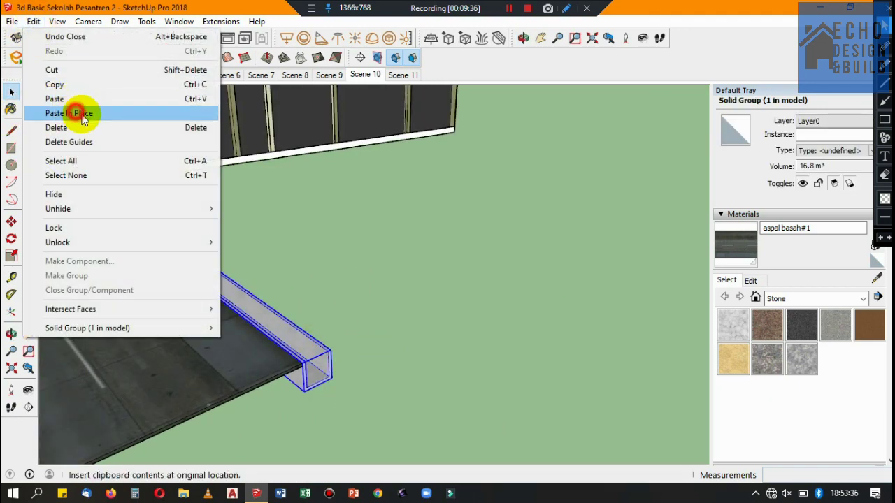
{"action": "left_click", "coordinate": [79, 110]}
{"action": "scroll", "coordinate": [393, 316], "scroll_direction": "down", "scroll_amount": 1}
{"action": "scroll", "coordinate": [398, 311], "scroll_direction": "down", "scroll_amount": 3}
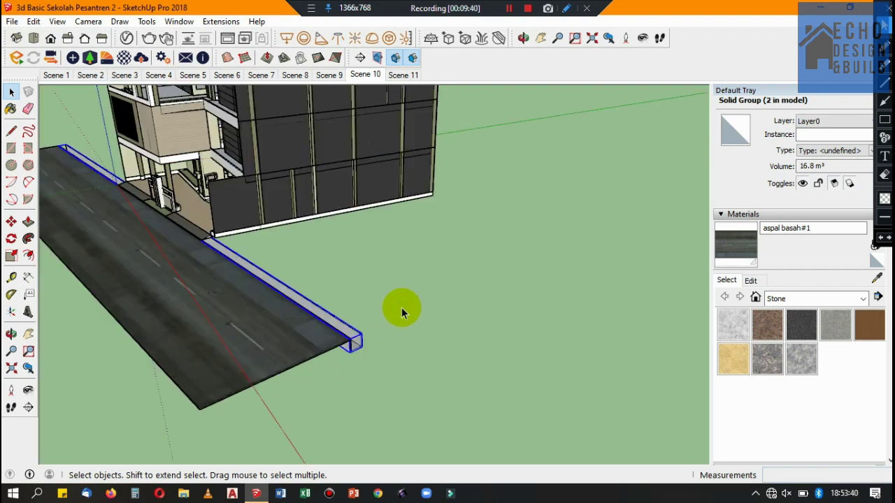
{"action": "scroll", "coordinate": [402, 306], "scroll_direction": "down", "scroll_amount": 3}
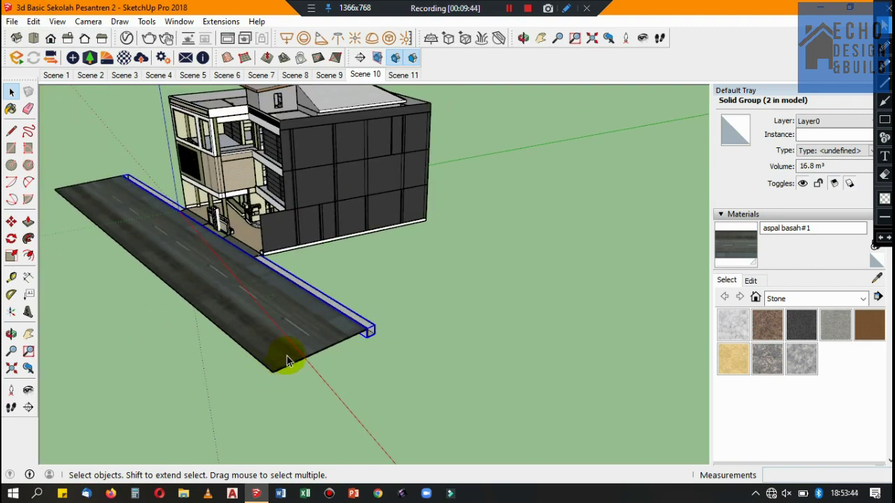
{"action": "scroll", "coordinate": [209, 269], "scroll_direction": "up", "scroll_amount": 2}
{"action": "scroll", "coordinate": [475, 351], "scroll_direction": "up", "scroll_amount": 2}
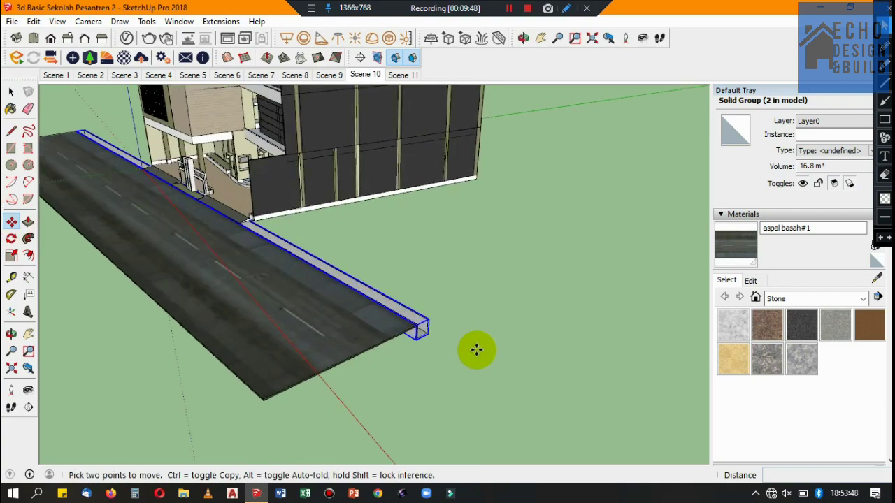
{"action": "scroll", "coordinate": [419, 354], "scroll_direction": "up", "scroll_amount": 3}
{"action": "scroll", "coordinate": [405, 319], "scroll_direction": "down", "scroll_amount": 1}
Step: Move the channel copy from its corner to the road's far edge
{"action": "left_click", "coordinate": [413, 316]}
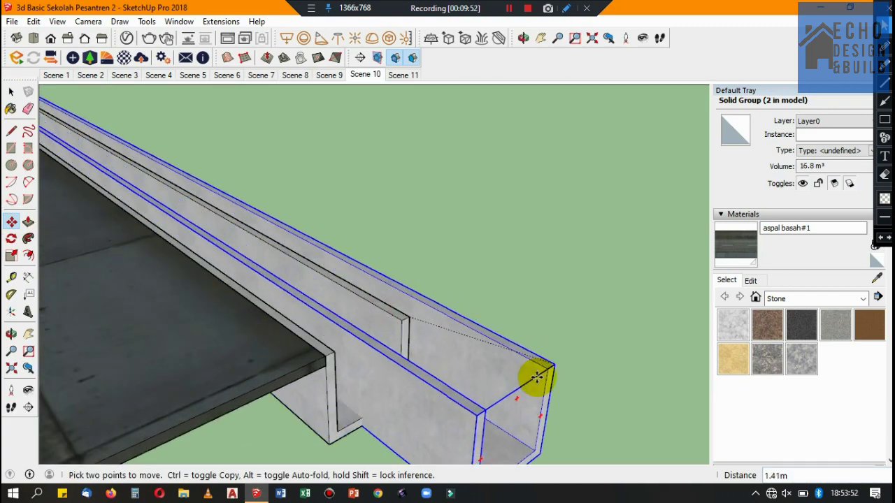
{"action": "scroll", "coordinate": [459, 193], "scroll_direction": "down", "scroll_amount": 3}
{"action": "scroll", "coordinate": [314, 240], "scroll_direction": "up", "scroll_amount": 1}
{"action": "scroll", "coordinate": [387, 243], "scroll_direction": "up", "scroll_amount": 2}
{"action": "scroll", "coordinate": [388, 238], "scroll_direction": "up", "scroll_amount": 2}
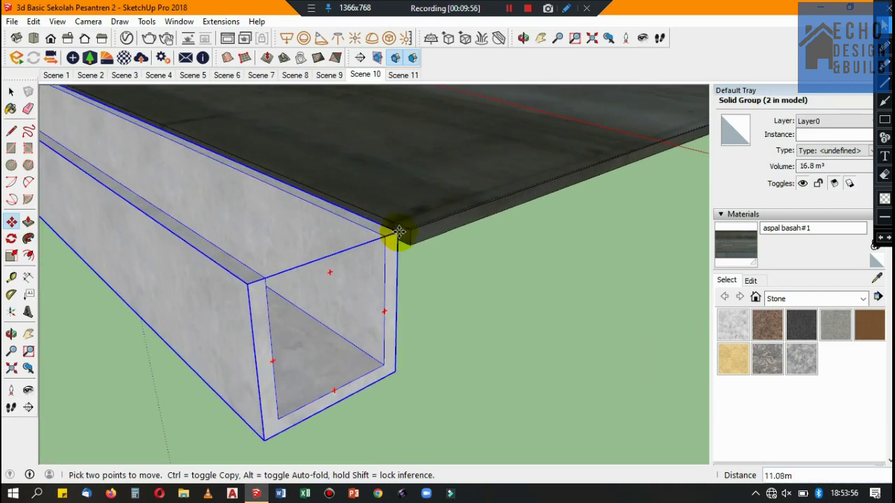
{"action": "scroll", "coordinate": [388, 234], "scroll_direction": "up", "scroll_amount": 1}
{"action": "left_click", "coordinate": [386, 234]}
{"action": "scroll", "coordinate": [350, 280], "scroll_direction": "down", "scroll_amount": 3}
{"action": "scroll", "coordinate": [318, 332], "scroll_direction": "down", "scroll_amount": 3}
{"action": "scroll", "coordinate": [315, 327], "scroll_direction": "down", "scroll_amount": 1}
Step: Copy the whole road group and paste the copy in place
{"action": "left_click", "coordinate": [10, 91]}
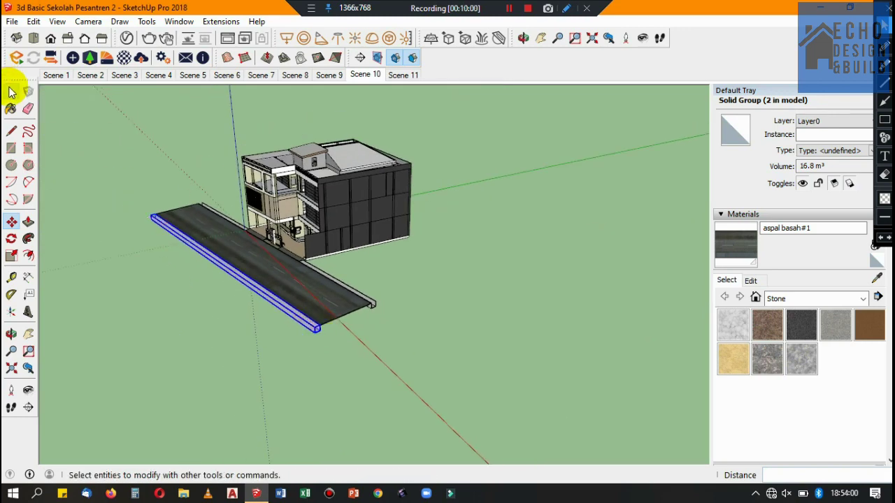
{"action": "left_click", "coordinate": [307, 289]}
{"action": "scroll", "coordinate": [330, 266], "scroll_direction": "up", "scroll_amount": 2}
{"action": "scroll", "coordinate": [330, 266], "scroll_direction": "up", "scroll_amount": 2}
{"action": "left_click", "coordinate": [32, 21]}
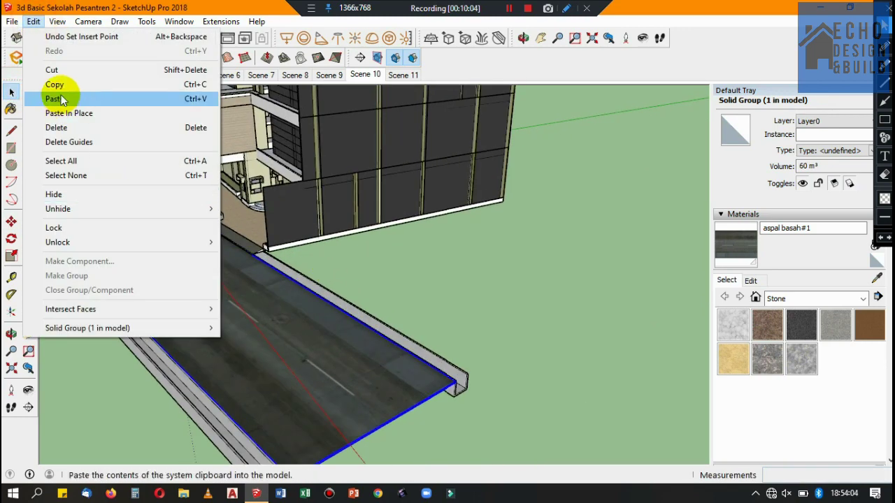
{"action": "left_click", "coordinate": [50, 84]}
{"action": "left_click", "coordinate": [33, 21]}
{"action": "left_click", "coordinate": [396, 244]}
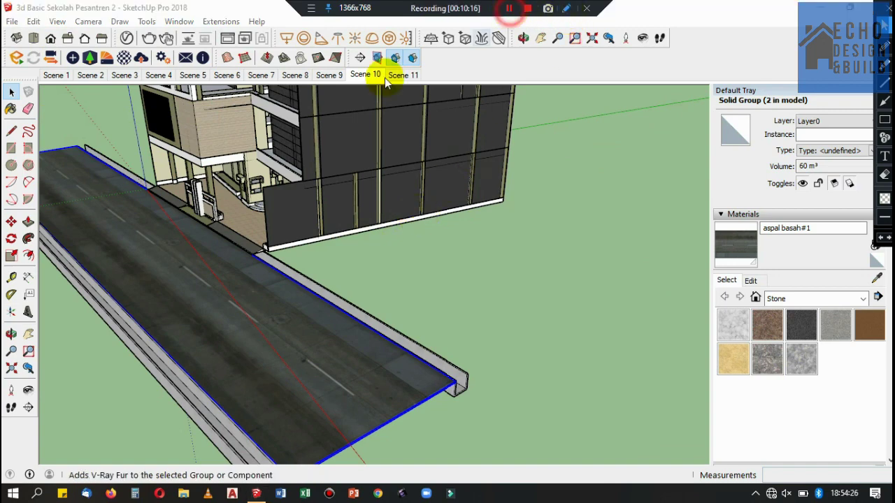
Step: Move the pasted road slab by its corner to the first slab's corner beside the building
{"action": "left_click", "coordinate": [12, 222]}
{"action": "scroll", "coordinate": [290, 249], "scroll_direction": "down", "scroll_amount": 2}
{"action": "scroll", "coordinate": [296, 359], "scroll_direction": "up", "scroll_amount": 5}
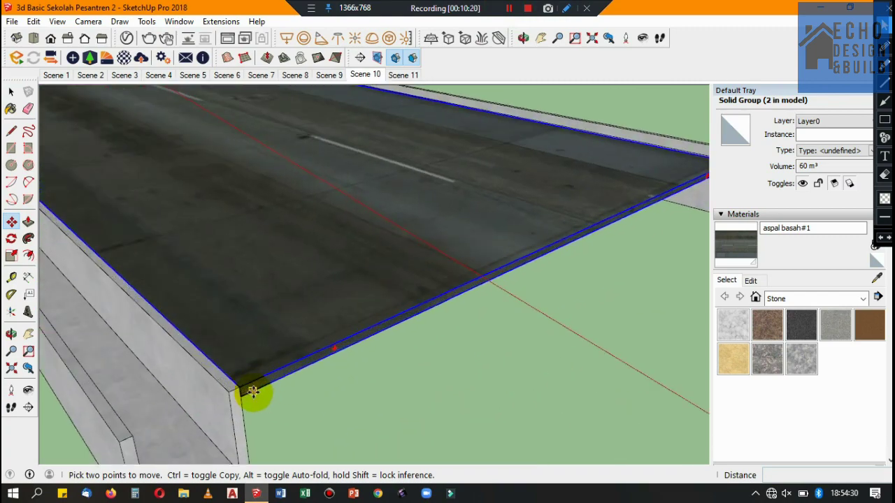
{"action": "scroll", "coordinate": [254, 391], "scroll_direction": "up", "scroll_amount": 2}
{"action": "left_click", "coordinate": [235, 385]}
{"action": "scroll", "coordinate": [70, 389], "scroll_direction": "down", "scroll_amount": 3}
{"action": "scroll", "coordinate": [425, 280], "scroll_direction": "up", "scroll_amount": 2}
{"action": "scroll", "coordinate": [457, 244], "scroll_direction": "up", "scroll_amount": 2}
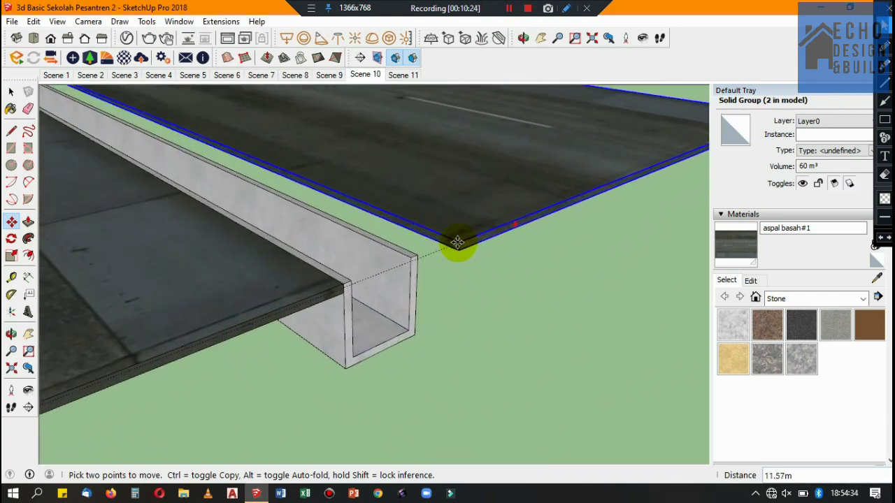
{"action": "scroll", "coordinate": [390, 264], "scroll_direction": "up", "scroll_amount": 2}
{"action": "left_click", "coordinate": [383, 266]}
{"action": "scroll", "coordinate": [170, 340], "scroll_direction": "down", "scroll_amount": 3}
{"action": "scroll", "coordinate": [140, 335], "scroll_direction": "down", "scroll_amount": 2}
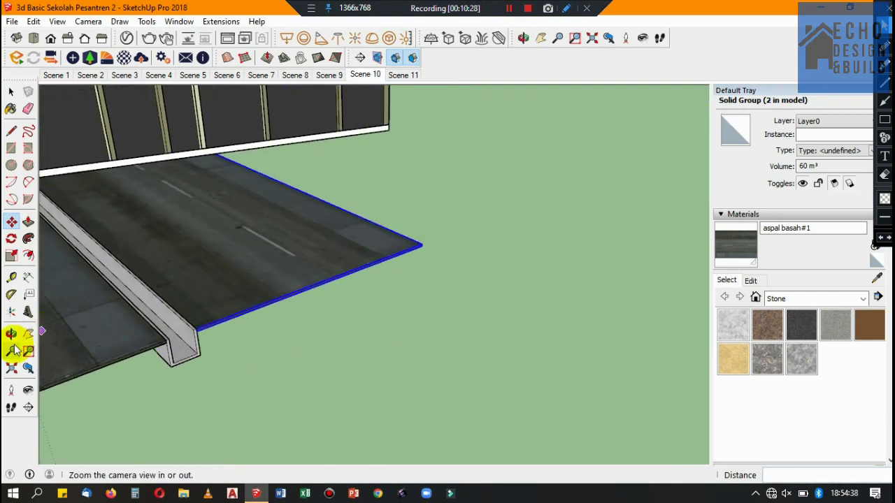
{"action": "left_click", "coordinate": [11, 335]}
{"action": "left_click_drag", "start_coordinate": [393, 163], "coordinate": [82, 265]}
{"action": "scroll", "coordinate": [150, 276], "scroll_direction": "down", "scroll_amount": 3}
Step: Open the road group and Push/Pull its edge face outward 2 m
{"action": "scroll", "coordinate": [280, 223], "scroll_direction": "down", "scroll_amount": 2}
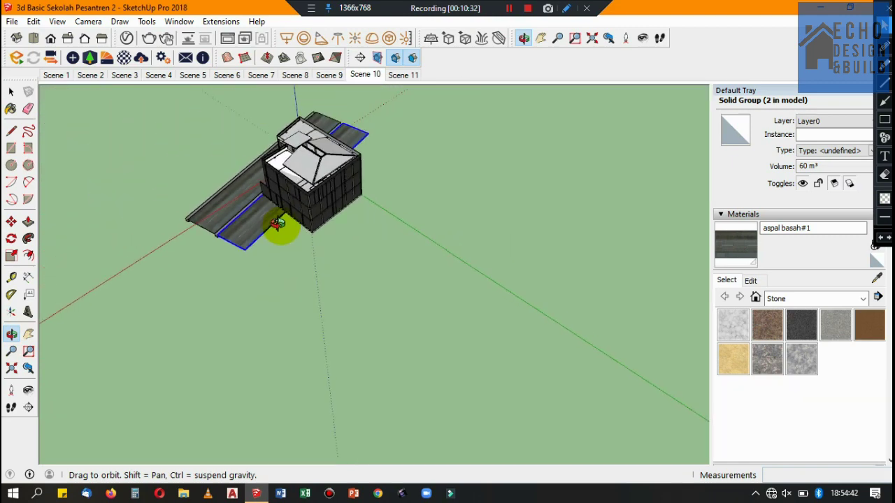
{"action": "scroll", "coordinate": [219, 289], "scroll_direction": "up", "scroll_amount": 3}
{"action": "scroll", "coordinate": [255, 265], "scroll_direction": "up", "scroll_amount": 2}
{"action": "scroll", "coordinate": [256, 266], "scroll_direction": "down", "scroll_amount": 2}
{"action": "left_click", "coordinate": [11, 91]}
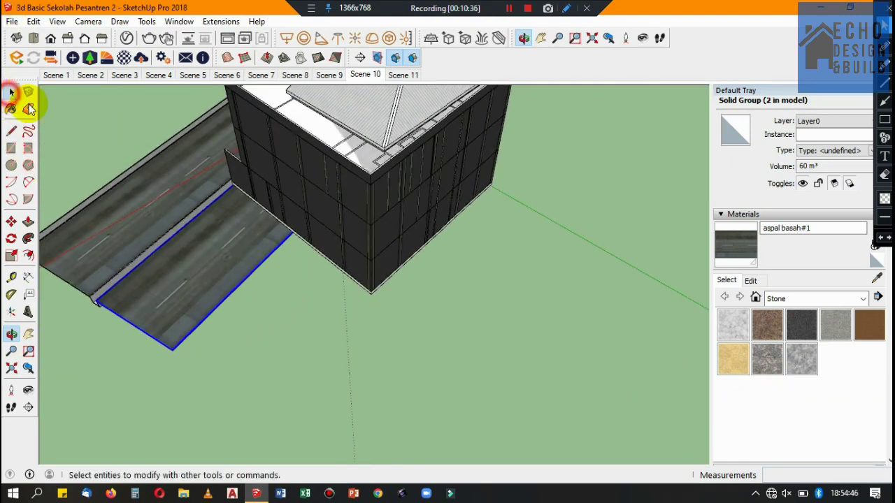
{"action": "scroll", "coordinate": [190, 315], "scroll_direction": "up", "scroll_amount": 3}
{"action": "scroll", "coordinate": [152, 365], "scroll_direction": "up", "scroll_amount": 3}
{"action": "scroll", "coordinate": [151, 365], "scroll_direction": "up", "scroll_amount": 2}
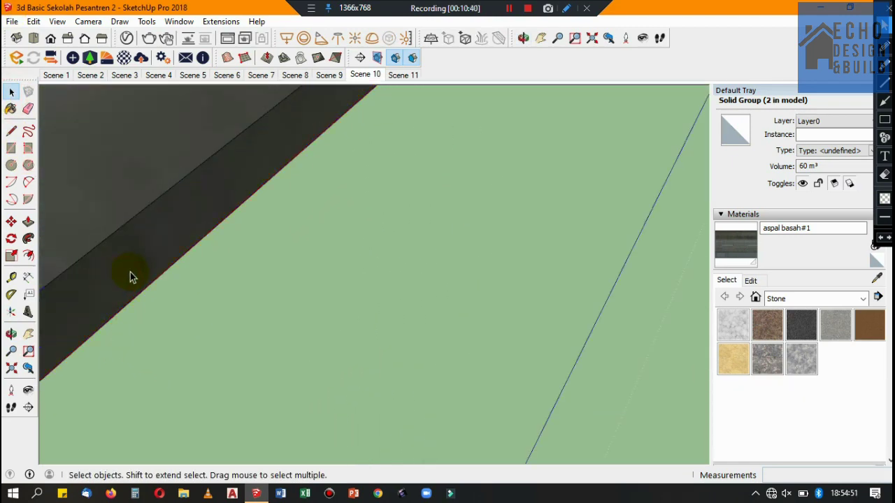
{"action": "double_click", "coordinate": [133, 269]}
{"action": "left_click", "coordinate": [140, 257]}
{"action": "left_click", "coordinate": [28, 222]}
{"action": "left_click", "coordinate": [177, 231]}
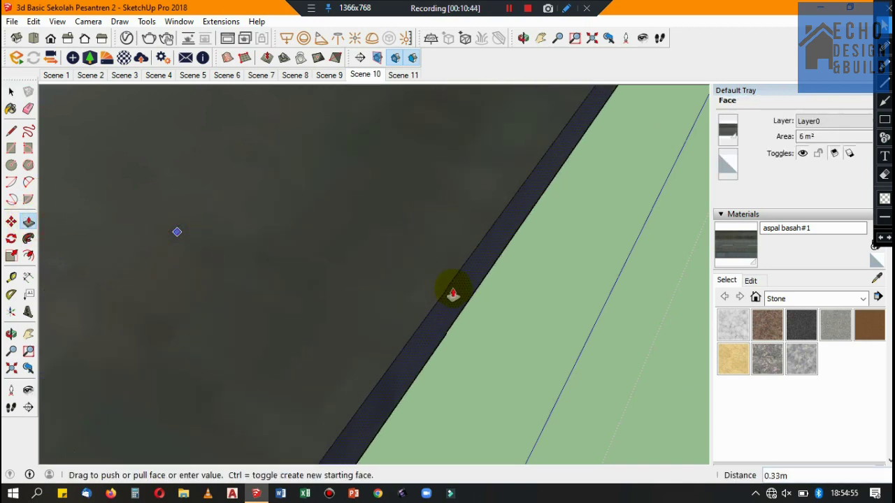
{"action": "type", "text": "2"}
{"action": "key", "text": "Return"}
Step: Push/Pull the road slab's side face out 30 m into a broad paved plot
{"action": "middle_click_drag", "start_coordinate": [476, 308], "coordinate": [436, 214]}
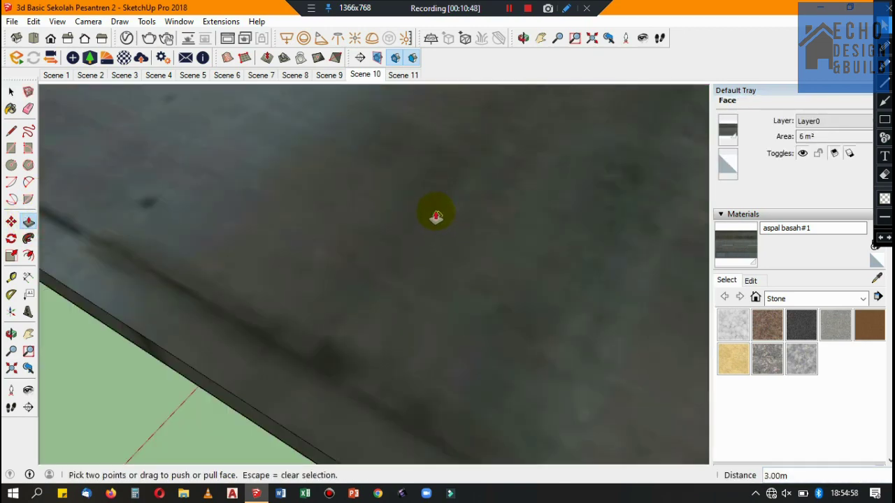
{"action": "left_click", "coordinate": [12, 92]}
{"action": "left_click", "coordinate": [371, 160]}
{"action": "scroll", "coordinate": [371, 159], "scroll_direction": "down", "scroll_amount": 3}
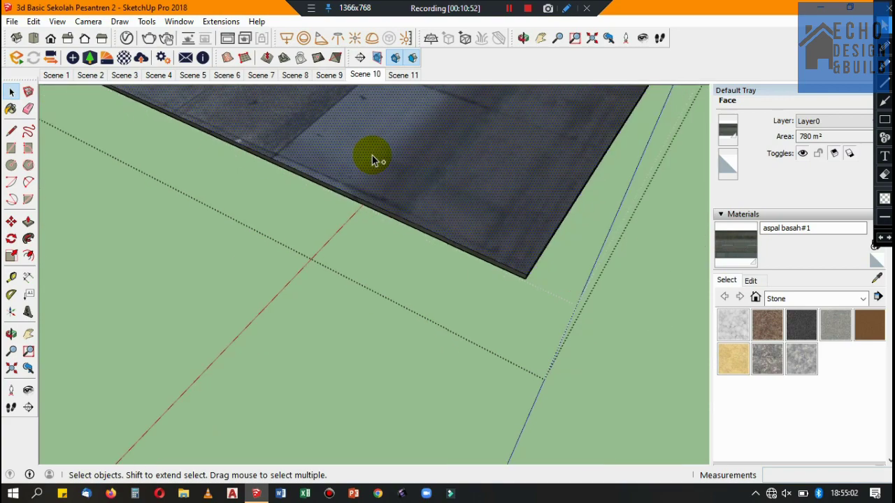
{"action": "left_click", "coordinate": [101, 46]}
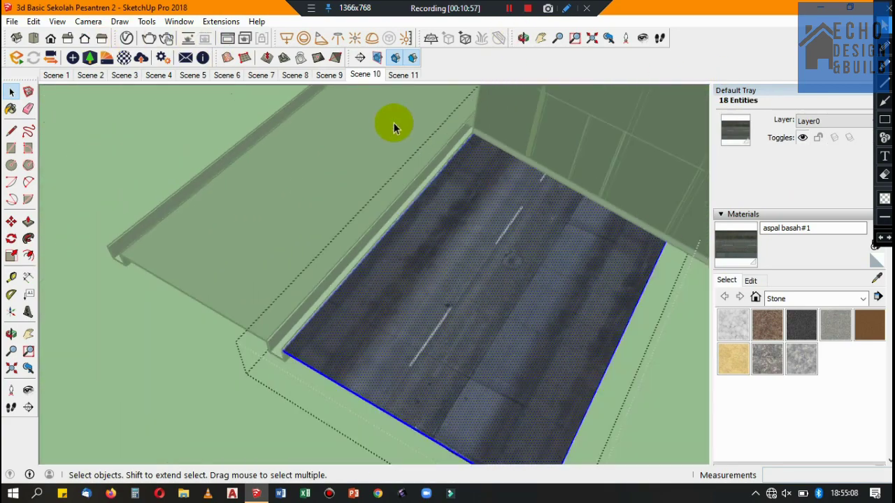
{"action": "middle_click_drag", "start_coordinate": [394, 122], "coordinate": [579, 244]}
{"action": "scroll", "coordinate": [340, 140], "scroll_direction": "up", "scroll_amount": 3}
{"action": "scroll", "coordinate": [232, 223], "scroll_direction": "up", "scroll_amount": 2}
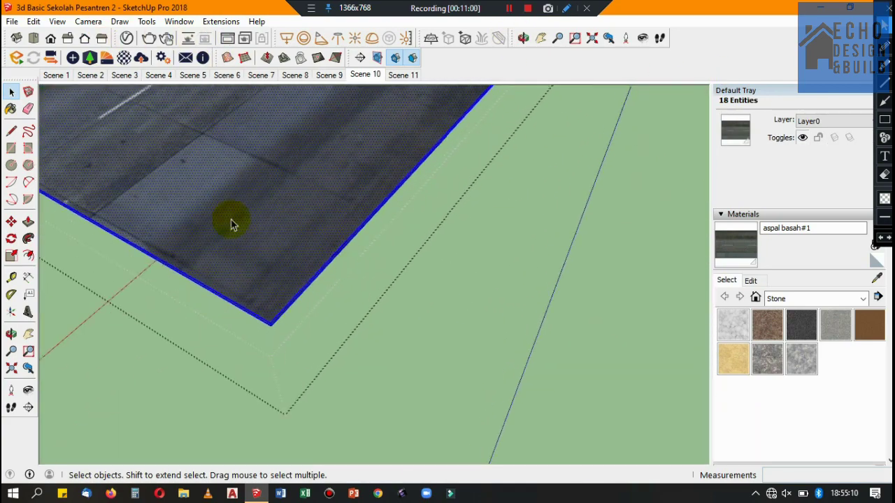
{"action": "left_click", "coordinate": [28, 223]}
{"action": "left_click", "coordinate": [280, 329]}
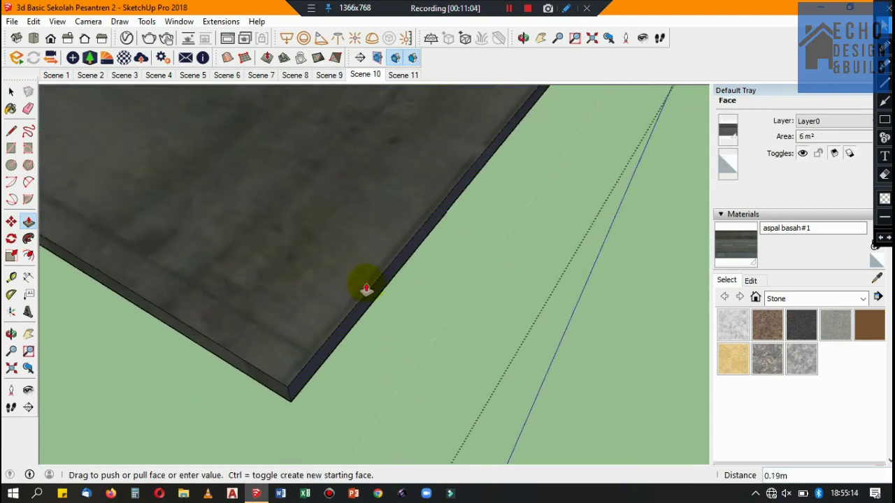
{"action": "key", "text": "Return"}
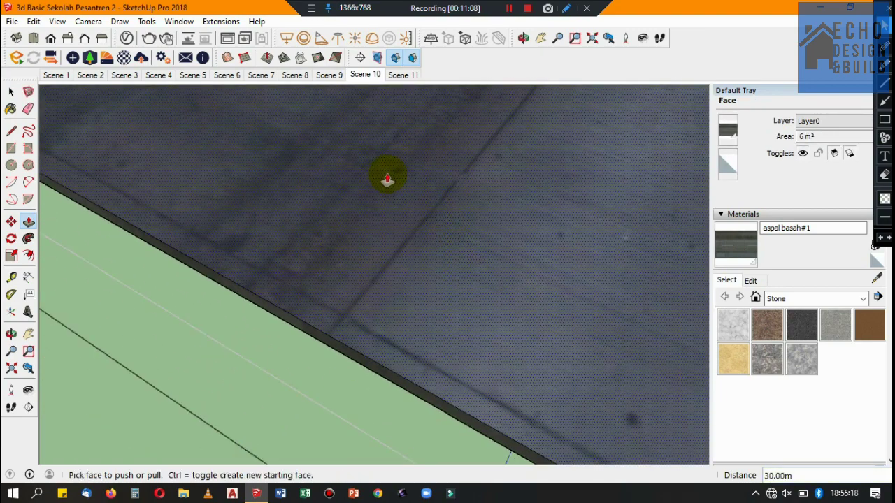
{"action": "scroll", "coordinate": [383, 176], "scroll_direction": "down", "scroll_amount": 3}
{"action": "scroll", "coordinate": [290, 194], "scroll_direction": "down", "scroll_amount": 3}
{"action": "scroll", "coordinate": [306, 234], "scroll_direction": "down", "scroll_amount": 2}
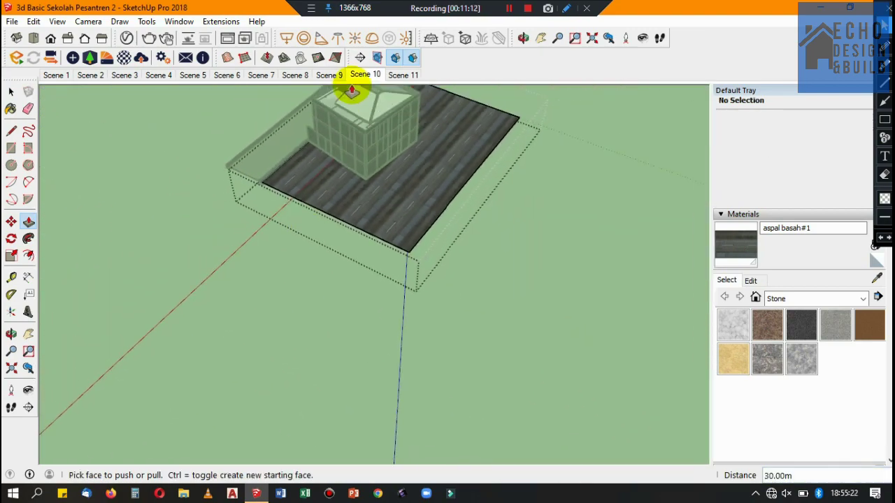
Step: Sample Grass_A_200cm from the lawn near the entrance and paint the paved plot with it
{"action": "left_click", "coordinate": [12, 92]}
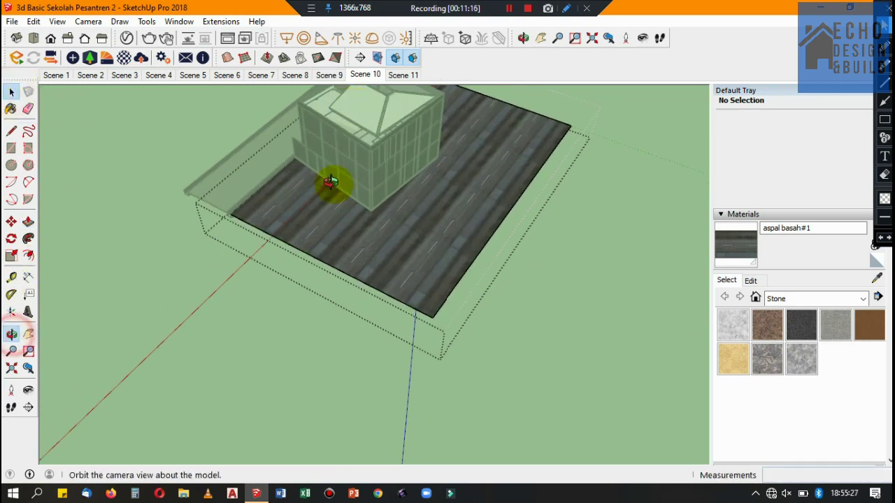
{"action": "mouse_move", "coordinate": [331, 182]}
{"action": "left_mouse_down"}
{"action": "mouse_move", "coordinate": [489, 224]}
{"action": "mouse_move", "coordinate": [289, 272]}
{"action": "mouse_move", "coordinate": [132, 263]}
{"action": "left_mouse_up"}
{"action": "scroll", "coordinate": [132, 263], "scroll_direction": "up", "scroll_amount": 3}
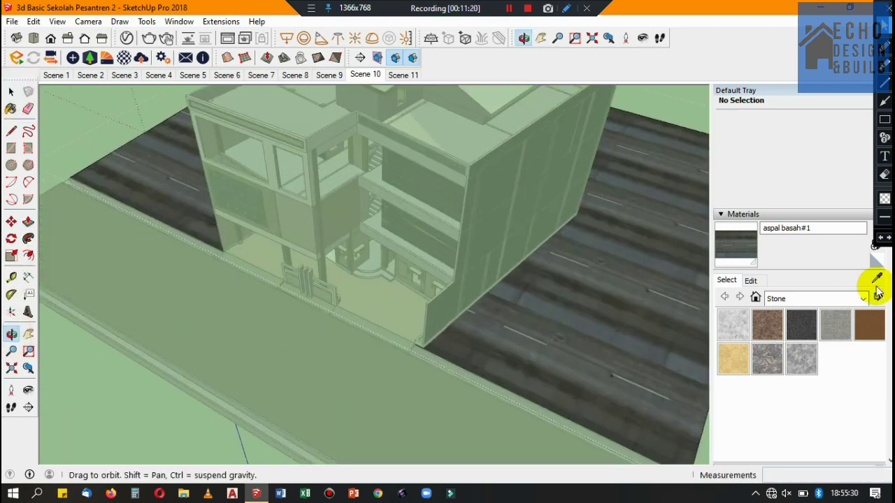
{"action": "left_click", "coordinate": [736, 264]}
{"action": "left_click", "coordinate": [876, 280]}
{"action": "scroll", "coordinate": [239, 259], "scroll_direction": "up", "scroll_amount": 3}
{"action": "scroll", "coordinate": [325, 303], "scroll_direction": "up", "scroll_amount": 2}
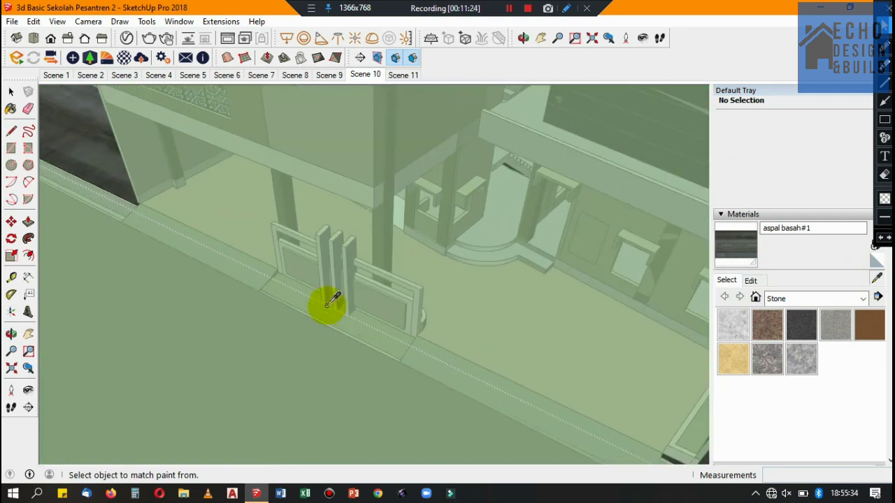
{"action": "left_click", "coordinate": [323, 310]}
{"action": "scroll", "coordinate": [160, 208], "scroll_direction": "down", "scroll_amount": 2}
{"action": "scroll", "coordinate": [199, 186], "scroll_direction": "down", "scroll_amount": 3}
{"action": "scroll", "coordinate": [198, 186], "scroll_direction": "down", "scroll_amount": 2}
{"action": "left_click", "coordinate": [11, 93]}
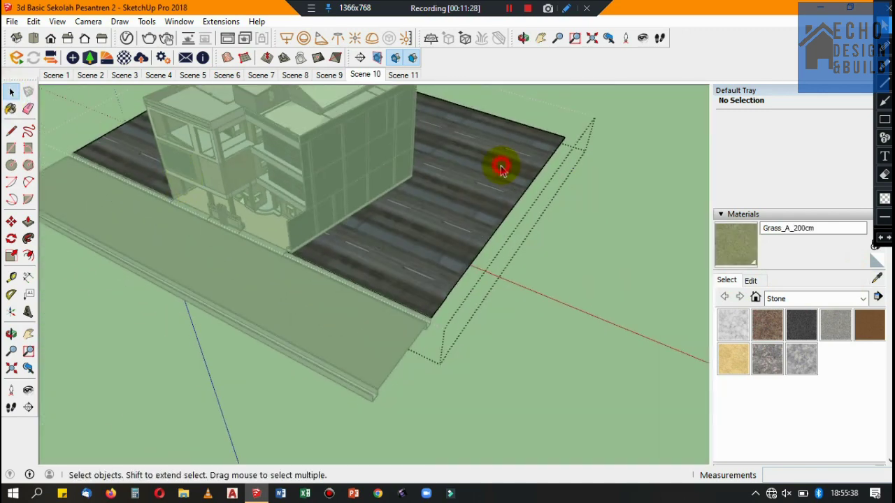
{"action": "left_click", "coordinate": [29, 108]}
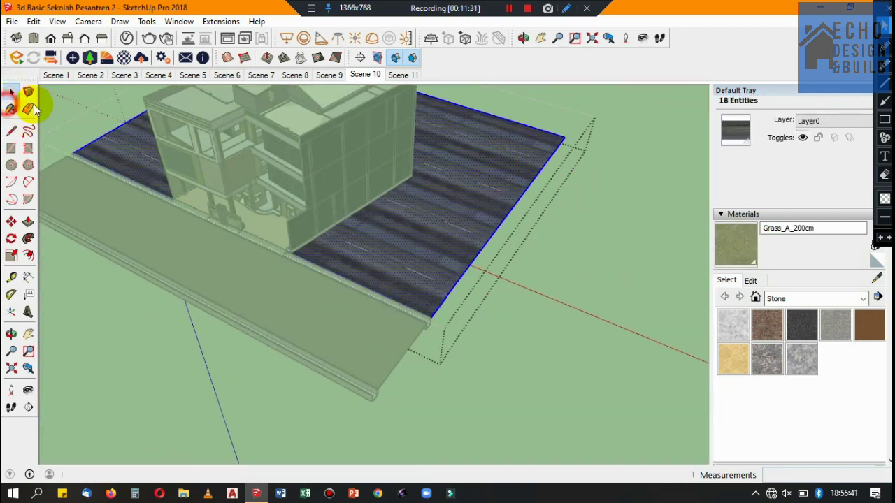
{"action": "left_click", "coordinate": [495, 168]}
{"action": "left_click", "coordinate": [588, 136]}
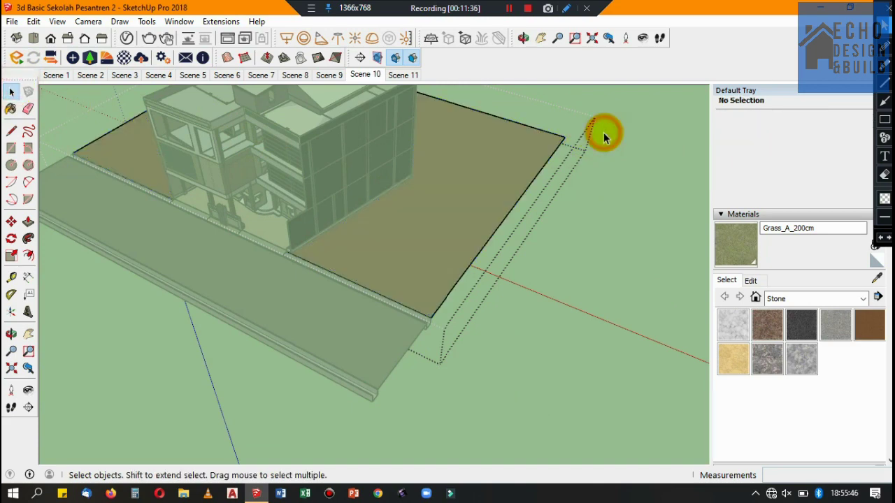
Step: Set the Grass_A_200cm texture size to 2.50 m
{"action": "scroll", "coordinate": [468, 155], "scroll_direction": "up", "scroll_amount": 3}
{"action": "scroll", "coordinate": [431, 204], "scroll_direction": "up", "scroll_amount": 2}
{"action": "scroll", "coordinate": [430, 204], "scroll_direction": "up", "scroll_amount": 2}
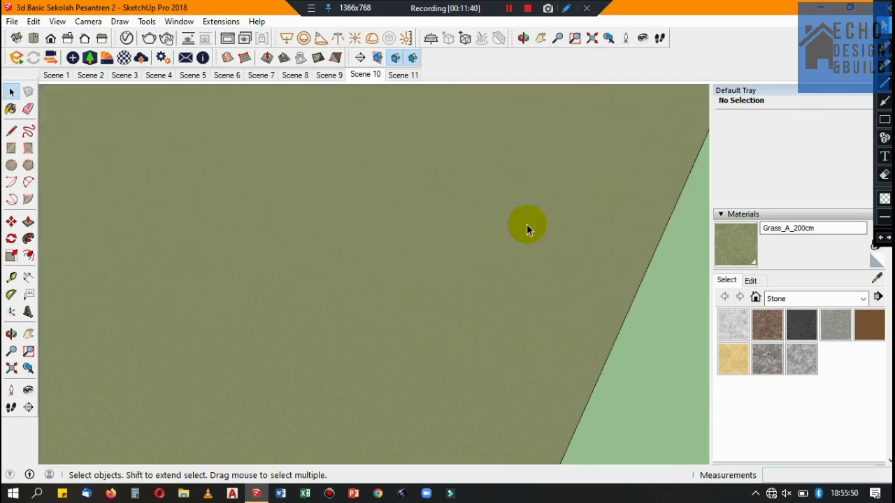
{"action": "left_click", "coordinate": [750, 281]}
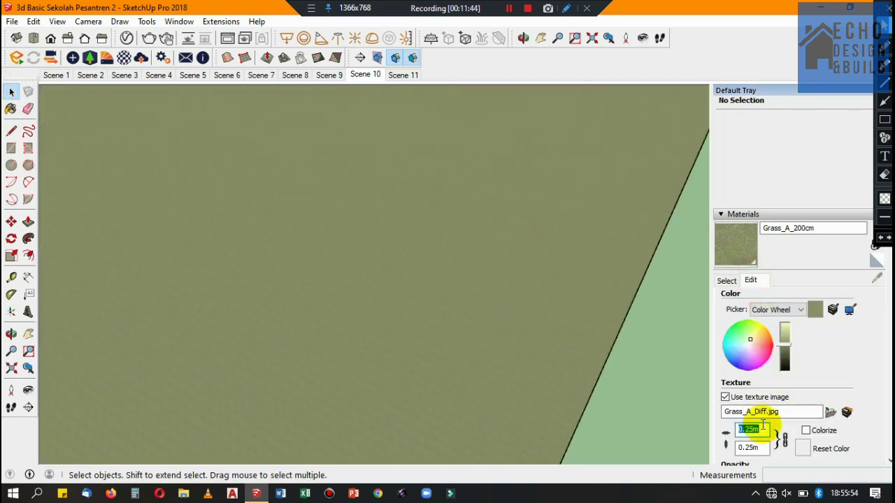
{"action": "type", "text": "2.5"}
{"action": "key", "text": "Return"}
{"action": "scroll", "coordinate": [769, 385], "scroll_direction": "down", "scroll_amount": 5}
{"action": "scroll", "coordinate": [434, 269], "scroll_direction": "down", "scroll_amount": 2}
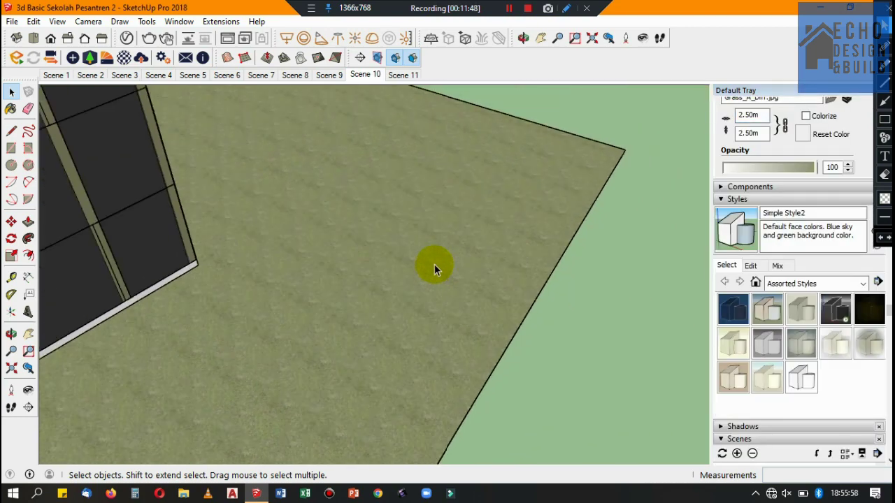
{"action": "scroll", "coordinate": [434, 264], "scroll_direction": "down", "scroll_amount": 2}
{"action": "scroll", "coordinate": [449, 243], "scroll_direction": "down", "scroll_amount": 3}
{"action": "scroll", "coordinate": [143, 135], "scroll_direction": "down", "scroll_amount": 1}
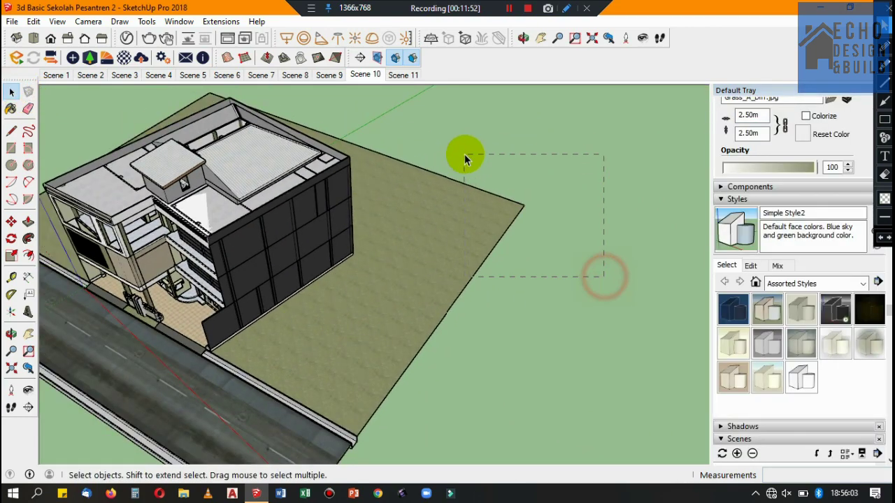
{"action": "left_click_drag", "start_coordinate": [464, 159], "coordinate": [465, 161]}
{"action": "left_click", "coordinate": [34, 21]}
{"action": "left_click", "coordinate": [49, 82]}
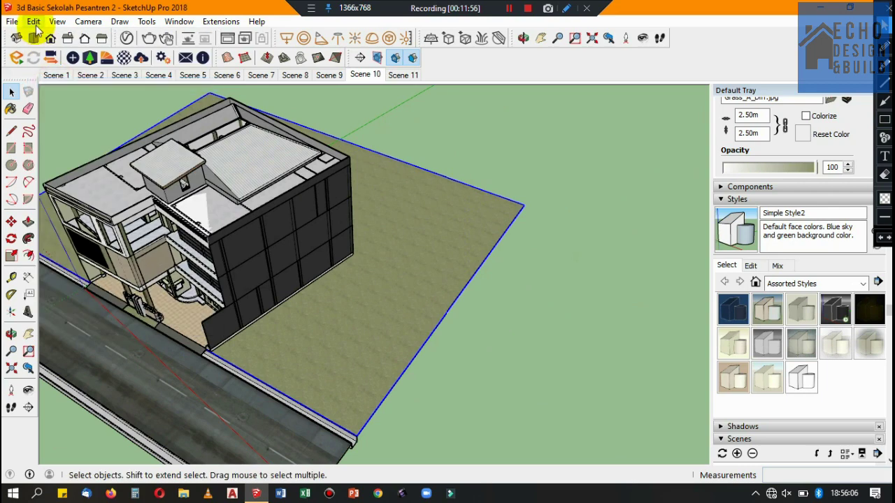
{"action": "left_click", "coordinate": [33, 21]}
{"action": "left_click", "coordinate": [93, 114]}
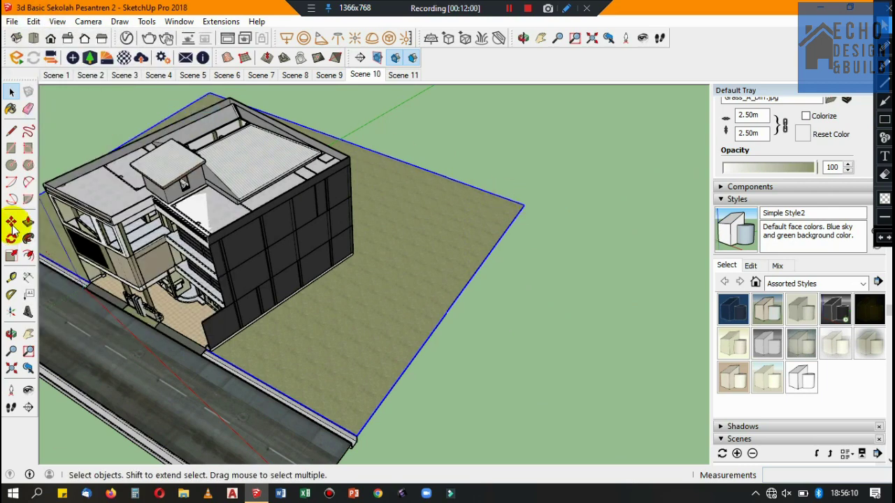
{"action": "scroll", "coordinate": [525, 201], "scroll_direction": "up", "scroll_amount": 2}
{"action": "scroll", "coordinate": [524, 201], "scroll_direction": "up", "scroll_amount": 2}
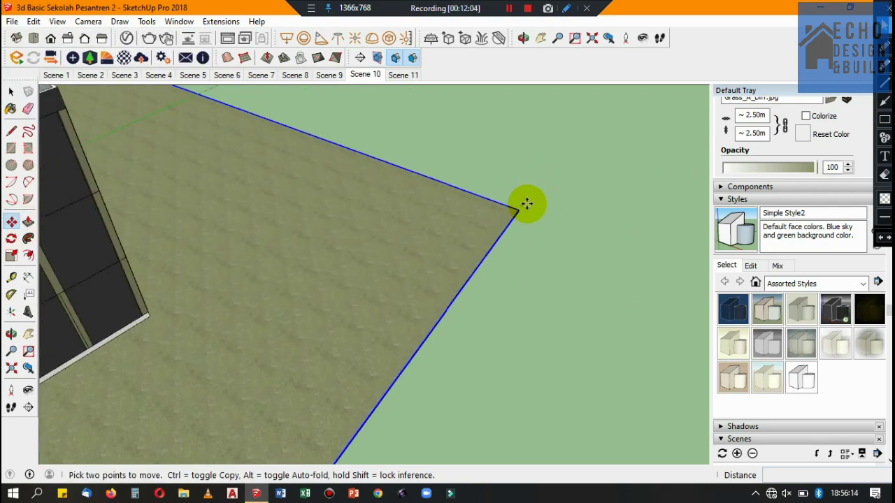
{"action": "scroll", "coordinate": [525, 199], "scroll_direction": "up", "scroll_amount": 1}
{"action": "left_click", "coordinate": [515, 214]}
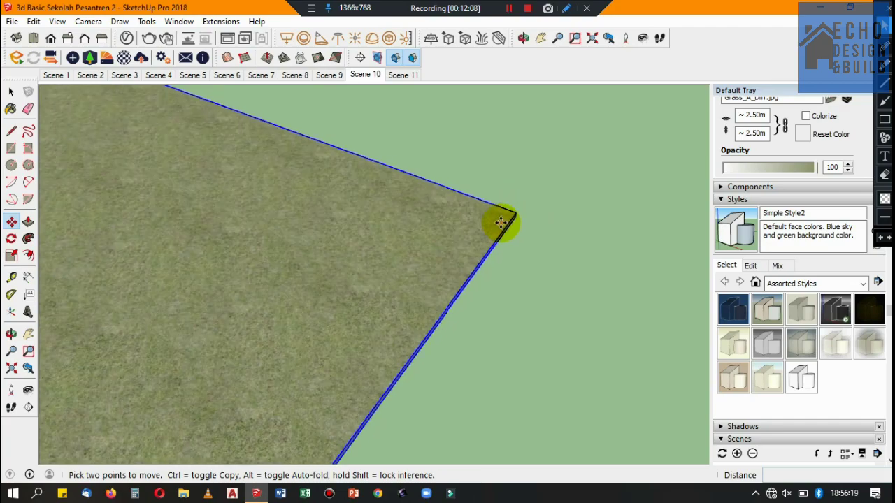
{"action": "scroll", "coordinate": [535, 136], "scroll_direction": "down", "scroll_amount": 2}
{"action": "scroll", "coordinate": [543, 126], "scroll_direction": "down", "scroll_amount": 2}
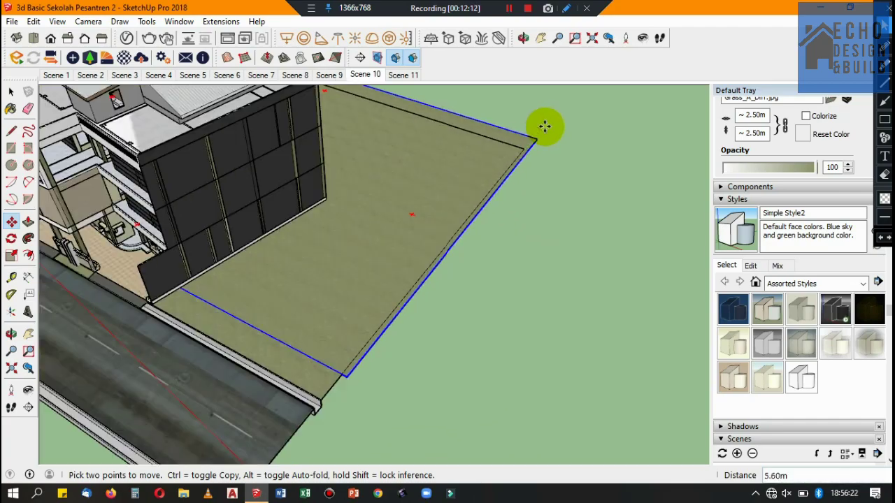
{"action": "scroll", "coordinate": [336, 279], "scroll_direction": "down", "scroll_amount": 1}
{"action": "scroll", "coordinate": [351, 347], "scroll_direction": "up", "scroll_amount": 4}
{"action": "scroll", "coordinate": [351, 348], "scroll_direction": "up", "scroll_amount": 3}
{"action": "scroll", "coordinate": [389, 311], "scroll_direction": "up", "scroll_amount": 2}
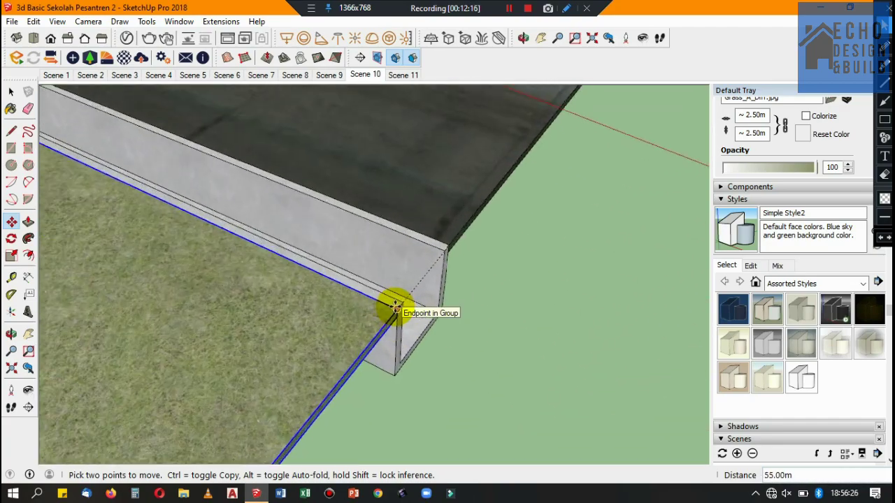
{"action": "scroll", "coordinate": [385, 308], "scroll_direction": "up", "scroll_amount": 1}
{"action": "scroll", "coordinate": [310, 336], "scroll_direction": "down", "scroll_amount": 2}
{"action": "scroll", "coordinate": [325, 259], "scroll_direction": "down", "scroll_amount": 2}
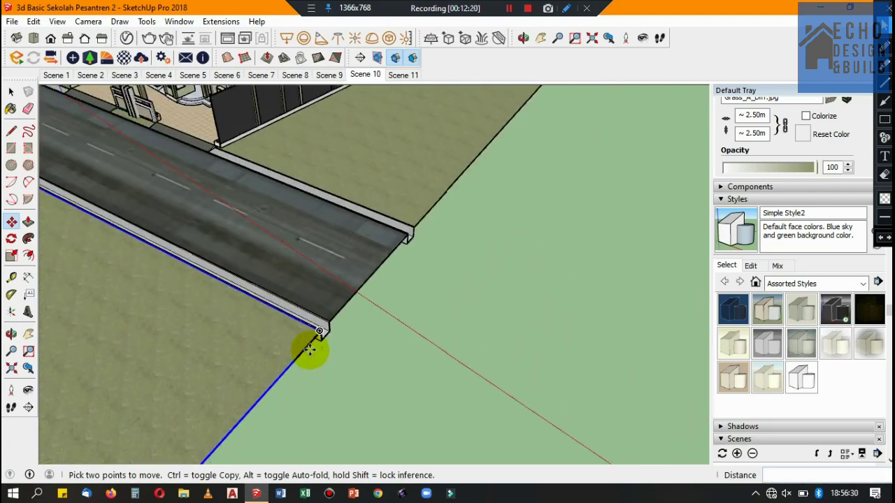
{"action": "scroll", "coordinate": [309, 354], "scroll_direction": "down", "scroll_amount": 3}
{"action": "scroll", "coordinate": [210, 196], "scroll_direction": "up", "scroll_amount": 1}
{"action": "scroll", "coordinate": [189, 158], "scroll_direction": "up", "scroll_amount": 3}
{"action": "scroll", "coordinate": [200, 205], "scroll_direction": "up", "scroll_amount": 1}
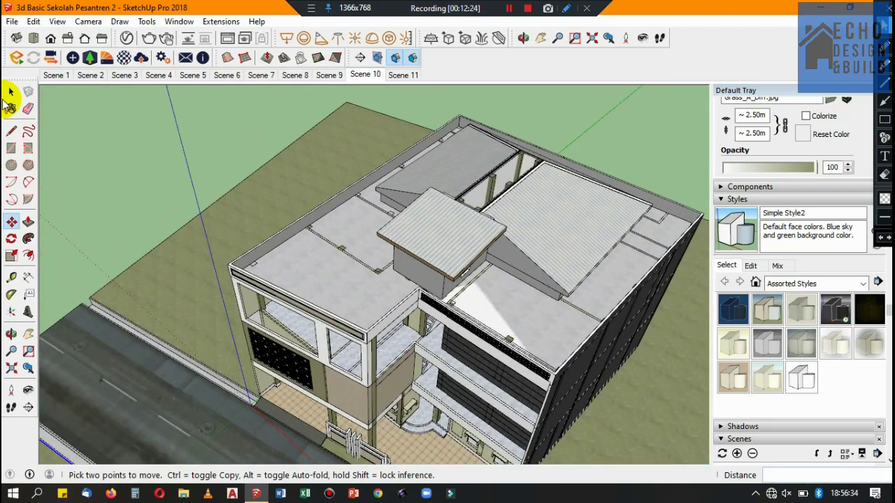
{"action": "scroll", "coordinate": [161, 248], "scroll_direction": "up", "scroll_amount": 2}
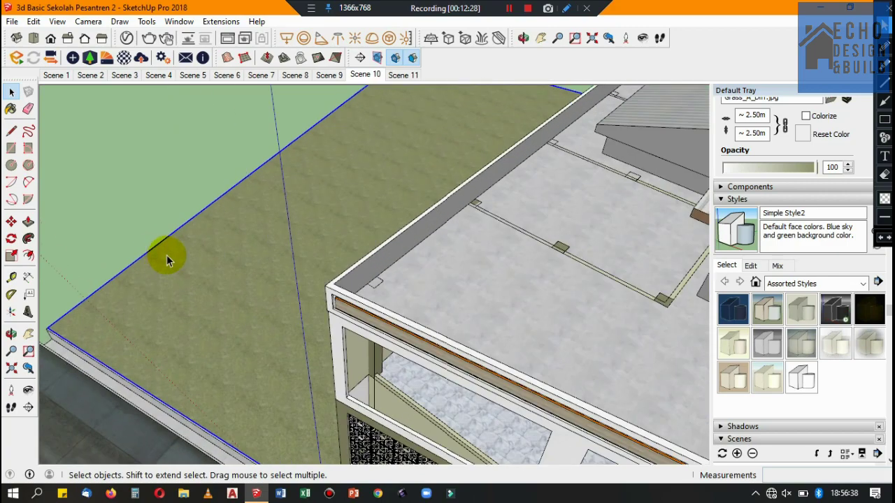
{"action": "scroll", "coordinate": [171, 252], "scroll_direction": "down", "scroll_amount": 2}
{"action": "scroll", "coordinate": [179, 248], "scroll_direction": "up", "scroll_amount": 1}
{"action": "scroll", "coordinate": [179, 246], "scroll_direction": "down", "scroll_amount": 2}
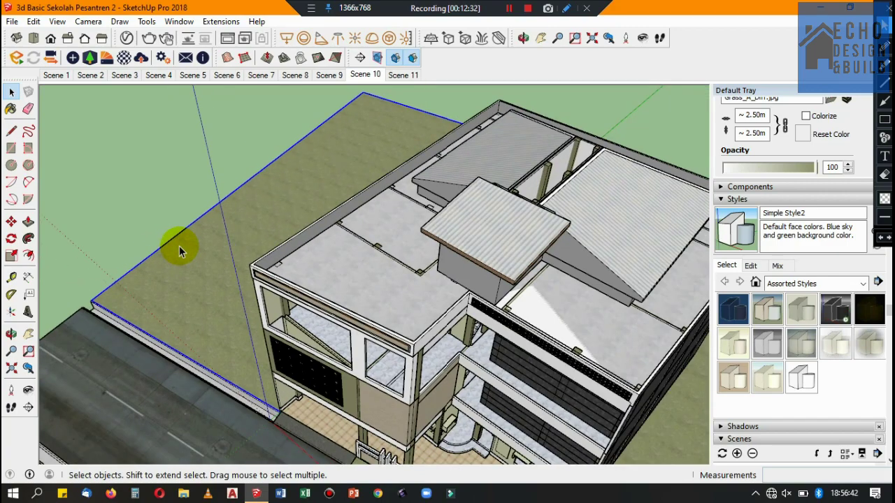
{"action": "scroll", "coordinate": [202, 217], "scroll_direction": "down", "scroll_amount": 2}
{"action": "scroll", "coordinate": [526, 267], "scroll_direction": "up", "scroll_amount": 5}
{"action": "scroll", "coordinate": [525, 242], "scroll_direction": "down", "scroll_amount": 5}
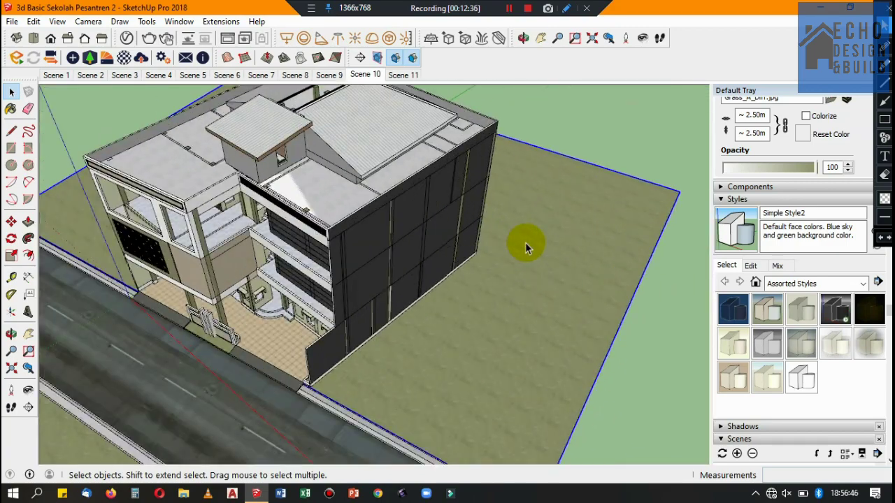
{"action": "scroll", "coordinate": [527, 234], "scroll_direction": "up", "scroll_amount": 5}
{"action": "scroll", "coordinate": [500, 215], "scroll_direction": "down", "scroll_amount": 5}
{"action": "scroll", "coordinate": [155, 211], "scroll_direction": "up", "scroll_amount": 1}
{"action": "scroll", "coordinate": [202, 193], "scroll_direction": "up", "scroll_amount": 3}
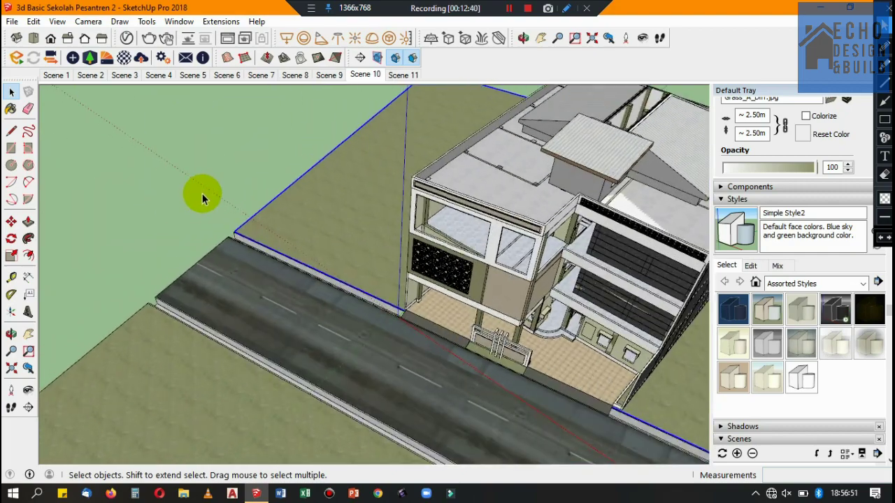
Step: Start a new boundary line at the grass plot's roadside corner
{"action": "left_click", "coordinate": [11, 131]}
{"action": "scroll", "coordinate": [238, 223], "scroll_direction": "up", "scroll_amount": 2}
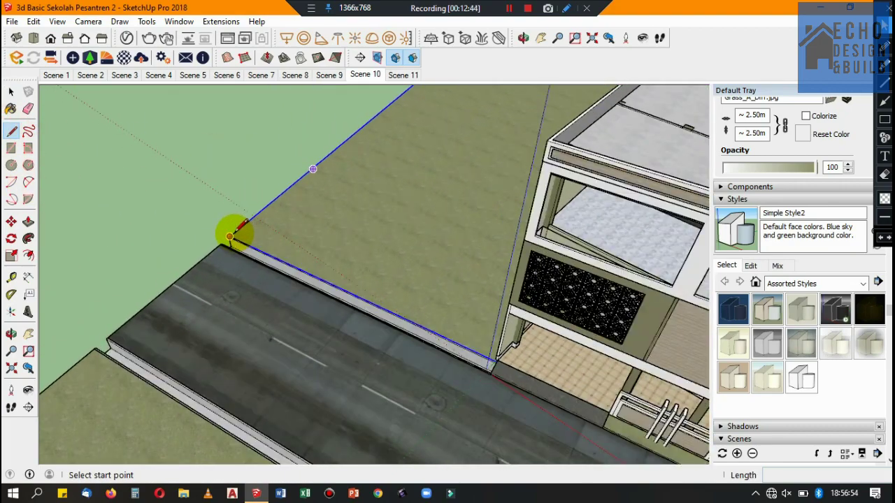
{"action": "left_click", "coordinate": [230, 235]}
{"action": "scroll", "coordinate": [210, 265], "scroll_direction": "up", "scroll_amount": 1}
{"action": "scroll", "coordinate": [203, 272], "scroll_direction": "down", "scroll_amount": 3}
{"action": "scroll", "coordinate": [400, 100], "scroll_direction": "up", "scroll_amount": 2}
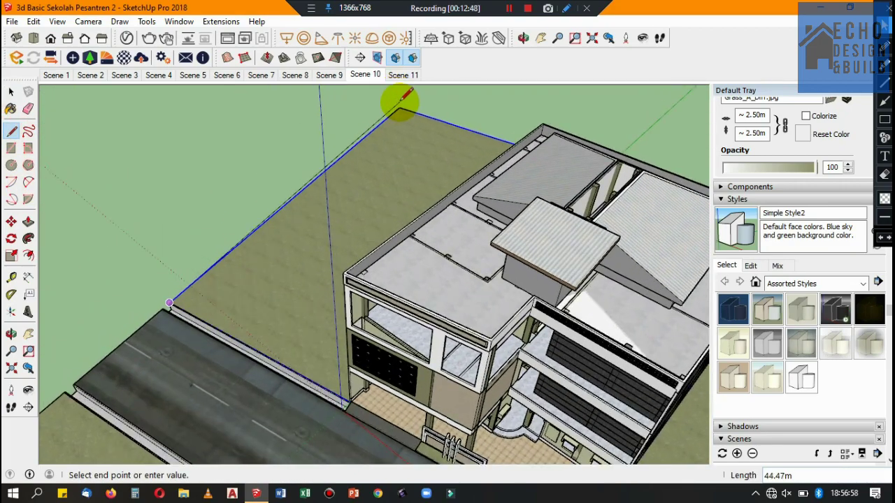
{"action": "scroll", "coordinate": [401, 101], "scroll_direction": "up", "scroll_amount": 2}
{"action": "scroll", "coordinate": [402, 103], "scroll_direction": "up", "scroll_amount": 1}
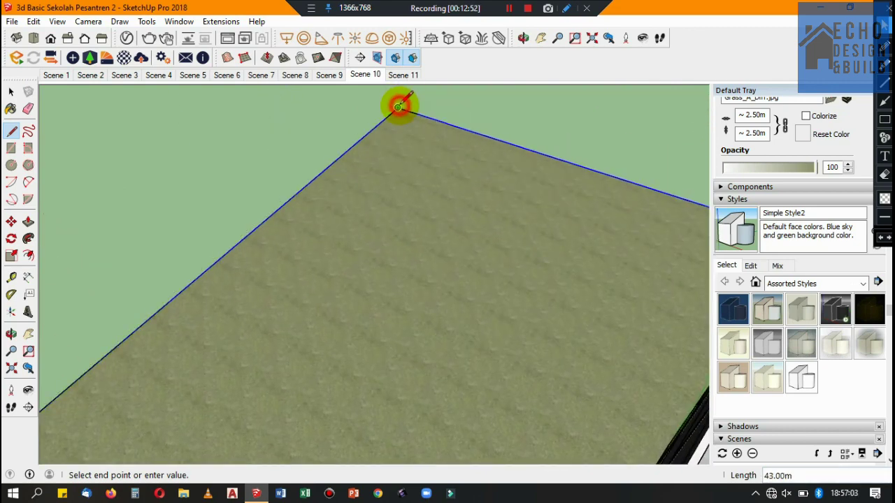
{"action": "scroll", "coordinate": [359, 144], "scroll_direction": "down", "scroll_amount": 1}
{"action": "scroll", "coordinate": [310, 105], "scroll_direction": "down", "scroll_amount": 2}
{"action": "scroll", "coordinate": [214, 109], "scroll_direction": "down", "scroll_amount": 2}
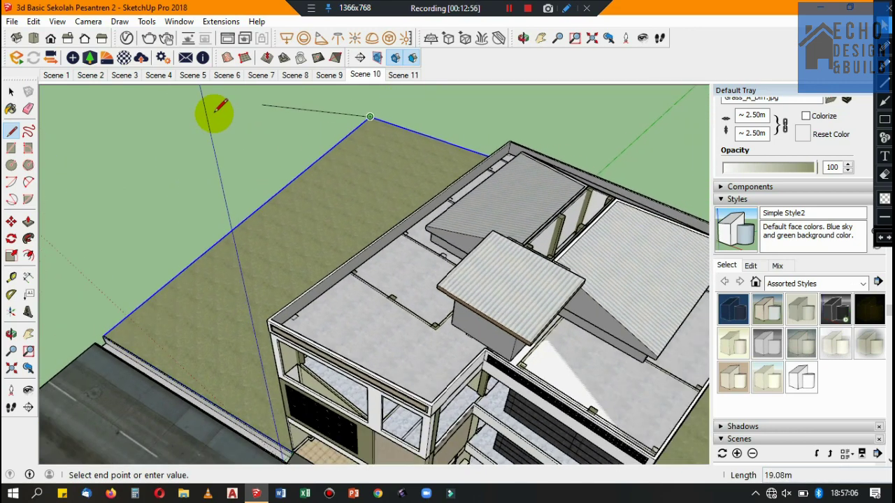
{"action": "scroll", "coordinate": [318, 199], "scroll_direction": "down", "scroll_amount": 2}
Step: Finish the boundary edge at the plot's back corner
{"action": "middle_click_drag", "start_coordinate": [315, 199], "coordinate": [656, 197]}
{"action": "scroll", "coordinate": [673, 239], "scroll_direction": "up", "scroll_amount": 2}
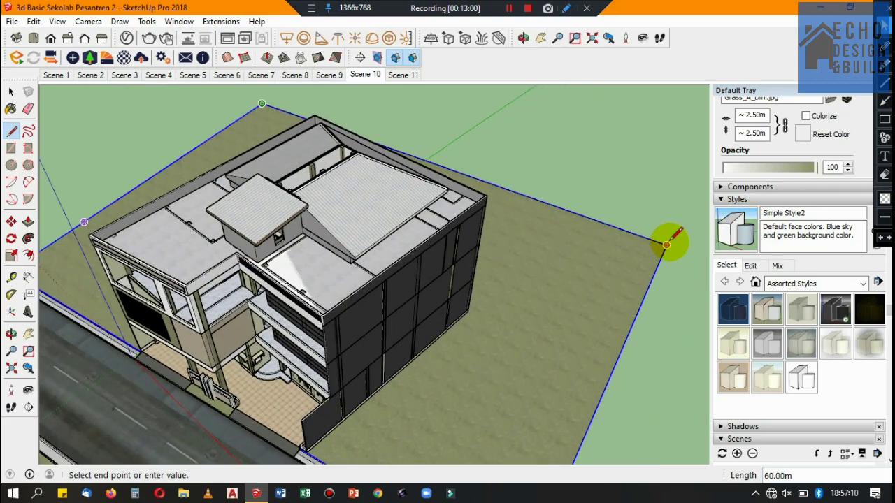
{"action": "scroll", "coordinate": [671, 241], "scroll_direction": "up", "scroll_amount": 3}
{"action": "scroll", "coordinate": [668, 243], "scroll_direction": "up", "scroll_amount": 2}
{"action": "scroll", "coordinate": [665, 245], "scroll_direction": "up", "scroll_amount": 2}
{"action": "scroll", "coordinate": [650, 248], "scroll_direction": "down", "scroll_amount": 2}
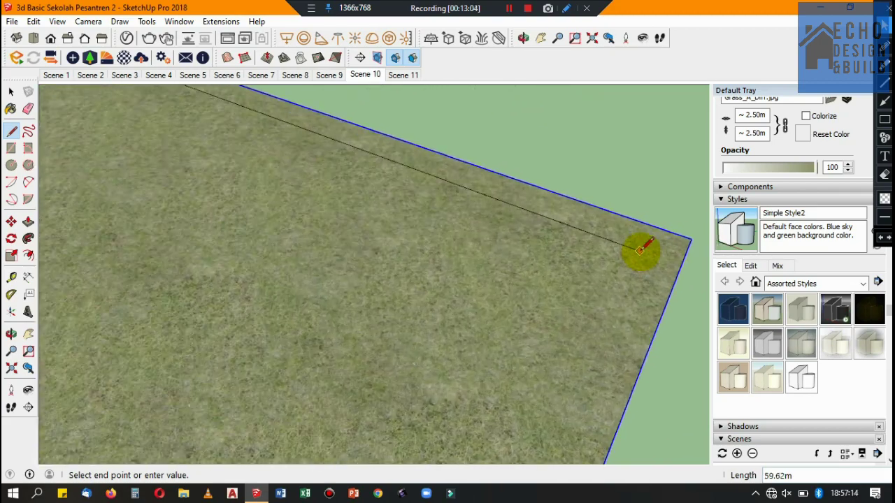
{"action": "scroll", "coordinate": [615, 241], "scroll_direction": "down", "scroll_amount": 3}
{"action": "left_click", "coordinate": [636, 252]}
{"action": "scroll", "coordinate": [430, 290], "scroll_direction": "down", "scroll_amount": 2}
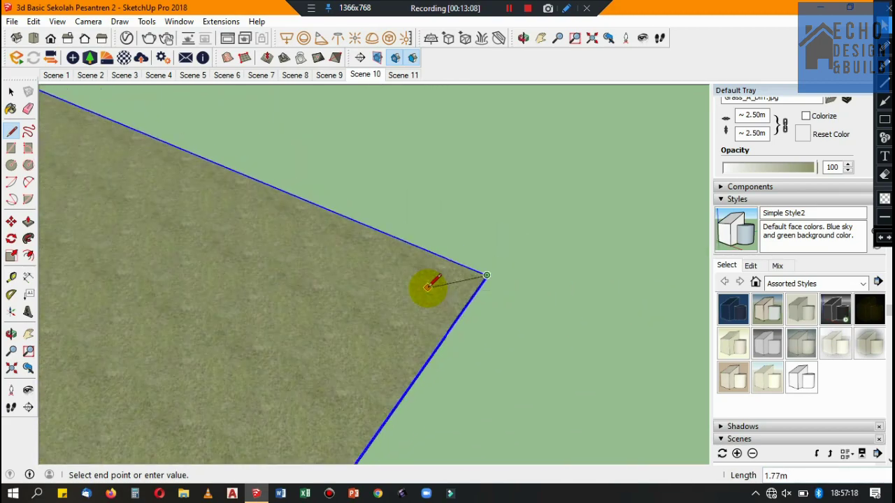
{"action": "scroll", "coordinate": [433, 288], "scroll_direction": "down", "scroll_amount": 2}
{"action": "scroll", "coordinate": [427, 289], "scroll_direction": "down", "scroll_amount": 3}
{"action": "scroll", "coordinate": [289, 443], "scroll_direction": "down", "scroll_amount": 2}
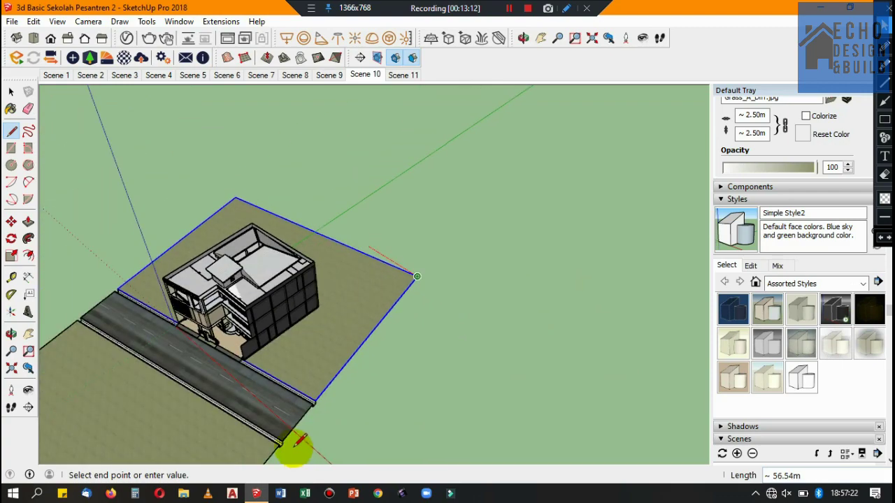
{"action": "scroll", "coordinate": [310, 389], "scroll_direction": "up", "scroll_amount": 1}
{"action": "scroll", "coordinate": [329, 369], "scroll_direction": "up", "scroll_amount": 3}
{"action": "scroll", "coordinate": [329, 370], "scroll_direction": "up", "scroll_amount": 2}
{"action": "scroll", "coordinate": [329, 374], "scroll_direction": "up", "scroll_amount": 2}
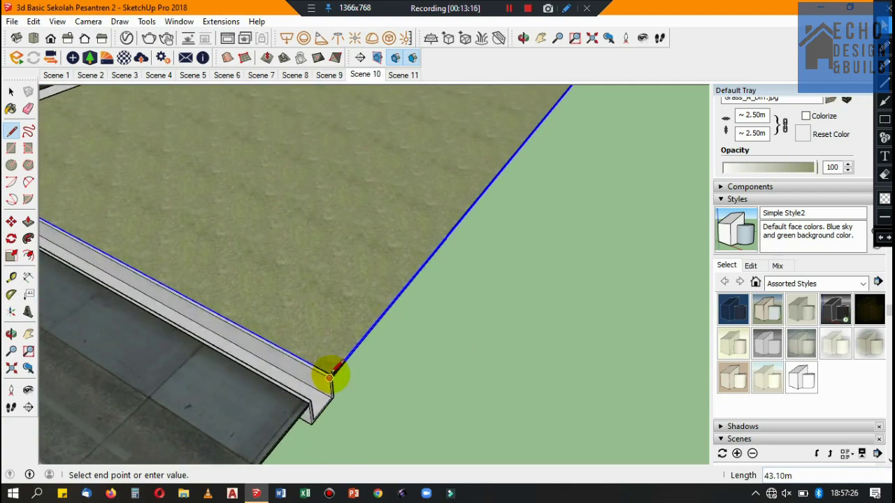
{"action": "scroll", "coordinate": [330, 374], "scroll_direction": "up", "scroll_amount": 1}
{"action": "scroll", "coordinate": [333, 375], "scroll_direction": "up", "scroll_amount": 2}
{"action": "left_click", "coordinate": [10, 92]}
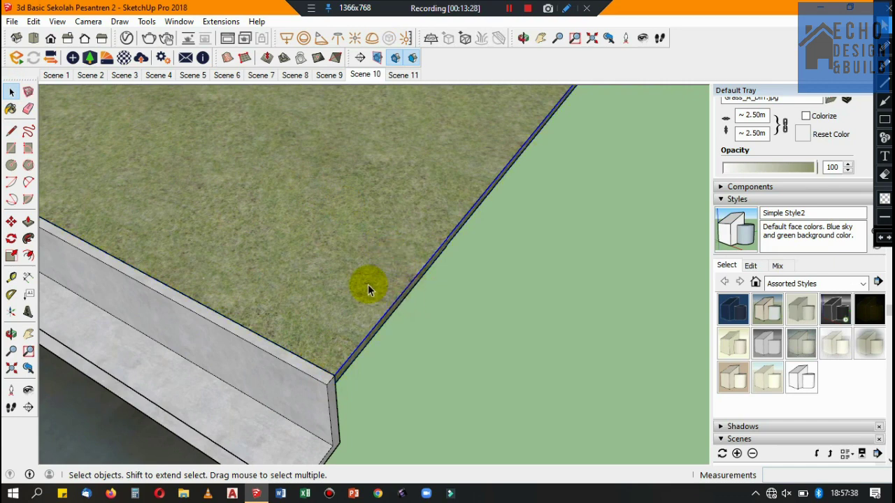
{"action": "scroll", "coordinate": [370, 272], "scroll_direction": "down", "scroll_amount": 2}
{"action": "scroll", "coordinate": [336, 294], "scroll_direction": "down", "scroll_amount": 2}
{"action": "scroll", "coordinate": [298, 335], "scroll_direction": "down", "scroll_amount": 1}
{"action": "scroll", "coordinate": [298, 342], "scroll_direction": "down", "scroll_amount": 2}
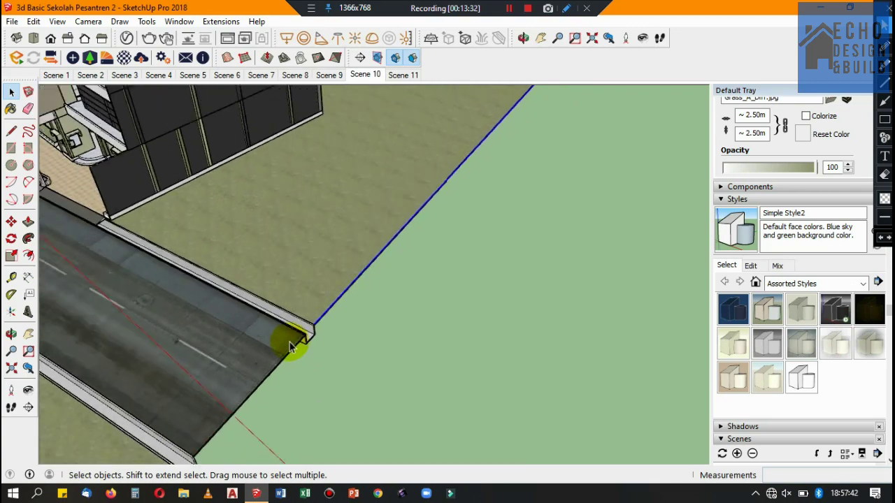
{"action": "scroll", "coordinate": [294, 341], "scroll_direction": "down", "scroll_amount": 2}
{"action": "scroll", "coordinate": [275, 336], "scroll_direction": "down", "scroll_amount": 2}
{"action": "scroll", "coordinate": [196, 116], "scroll_direction": "up", "scroll_amount": 2}
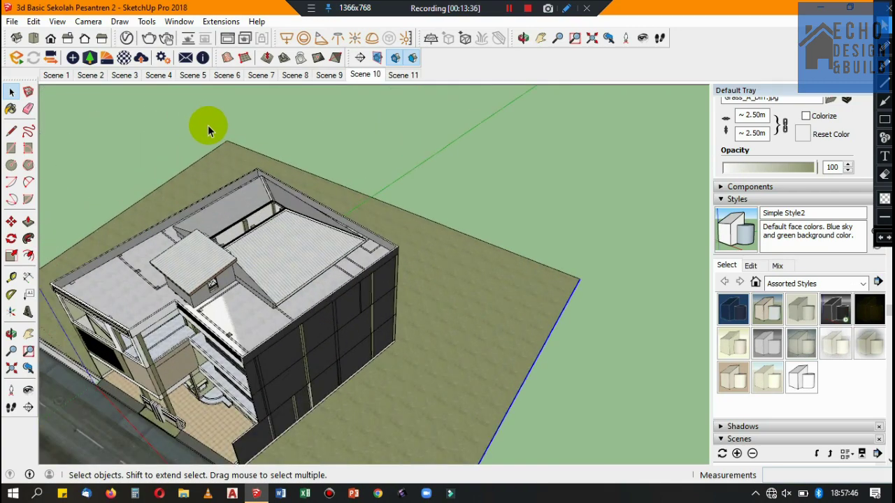
{"action": "scroll", "coordinate": [210, 129], "scroll_direction": "up", "scroll_amount": 2}
{"action": "scroll", "coordinate": [216, 139], "scroll_direction": "up", "scroll_amount": 2}
{"action": "scroll", "coordinate": [231, 146], "scroll_direction": "up", "scroll_amount": 2}
{"action": "scroll", "coordinate": [236, 148], "scroll_direction": "up", "scroll_amount": 2}
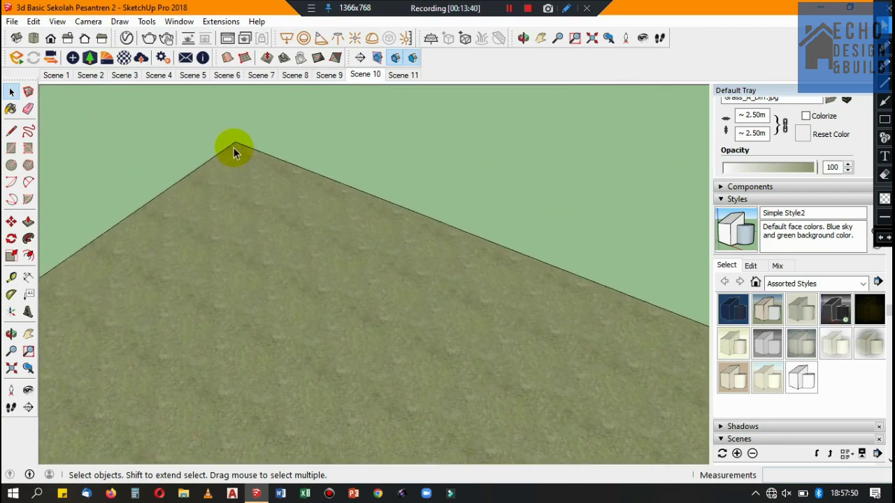
{"action": "scroll", "coordinate": [233, 145], "scroll_direction": "up", "scroll_amount": 1}
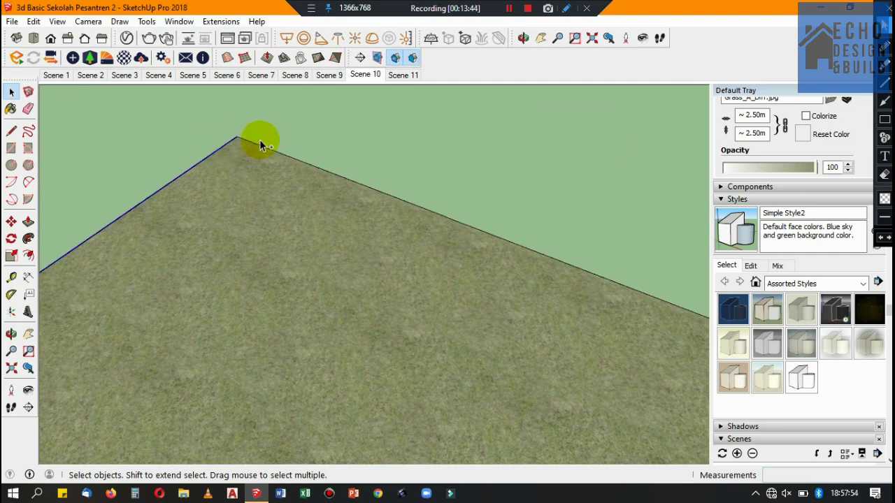
{"action": "left_click", "coordinate": [261, 150]}
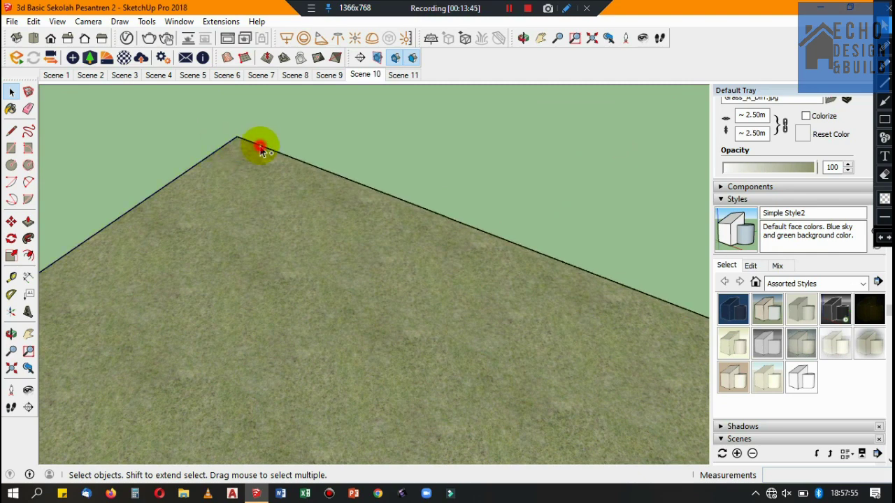
{"action": "left_click", "coordinate": [28, 222]}
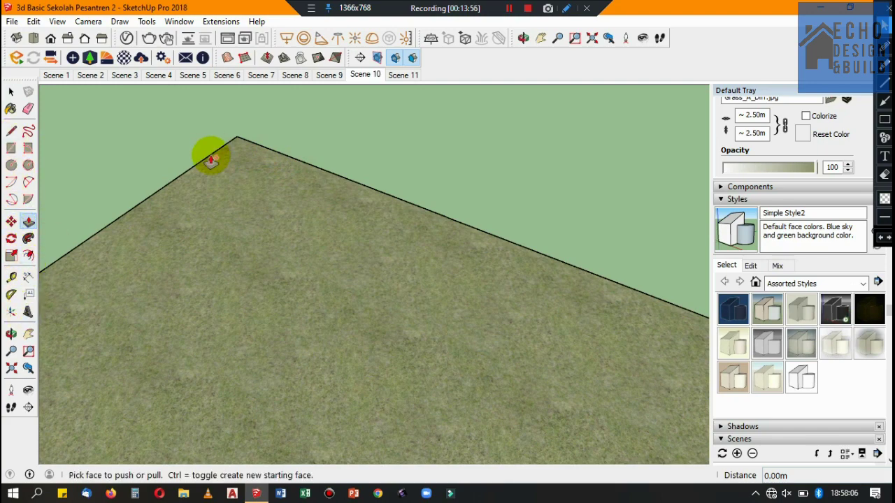
{"action": "left_click", "coordinate": [10, 87]}
{"action": "middle_click_drag", "start_coordinate": [278, 174], "coordinate": [341, 157]}
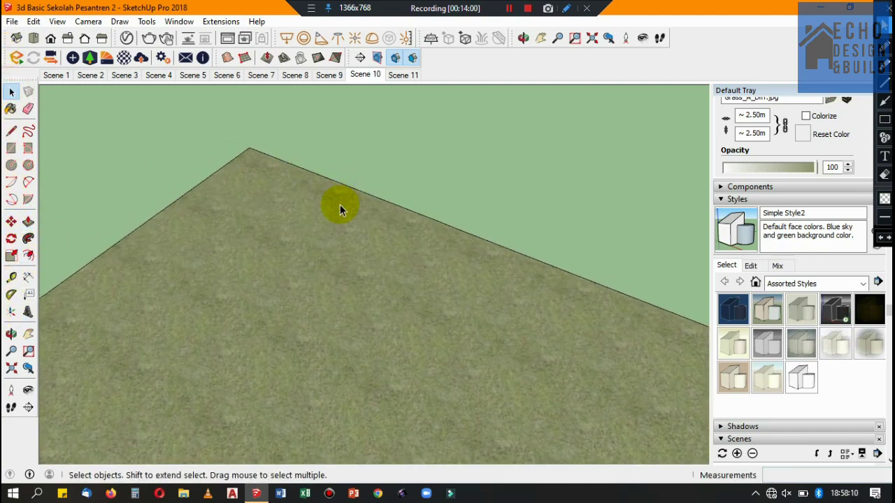
Step: Offset the grass ground face's outline by 0.1 to form a thin border strip
{"action": "left_click", "coordinate": [318, 275]}
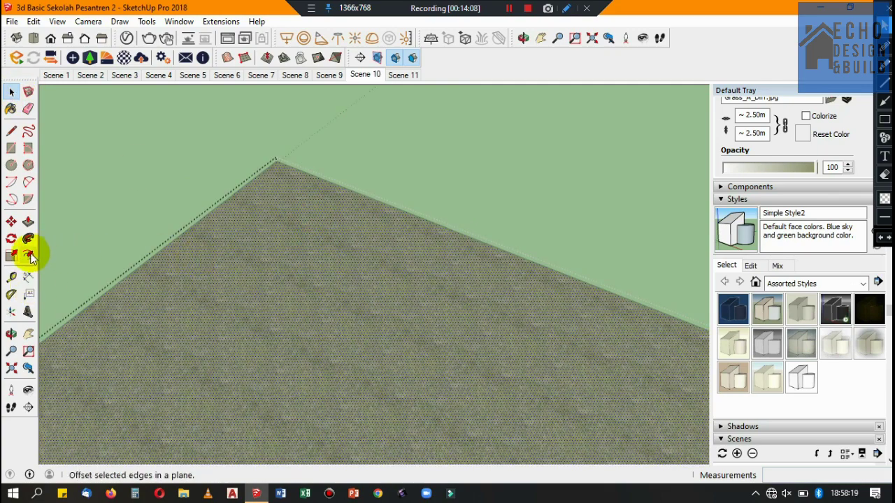
{"action": "left_click", "coordinate": [30, 257]}
{"action": "left_click", "coordinate": [314, 210]}
{"action": "key", "text": "Escape"}
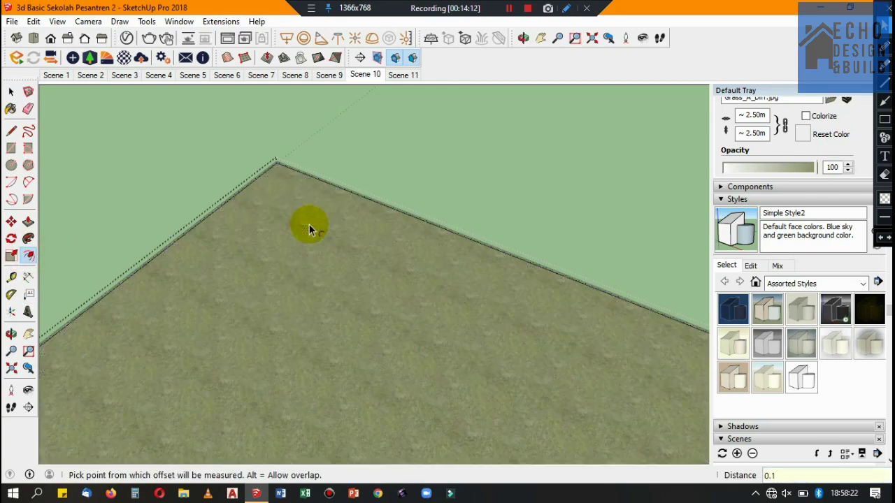
Step: Raise the thin border strip 4 m into a wall around the plot
{"action": "middle_click_drag", "start_coordinate": [309, 224], "coordinate": [320, 174]}
{"action": "left_click", "coordinate": [11, 91]}
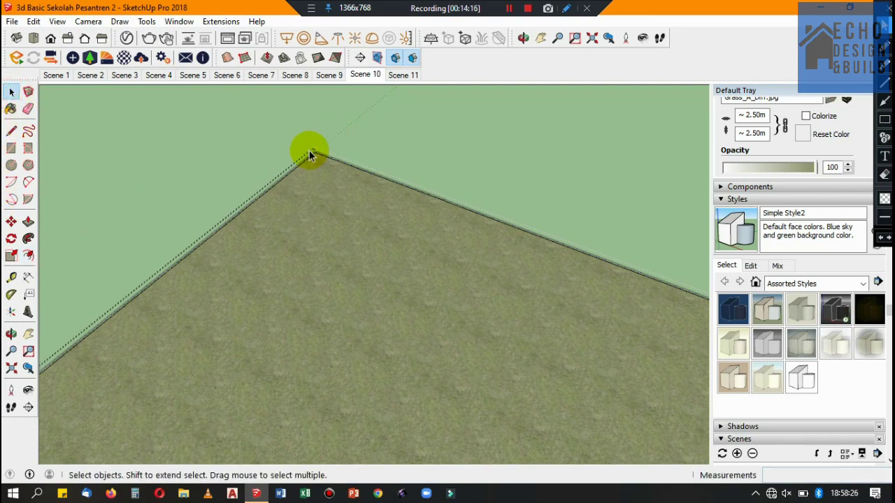
{"action": "scroll", "coordinate": [299, 170], "scroll_direction": "up", "scroll_amount": 3}
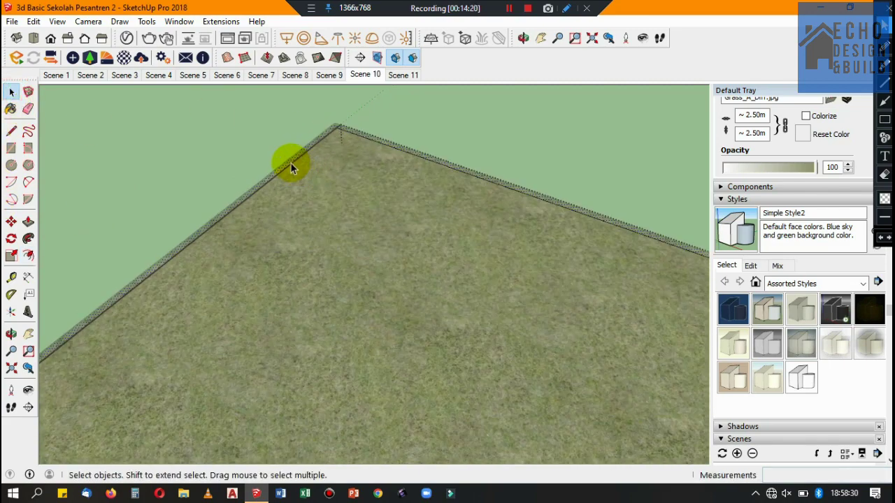
{"action": "scroll", "coordinate": [290, 163], "scroll_direction": "up", "scroll_amount": 2}
{"action": "left_click", "coordinate": [290, 163]}
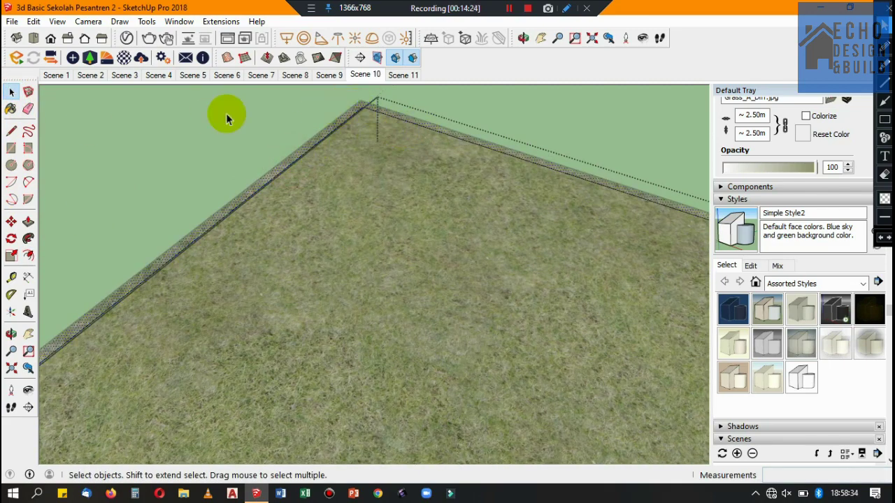
{"action": "left_click", "coordinate": [28, 222]}
{"action": "left_click", "coordinate": [181, 246]}
{"action": "scroll", "coordinate": [181, 246], "scroll_direction": "down", "scroll_amount": 1}
{"action": "scroll", "coordinate": [182, 249], "scroll_direction": "down", "scroll_amount": 2}
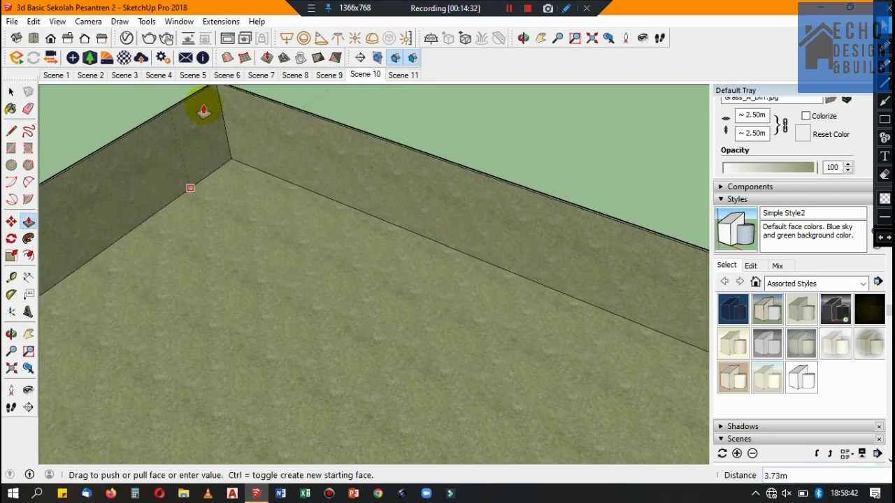
{"action": "key", "text": "Return"}
{"action": "scroll", "coordinate": [275, 150], "scroll_direction": "down", "scroll_amount": 2}
{"action": "scroll", "coordinate": [60, 110], "scroll_direction": "down", "scroll_amount": 3}
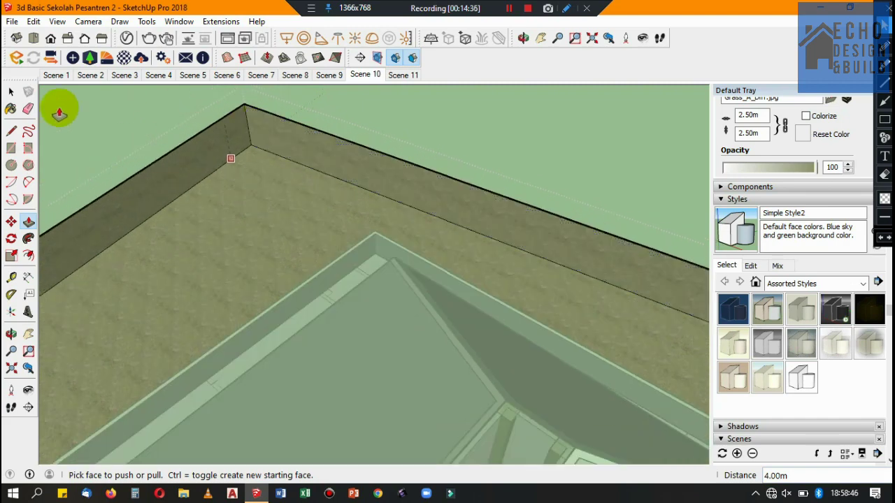
{"action": "key", "text": "space"}
{"action": "scroll", "coordinate": [336, 123], "scroll_direction": "down", "scroll_amount": 2}
{"action": "scroll", "coordinate": [414, 300], "scroll_direction": "down", "scroll_amount": 1}
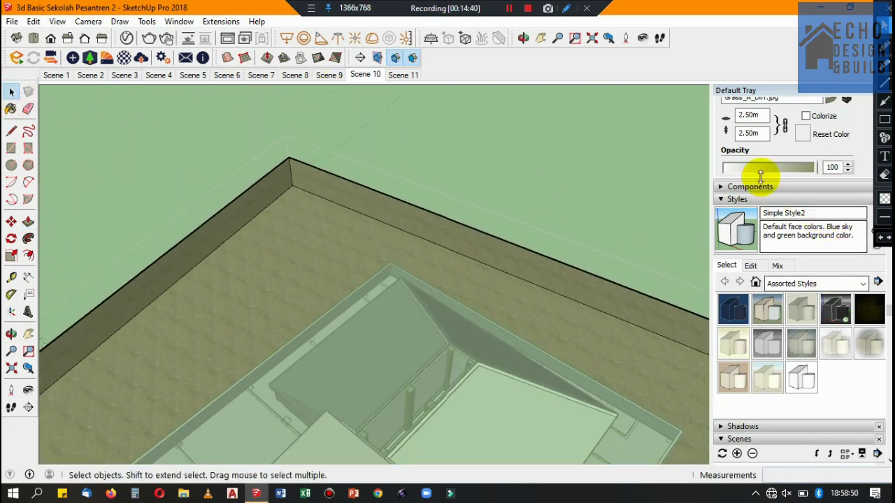
Step: Sample an existing material from the model with the Paint Bucket
{"action": "key", "text": "b"}
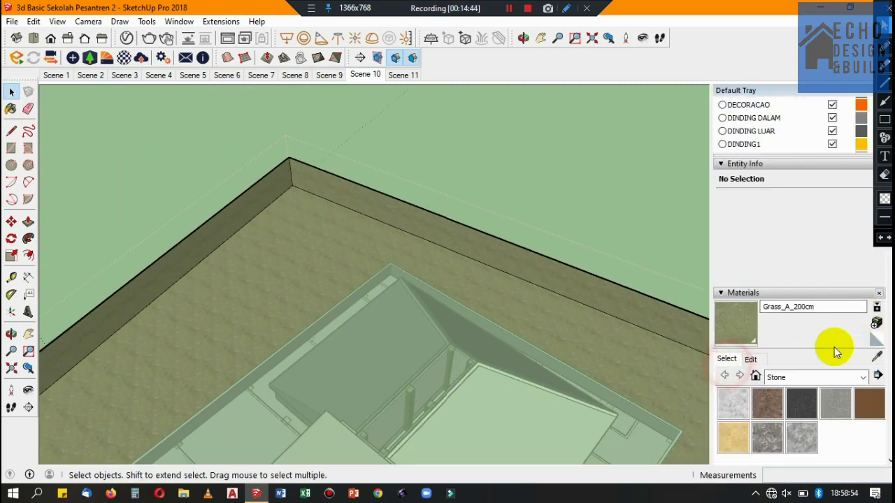
{"action": "left_click", "coordinate": [875, 355]}
{"action": "scroll", "coordinate": [467, 370], "scroll_direction": "up", "scroll_amount": 1}
{"action": "scroll", "coordinate": [464, 374], "scroll_direction": "up", "scroll_amount": 2}
Step: Sample the default material and paint the two inner wall faces with it
{"action": "scroll", "coordinate": [479, 376], "scroll_direction": "up", "scroll_amount": 1}
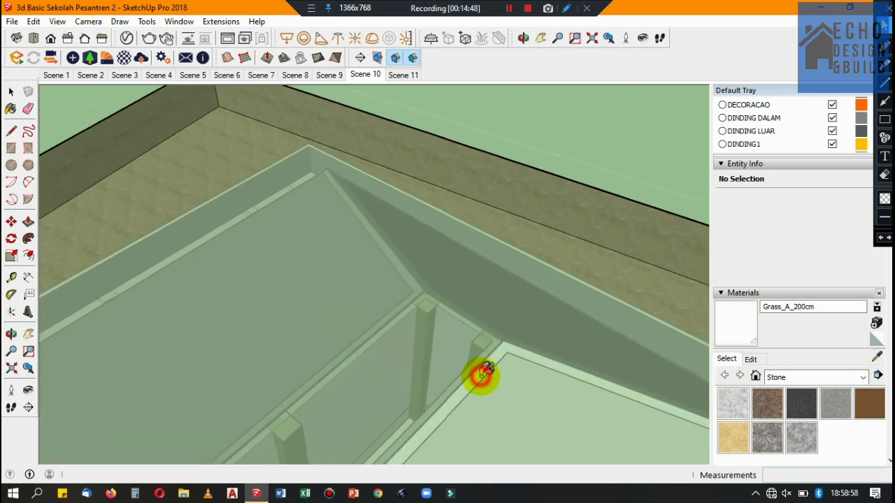
{"action": "left_click", "coordinate": [479, 375]}
{"action": "scroll", "coordinate": [536, 329], "scroll_direction": "down", "scroll_amount": 2}
{"action": "scroll", "coordinate": [535, 329], "scroll_direction": "down", "scroll_amount": 1}
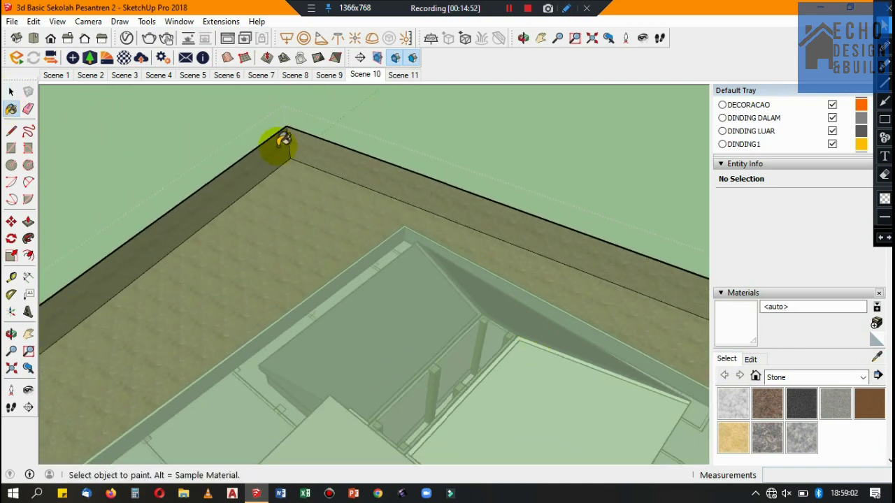
{"action": "left_click", "coordinate": [284, 140]}
{"action": "left_click", "coordinate": [299, 143]}
{"action": "scroll", "coordinate": [294, 104], "scroll_direction": "up", "scroll_amount": 1}
Step: Select the boundary wall faces and view the right wall's corner close up
{"action": "left_click", "coordinate": [11, 93]}
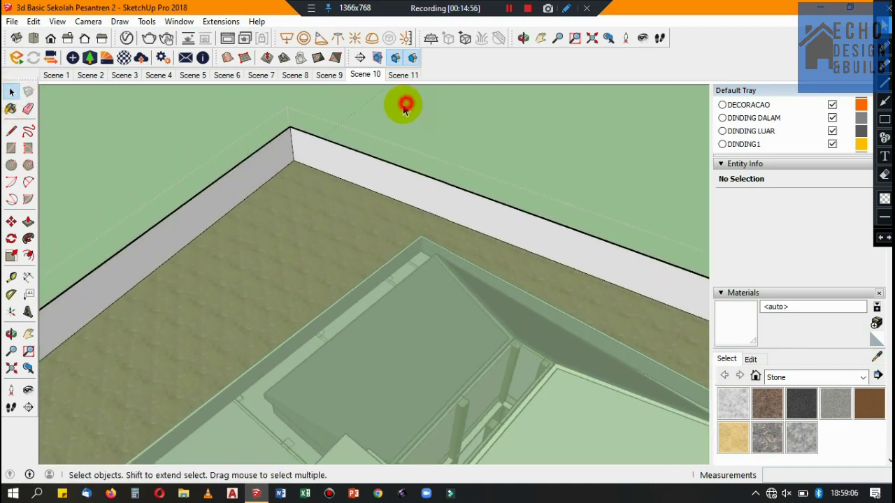
{"action": "left_click_drag", "start_coordinate": [404, 108], "coordinate": [208, 144]}
{"action": "mouse_move", "coordinate": [240, 96]}
{"action": "middle_mouse_down"}
{"action": "mouse_move", "coordinate": [182, 127]}
{"action": "mouse_move", "coordinate": [61, 144]}
{"action": "mouse_move", "coordinate": [520, 212]}
{"action": "middle_mouse_up"}
{"action": "left_click_drag", "start_coordinate": [649, 328], "coordinate": [597, 244]}
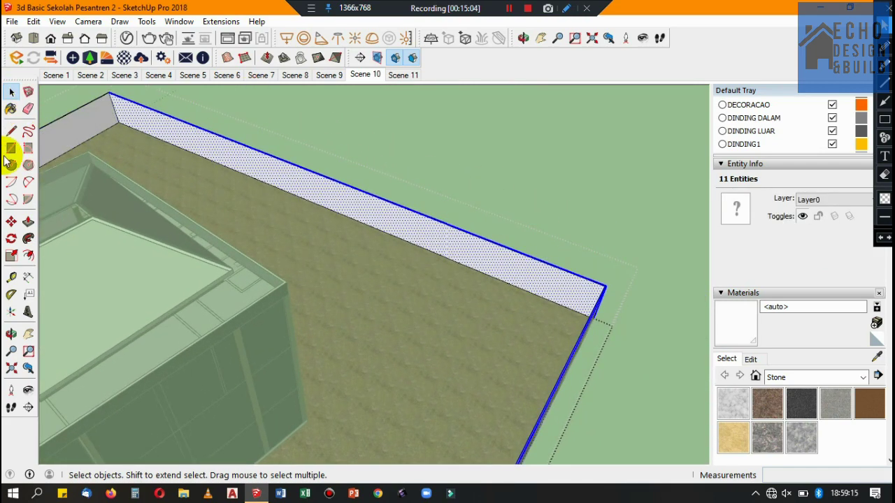
{"action": "left_click", "coordinate": [10, 110]}
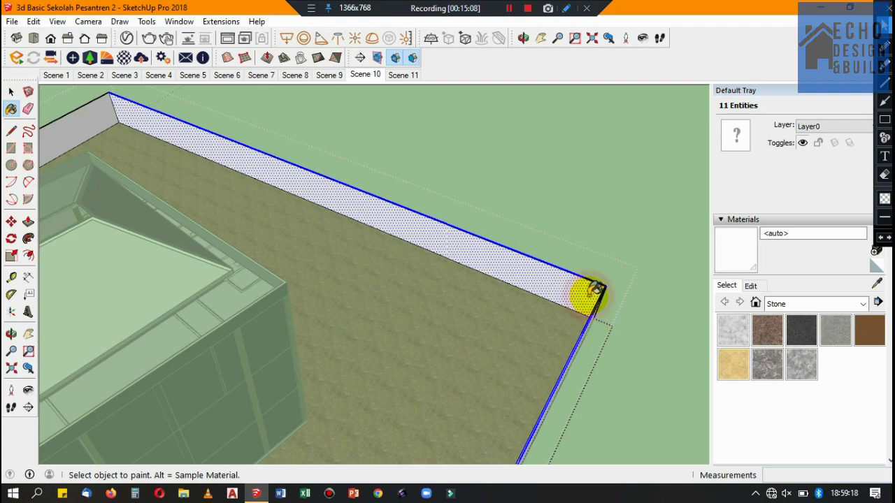
{"action": "scroll", "coordinate": [597, 284], "scroll_direction": "down", "scroll_amount": 2}
{"action": "scroll", "coordinate": [489, 266], "scroll_direction": "down", "scroll_amount": 2}
{"action": "scroll", "coordinate": [483, 264], "scroll_direction": "down", "scroll_amount": 2}
{"action": "scroll", "coordinate": [349, 276], "scroll_direction": "down", "scroll_amount": 2}
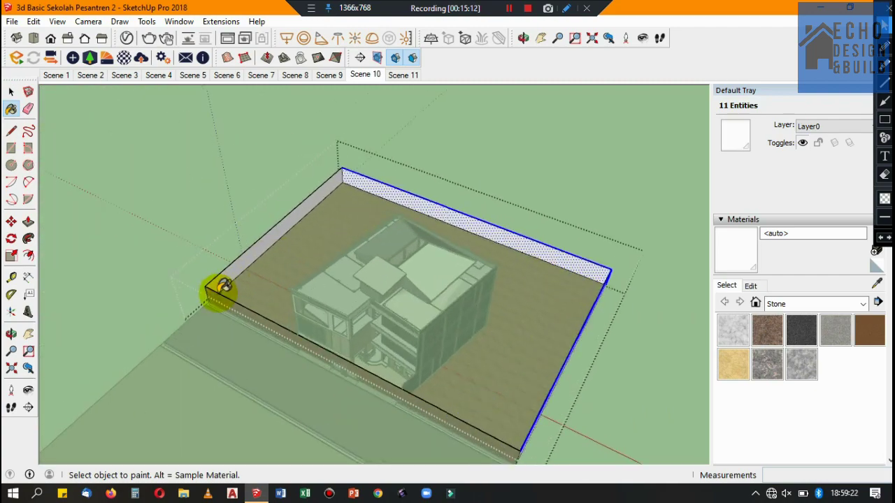
{"action": "scroll", "coordinate": [222, 286], "scroll_direction": "up", "scroll_amount": 3}
{"action": "left_click", "coordinate": [10, 92]}
{"action": "left_click", "coordinate": [11, 334]}
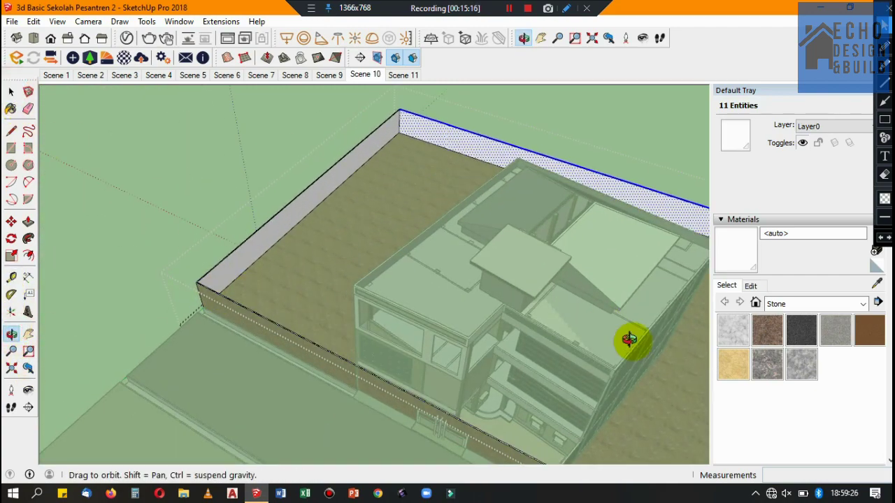
{"action": "mouse_move", "coordinate": [629, 340]}
{"action": "left_mouse_down"}
{"action": "mouse_move", "coordinate": [90, 314]}
{"action": "mouse_move", "coordinate": [424, 192]}
{"action": "left_mouse_up"}
Step: Push the grassy ground face down about 0.04 m with Push/Pull
{"action": "left_click", "coordinate": [13, 95]}
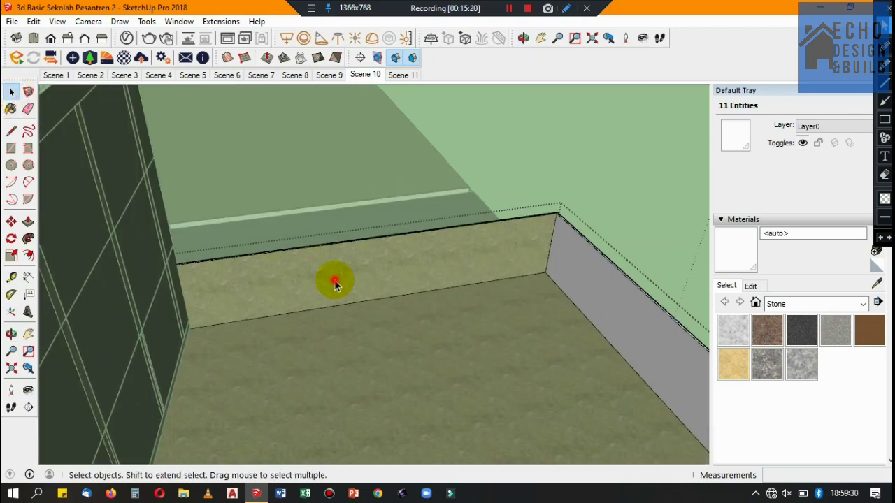
{"action": "left_click", "coordinate": [330, 277]}
{"action": "left_click", "coordinate": [28, 221]}
{"action": "scroll", "coordinate": [562, 218], "scroll_direction": "up", "scroll_amount": 2}
{"action": "scroll", "coordinate": [562, 218], "scroll_direction": "up", "scroll_amount": 2}
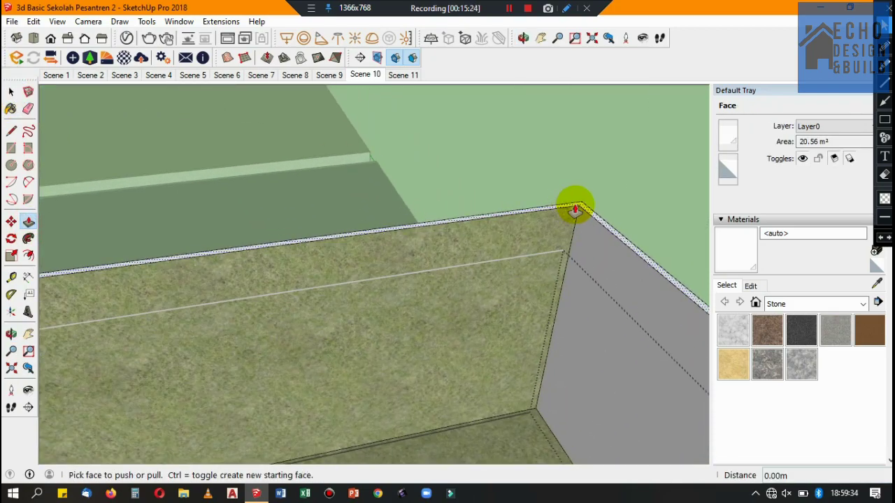
{"action": "left_click", "coordinate": [549, 217]}
{"action": "scroll", "coordinate": [566, 212], "scroll_direction": "up", "scroll_amount": 1}
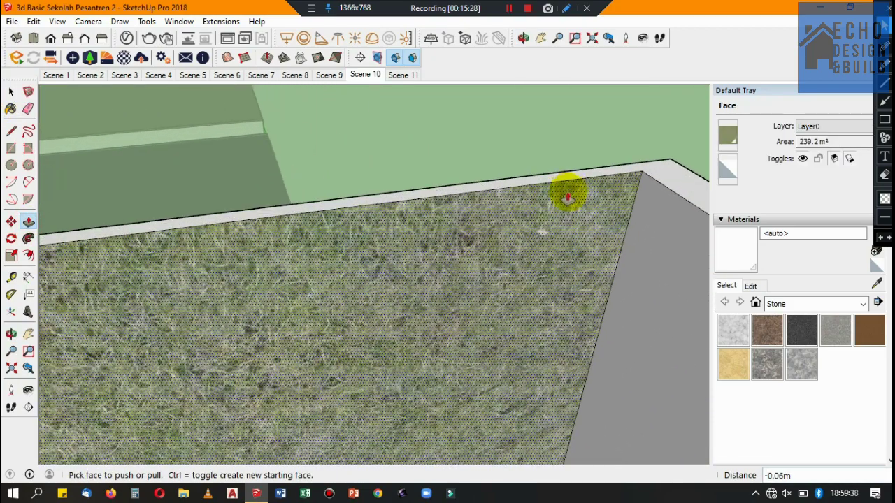
{"action": "left_click", "coordinate": [562, 184]}
{"action": "left_click", "coordinate": [552, 176]}
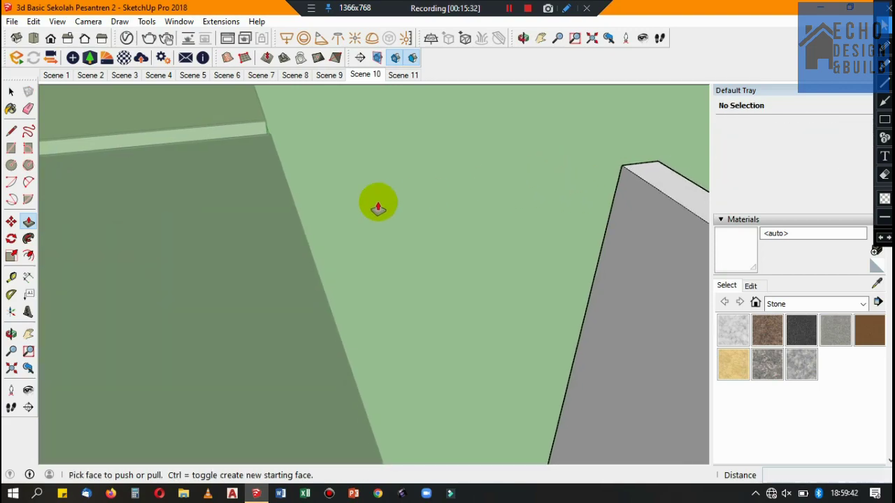
Step: Show the Scene 6 overview of the school site and orbit to enlarge the building
{"action": "left_click", "coordinate": [68, 68]}
{"action": "left_click", "coordinate": [229, 77]}
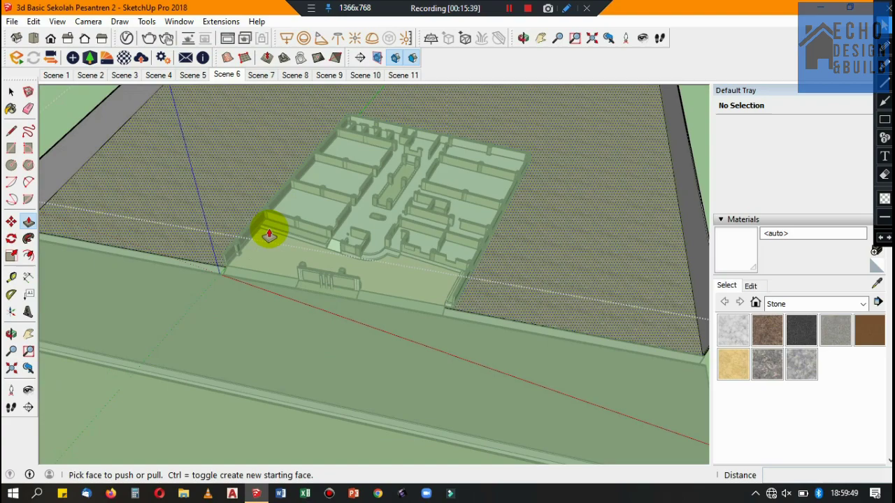
{"action": "left_click", "coordinate": [11, 92]}
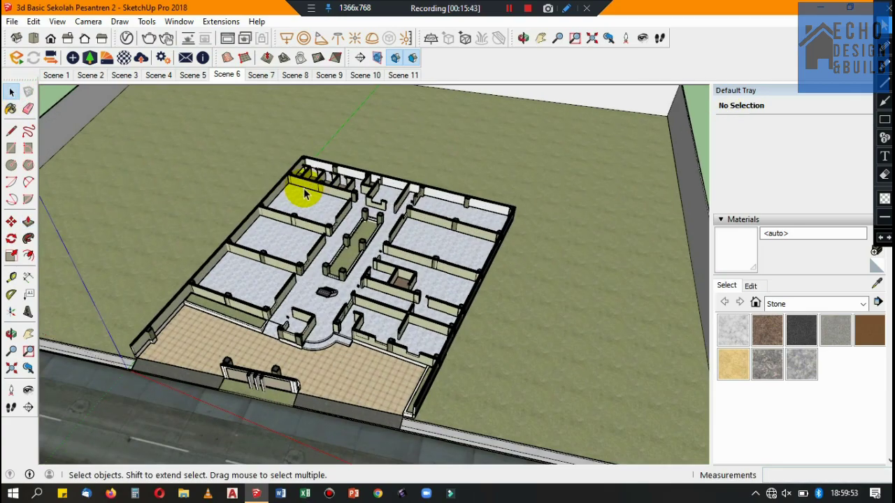
{"action": "mouse_move", "coordinate": [305, 195]}
{"action": "middle_mouse_down"}
{"action": "mouse_move", "coordinate": [468, 185]}
{"action": "mouse_move", "coordinate": [215, 109]}
{"action": "middle_mouse_up"}
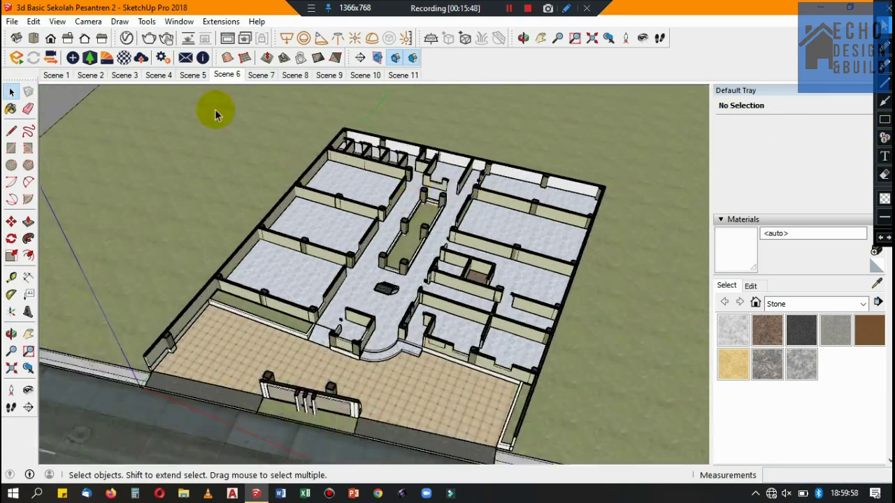
{"action": "left_click", "coordinate": [12, 21]}
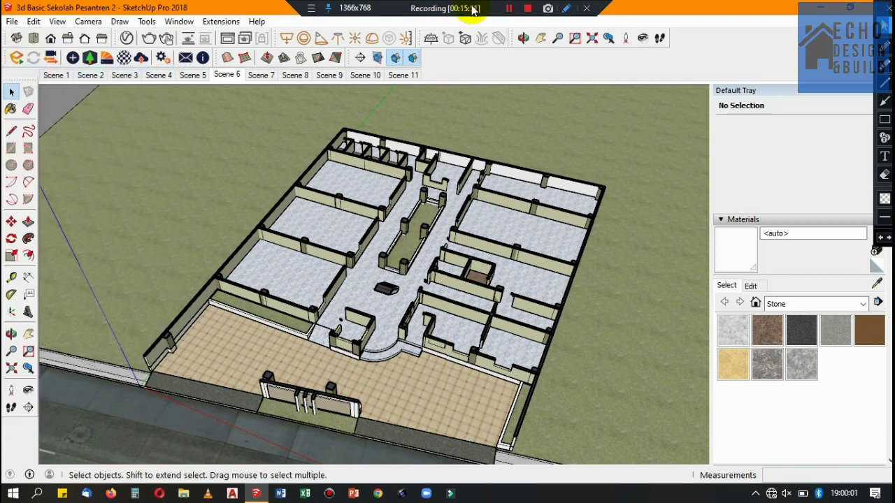
{"action": "left_click", "coordinate": [507, 9]}
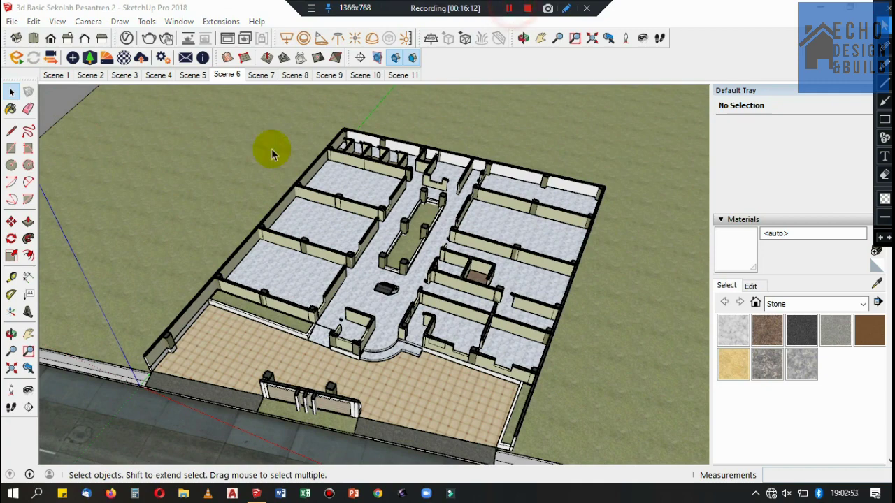
{"action": "scroll", "coordinate": [349, 199], "scroll_direction": "down", "scroll_amount": 5}
{"action": "scroll", "coordinate": [369, 135], "scroll_direction": "up", "scroll_amount": 4}
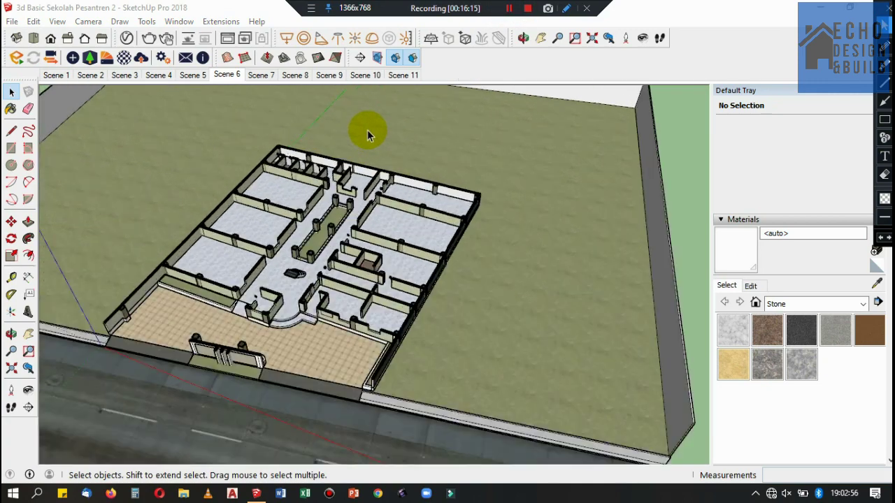
Step: Start File > Import and browse the Sketchup2018 LIBRARY to the PLANT AND TREE folder
{"action": "left_click", "coordinate": [19, 24]}
{"action": "left_click", "coordinate": [32, 209]}
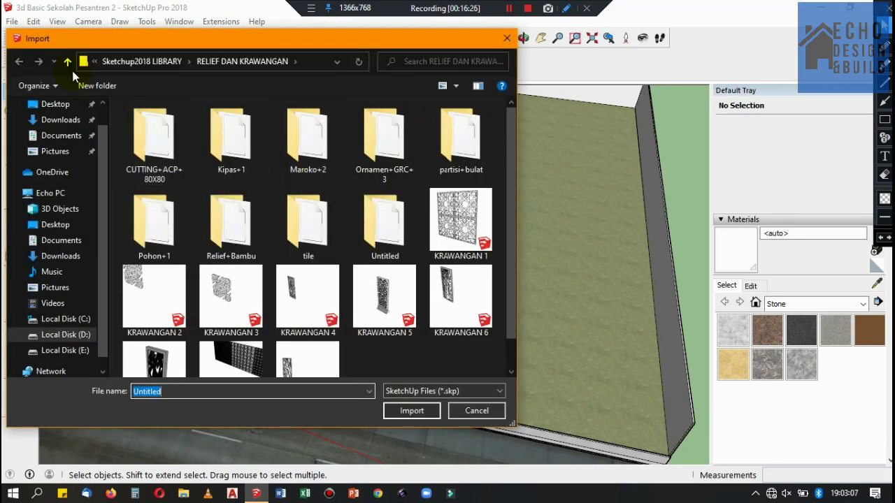
{"action": "left_click", "coordinate": [67, 61]}
{"action": "scroll", "coordinate": [208, 268], "scroll_direction": "down", "scroll_amount": 1}
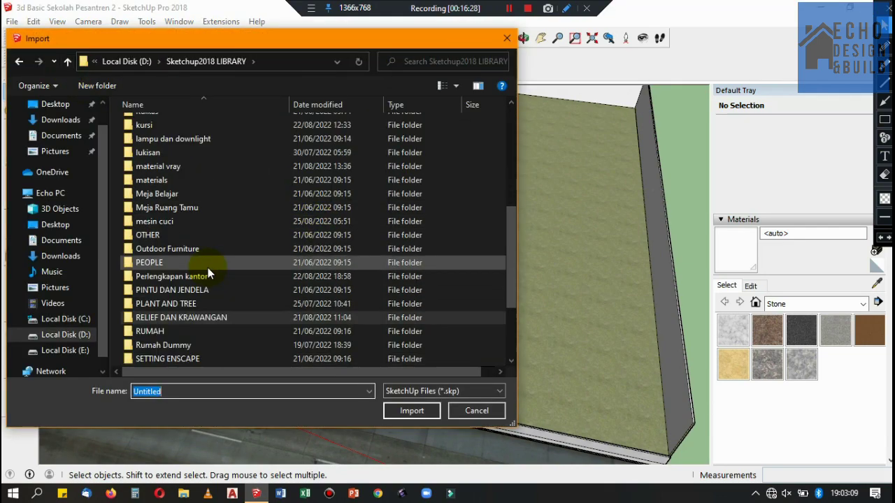
{"action": "scroll", "coordinate": [205, 258], "scroll_direction": "up", "scroll_amount": 1}
{"action": "scroll", "coordinate": [163, 276], "scroll_direction": "down", "scroll_amount": 1}
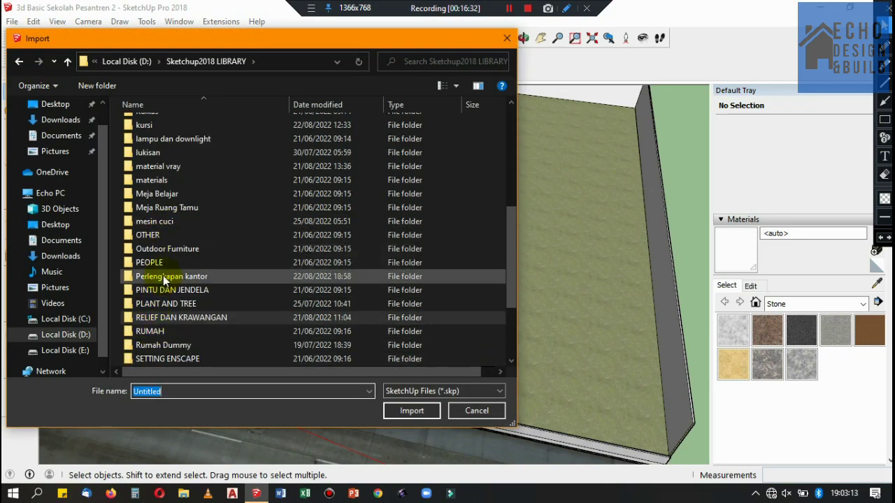
{"action": "double_click", "coordinate": [139, 360]}
Step: Select the BAMBOO+PLANTS+18 model and import it
{"action": "scroll", "coordinate": [305, 246], "scroll_direction": "down", "scroll_amount": 3}
{"action": "scroll", "coordinate": [301, 242], "scroll_direction": "down", "scroll_amount": 1}
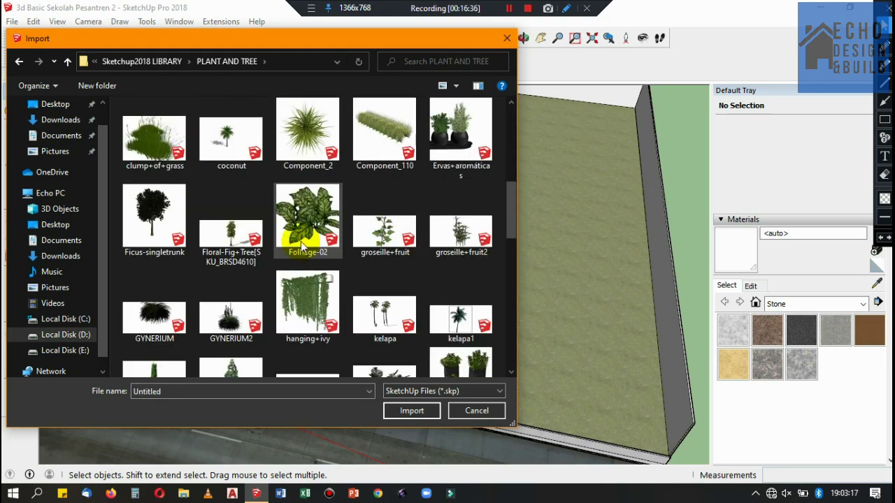
{"action": "scroll", "coordinate": [377, 244], "scroll_direction": "up", "scroll_amount": 4}
{"action": "scroll", "coordinate": [449, 243], "scroll_direction": "down", "scroll_amount": 1}
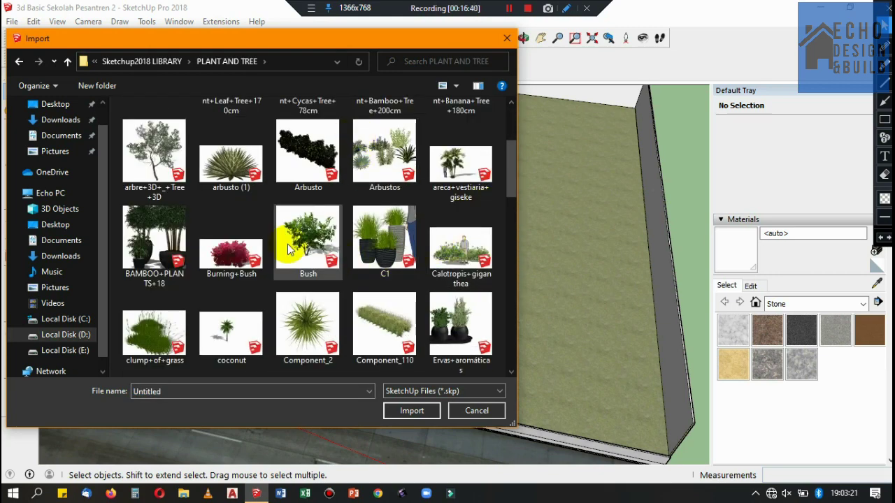
{"action": "left_click", "coordinate": [173, 231]}
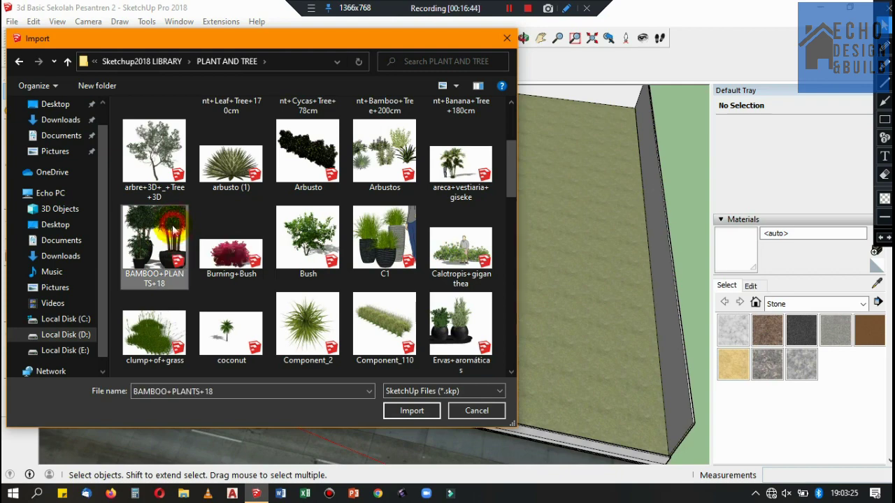
{"action": "left_click", "coordinate": [412, 410]}
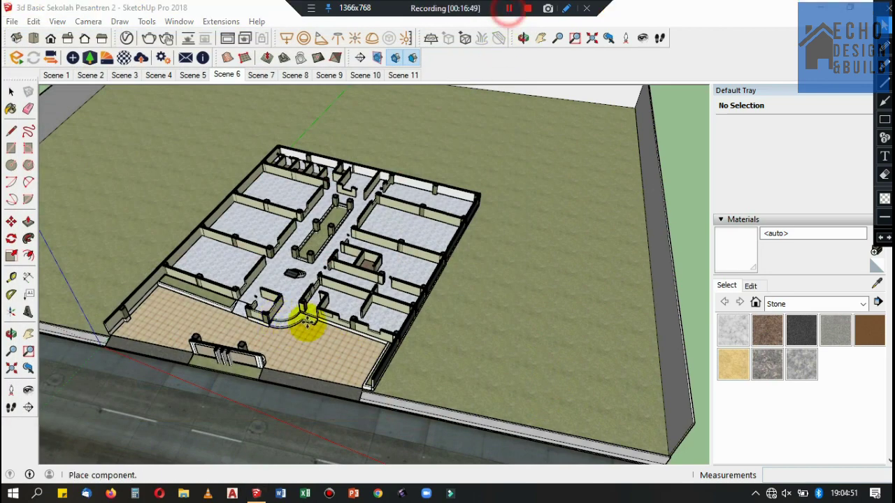
Step: Place the bamboo plant in the front yard and scale it down to 0.1
{"action": "left_click", "coordinate": [305, 321]}
{"action": "left_click", "coordinate": [11, 334]}
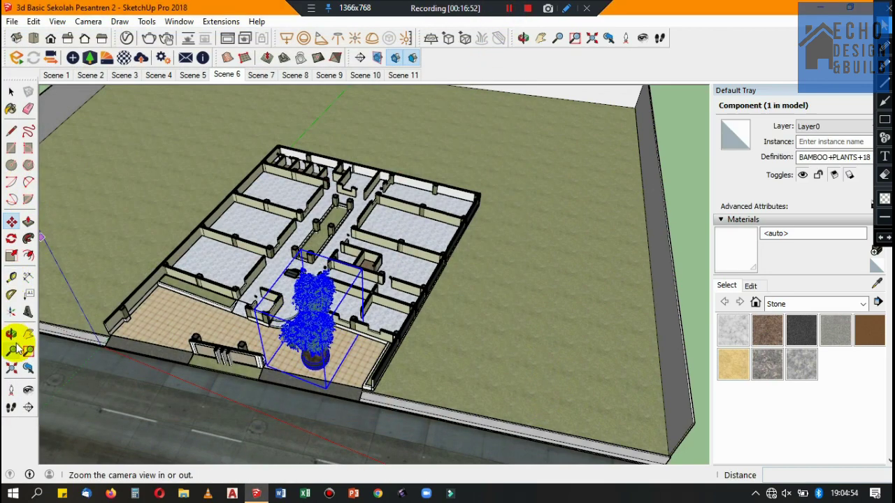
{"action": "left_click_drag", "start_coordinate": [294, 316], "coordinate": [479, 266]}
{"action": "scroll", "coordinate": [378, 350], "scroll_direction": "up", "scroll_amount": 5}
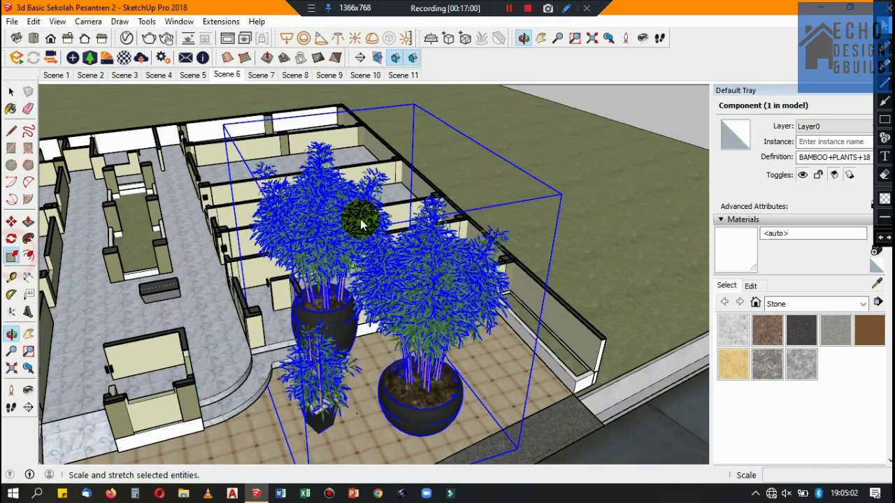
{"action": "left_click_drag", "start_coordinate": [561, 195], "coordinate": [465, 222]}
{"action": "mouse_move", "coordinate": [566, 191]}
{"action": "left_mouse_down"}
{"action": "mouse_move", "coordinate": [290, 323]}
{"action": "mouse_move", "coordinate": [384, 311]}
{"action": "left_mouse_up"}
{"action": "type", "text": ".1"}
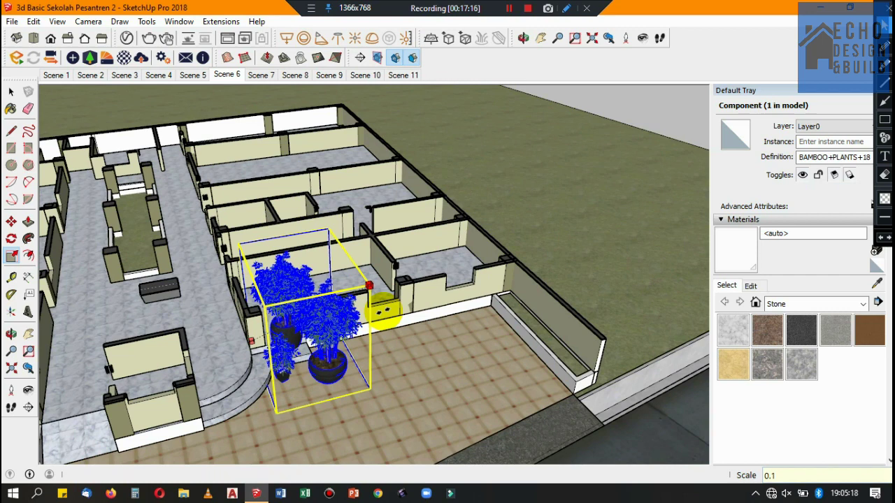
{"action": "key", "text": "Return"}
Step: Pick up the shrunken bamboo plant with Move, then switch to Rotate
{"action": "left_click", "coordinate": [11, 222]}
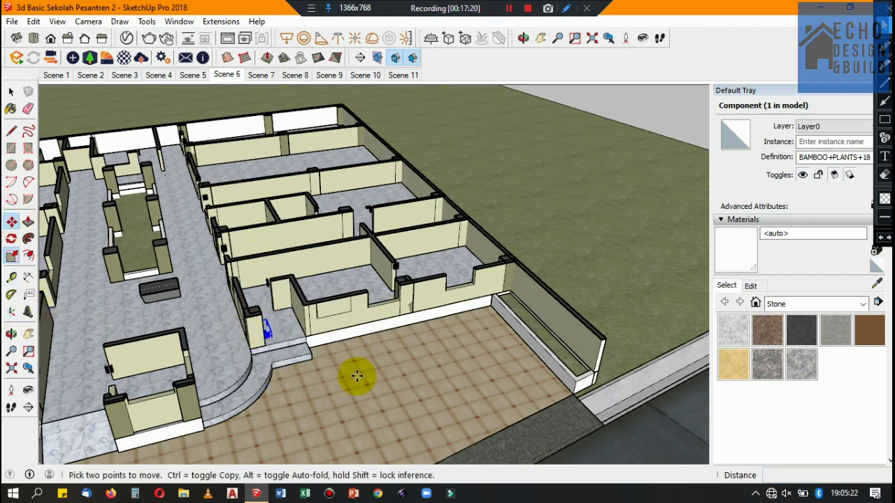
{"action": "left_click", "coordinate": [462, 411]}
{"action": "scroll", "coordinate": [365, 374], "scroll_direction": "up", "scroll_amount": 3}
{"action": "key", "text": "q"}
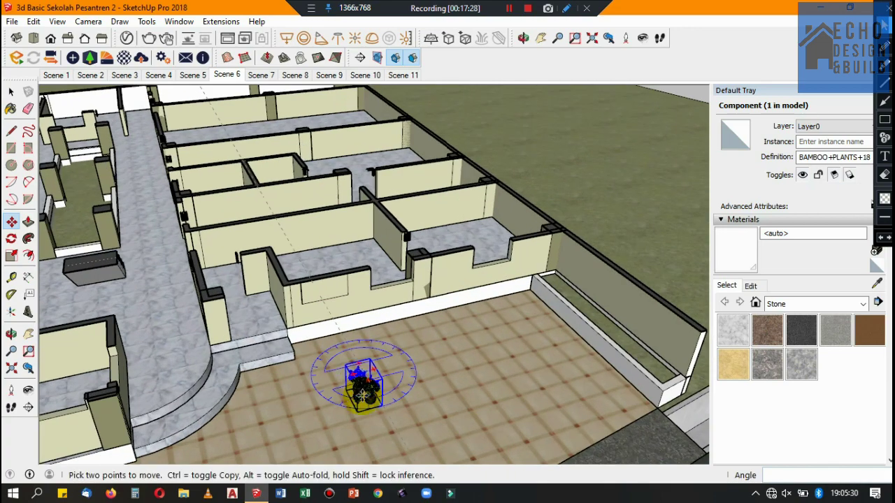
{"action": "left_click", "coordinate": [507, 9]}
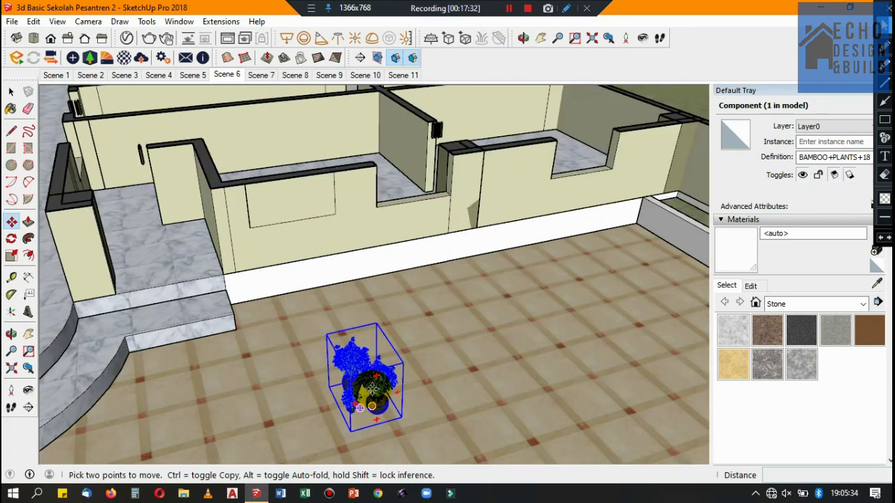
{"action": "scroll", "coordinate": [364, 409], "scroll_direction": "up", "scroll_amount": 3}
Step: Scale the bamboo plant component up by a factor of 2 and zoom out
{"action": "left_click", "coordinate": [11, 255]}
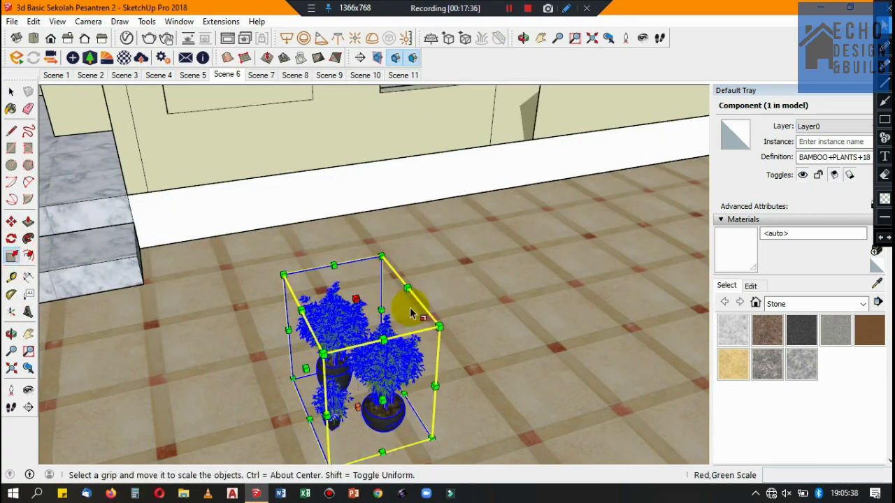
{"action": "left_click_drag", "start_coordinate": [437, 328], "coordinate": [530, 259]}
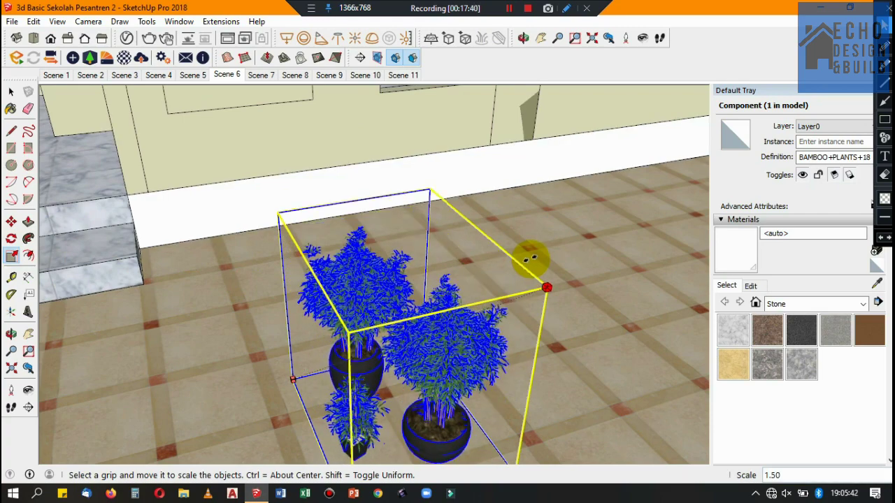
{"action": "type", "text": "2"}
{"action": "key", "text": "Return"}
{"action": "scroll", "coordinate": [454, 266], "scroll_direction": "down", "scroll_amount": 2}
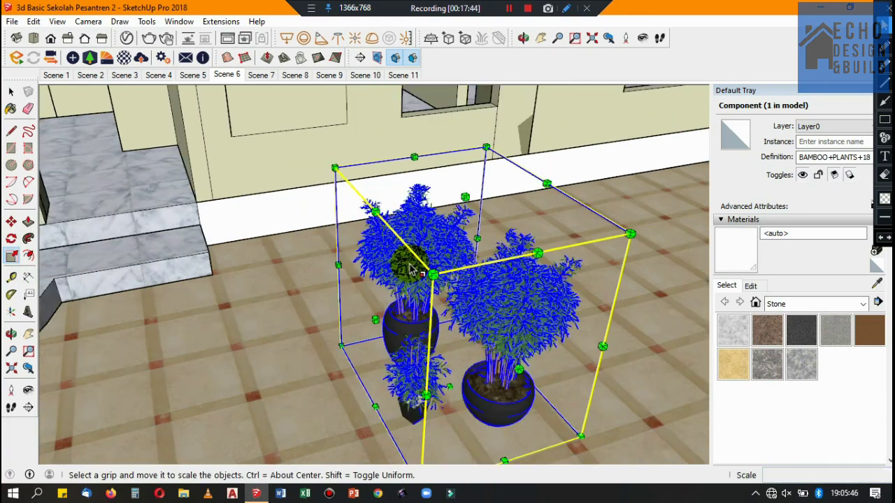
{"action": "scroll", "coordinate": [409, 293], "scroll_direction": "down", "scroll_amount": 3}
{"action": "scroll", "coordinate": [407, 292], "scroll_direction": "down", "scroll_amount": 2}
{"action": "scroll", "coordinate": [407, 292], "scroll_direction": "down", "scroll_amount": 3}
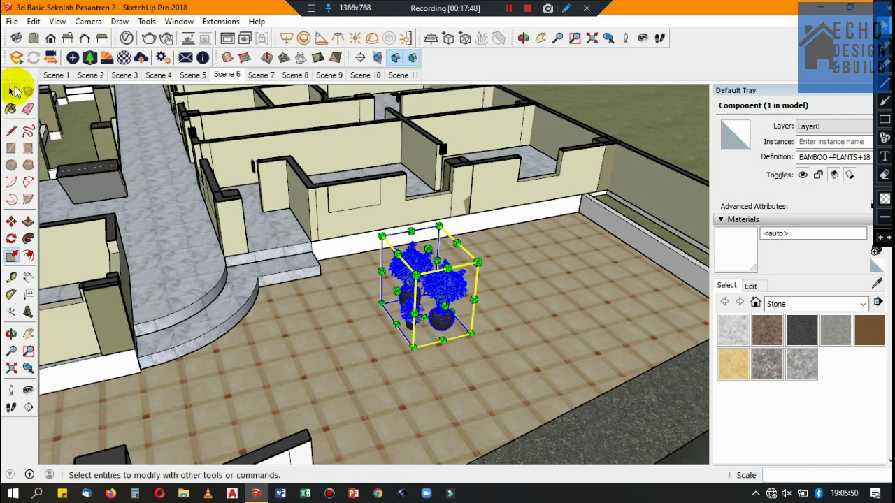
{"action": "left_click", "coordinate": [11, 91]}
Step: Inside the plant component, group the bowl-potted bamboo with its bowl pot
{"action": "right_click", "coordinate": [442, 279]}
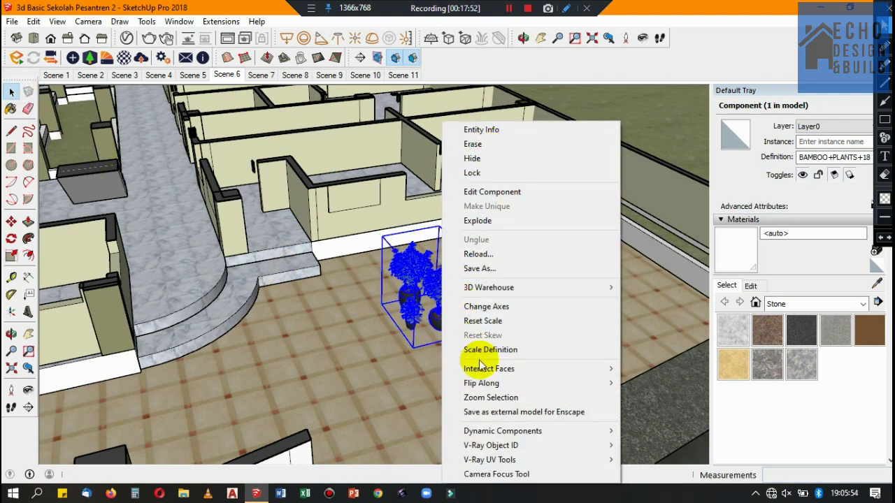
{"action": "left_click", "coordinate": [445, 294]}
{"action": "double_click", "coordinate": [445, 300]}
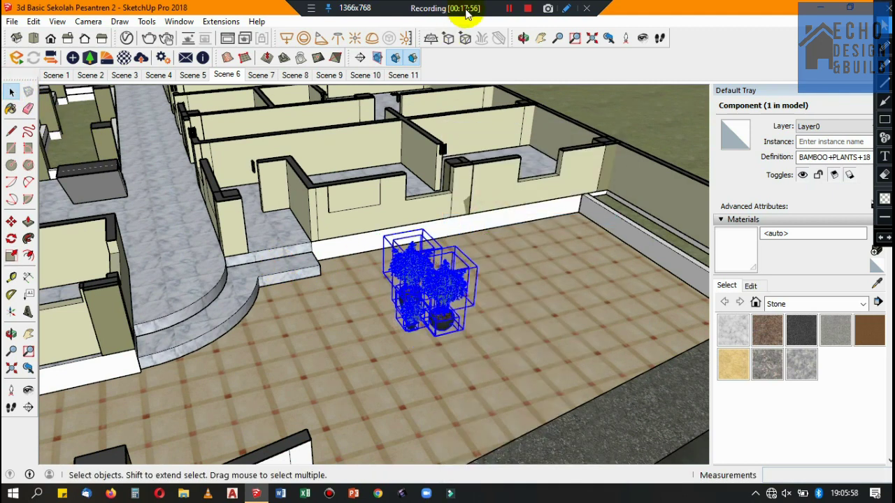
{"action": "left_click", "coordinate": [453, 261]}
{"action": "scroll", "coordinate": [440, 315], "scroll_direction": "up", "scroll_amount": 2}
{"action": "scroll", "coordinate": [442, 314], "scroll_direction": "up", "scroll_amount": 2}
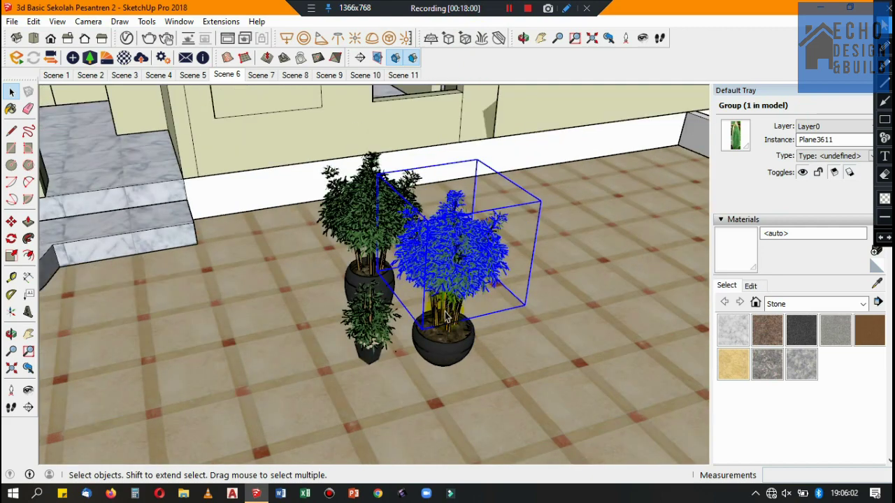
{"action": "scroll", "coordinate": [443, 314], "scroll_direction": "up", "scroll_amount": 2}
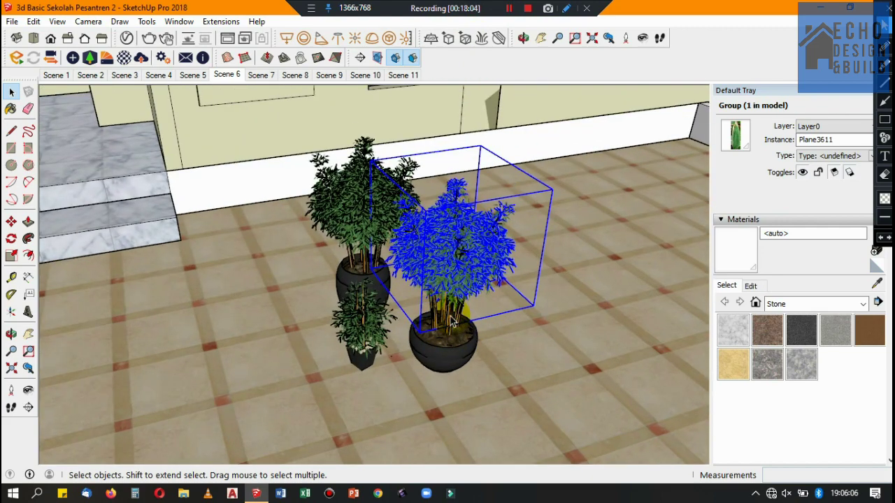
{"action": "left_click", "coordinate": [452, 356], "text": "ctrl"}
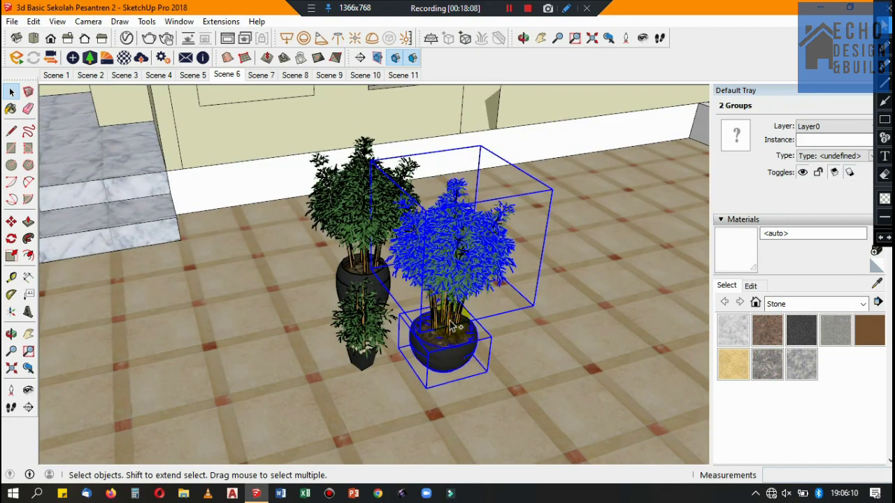
{"action": "scroll", "coordinate": [455, 316], "scroll_direction": "down", "scroll_amount": 2}
{"action": "right_click", "coordinate": [464, 324]}
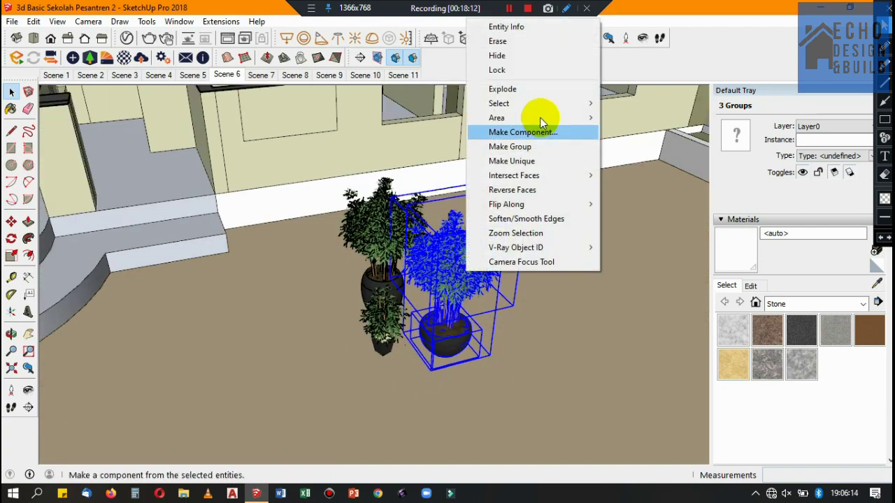
{"action": "left_click", "coordinate": [517, 147]}
Step: Group the left bamboo and the small plant each with its own pot
{"action": "left_click", "coordinate": [371, 278]}
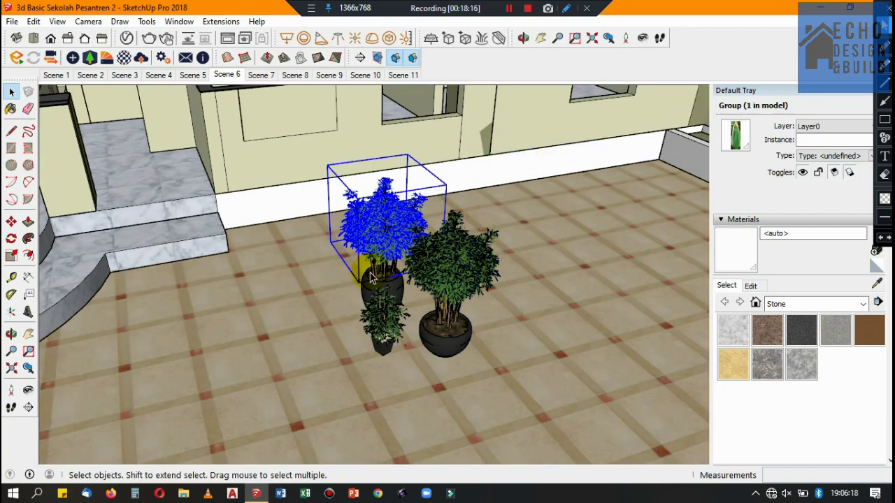
{"action": "scroll", "coordinate": [375, 272], "scroll_direction": "up", "scroll_amount": 2}
{"action": "left_click", "coordinate": [387, 286], "text": "shift"}
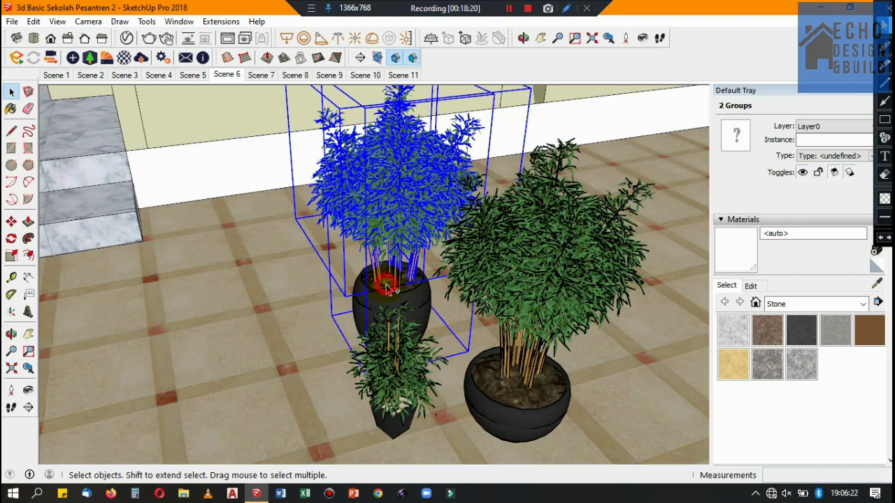
{"action": "right_click", "coordinate": [373, 297]}
{"action": "left_click", "coordinate": [449, 164]}
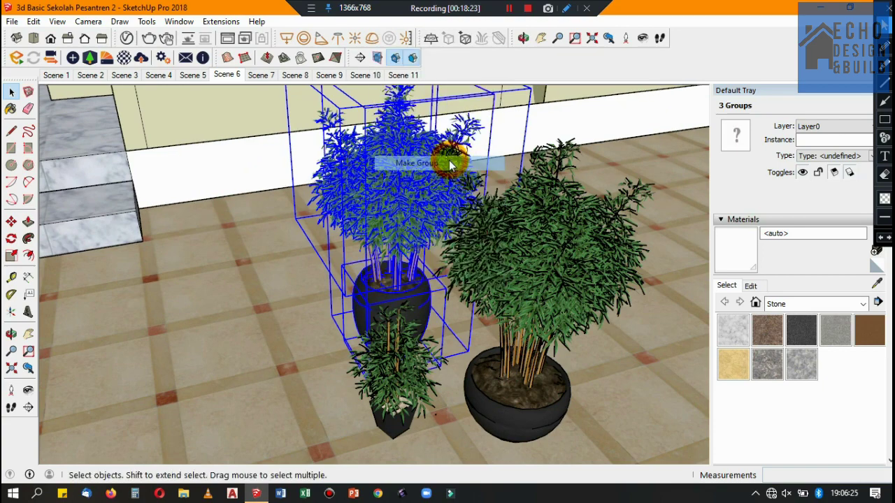
{"action": "left_click", "coordinate": [402, 365]}
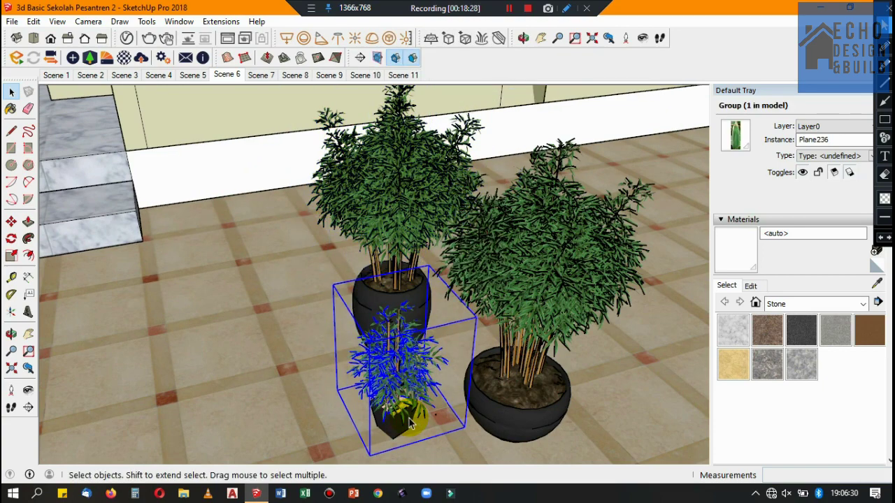
{"action": "scroll", "coordinate": [401, 418], "scroll_direction": "up", "scroll_amount": 2}
{"action": "scroll", "coordinate": [402, 418], "scroll_direction": "up", "scroll_amount": 3}
{"action": "scroll", "coordinate": [403, 418], "scroll_direction": "up", "scroll_amount": 3}
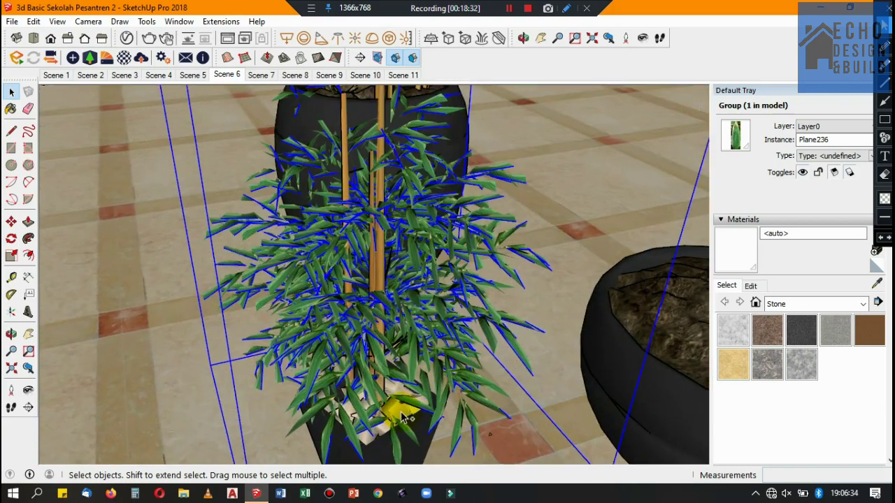
{"action": "scroll", "coordinate": [421, 386], "scroll_direction": "down", "scroll_amount": 3}
{"action": "right_click", "coordinate": [412, 318]}
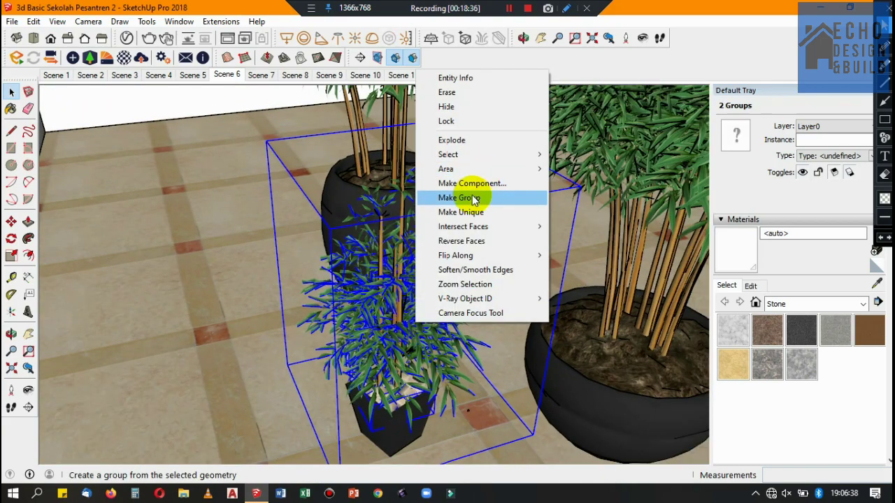
{"action": "left_click", "coordinate": [424, 198]}
Step: Orbit to a higher view of the front yard and cancel an accidental rotation of the plant group
{"action": "scroll", "coordinate": [455, 259], "scroll_direction": "down", "scroll_amount": 2}
{"action": "scroll", "coordinate": [427, 301], "scroll_direction": "down", "scroll_amount": 2}
{"action": "scroll", "coordinate": [429, 314], "scroll_direction": "down", "scroll_amount": 2}
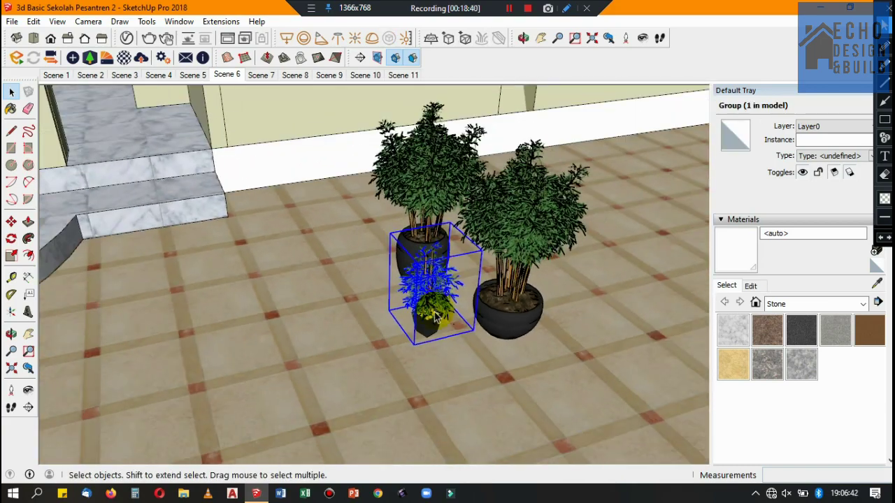
{"action": "scroll", "coordinate": [435, 323], "scroll_direction": "down", "scroll_amount": 2}
{"action": "scroll", "coordinate": [434, 323], "scroll_direction": "down", "scroll_amount": 2}
{"action": "middle_click_drag", "start_coordinate": [434, 323], "coordinate": [468, 321]}
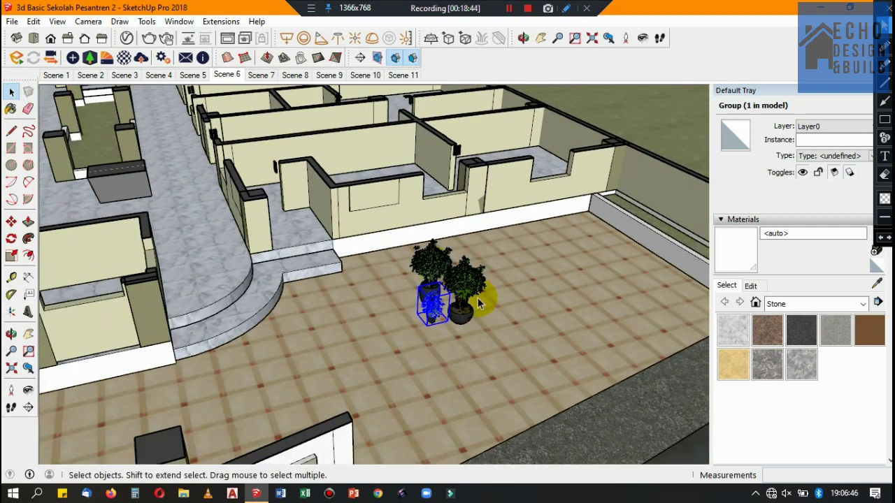
{"action": "scroll", "coordinate": [506, 294], "scroll_direction": "up", "scroll_amount": 3}
{"action": "key", "text": "q"}
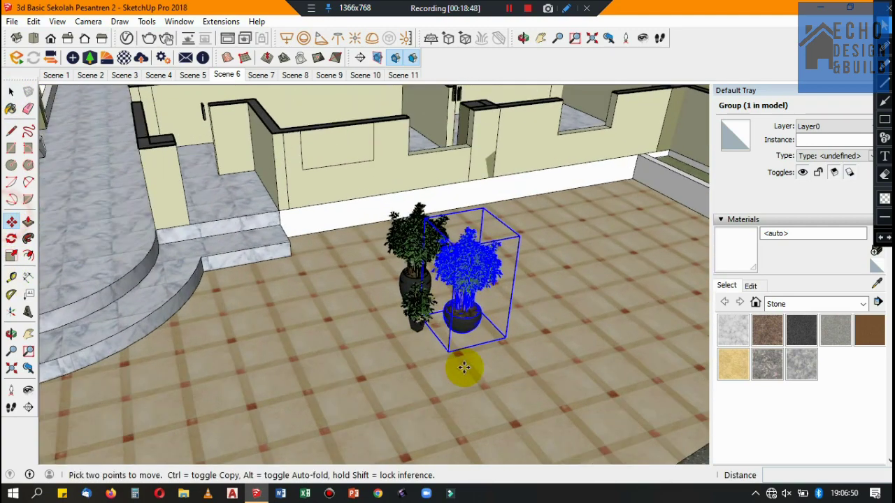
{"action": "left_click", "coordinate": [463, 341]}
{"action": "left_click", "coordinate": [489, 350]}
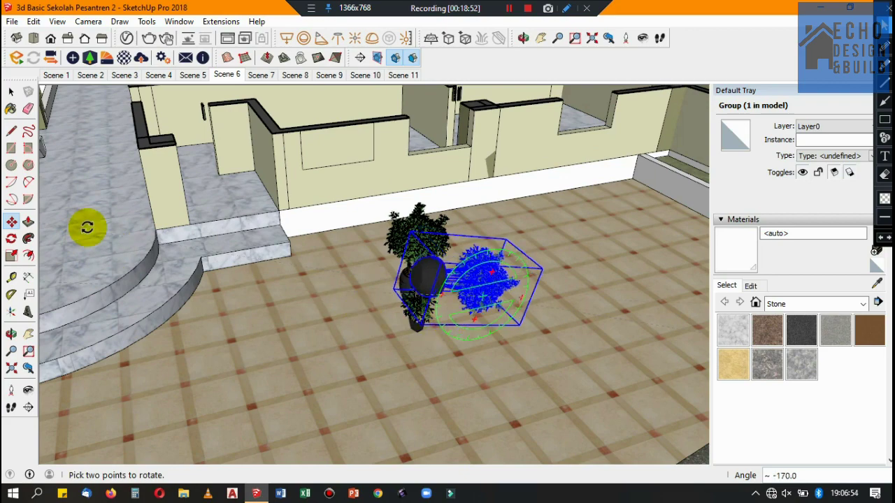
{"action": "key", "text": "Escape"}
Step: Carry the bowl-potted bamboo group with Move toward the inner corridor
{"action": "left_click", "coordinate": [12, 221]}
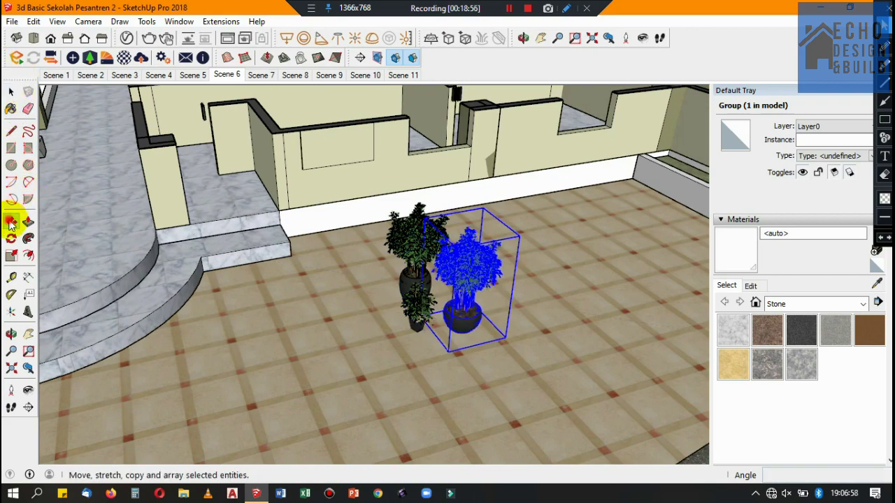
{"action": "scroll", "coordinate": [470, 333], "scroll_direction": "up", "scroll_amount": 3}
{"action": "scroll", "coordinate": [562, 324], "scroll_direction": "up", "scroll_amount": 2}
{"action": "scroll", "coordinate": [573, 342], "scroll_direction": "down", "scroll_amount": 2}
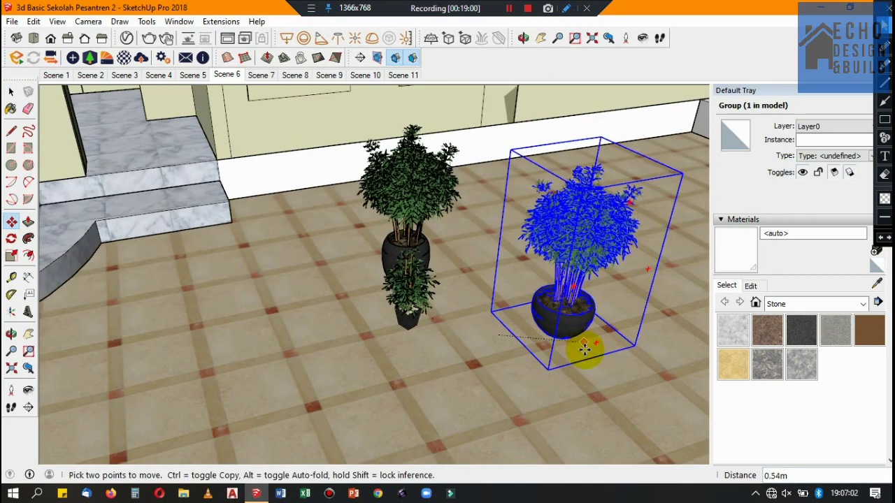
{"action": "scroll", "coordinate": [565, 359], "scroll_direction": "down", "scroll_amount": 3}
{"action": "scroll", "coordinate": [428, 297], "scroll_direction": "down", "scroll_amount": 3}
Step: Set the potted bamboo down in the inner corridor and move it beside the wall
{"action": "scroll", "coordinate": [315, 241], "scroll_direction": "up", "scroll_amount": 2}
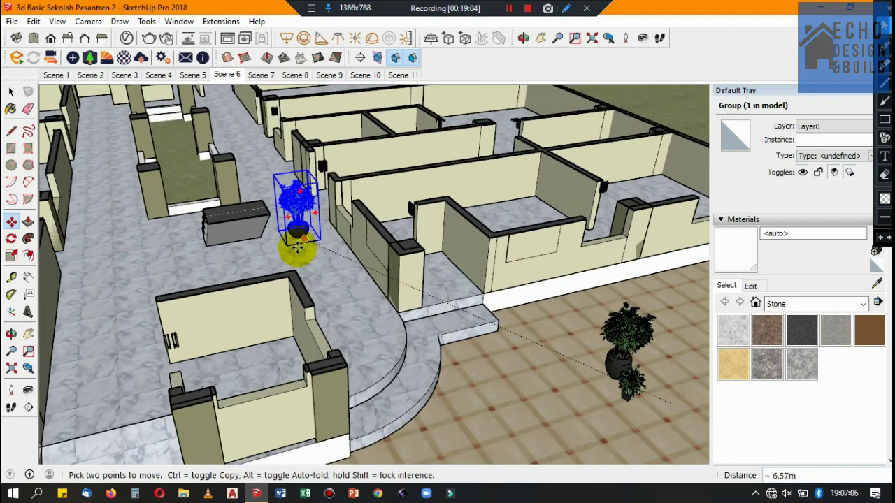
{"action": "scroll", "coordinate": [300, 250], "scroll_direction": "up", "scroll_amount": 2}
{"action": "scroll", "coordinate": [296, 275], "scroll_direction": "up", "scroll_amount": 1}
{"action": "scroll", "coordinate": [290, 276], "scroll_direction": "up", "scroll_amount": 2}
{"action": "scroll", "coordinate": [296, 297], "scroll_direction": "up", "scroll_amount": 2}
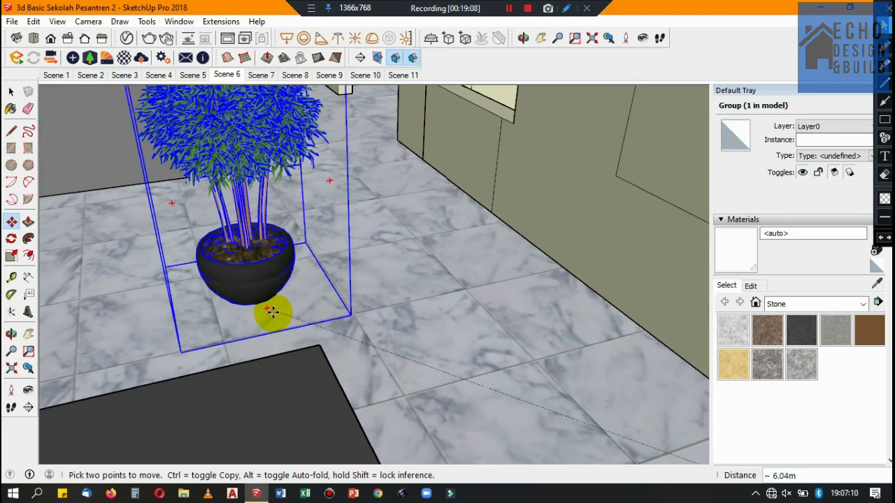
{"action": "left_click", "coordinate": [279, 331]}
{"action": "scroll", "coordinate": [280, 331], "scroll_direction": "down", "scroll_amount": 3}
{"action": "key", "text": "o"}
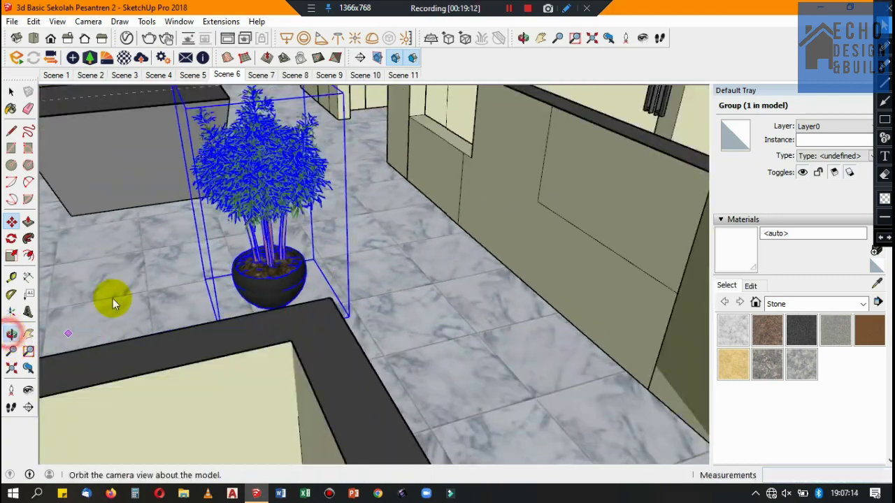
{"action": "mouse_move", "coordinate": [109, 299]}
{"action": "left_mouse_down"}
{"action": "mouse_move", "coordinate": [399, 289]}
{"action": "mouse_move", "coordinate": [169, 318]}
{"action": "left_mouse_up"}
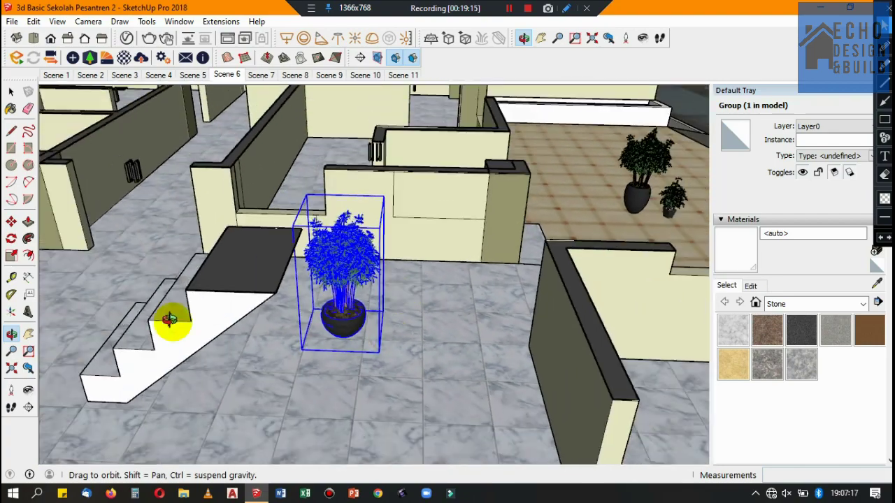
{"action": "left_click", "coordinate": [11, 222]}
{"action": "left_click", "coordinate": [375, 361]}
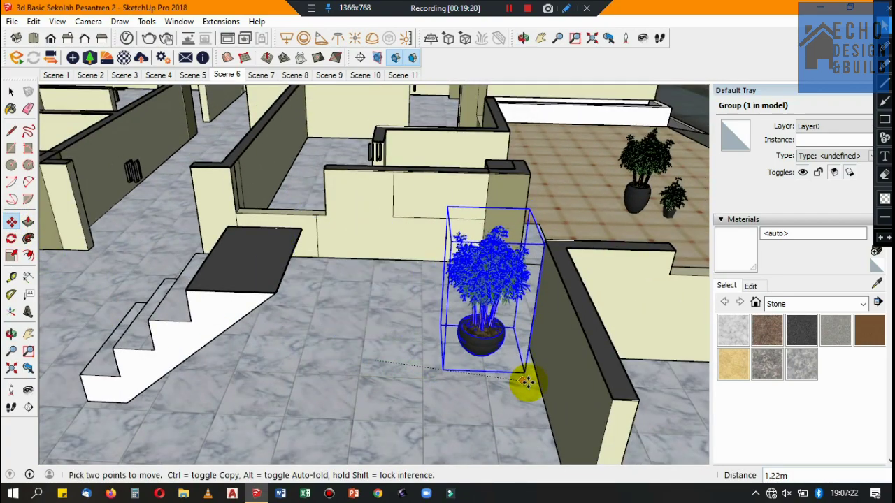
{"action": "left_click", "coordinate": [34, 21]}
Step: Place a copy of the potted bamboo 1.82 m in front of the first
{"action": "left_click", "coordinate": [54, 82]}
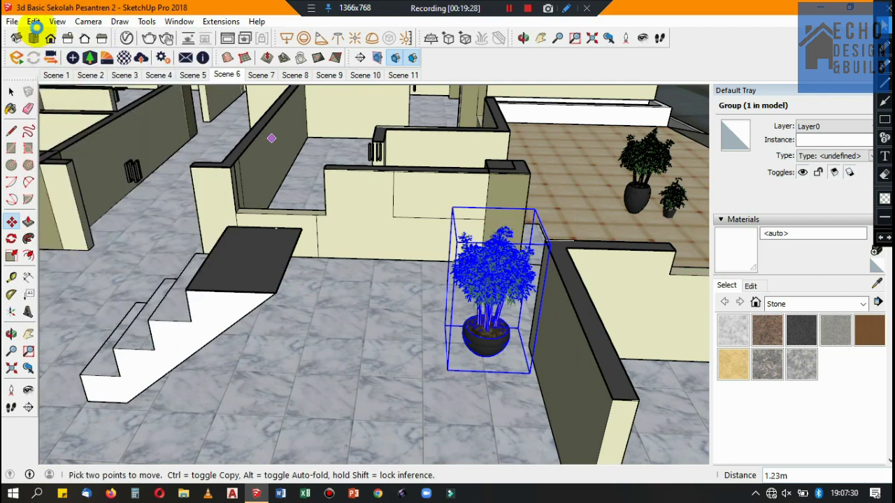
{"action": "left_click", "coordinate": [511, 9]}
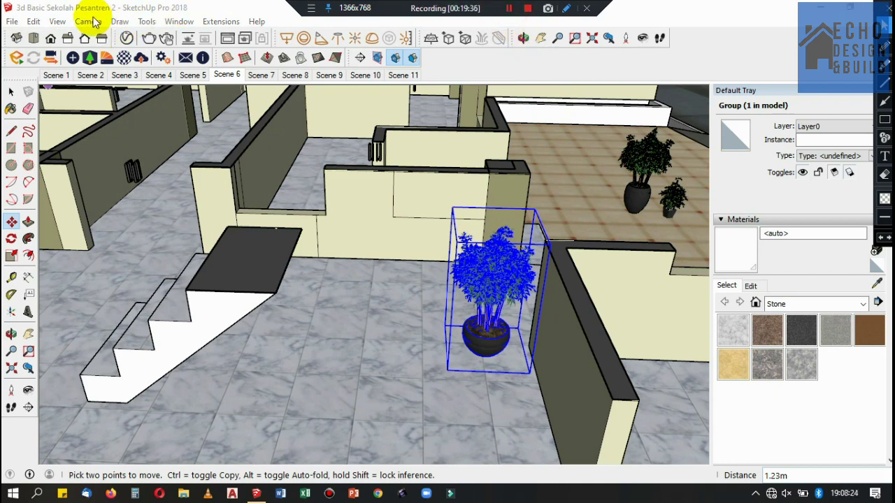
{"action": "left_click", "coordinate": [33, 21]}
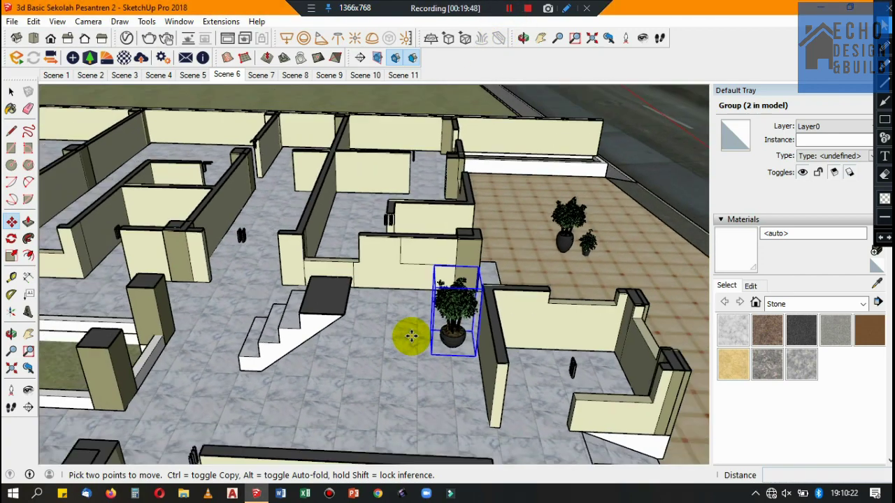
{"action": "left_click", "coordinate": [411, 336]}
{"action": "key", "text": "ctrl"}
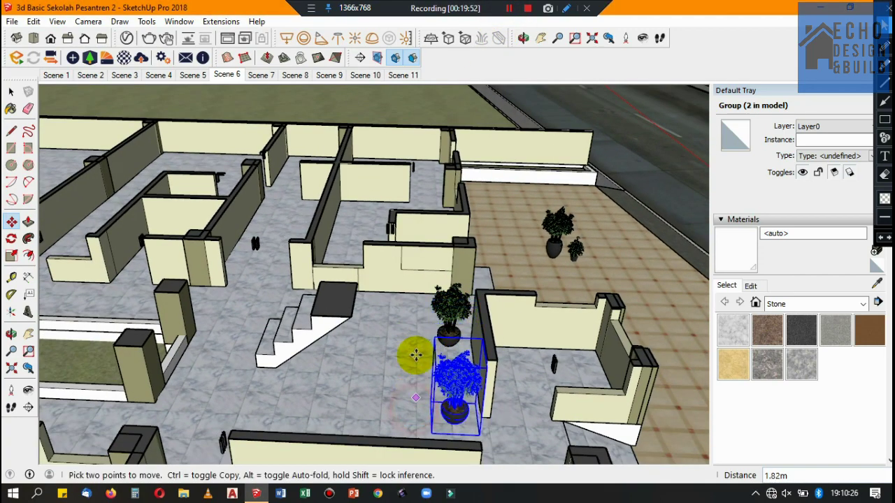
{"action": "left_click", "coordinate": [11, 91]}
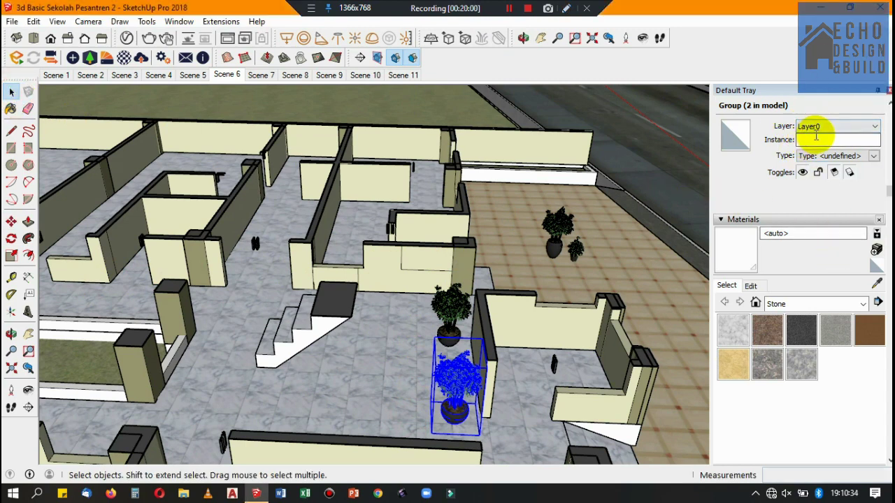
Step: Hide the aksesoris pintu jendela layer
{"action": "scroll", "coordinate": [824, 139], "scroll_direction": "up", "scroll_amount": 3}
{"action": "scroll", "coordinate": [533, 262], "scroll_direction": "up", "scroll_amount": 1}
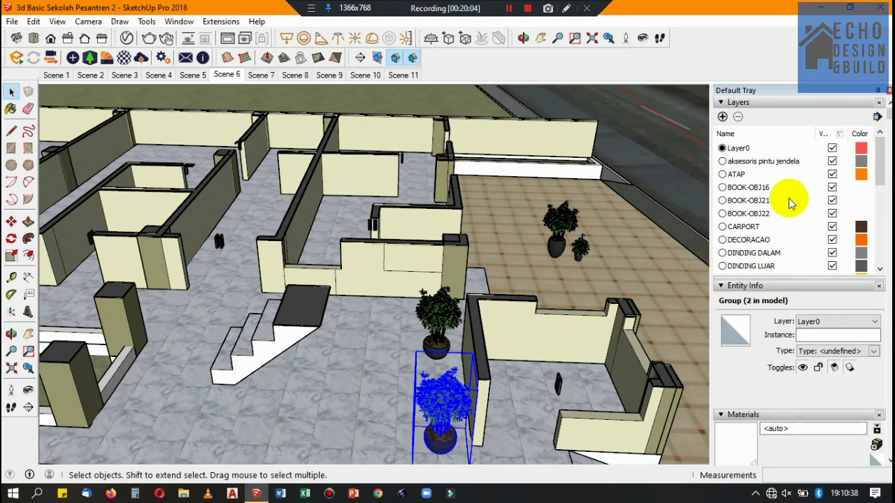
{"action": "left_click", "coordinate": [831, 161]}
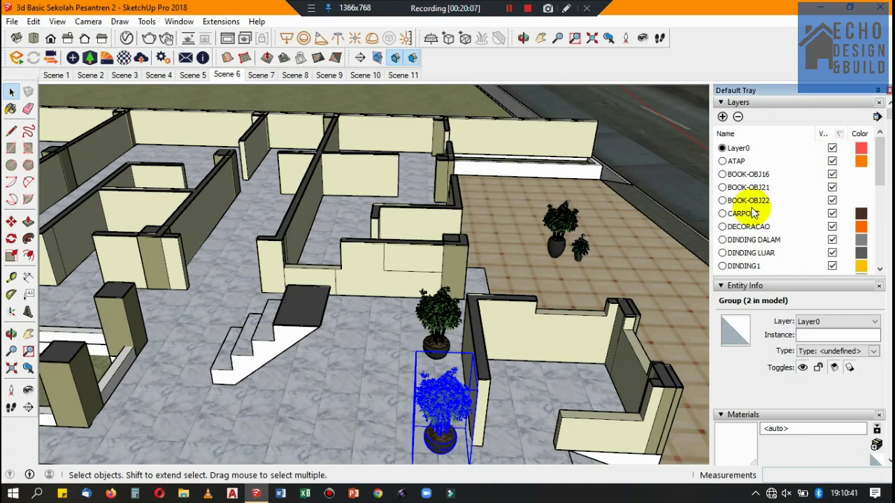
Step: Orbit to the entrance area and select the potted plant left of the entrance
{"action": "left_click", "coordinate": [434, 330]}
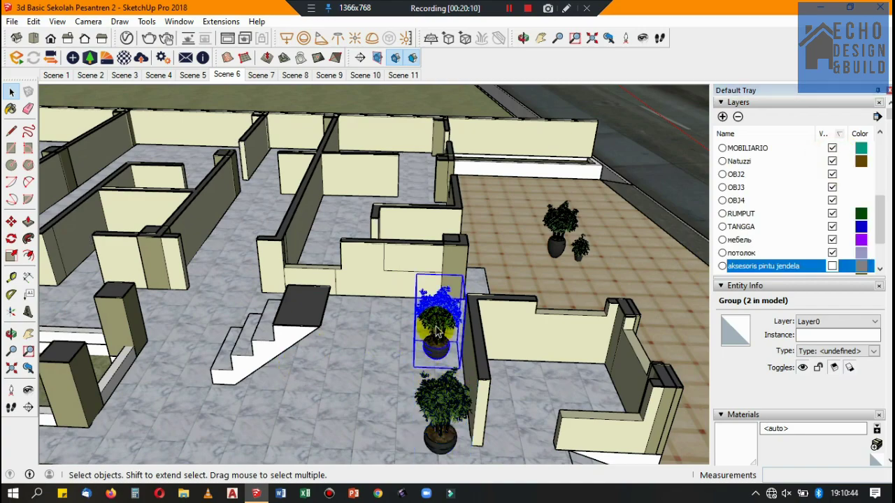
{"action": "left_click", "coordinate": [11, 334]}
{"action": "mouse_move", "coordinate": [443, 296]}
{"action": "left_mouse_down"}
{"action": "mouse_move", "coordinate": [132, 340]}
{"action": "mouse_move", "coordinate": [224, 294]}
{"action": "left_mouse_up"}
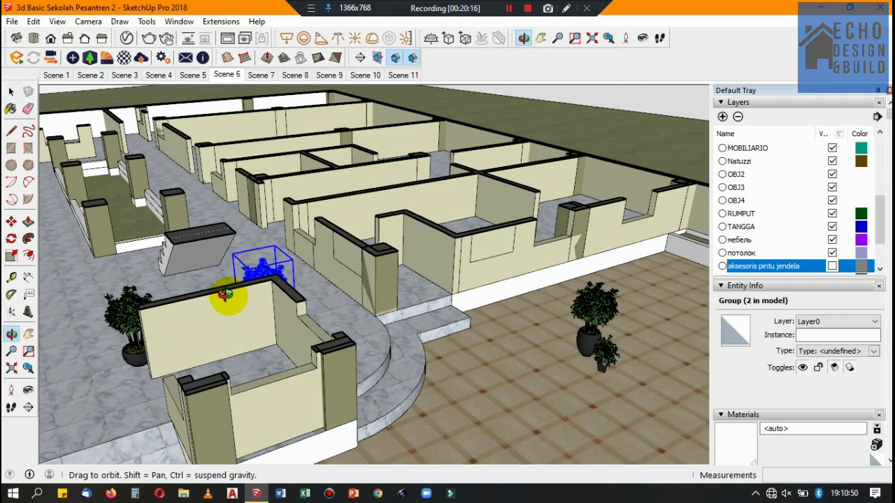
{"action": "left_click", "coordinate": [10, 91]}
{"action": "left_click", "coordinate": [130, 314]}
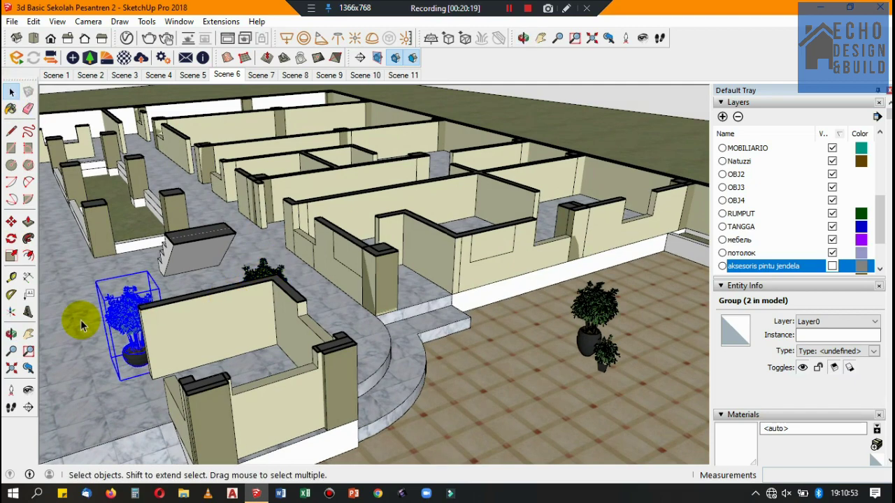
{"action": "left_click", "coordinate": [13, 222]}
{"action": "scroll", "coordinate": [68, 382], "scroll_direction": "up", "scroll_amount": 2}
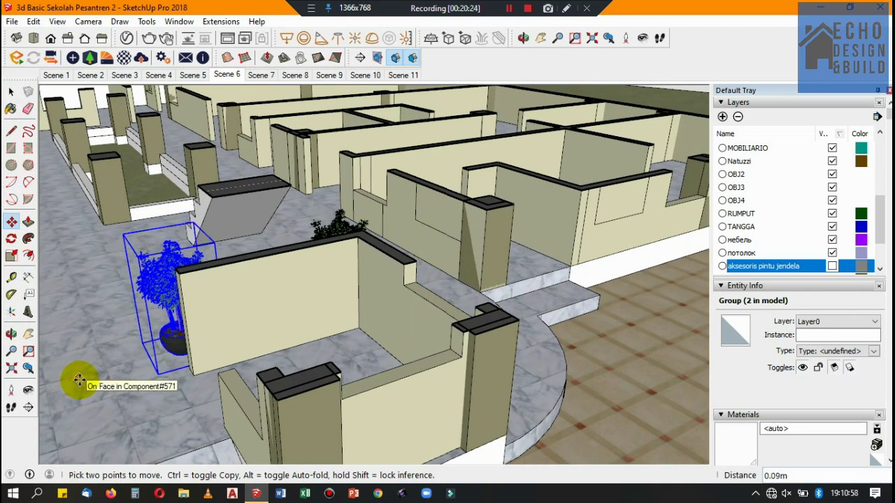
{"action": "scroll", "coordinate": [128, 342], "scroll_direction": "down", "scroll_amount": 2}
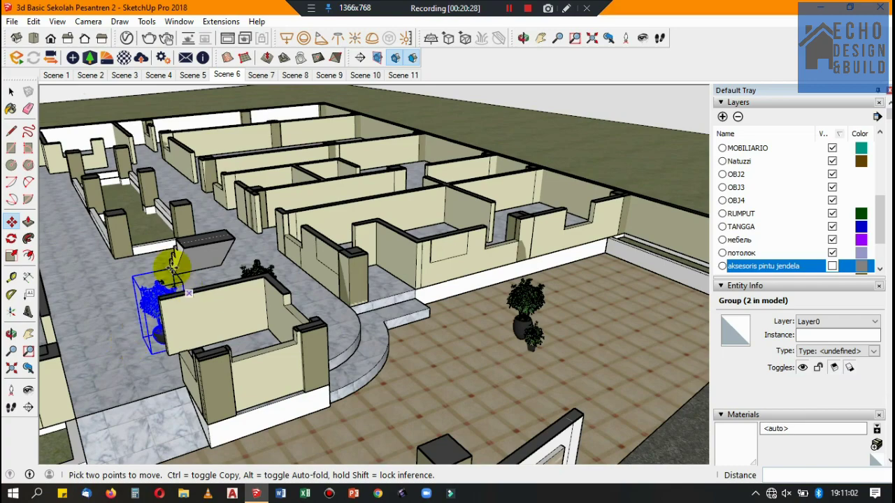
{"action": "left_click", "coordinate": [11, 92]}
Step: Move the front-yard potted plant against the wall beside the entrance steps
{"action": "left_click", "coordinate": [508, 300]}
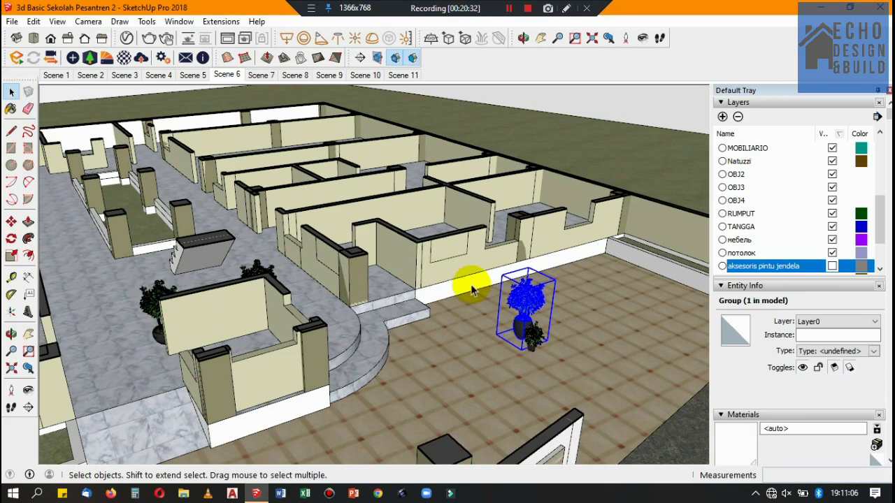
{"action": "left_click", "coordinate": [11, 334]}
{"action": "mouse_move", "coordinate": [515, 300]}
{"action": "left_mouse_down"}
{"action": "mouse_move", "coordinate": [388, 334]}
{"action": "mouse_move", "coordinate": [495, 319]}
{"action": "mouse_move", "coordinate": [396, 339]}
{"action": "mouse_move", "coordinate": [341, 310]}
{"action": "mouse_move", "coordinate": [393, 266]}
{"action": "mouse_move", "coordinate": [437, 328]}
{"action": "mouse_move", "coordinate": [458, 310]}
{"action": "mouse_move", "coordinate": [435, 309]}
{"action": "left_mouse_up"}
{"action": "left_click", "coordinate": [11, 221]}
{"action": "middle_click_drag", "start_coordinate": [415, 303], "coordinate": [446, 344]}
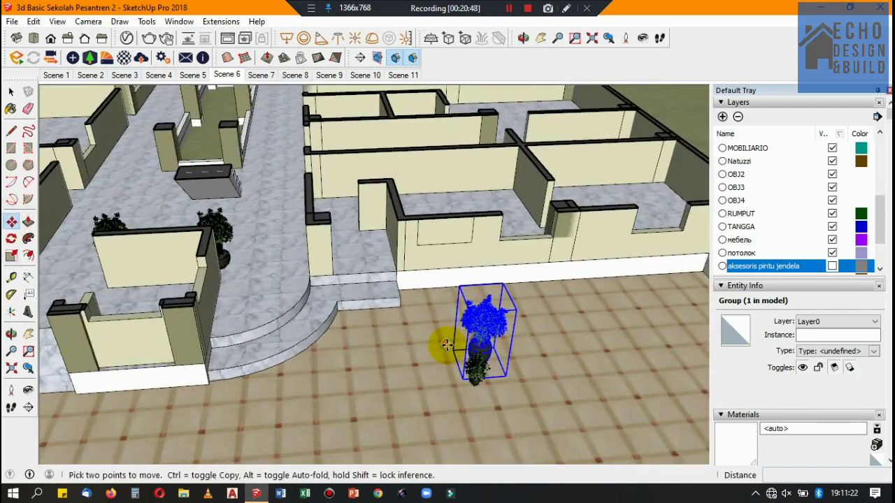
{"action": "scroll", "coordinate": [446, 344], "scroll_direction": "up", "scroll_amount": 3}
{"action": "left_click", "coordinate": [487, 368]}
{"action": "scroll", "coordinate": [487, 369], "scroll_direction": "down", "scroll_amount": 3}
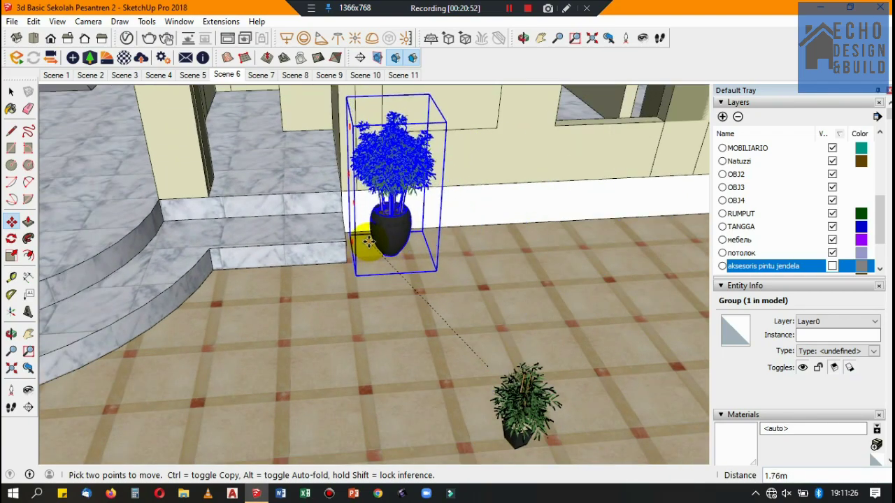
{"action": "left_click", "coordinate": [360, 241]}
{"action": "scroll", "coordinate": [419, 274], "scroll_direction": "down", "scroll_amount": 2}
{"action": "scroll", "coordinate": [519, 273], "scroll_direction": "down", "scroll_amount": 2}
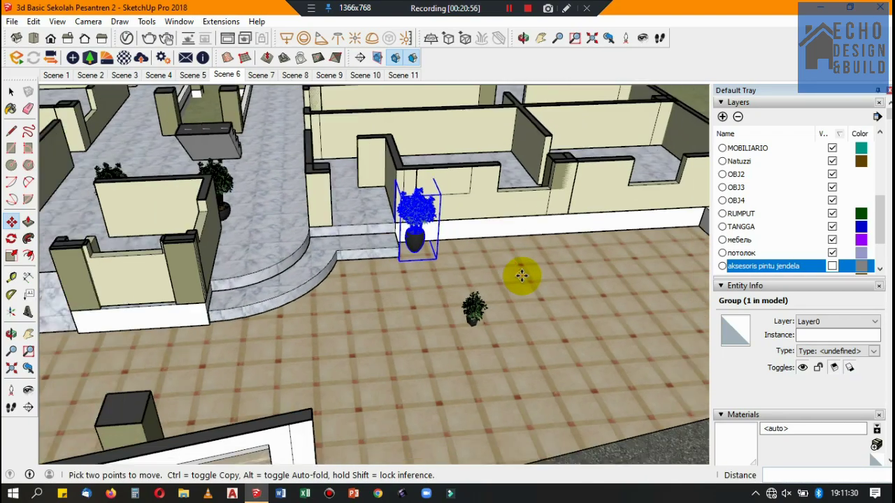
{"action": "scroll", "coordinate": [515, 286], "scroll_direction": "down", "scroll_amount": 2}
{"action": "scroll", "coordinate": [430, 305], "scroll_direction": "down", "scroll_amount": 2}
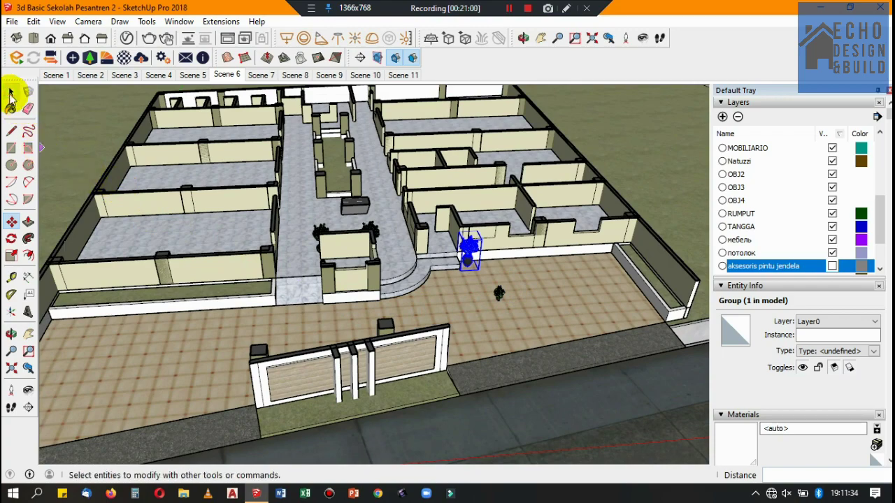
Step: Open the small plant group in the yard to inspect its parts, then clear the selection
{"action": "left_click", "coordinate": [12, 92]}
{"action": "left_click", "coordinate": [498, 292]}
{"action": "scroll", "coordinate": [483, 296], "scroll_direction": "up", "scroll_amount": 2}
{"action": "scroll", "coordinate": [494, 305], "scroll_direction": "up", "scroll_amount": 2}
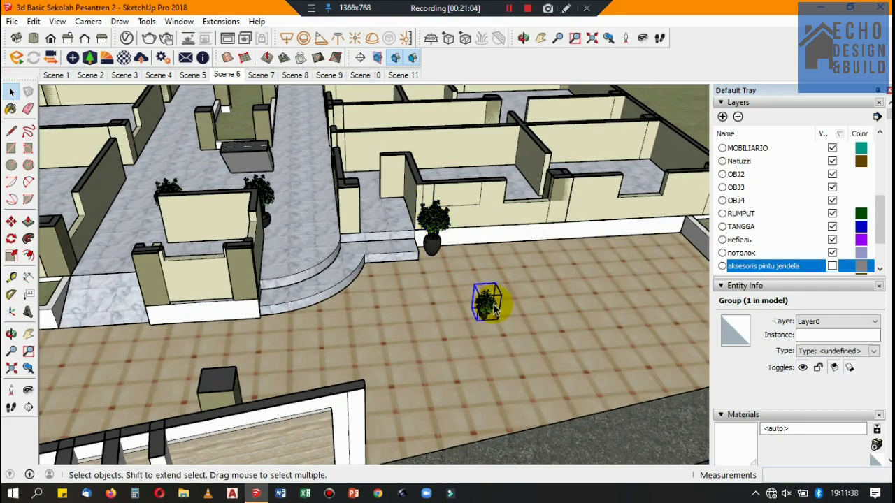
{"action": "double_click", "coordinate": [494, 308]}
{"action": "scroll", "coordinate": [449, 269], "scroll_direction": "up", "scroll_amount": 2}
{"action": "scroll", "coordinate": [489, 311], "scroll_direction": "up", "scroll_amount": 1}
{"action": "left_click", "coordinate": [487, 306]}
{"action": "scroll", "coordinate": [486, 306], "scroll_direction": "up", "scroll_amount": 1}
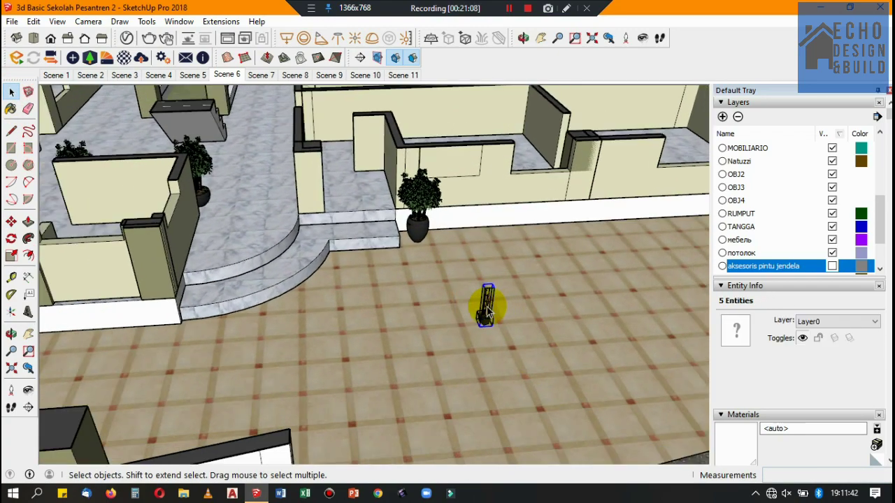
{"action": "scroll", "coordinate": [486, 307], "scroll_direction": "down", "scroll_amount": 2}
{"action": "scroll", "coordinate": [484, 306], "scroll_direction": "down", "scroll_amount": 2}
{"action": "left_click", "coordinate": [509, 283]}
{"action": "scroll", "coordinate": [509, 283], "scroll_direction": "down", "scroll_amount": 2}
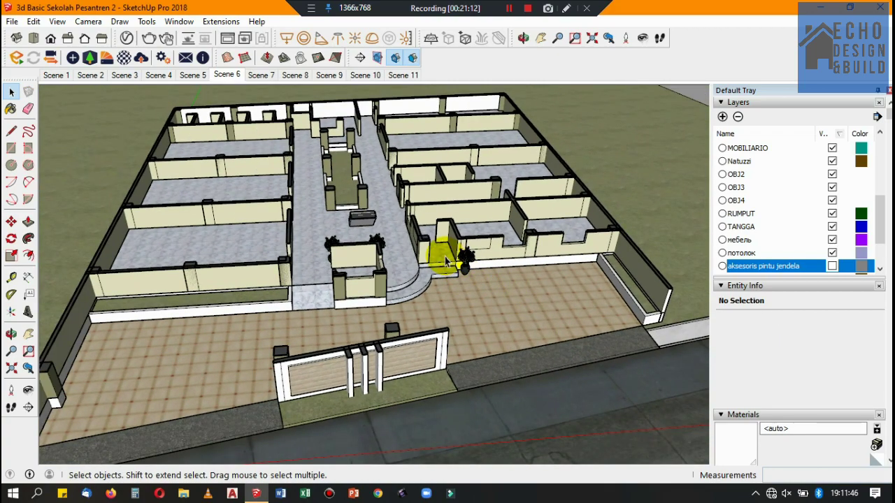
{"action": "scroll", "coordinate": [446, 260], "scroll_direction": "down", "scroll_amount": 1}
{"action": "scroll", "coordinate": [450, 266], "scroll_direction": "down", "scroll_amount": 1}
{"action": "scroll", "coordinate": [420, 259], "scroll_direction": "down", "scroll_amount": 1}
{"action": "scroll", "coordinate": [433, 264], "scroll_direction": "down", "scroll_amount": 1}
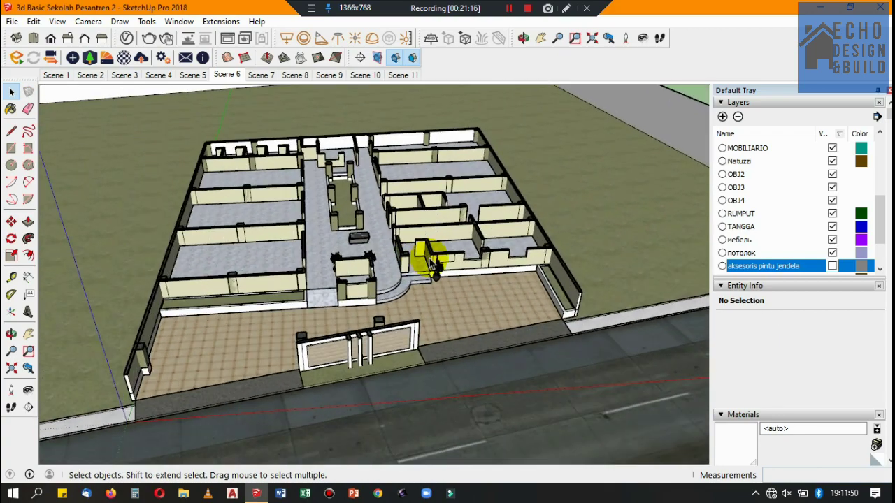
{"action": "scroll", "coordinate": [320, 236], "scroll_direction": "up", "scroll_amount": 2}
{"action": "scroll", "coordinate": [285, 256], "scroll_direction": "up", "scroll_amount": 3}
{"action": "scroll", "coordinate": [285, 256], "scroll_direction": "up", "scroll_amount": 1}
Step: Copy the corridor potted plant and paste the copy near the inner corridor stairs
{"action": "left_click", "coordinate": [11, 334]}
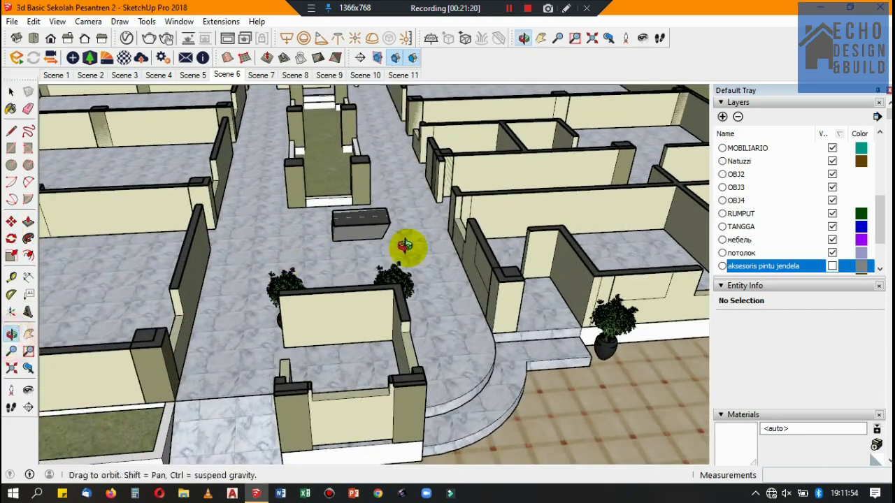
{"action": "left_click_drag", "start_coordinate": [405, 244], "coordinate": [320, 349]}
{"action": "left_click", "coordinate": [11, 92]}
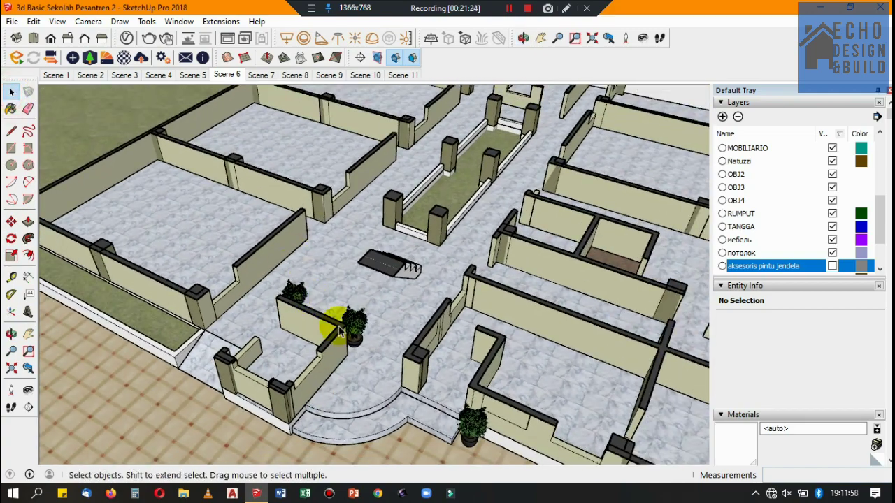
{"action": "left_click", "coordinate": [33, 21]}
{"action": "left_click", "coordinate": [56, 84]}
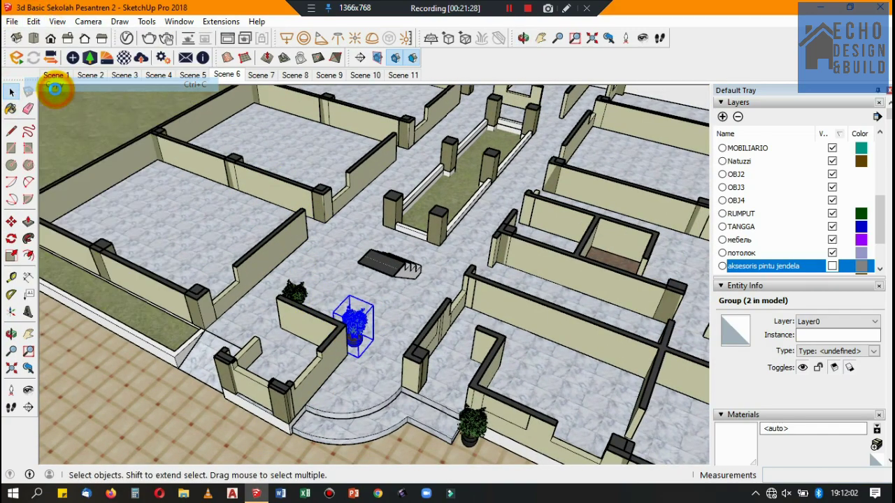
{"action": "left_click", "coordinate": [32, 21]}
{"action": "left_click", "coordinate": [337, 242]}
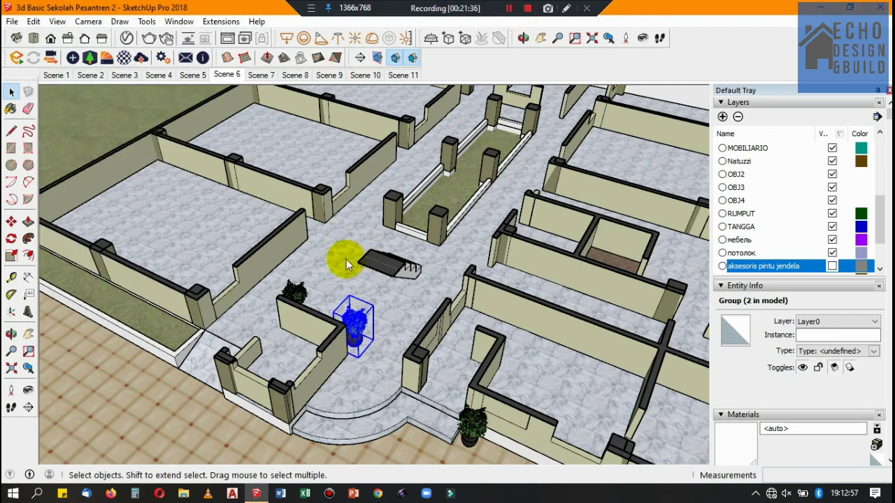
{"action": "left_click", "coordinate": [345, 264]}
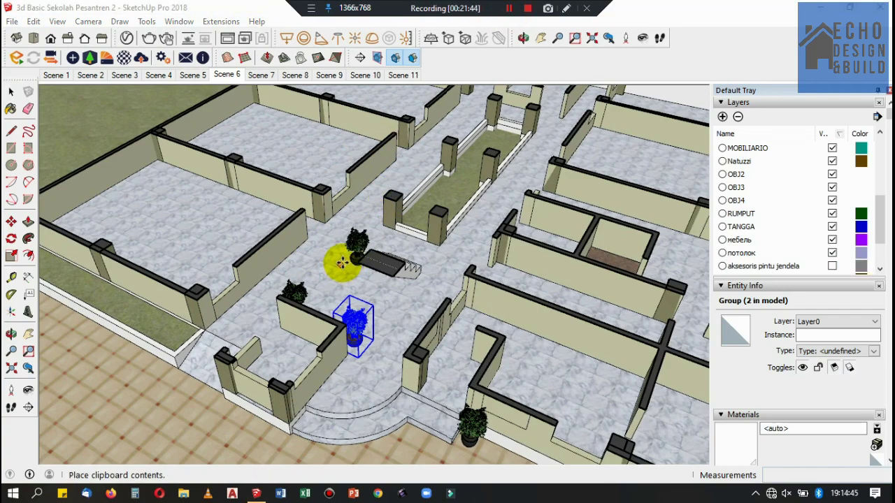
{"action": "left_click", "coordinate": [347, 259]}
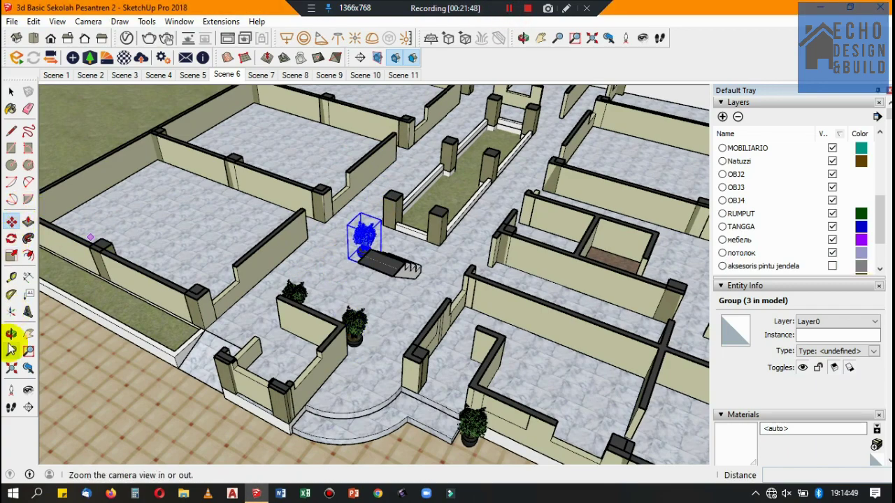
Step: Move the pasted potted bamboo to the foot of the corridor stairs
{"action": "left_click", "coordinate": [11, 334]}
{"action": "mouse_move", "coordinate": [249, 237]}
{"action": "left_mouse_down"}
{"action": "mouse_move", "coordinate": [485, 279]}
{"action": "mouse_move", "coordinate": [259, 259]}
{"action": "mouse_move", "coordinate": [289, 260]}
{"action": "mouse_move", "coordinate": [428, 322]}
{"action": "mouse_move", "coordinate": [349, 315]}
{"action": "mouse_move", "coordinate": [457, 305]}
{"action": "mouse_move", "coordinate": [401, 301]}
{"action": "mouse_move", "coordinate": [360, 346]}
{"action": "left_mouse_up"}
{"action": "left_click", "coordinate": [12, 221]}
{"action": "left_click_drag", "start_coordinate": [454, 366], "coordinate": [435, 349]}
{"action": "scroll", "coordinate": [435, 350], "scroll_direction": "down", "scroll_amount": 2}
{"action": "scroll", "coordinate": [413, 319], "scroll_direction": "down", "scroll_amount": 2}
{"action": "scroll", "coordinate": [389, 315], "scroll_direction": "up", "scroll_amount": 3}
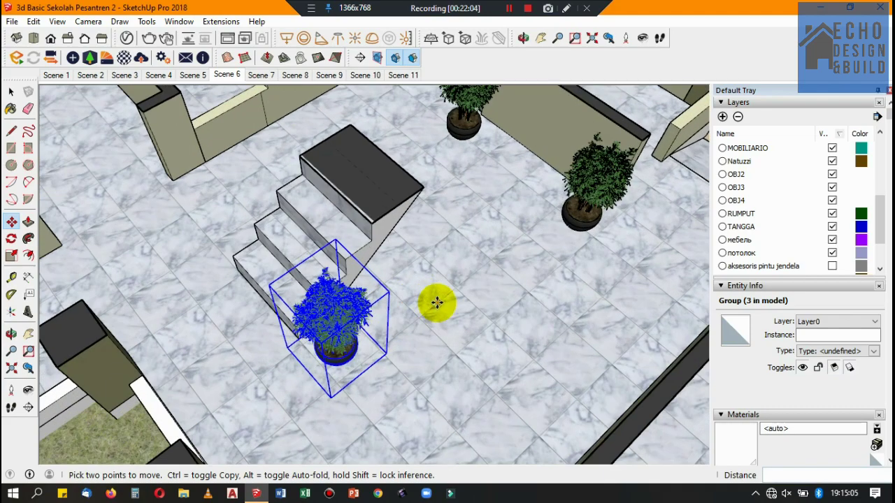
{"action": "scroll", "coordinate": [435, 301], "scroll_direction": "up", "scroll_amount": 2}
{"action": "scroll", "coordinate": [427, 275], "scroll_direction": "down", "scroll_amount": 2}
{"action": "scroll", "coordinate": [455, 256], "scroll_direction": "down", "scroll_amount": 2}
{"action": "scroll", "coordinate": [455, 256], "scroll_direction": "down", "scroll_amount": 2}
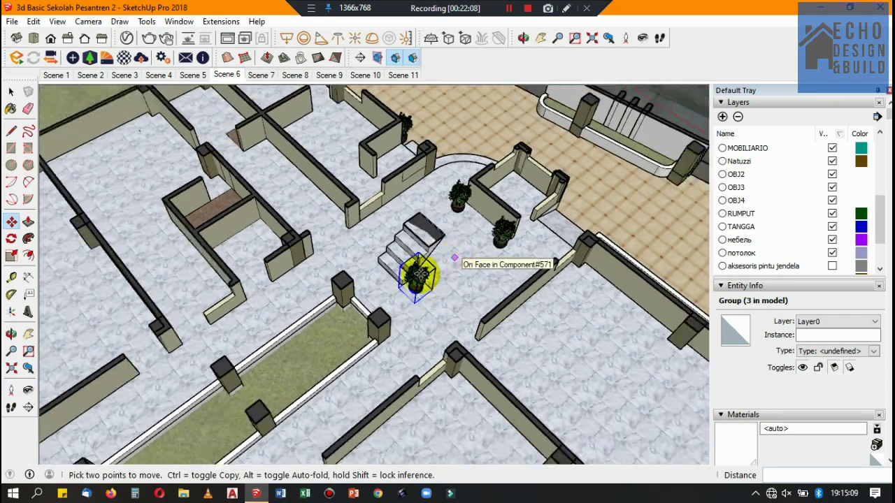
{"action": "scroll", "coordinate": [424, 273], "scroll_direction": "down", "scroll_amount": 1}
{"action": "scroll", "coordinate": [403, 241], "scroll_direction": "down", "scroll_amount": 3}
Step: Add a new Layer1 layer in the Layers panel
{"action": "left_click", "coordinate": [11, 92]}
{"action": "scroll", "coordinate": [412, 204], "scroll_direction": "down", "scroll_amount": 2}
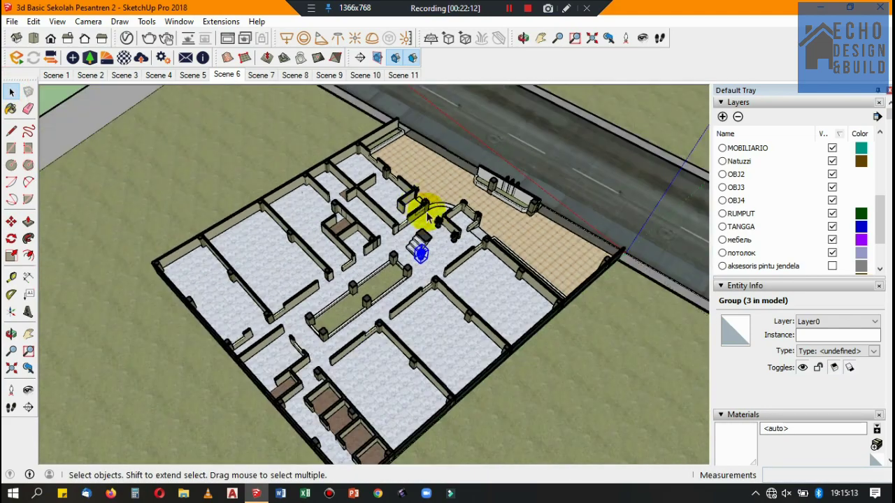
{"action": "scroll", "coordinate": [437, 205], "scroll_direction": "up", "scroll_amount": 2}
{"action": "scroll", "coordinate": [437, 204], "scroll_direction": "up", "scroll_amount": 2}
{"action": "left_click", "coordinate": [723, 119]}
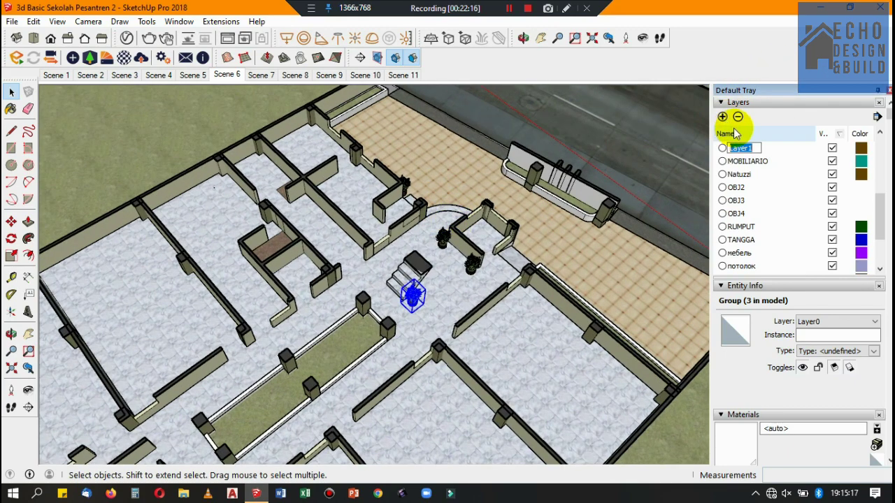
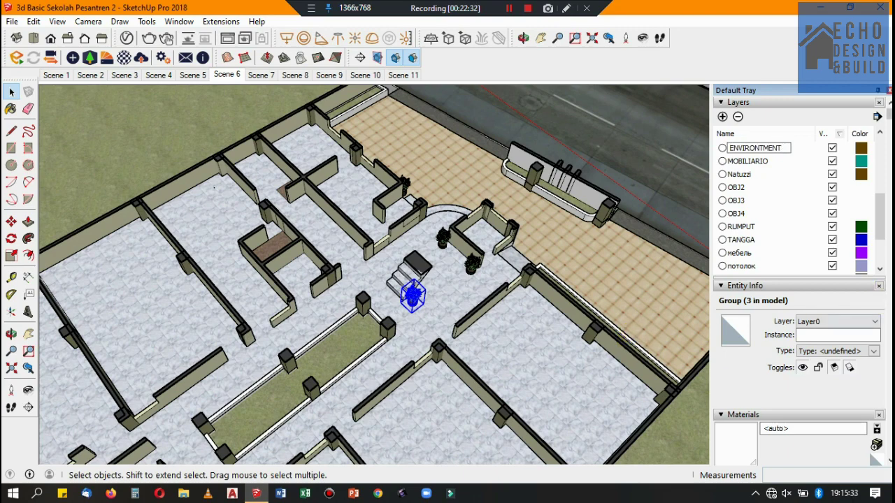
Step: Change the ENVIRONMENT layer colour to green
{"action": "left_click", "coordinate": [861, 148]}
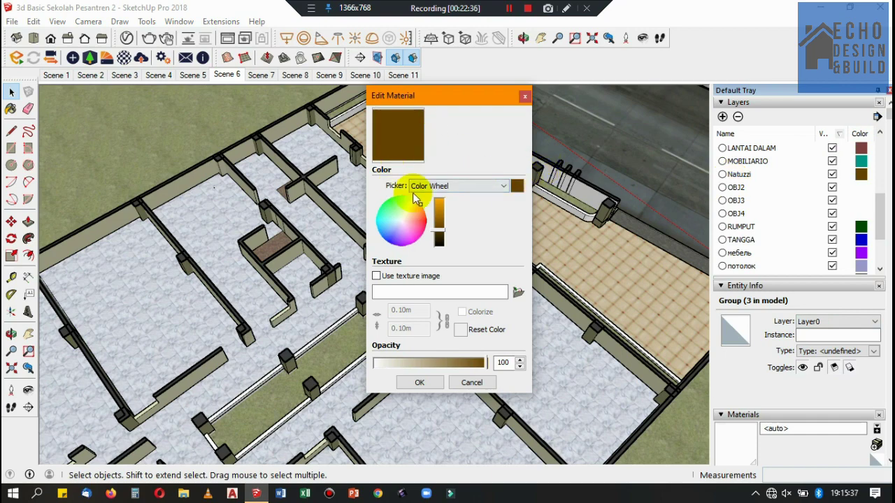
{"action": "left_click", "coordinate": [393, 210]}
{"action": "left_click", "coordinate": [419, 382]}
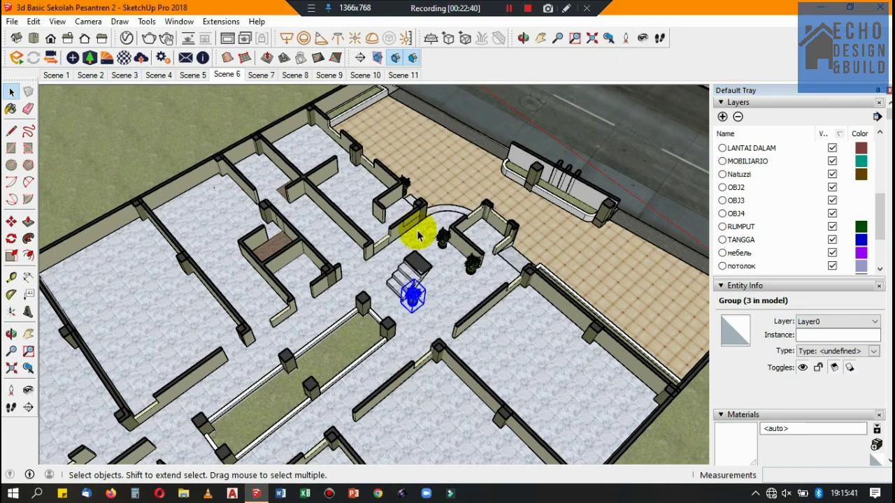
Step: Select the three potted plants and assign them to the ENVIRONMENT layer in Entity Info
{"action": "left_click", "coordinate": [11, 91]}
{"action": "scroll", "coordinate": [449, 236], "scroll_direction": "up", "scroll_amount": 2}
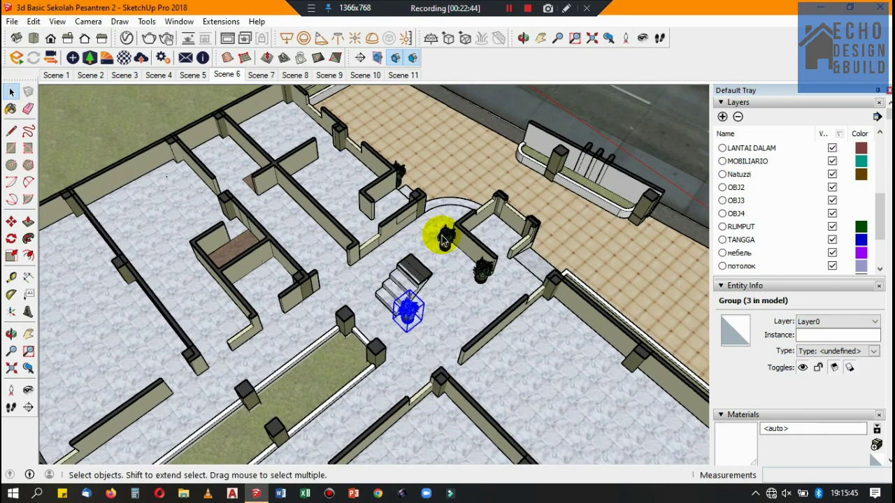
{"action": "scroll", "coordinate": [445, 238], "scroll_direction": "up", "scroll_amount": 1}
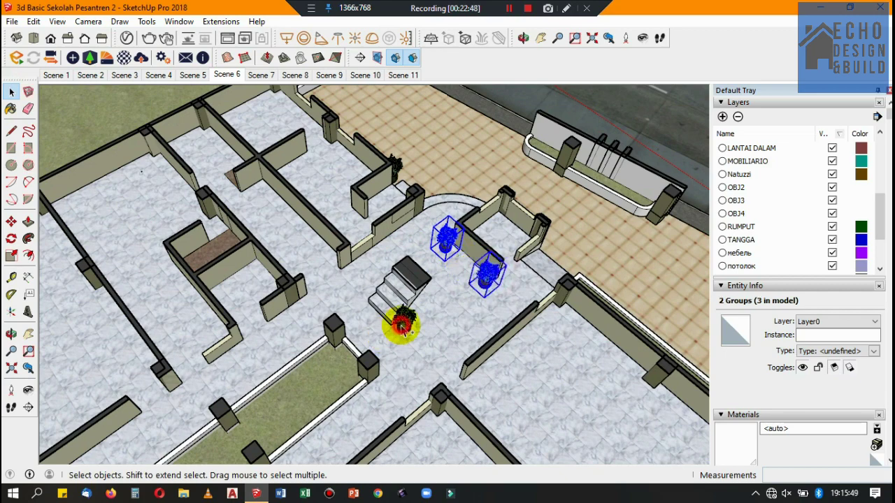
{"action": "left_click", "coordinate": [401, 324], "text": "shift"}
{"action": "left_click", "coordinate": [839, 322]}
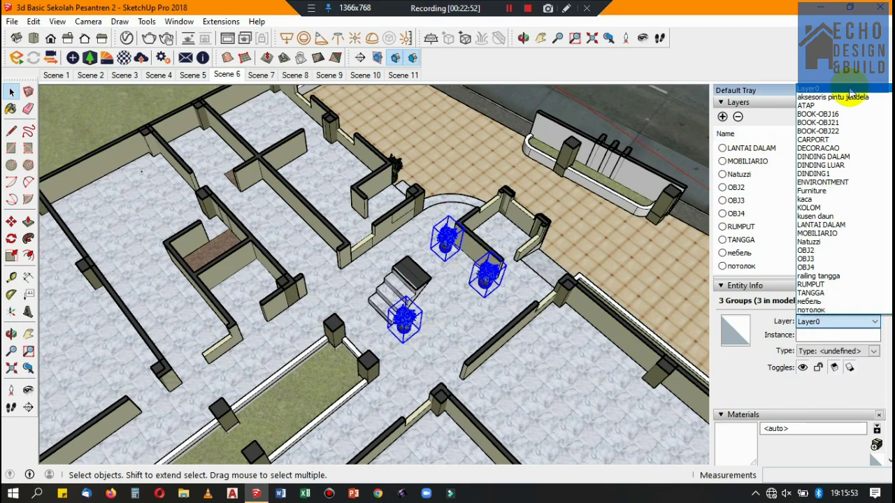
{"action": "left_click", "coordinate": [825, 182]}
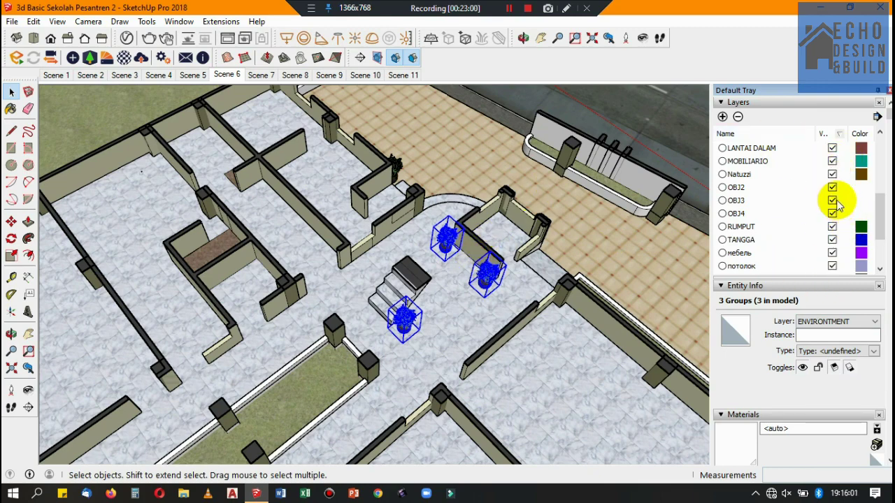
Step: Hide the ENVIRONMENT layer so the plants disappear from view
{"action": "scroll", "coordinate": [827, 170], "scroll_direction": "up", "scroll_amount": 4}
{"action": "scroll", "coordinate": [803, 210], "scroll_direction": "down", "scroll_amount": 2}
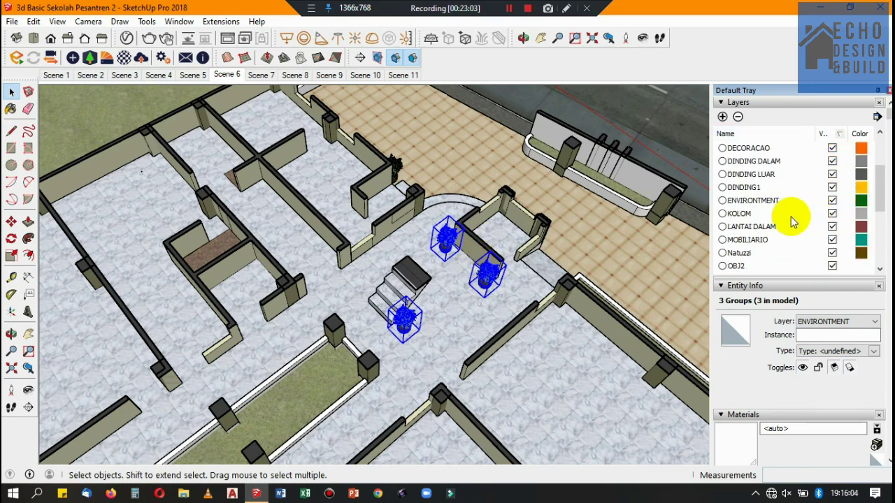
{"action": "left_click", "coordinate": [832, 200]}
{"action": "scroll", "coordinate": [399, 259], "scroll_direction": "down", "scroll_amount": 3}
{"action": "scroll", "coordinate": [393, 259], "scroll_direction": "down", "scroll_amount": 3}
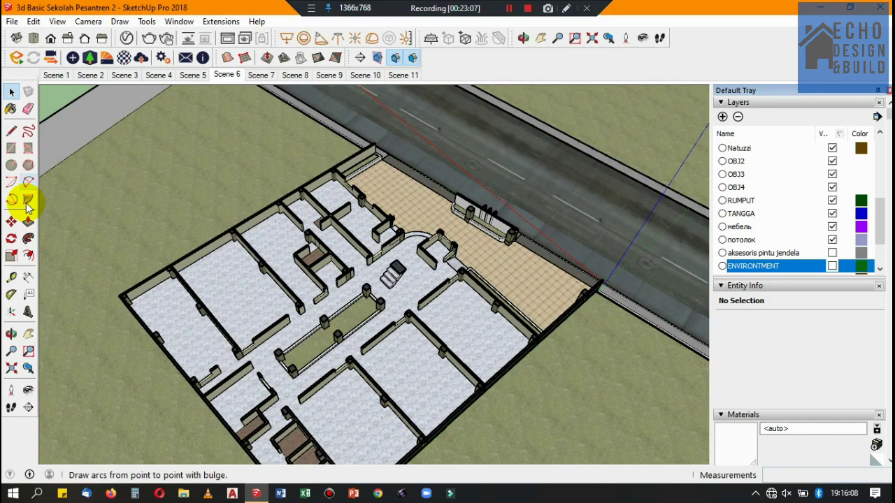
Step: Orbit and zoom so the road is in the foreground and the lawn is visible
{"action": "left_click", "coordinate": [10, 336]}
{"action": "left_click_drag", "start_coordinate": [370, 203], "coordinate": [294, 243]}
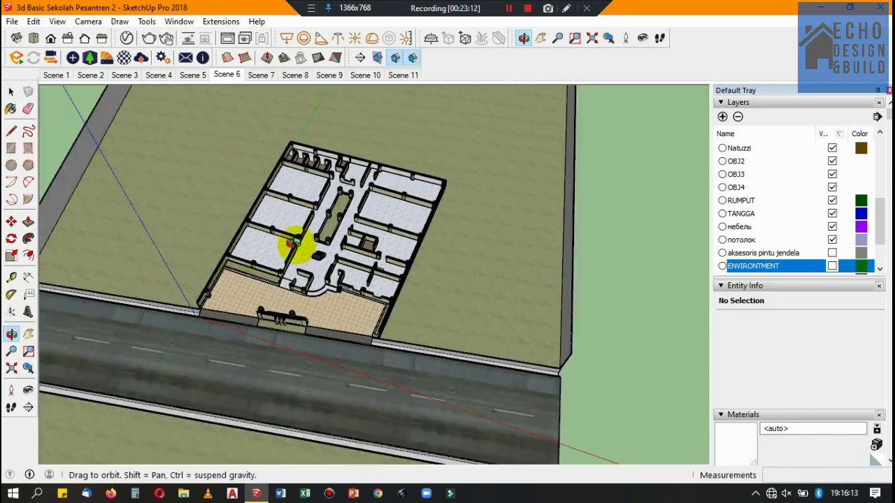
{"action": "scroll", "coordinate": [384, 362], "scroll_direction": "up", "scroll_amount": 2}
{"action": "scroll", "coordinate": [388, 362], "scroll_direction": "up", "scroll_amount": 2}
{"action": "scroll", "coordinate": [320, 284], "scroll_direction": "up", "scroll_amount": 2}
{"action": "scroll", "coordinate": [428, 391], "scroll_direction": "up", "scroll_amount": 2}
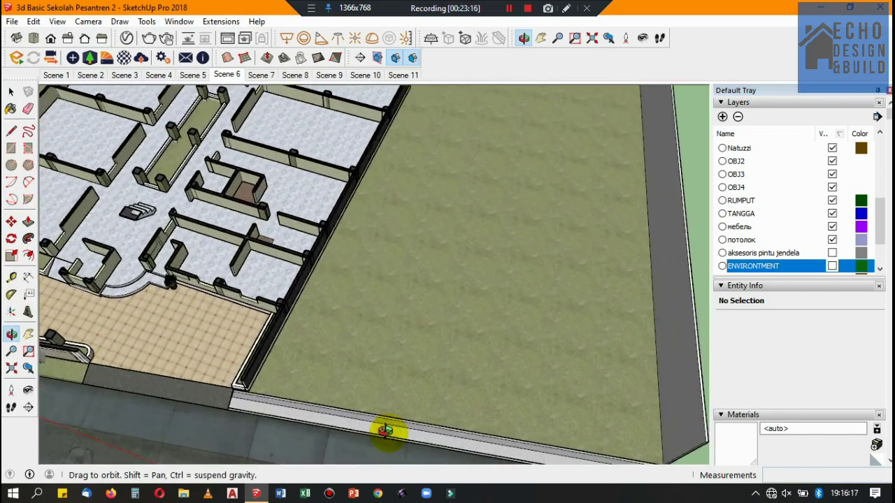
{"action": "scroll", "coordinate": [350, 428], "scroll_direction": "up", "scroll_amount": 2}
{"action": "scroll", "coordinate": [369, 329], "scroll_direction": "up", "scroll_amount": 2}
{"action": "scroll", "coordinate": [313, 309], "scroll_direction": "down", "scroll_amount": 2}
{"action": "scroll", "coordinate": [210, 196], "scroll_direction": "down", "scroll_amount": 1}
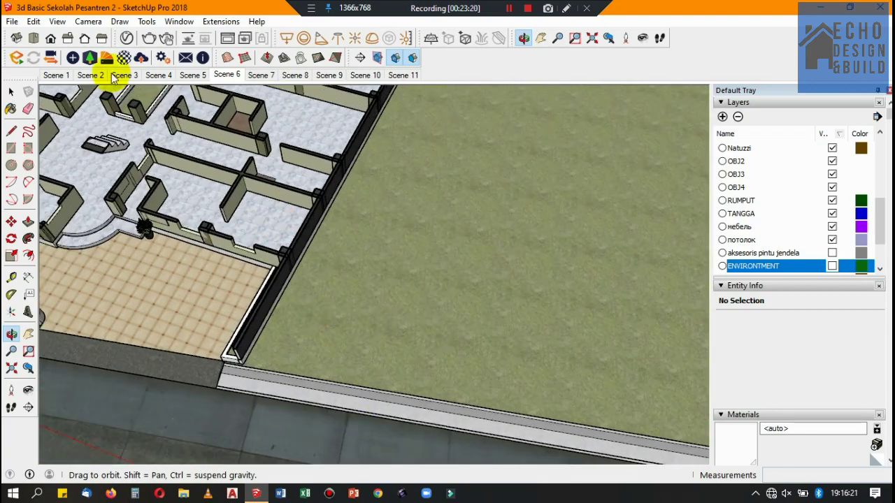
Step: Import the TD-Ulmus-012 tree model from the PLANT AND TREE folder
{"action": "left_click", "coordinate": [12, 21]}
{"action": "left_click", "coordinate": [32, 207]}
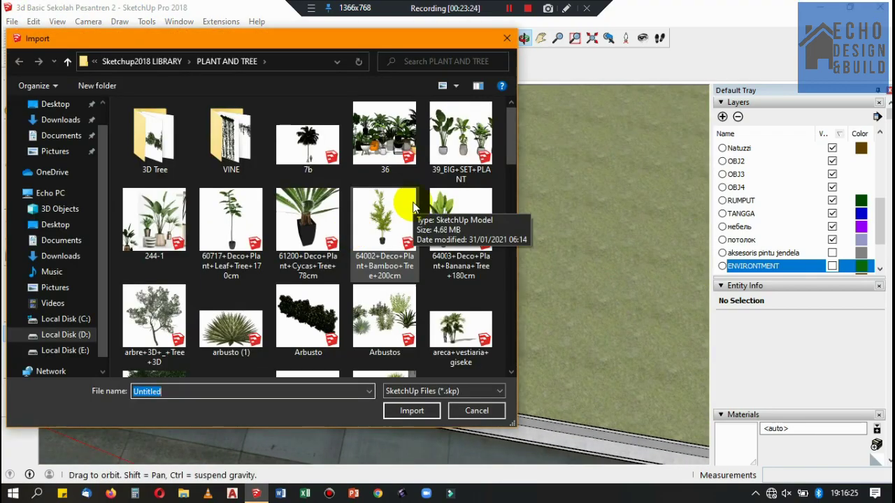
{"action": "scroll", "coordinate": [413, 207], "scroll_direction": "down", "scroll_amount": 5}
{"action": "scroll", "coordinate": [364, 238], "scroll_direction": "down", "scroll_amount": 5}
{"action": "scroll", "coordinate": [309, 236], "scroll_direction": "up", "scroll_amount": 2}
{"action": "scroll", "coordinate": [322, 293], "scroll_direction": "down", "scroll_amount": 2}
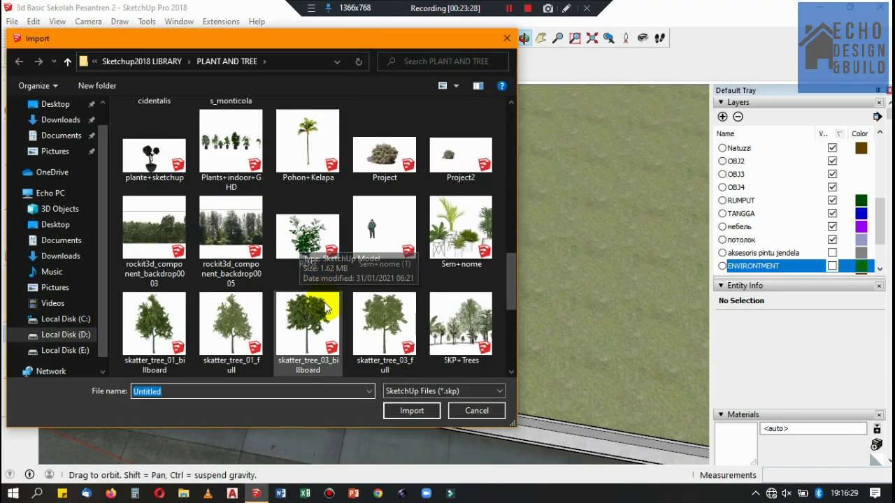
{"action": "scroll", "coordinate": [325, 309], "scroll_direction": "down", "scroll_amount": 3}
{"action": "left_click", "coordinate": [154, 315]}
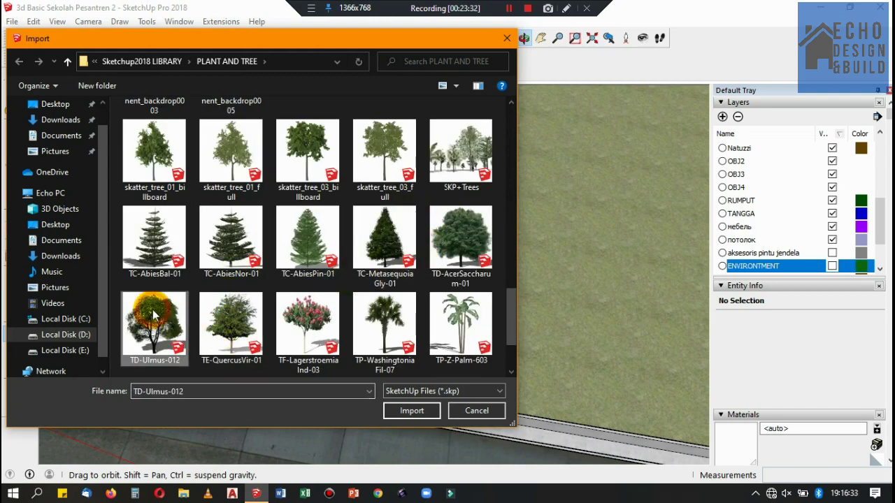
{"action": "left_click", "coordinate": [411, 410]}
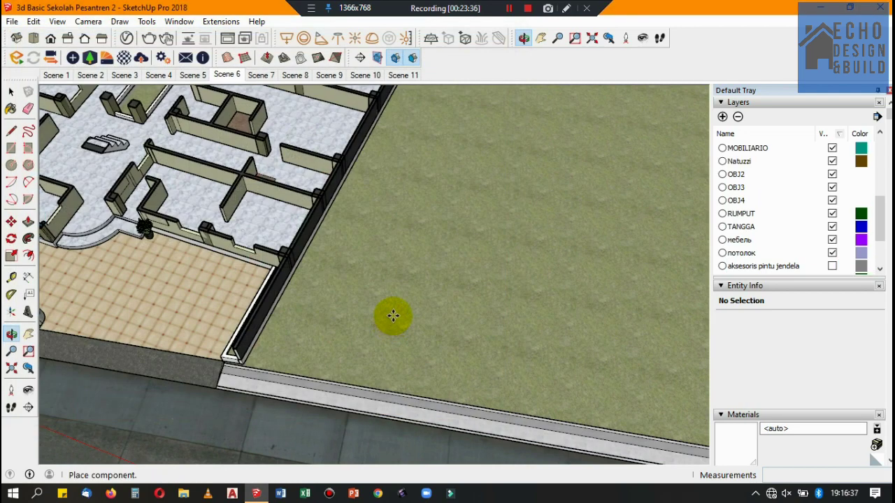
Step: Place the imported elm on the lawn and paste two copies around it
{"action": "left_click", "coordinate": [536, 304]}
{"action": "scroll", "coordinate": [489, 300], "scroll_direction": "down", "scroll_amount": 3}
{"action": "scroll", "coordinate": [461, 304], "scroll_direction": "up", "scroll_amount": 3}
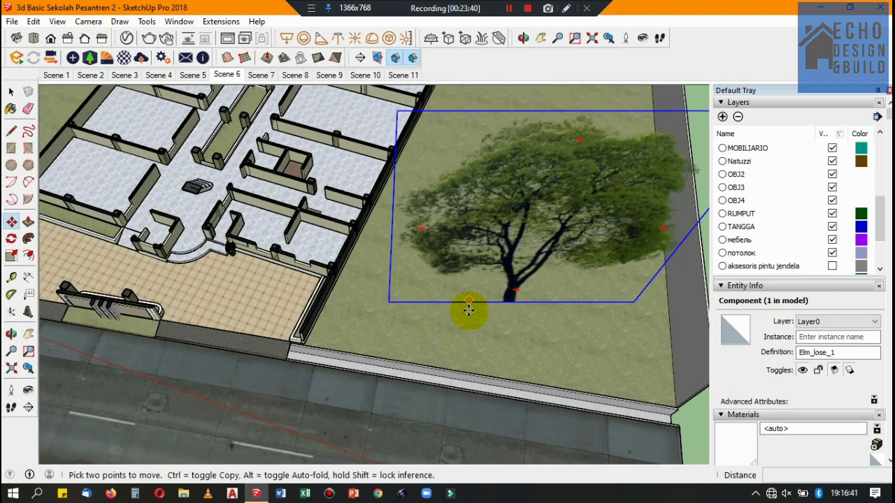
{"action": "key", "text": "ctrl+v"}
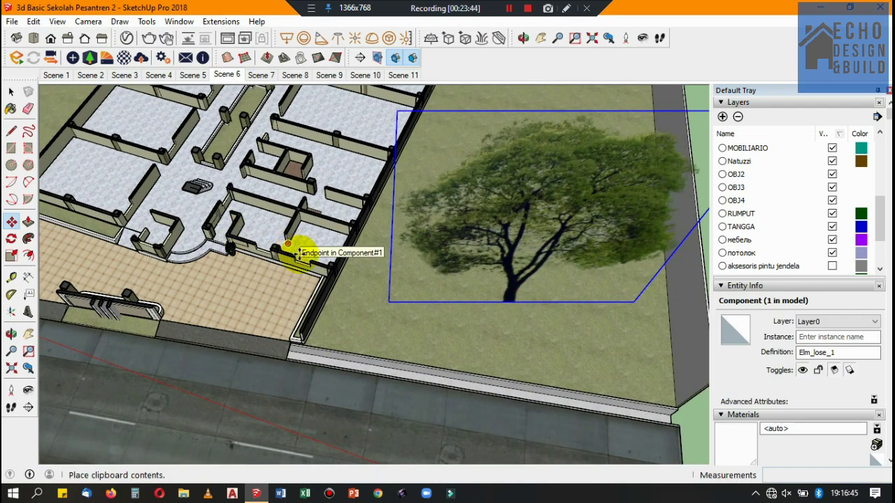
{"action": "scroll", "coordinate": [350, 273], "scroll_direction": "down", "scroll_amount": 2}
{"action": "scroll", "coordinate": [424, 296], "scroll_direction": "down", "scroll_amount": 2}
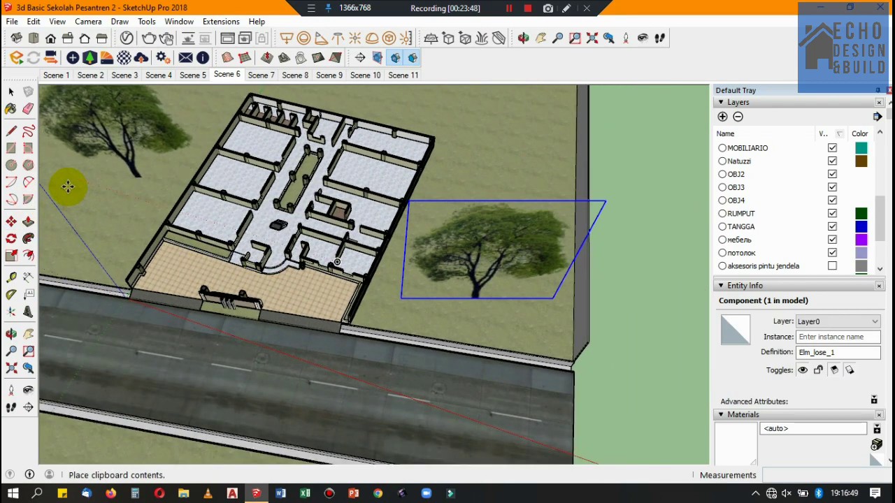
{"action": "scroll", "coordinate": [69, 193], "scroll_direction": "down", "scroll_amount": 3}
{"action": "scroll", "coordinate": [104, 200], "scroll_direction": "up", "scroll_amount": 3}
{"action": "scroll", "coordinate": [108, 198], "scroll_direction": "up", "scroll_amount": 2}
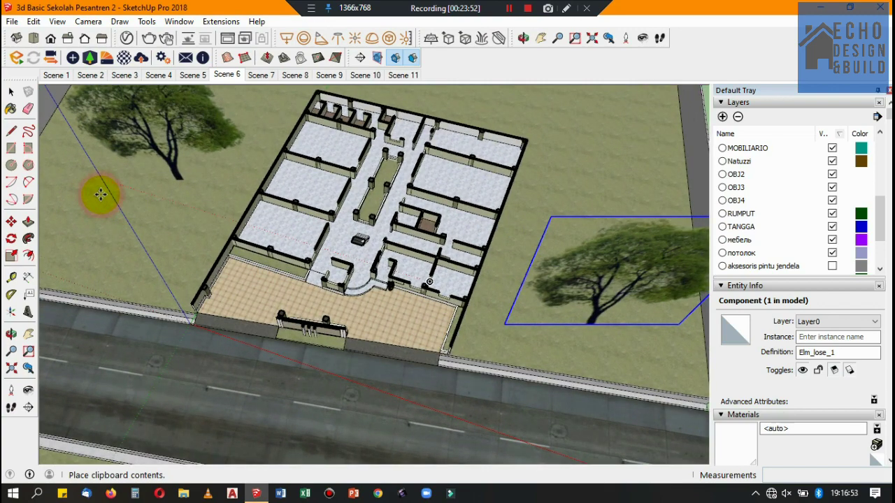
{"action": "left_click", "coordinate": [100, 195]}
{"action": "key", "text": "ctrl+v"}
{"action": "scroll", "coordinate": [176, 244], "scroll_direction": "down", "scroll_amount": 3}
{"action": "scroll", "coordinate": [236, 139], "scroll_direction": "down", "scroll_amount": 2}
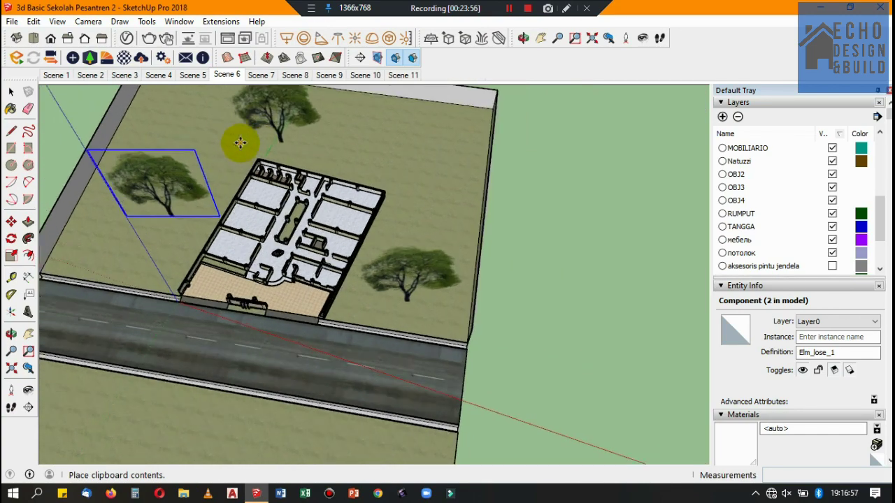
{"action": "scroll", "coordinate": [195, 133], "scroll_direction": "up", "scroll_amount": 3}
{"action": "left_click", "coordinate": [419, 136]}
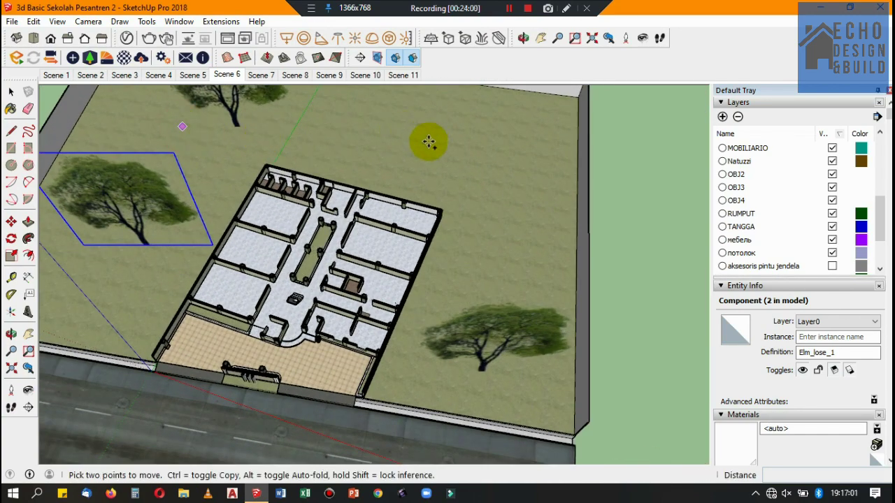
Step: Paste further elm copies behind the building, by the road and across it, then return to Scene 6
{"action": "key", "text": "ctrl+v"}
{"action": "left_click", "coordinate": [367, 135]}
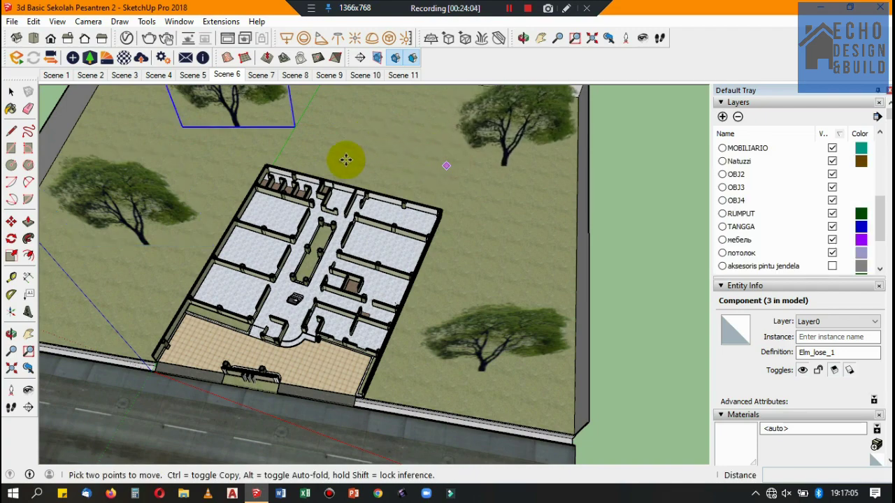
{"action": "key", "text": "ctrl+v"}
{"action": "scroll", "coordinate": [251, 269], "scroll_direction": "down", "scroll_amount": 2}
{"action": "scroll", "coordinate": [61, 298], "scroll_direction": "up", "scroll_amount": 3}
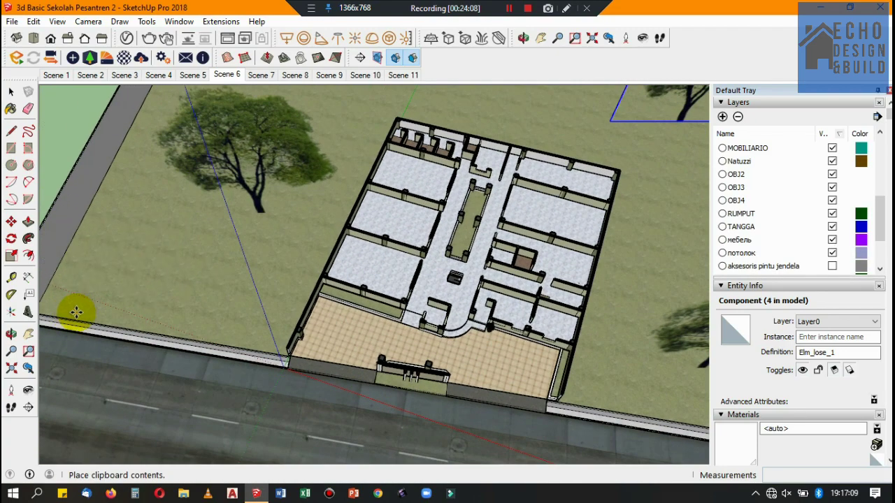
{"action": "left_click", "coordinate": [292, 178]}
{"action": "scroll", "coordinate": [291, 180], "scroll_direction": "down", "scroll_amount": 2}
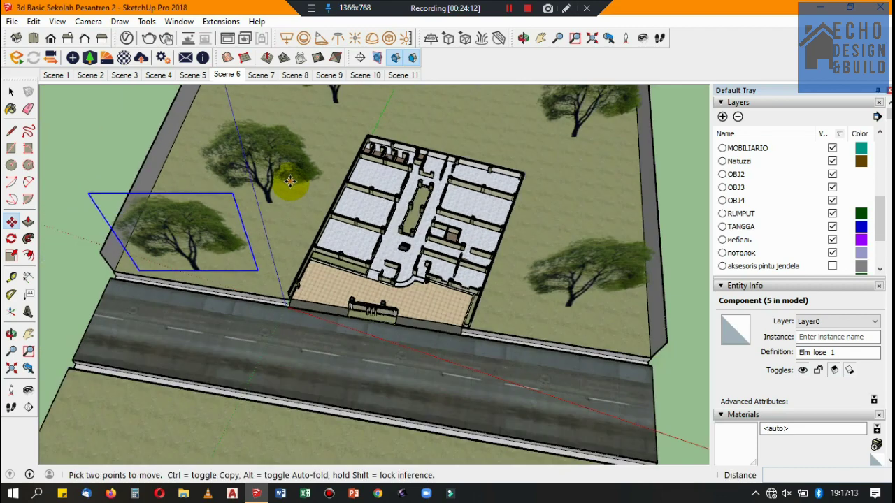
{"action": "key", "text": "ctrl+v"}
{"action": "scroll", "coordinate": [289, 184], "scroll_direction": "down", "scroll_amount": 2}
{"action": "scroll", "coordinate": [217, 343], "scroll_direction": "up", "scroll_amount": 1}
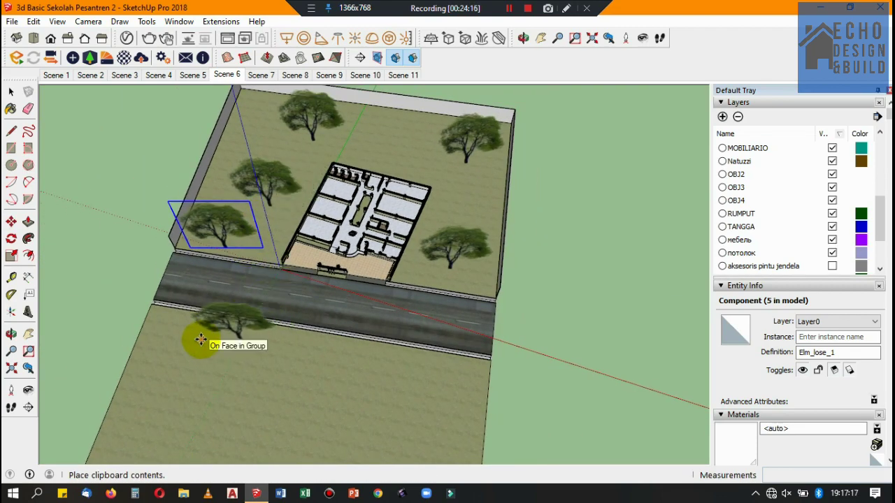
{"action": "key", "text": "ctrl+v"}
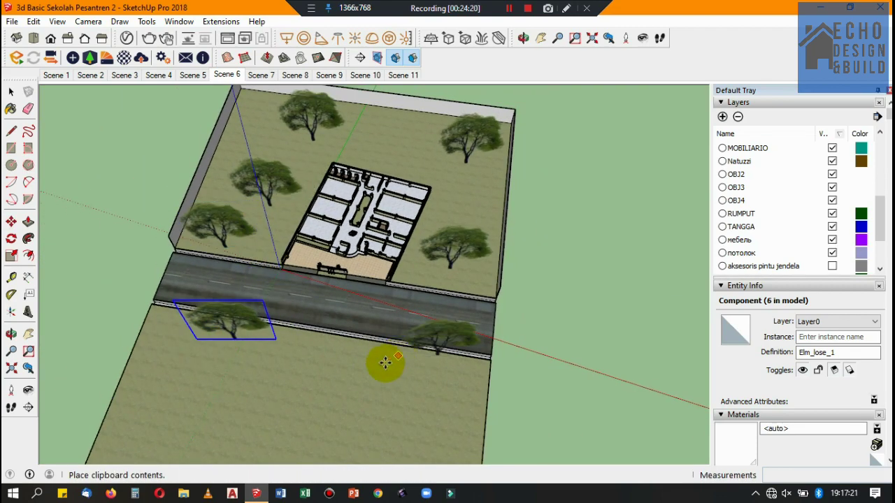
{"action": "left_click", "coordinate": [308, 375]}
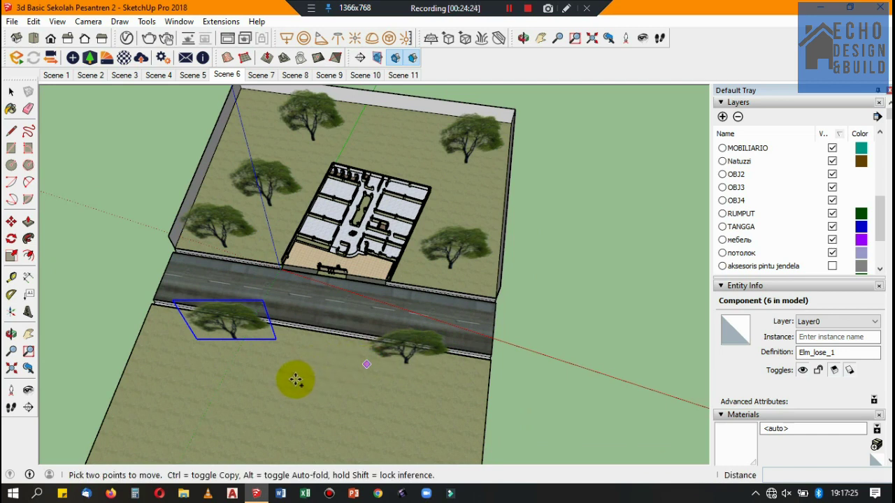
{"action": "key", "text": "ctrl+v"}
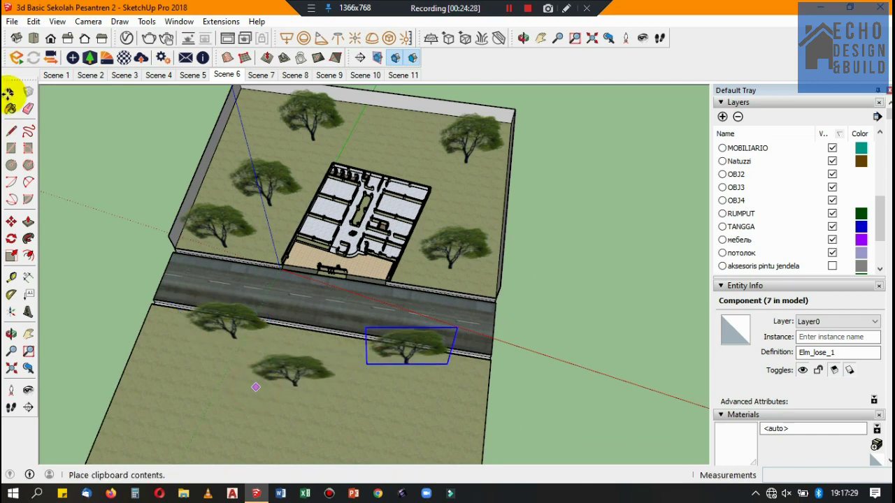
{"action": "left_click", "coordinate": [8, 90]}
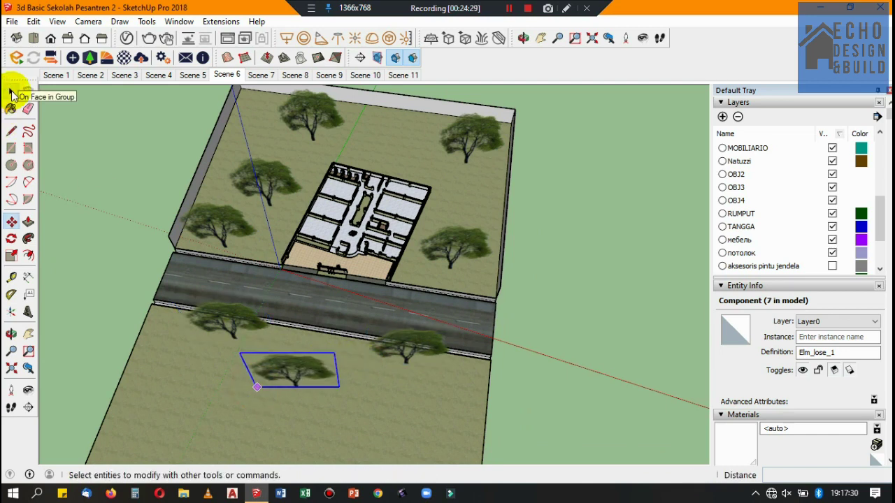
{"action": "left_click", "coordinate": [235, 77]}
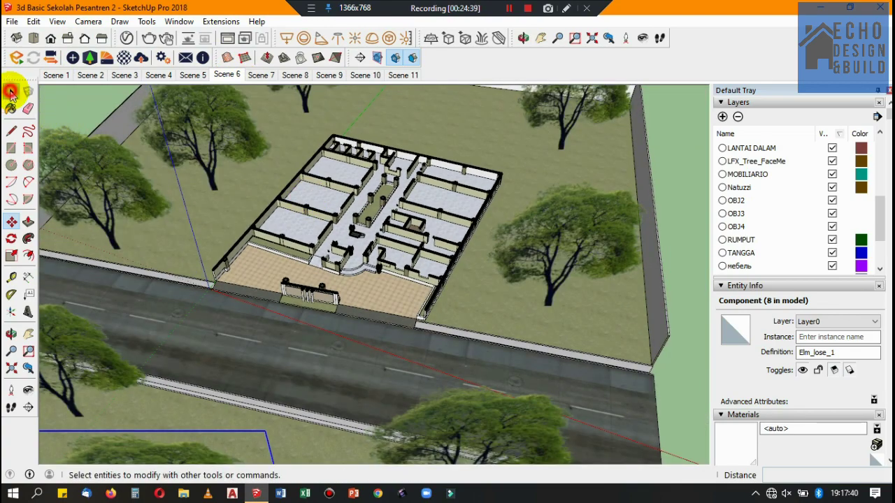
Step: Window-select the ground, road and elm trees, assign them to ENVIRONMENT, and hide that layer
{"action": "left_click", "coordinate": [10, 92]}
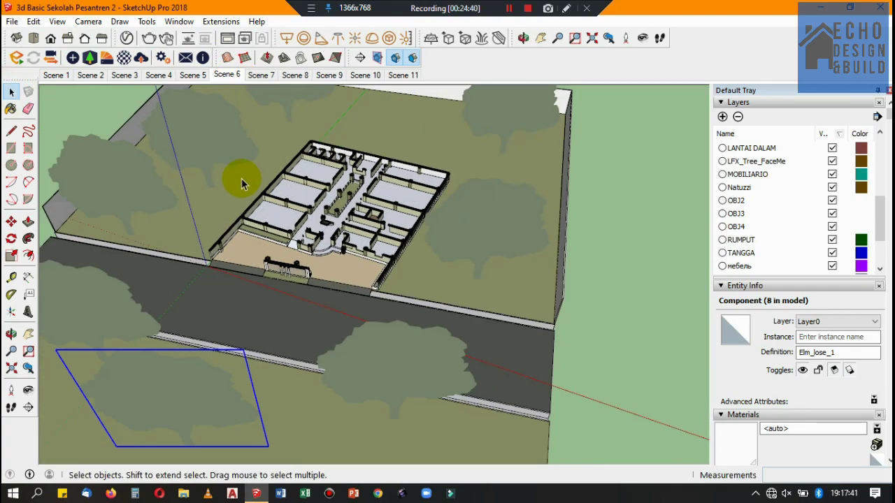
{"action": "left_click", "coordinate": [565, 188]}
{"action": "left_click_drag", "start_coordinate": [566, 404], "coordinate": [429, 103]}
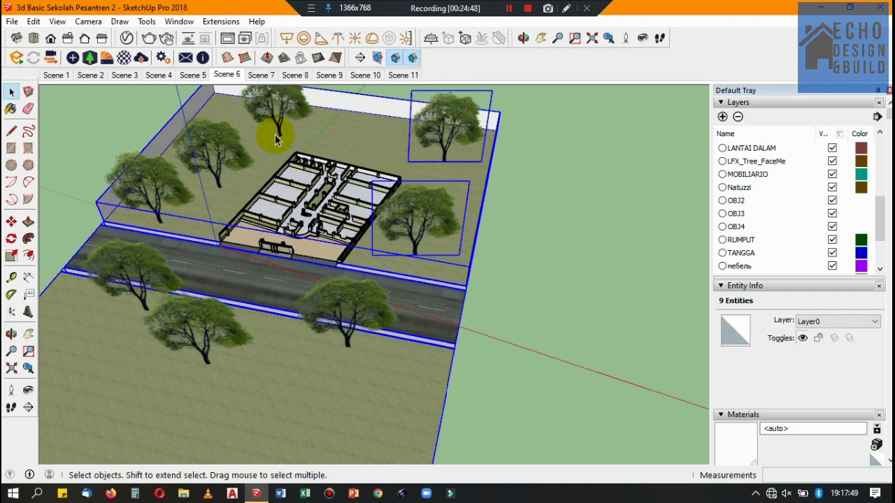
{"action": "left_click", "coordinate": [179, 358], "text": "ctrl"}
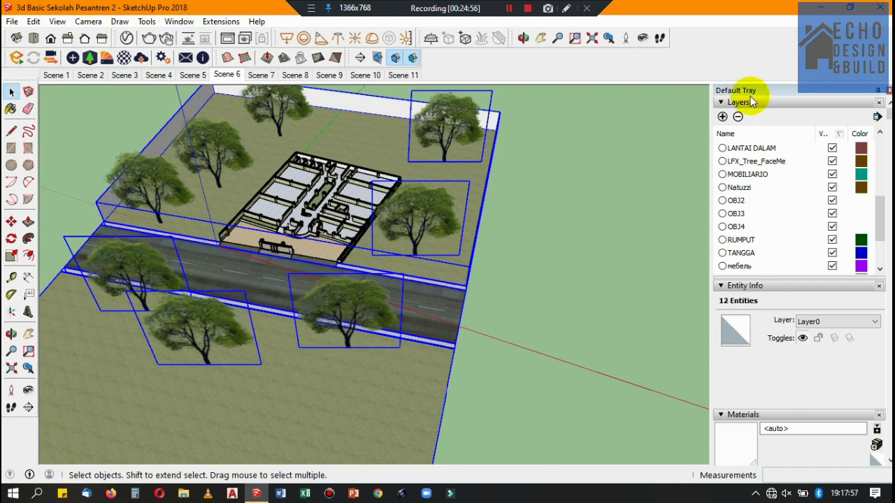
{"action": "scroll", "coordinate": [881, 197], "scroll_direction": "up", "scroll_amount": 2}
{"action": "scroll", "coordinate": [879, 193], "scroll_direction": "up", "scroll_amount": 1}
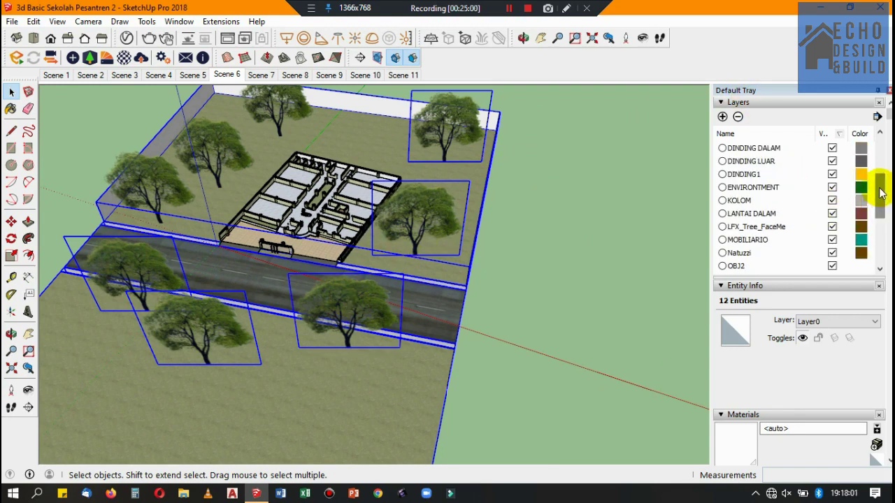
{"action": "left_click", "coordinate": [829, 321]}
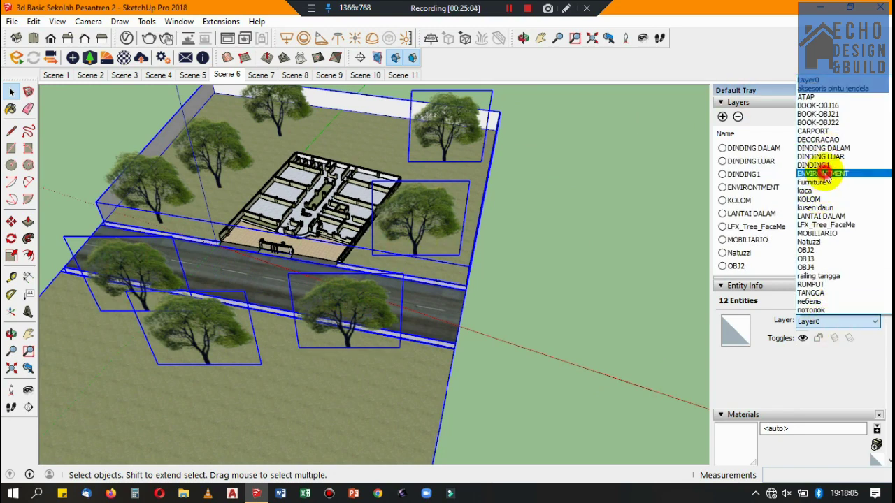
{"action": "left_click", "coordinate": [829, 175]}
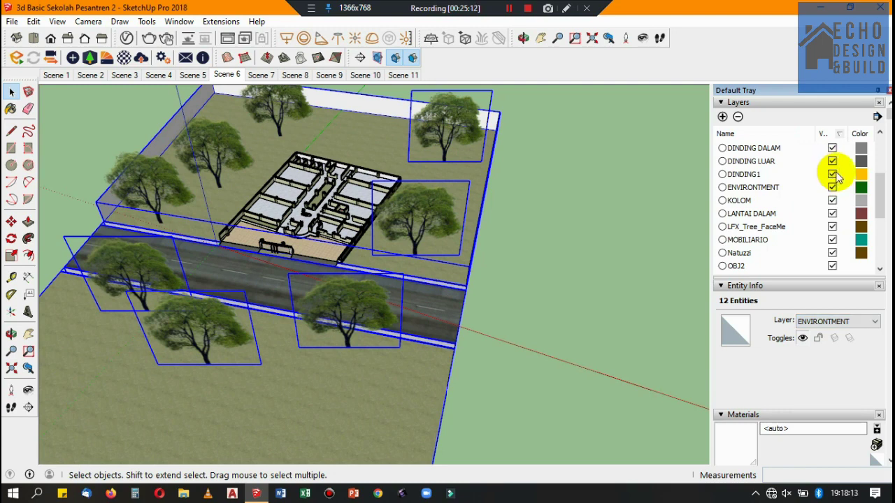
{"action": "left_click", "coordinate": [832, 188]}
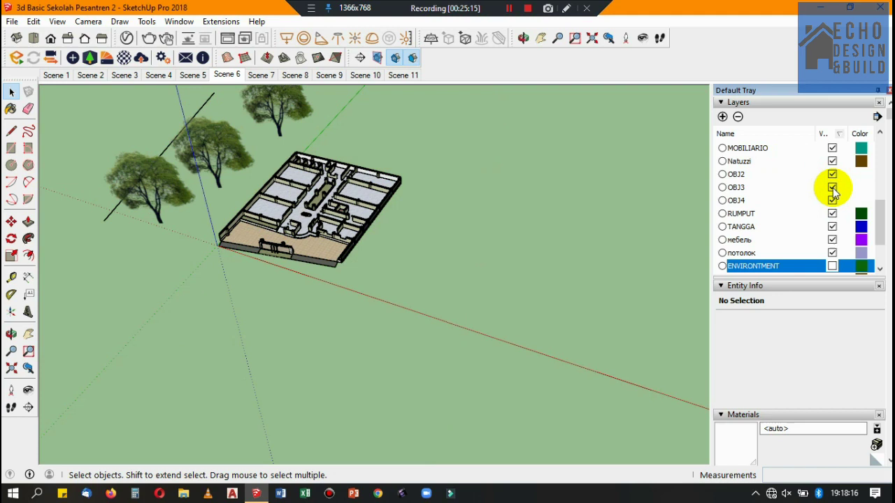
Step: Move the three still-visible trees onto the ENVIRONMENT layer
{"action": "left_click", "coordinate": [176, 184]}
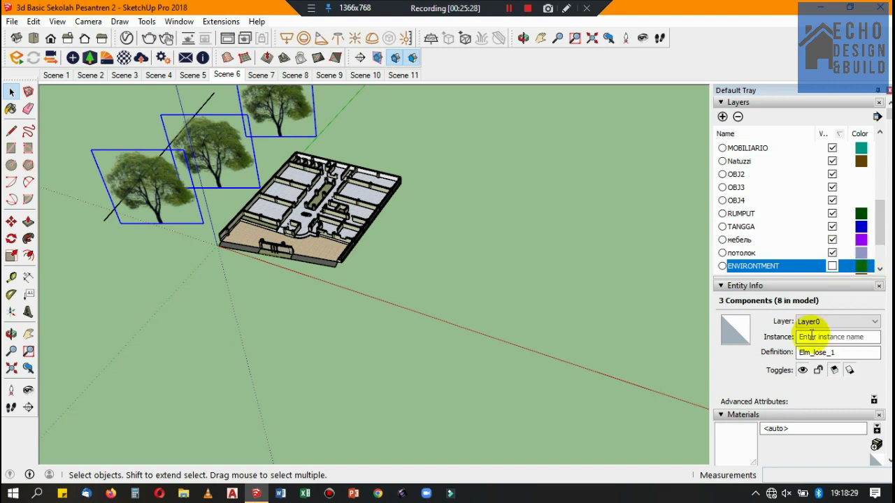
{"action": "left_click", "coordinate": [835, 321]}
{"action": "left_click", "coordinate": [816, 171]}
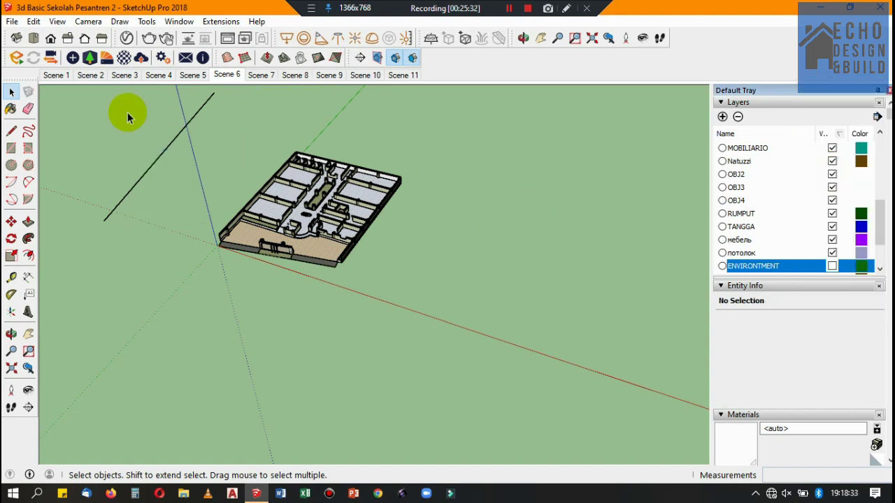
Step: Delete the stray black line and update Scene 6
{"action": "left_click", "coordinate": [169, 178]}
{"action": "key", "text": "Delete"}
{"action": "scroll", "coordinate": [318, 198], "scroll_direction": "down", "scroll_amount": 1}
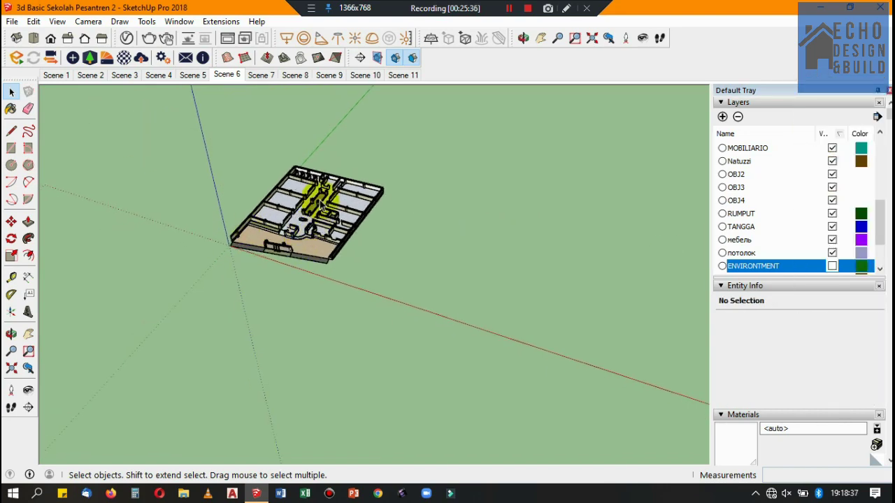
{"action": "scroll", "coordinate": [321, 198], "scroll_direction": "up", "scroll_amount": 3}
{"action": "scroll", "coordinate": [265, 193], "scroll_direction": "up", "scroll_amount": 2}
{"action": "scroll", "coordinate": [440, 366], "scroll_direction": "up", "scroll_amount": 2}
{"action": "scroll", "coordinate": [441, 181], "scroll_direction": "up", "scroll_amount": 1}
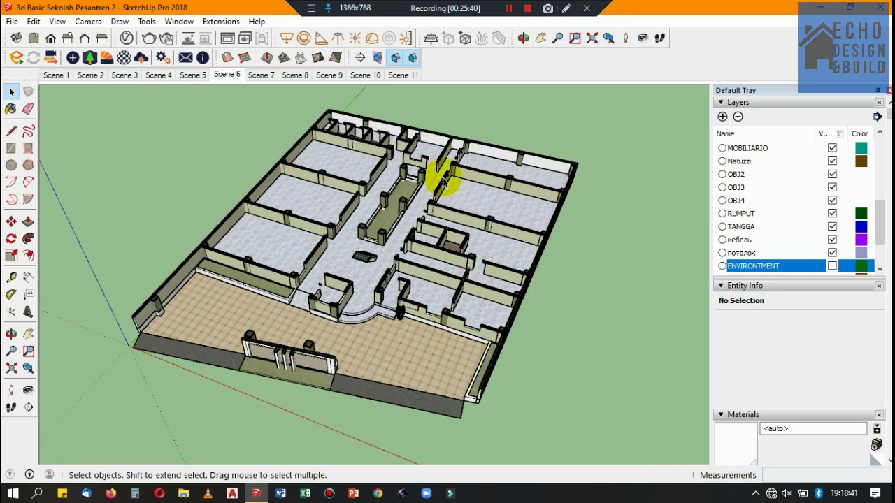
{"action": "right_click", "coordinate": [228, 75]}
{"action": "left_click", "coordinate": [241, 127]}
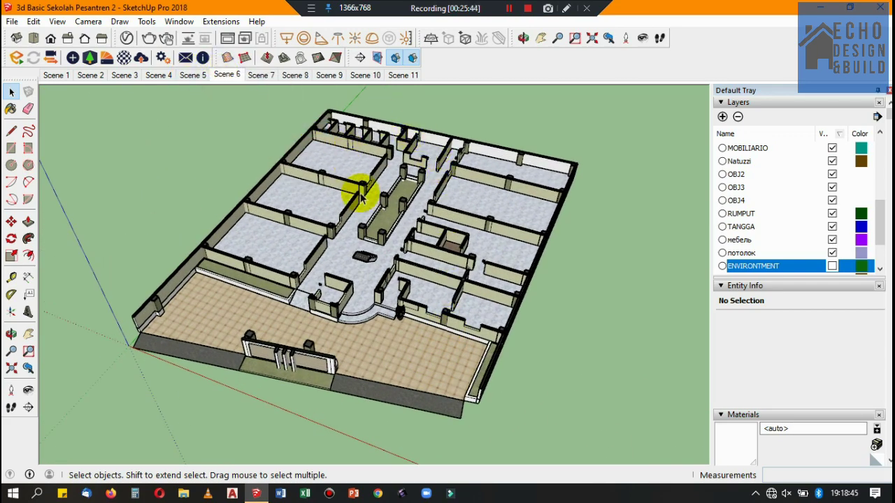
Step: Make the ENVIRONMENT layer visible again and view the site from higher up
{"action": "left_click", "coordinate": [831, 266]}
{"action": "scroll", "coordinate": [499, 230], "scroll_direction": "down", "scroll_amount": 3}
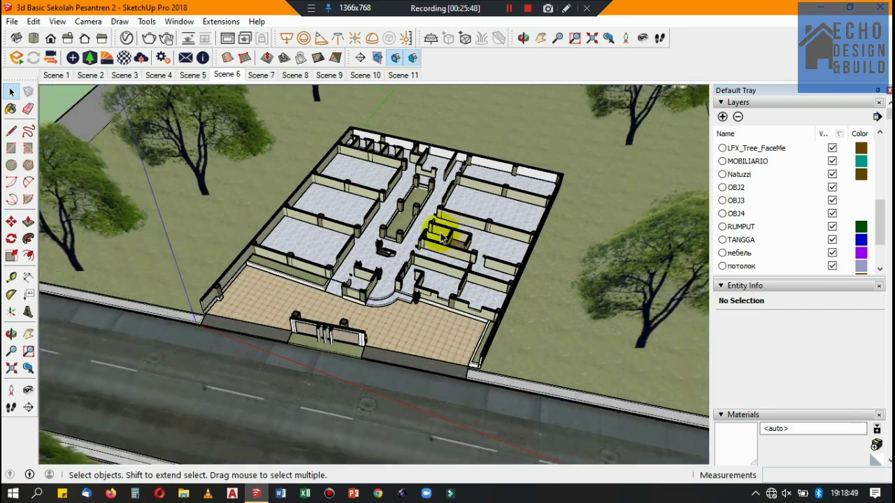
{"action": "scroll", "coordinate": [395, 183], "scroll_direction": "down", "scroll_amount": 3}
{"action": "middle_click_drag", "start_coordinate": [409, 174], "coordinate": [429, 144]}
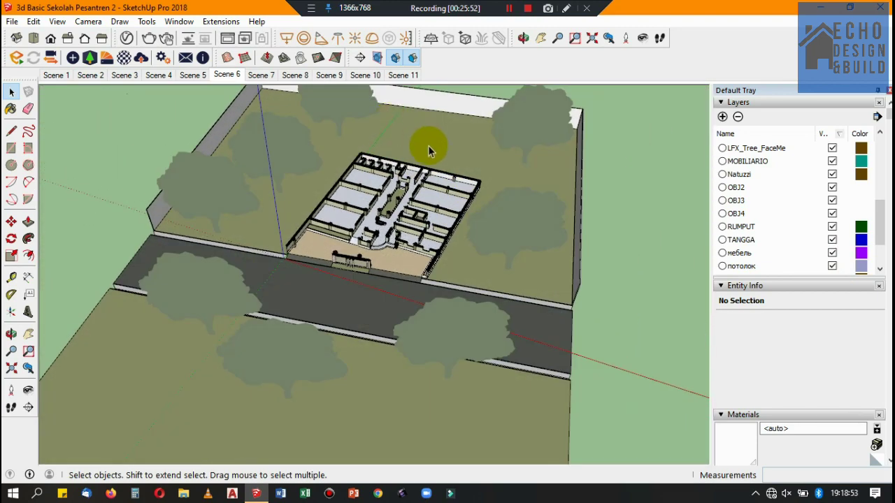
{"action": "scroll", "coordinate": [360, 270], "scroll_direction": "up", "scroll_amount": 2}
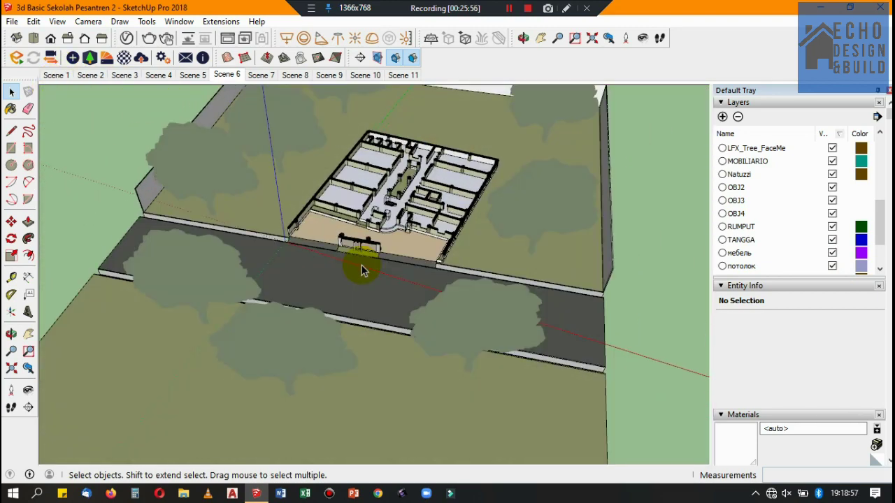
{"action": "scroll", "coordinate": [424, 209], "scroll_direction": "up", "scroll_amount": 2}
{"action": "scroll", "coordinate": [369, 219], "scroll_direction": "up", "scroll_amount": 2}
{"action": "scroll", "coordinate": [402, 161], "scroll_direction": "down", "scroll_amount": 2}
Step: Zoom in, select the indoor potted plant group and copy it with Edit > Copy
{"action": "scroll", "coordinate": [387, 165], "scroll_direction": "up", "scroll_amount": 2}
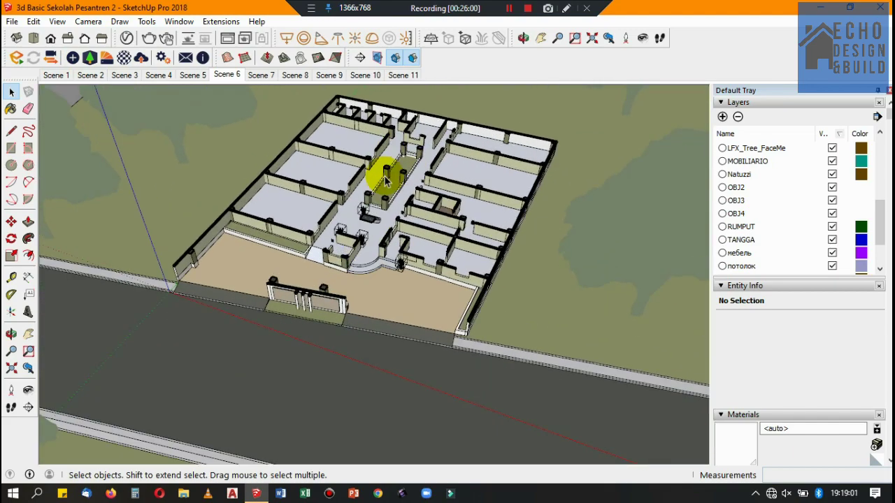
{"action": "scroll", "coordinate": [367, 187], "scroll_direction": "up", "scroll_amount": 2}
{"action": "scroll", "coordinate": [369, 155], "scroll_direction": "up", "scroll_amount": 2}
{"action": "scroll", "coordinate": [357, 188], "scroll_direction": "up", "scroll_amount": 2}
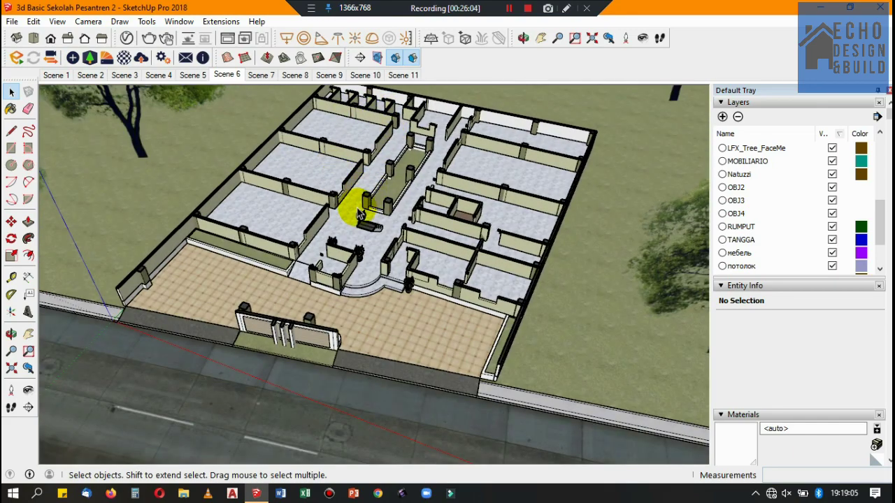
{"action": "left_click", "coordinate": [362, 209]}
{"action": "scroll", "coordinate": [366, 208], "scroll_direction": "up", "scroll_amount": 2}
{"action": "scroll", "coordinate": [385, 210], "scroll_direction": "up", "scroll_amount": 2}
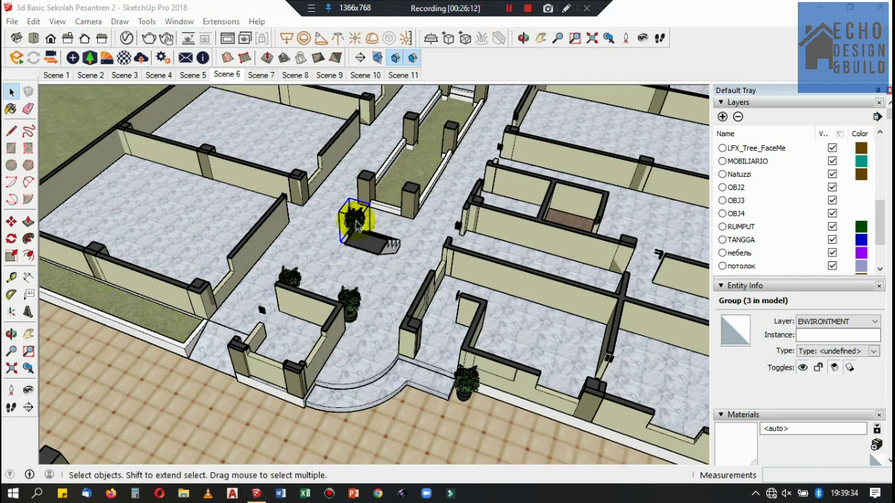
{"action": "left_click", "coordinate": [34, 23]}
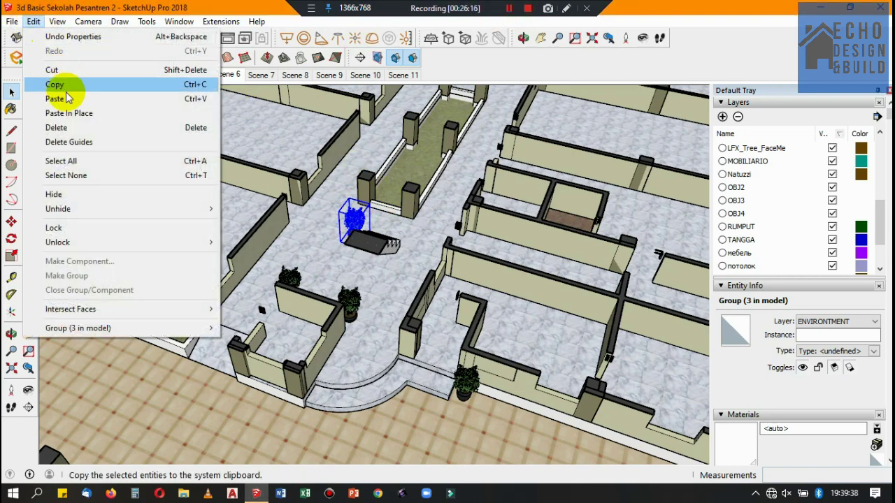
{"action": "left_click", "coordinate": [61, 82]}
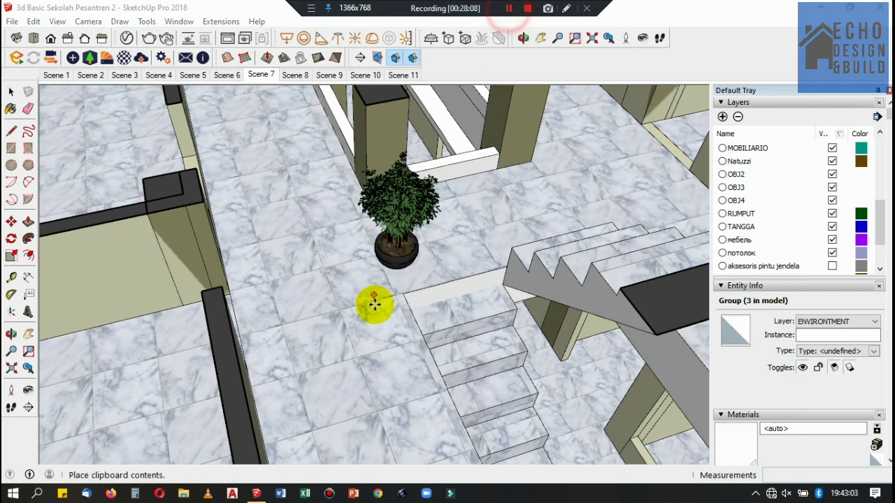
Step: Set the pasted potted plant on the floor, then Paste In Place another copy
{"action": "left_click", "coordinate": [352, 341]}
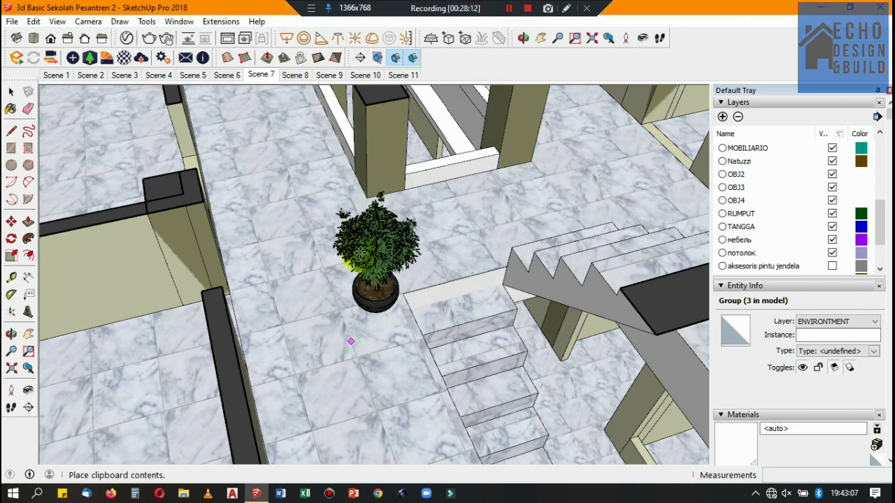
{"action": "left_click", "coordinate": [34, 22]}
{"action": "left_click", "coordinate": [84, 112]}
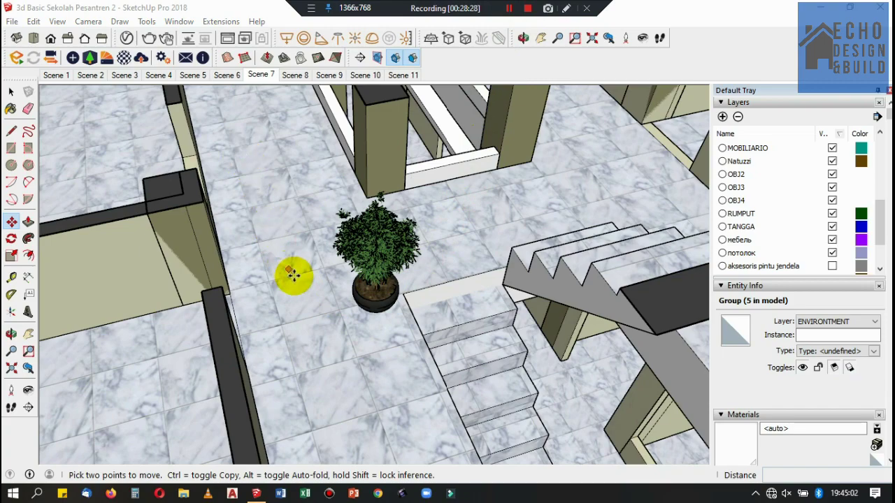
{"action": "scroll", "coordinate": [320, 270], "scroll_direction": "down", "scroll_amount": 2}
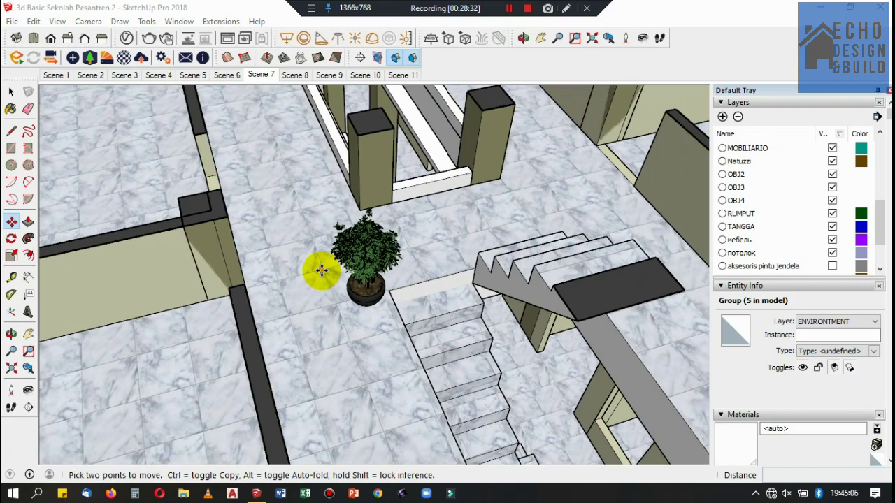
{"action": "scroll", "coordinate": [321, 269], "scroll_direction": "down", "scroll_amount": 2}
{"action": "scroll", "coordinate": [378, 243], "scroll_direction": "up", "scroll_amount": 2}
{"action": "scroll", "coordinate": [391, 248], "scroll_direction": "up", "scroll_amount": 2}
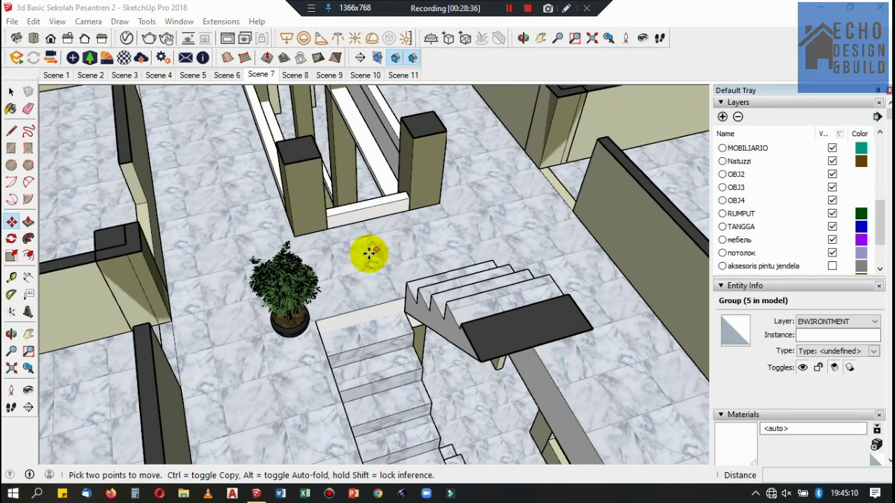
{"action": "scroll", "coordinate": [369, 253], "scroll_direction": "down", "scroll_amount": 1}
{"action": "left_click", "coordinate": [34, 21]}
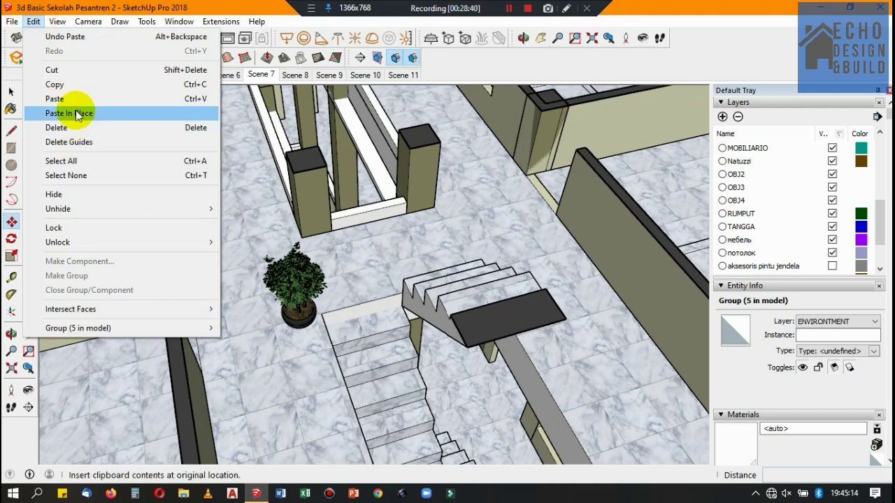
{"action": "left_click", "coordinate": [75, 113]}
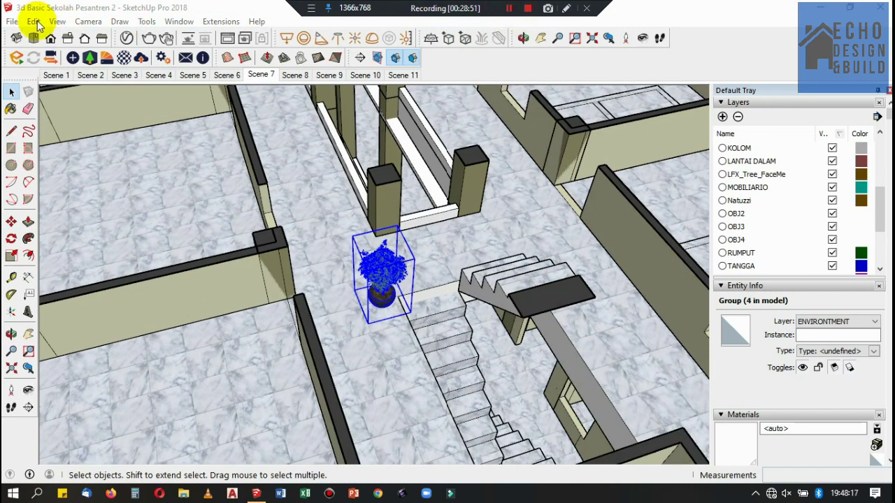
Step: Set a pasted potted plant down beside the stairs
{"action": "left_click", "coordinate": [33, 21]}
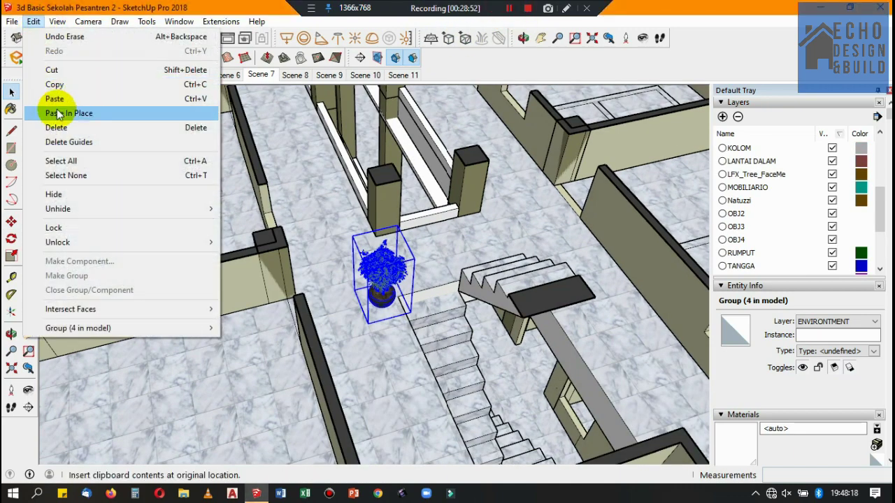
{"action": "key", "text": "Escape"}
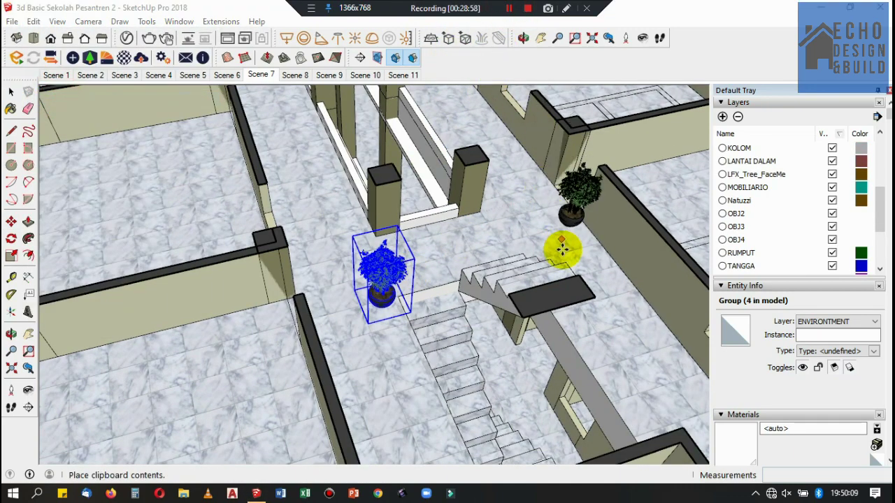
{"action": "scroll", "coordinate": [559, 248], "scroll_direction": "up", "scroll_amount": 3}
{"action": "scroll", "coordinate": [495, 254], "scroll_direction": "up", "scroll_amount": 3}
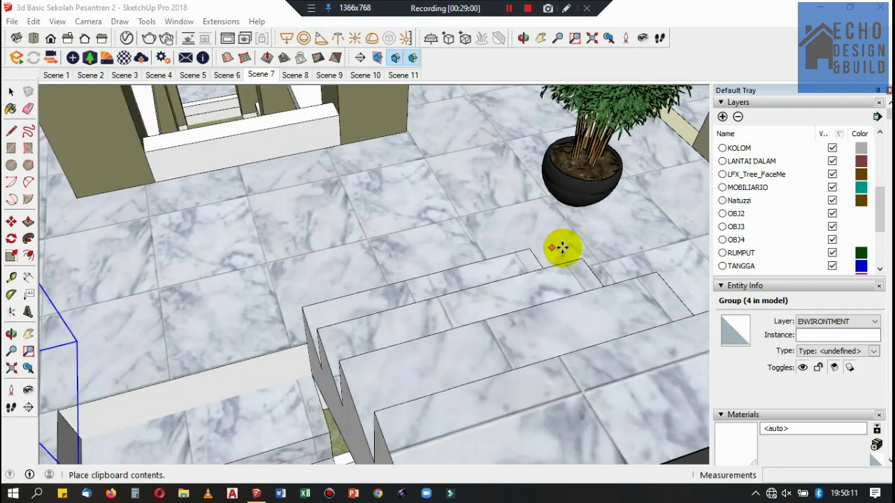
{"action": "scroll", "coordinate": [562, 248], "scroll_direction": "up", "scroll_amount": 3}
{"action": "left_click", "coordinate": [583, 254]}
Step: Orbit to the floor and move the plant 0.55m toward the staircase
{"action": "left_click", "coordinate": [11, 334]}
{"action": "left_click_drag", "start_coordinate": [463, 299], "coordinate": [488, 310]}
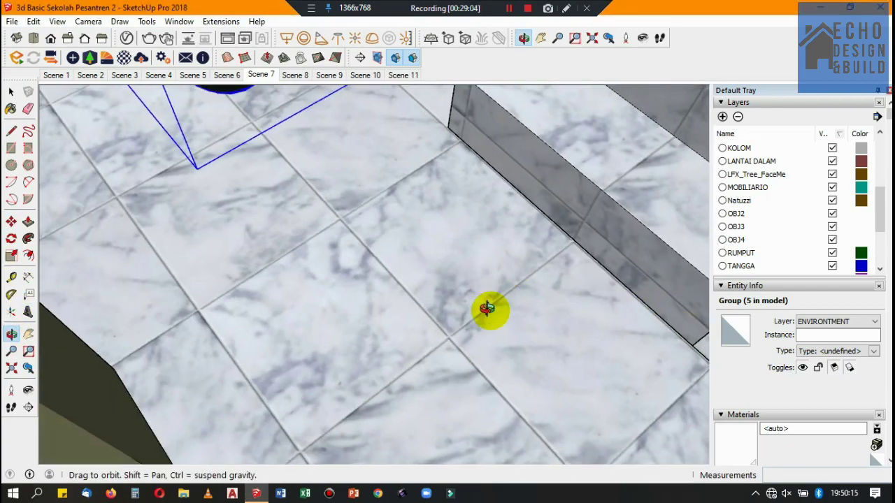
{"action": "scroll", "coordinate": [487, 309], "scroll_direction": "down", "scroll_amount": 5}
{"action": "left_click_drag", "start_coordinate": [455, 353], "coordinate": [419, 321]}
{"action": "left_click", "coordinate": [11, 222]}
{"action": "left_click", "coordinate": [376, 255]}
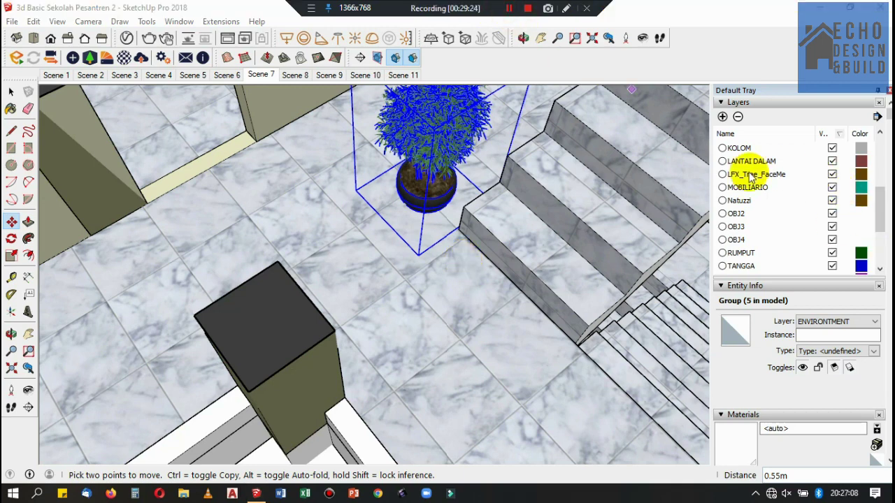
{"action": "mouse_move", "coordinate": [878, 196]}
{"action": "left_mouse_down"}
{"action": "mouse_move", "coordinate": [881, 186]}
{"action": "mouse_move", "coordinate": [879, 246]}
{"action": "left_mouse_up"}
Step: Turn the railing tangga layer visible again
{"action": "left_click", "coordinate": [832, 266]}
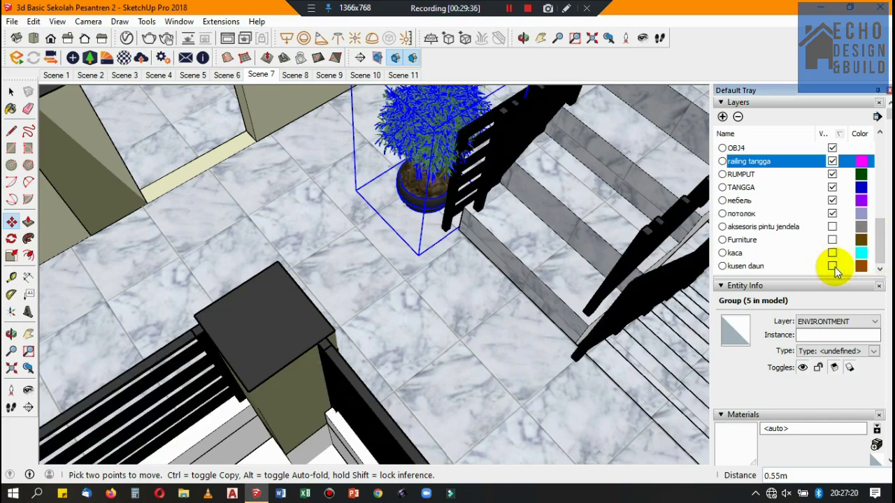
{"action": "scroll", "coordinate": [519, 199], "scroll_direction": "down", "scroll_amount": 2}
{"action": "scroll", "coordinate": [519, 198], "scroll_direction": "down", "scroll_amount": 2}
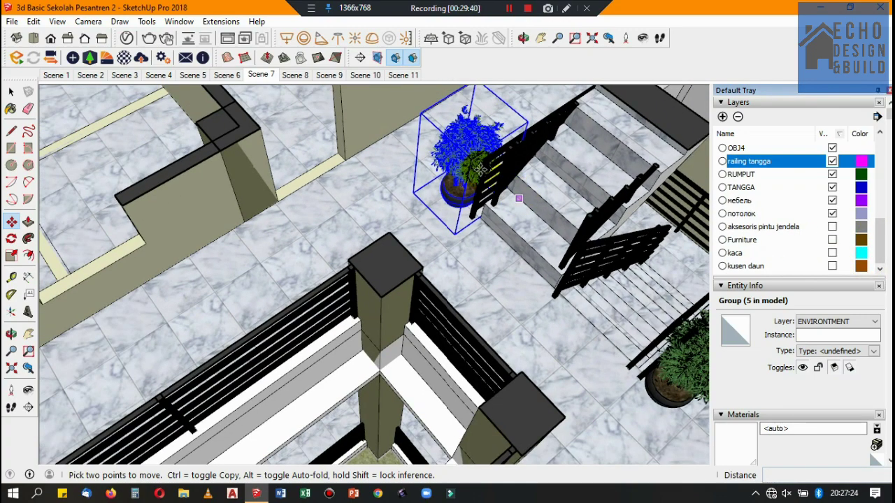
{"action": "scroll", "coordinate": [519, 199], "scroll_direction": "down", "scroll_amount": 2}
Step: Select the potted plant beside the stairs and start moving it from its base corner
{"action": "left_click", "coordinate": [12, 91]}
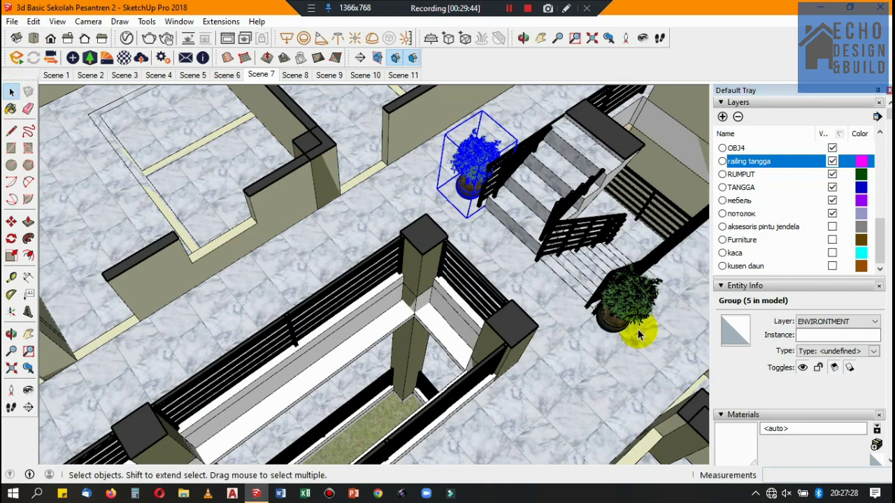
{"action": "left_click", "coordinate": [615, 330]}
{"action": "scroll", "coordinate": [615, 332], "scroll_direction": "up", "scroll_amount": 2}
{"action": "scroll", "coordinate": [615, 332], "scroll_direction": "up", "scroll_amount": 2}
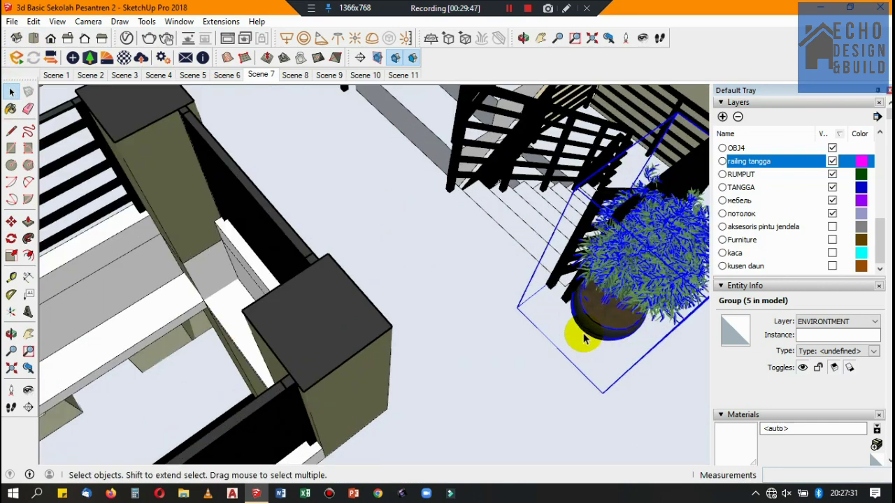
{"action": "left_click", "coordinate": [12, 221]}
{"action": "left_click", "coordinate": [532, 316]}
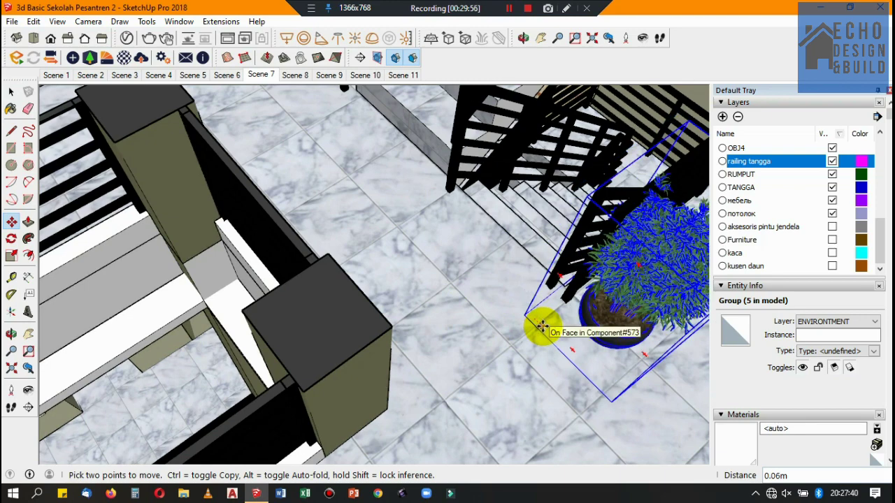
Step: Add the upper potted plant to the selection so both plants are selected
{"action": "middle_click_drag", "start_coordinate": [542, 326], "coordinate": [485, 111]}
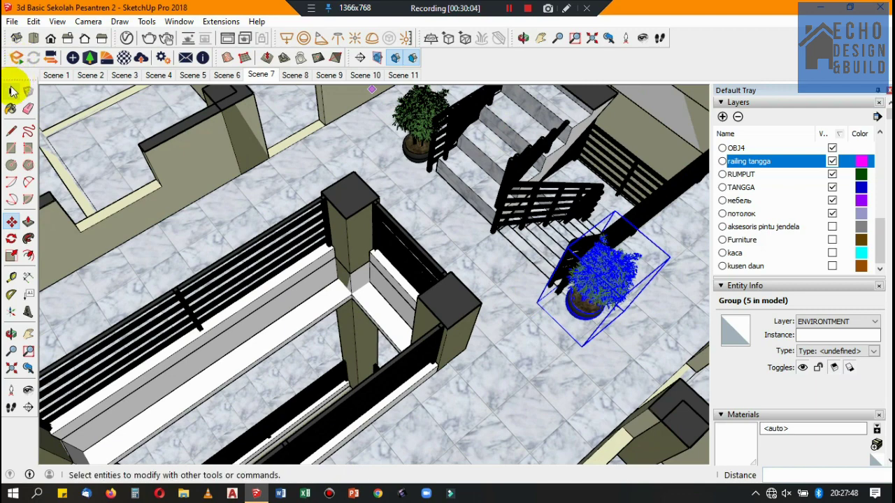
{"action": "left_click", "coordinate": [11, 91]}
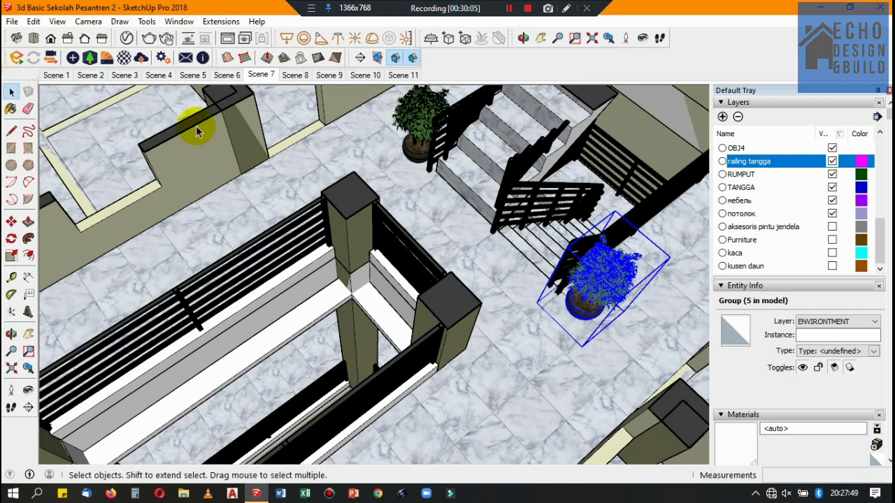
{"action": "left_click", "coordinate": [415, 152], "text": "shift"}
{"action": "middle_click_drag", "start_coordinate": [549, 305], "coordinate": [517, 279]}
{"action": "left_click", "coordinate": [32, 21]}
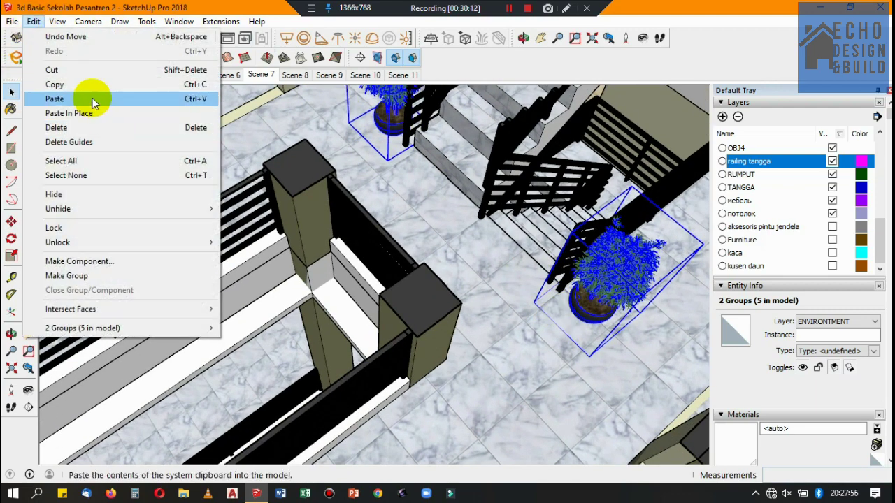
Step: Paste in place another copy of the two potted plants
{"action": "key", "text": "Escape"}
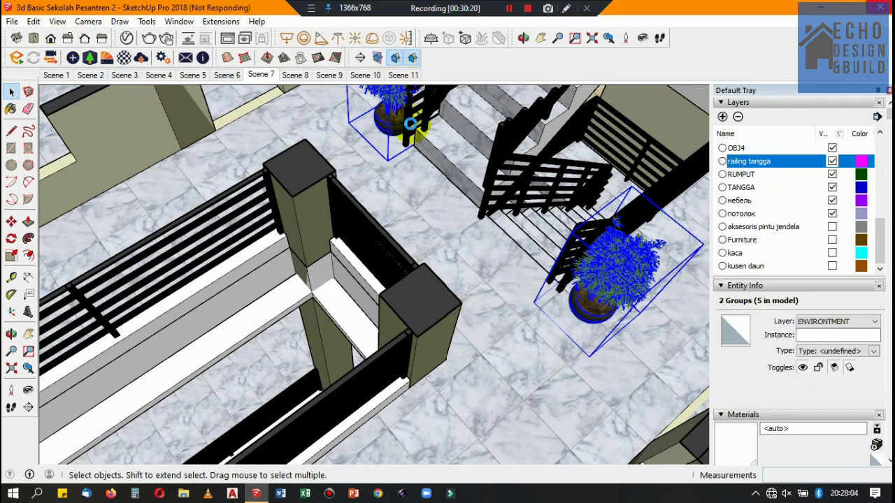
{"action": "left_click", "coordinate": [432, 127]}
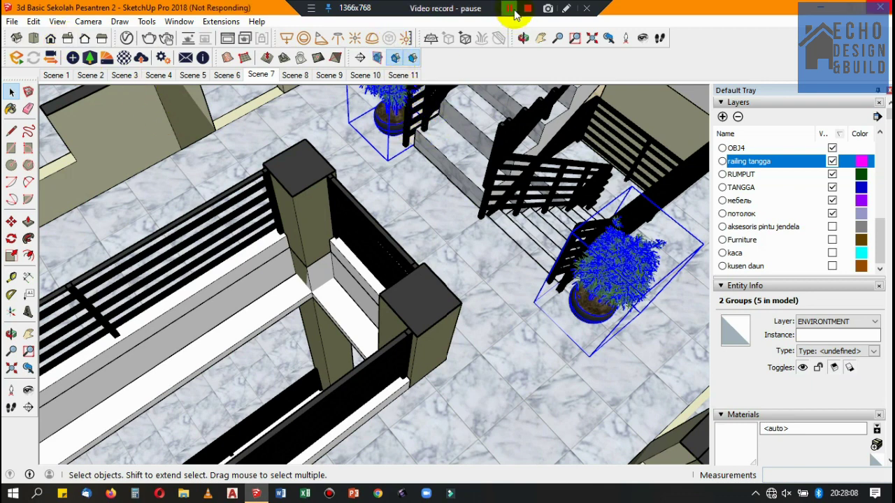
{"action": "left_click", "coordinate": [34, 21]}
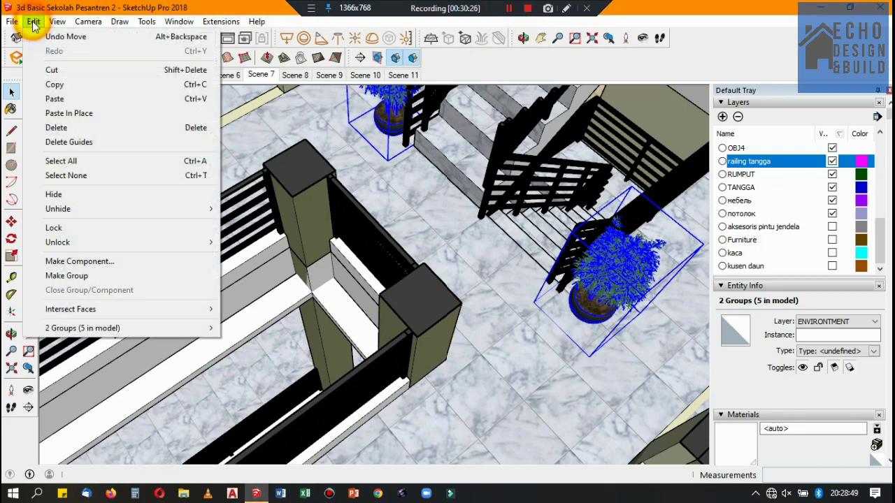
{"action": "left_click", "coordinate": [64, 114]}
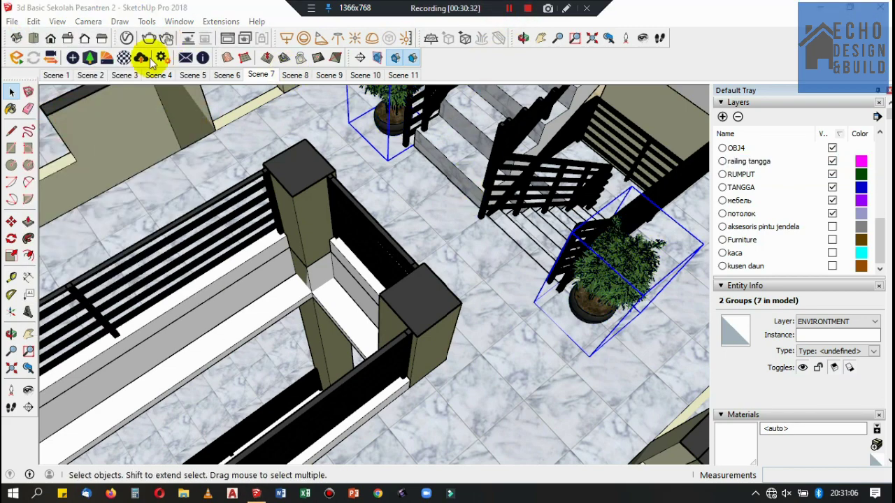
Step: Start moving the pasted plants about 6.63m, then jump to the Scene 8 view
{"action": "left_click", "coordinate": [10, 220]}
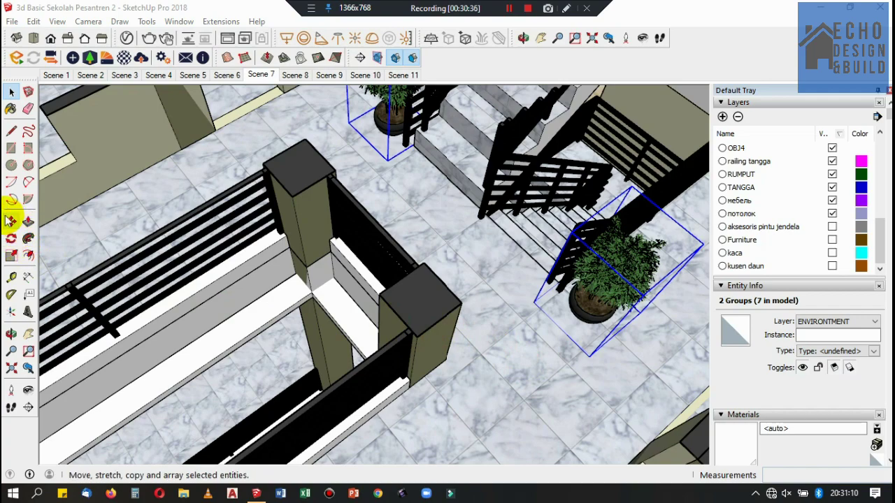
{"action": "left_click", "coordinate": [439, 355]}
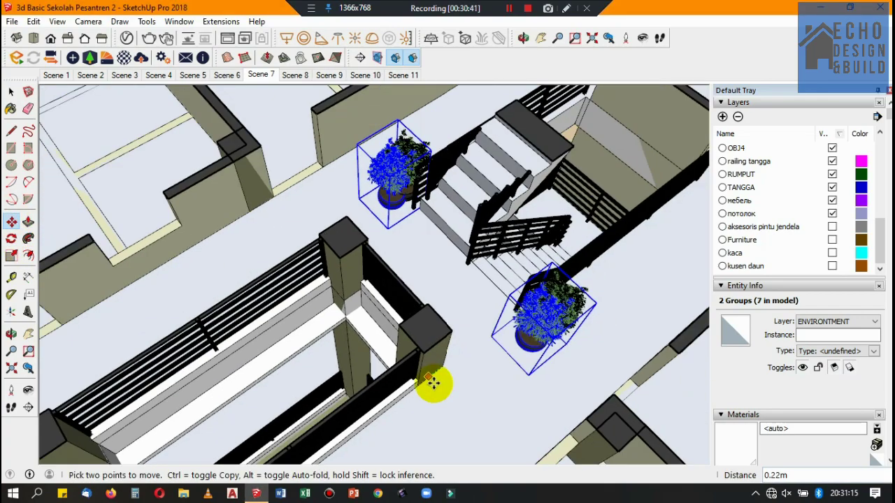
{"action": "left_click", "coordinate": [293, 76]}
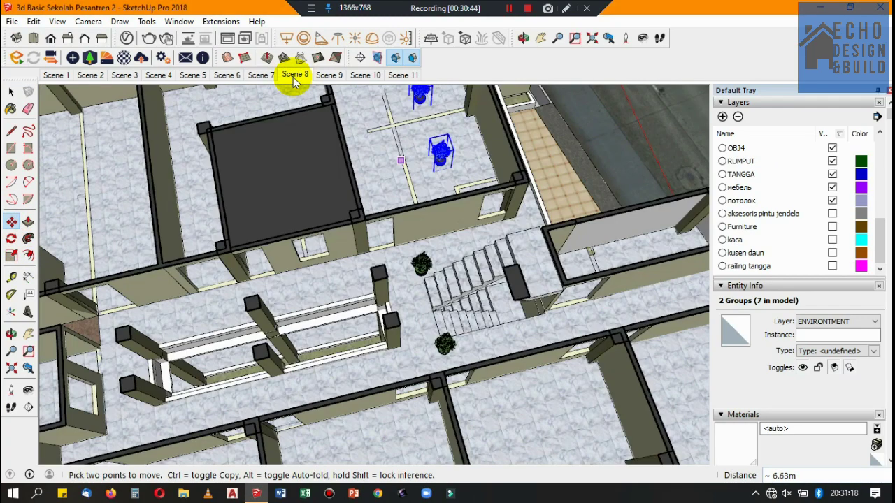
Step: Show the Scene 8 camera view and zoom in and out around the stairs
{"action": "left_click", "coordinate": [292, 77]}
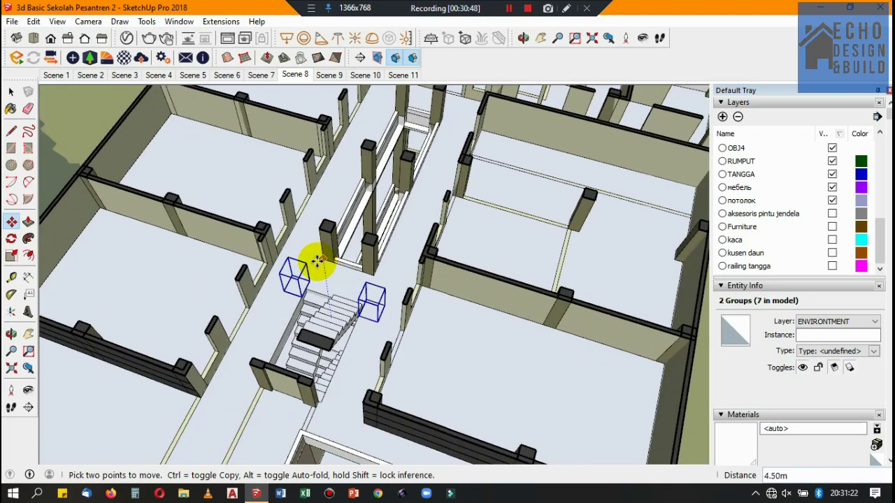
{"action": "scroll", "coordinate": [318, 260], "scroll_direction": "up", "scroll_amount": 2}
{"action": "scroll", "coordinate": [319, 257], "scroll_direction": "up", "scroll_amount": 2}
{"action": "scroll", "coordinate": [323, 259], "scroll_direction": "up", "scroll_amount": 2}
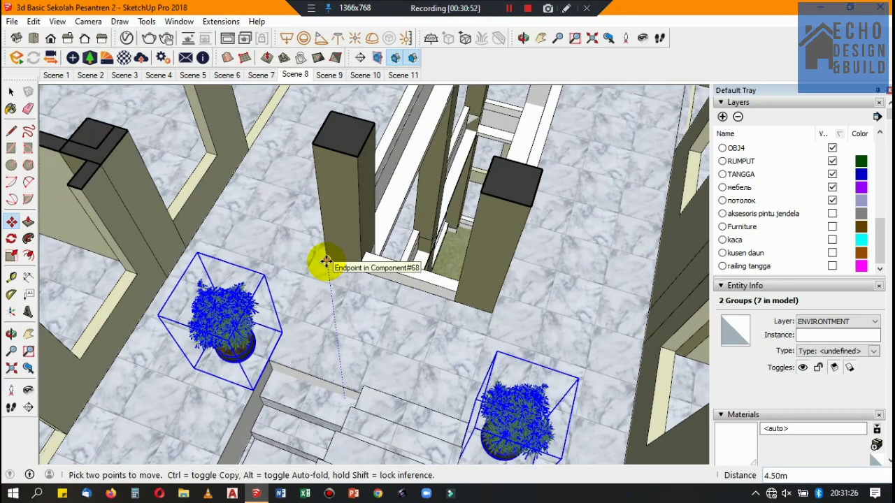
{"action": "scroll", "coordinate": [259, 210], "scroll_direction": "down", "scroll_amount": 1}
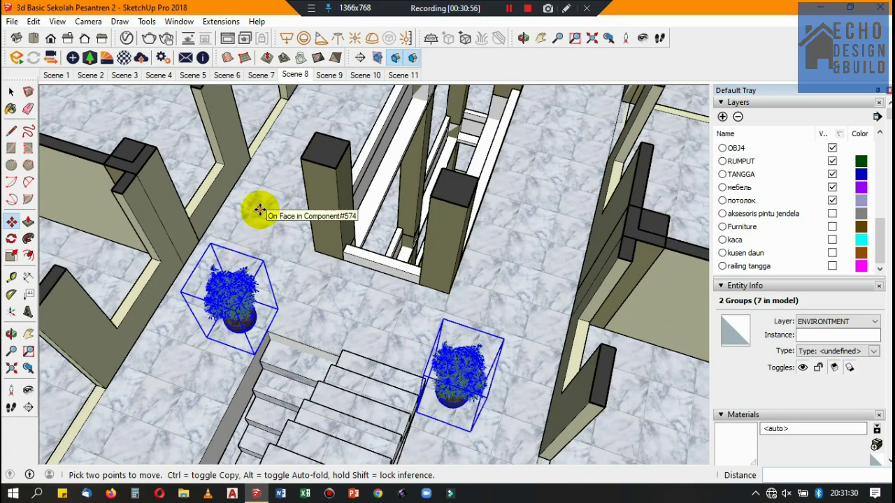
{"action": "scroll", "coordinate": [259, 210], "scroll_direction": "down", "scroll_amount": 1}
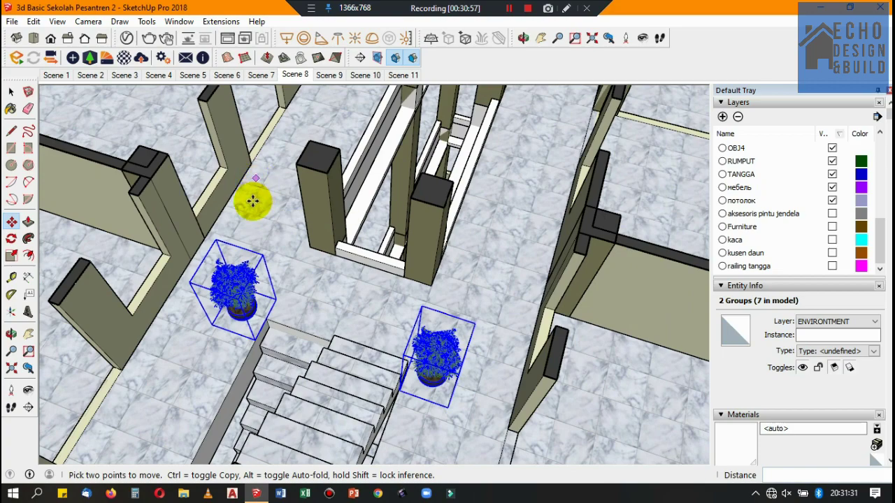
Step: In Scene 7, paste the two plants in place and drop them at the stair top
{"action": "left_click", "coordinate": [264, 79]}
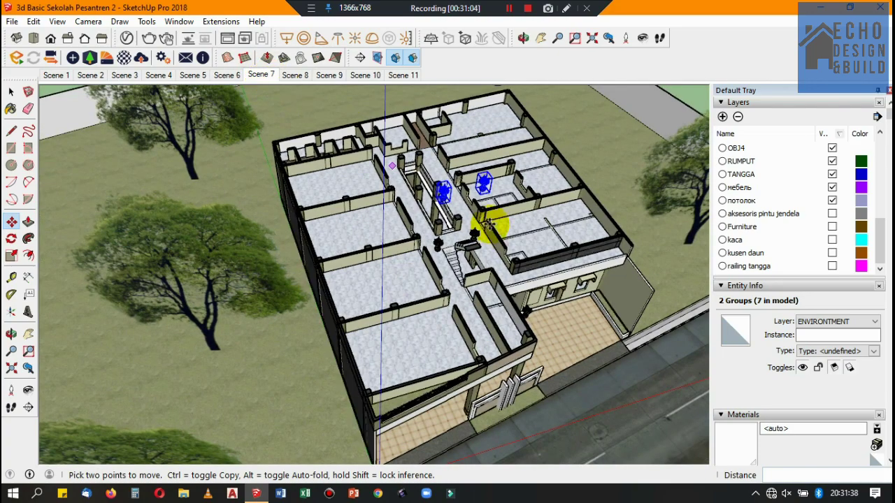
{"action": "scroll", "coordinate": [455, 205], "scroll_direction": "up", "scroll_amount": 2}
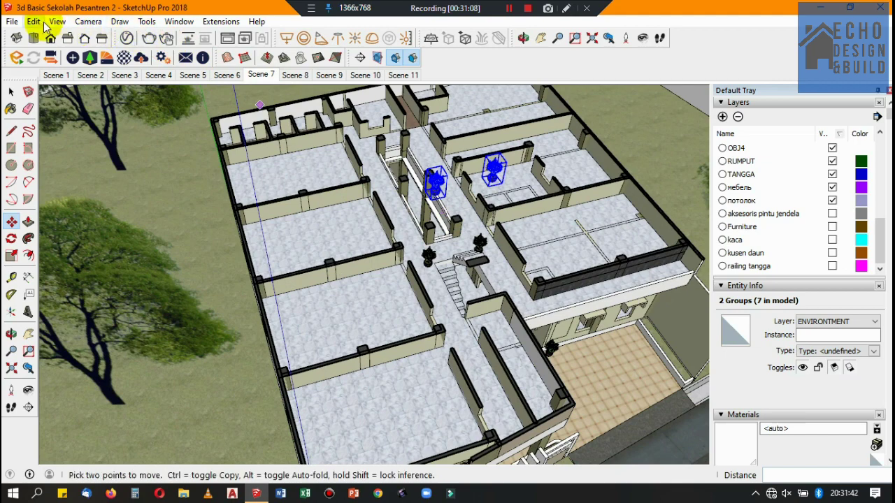
{"action": "left_click", "coordinate": [34, 22]}
{"action": "left_click", "coordinate": [73, 111]}
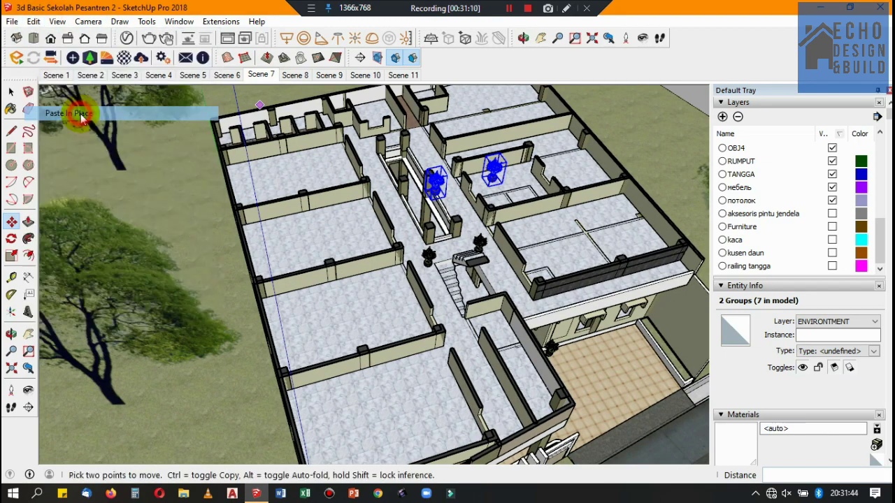
{"action": "left_click", "coordinate": [454, 245]}
{"action": "scroll", "coordinate": [485, 189], "scroll_direction": "up", "scroll_amount": 1}
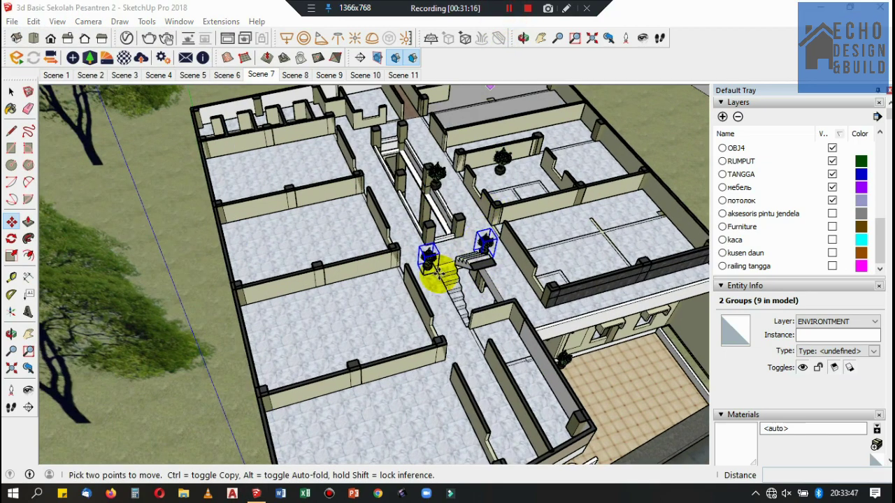
Step: Zoom around, then orbit up to a high overview of the floor plan
{"action": "scroll", "coordinate": [436, 269], "scroll_direction": "up", "scroll_amount": 2}
{"action": "scroll", "coordinate": [436, 267], "scroll_direction": "up", "scroll_amount": 1}
{"action": "scroll", "coordinate": [436, 264], "scroll_direction": "up", "scroll_amount": 3}
{"action": "scroll", "coordinate": [436, 261], "scroll_direction": "up", "scroll_amount": 1}
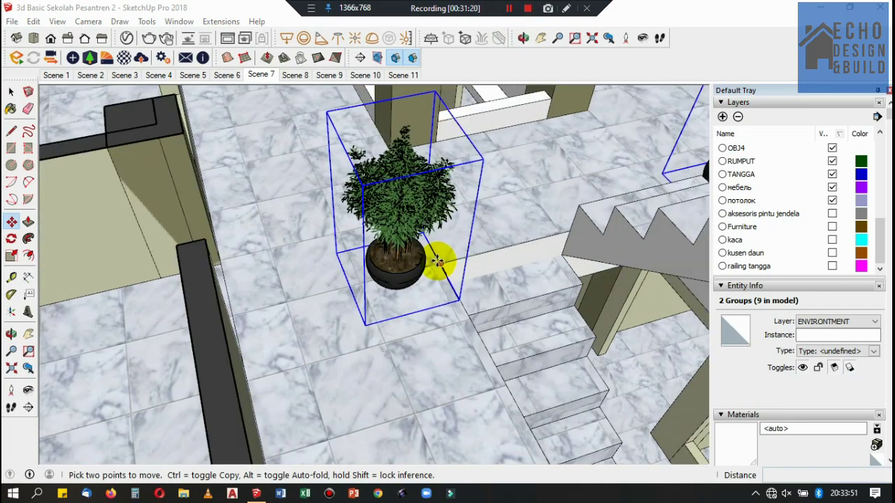
{"action": "scroll", "coordinate": [433, 276], "scroll_direction": "down", "scroll_amount": 3}
{"action": "scroll", "coordinate": [425, 270], "scroll_direction": "down", "scroll_amount": 3}
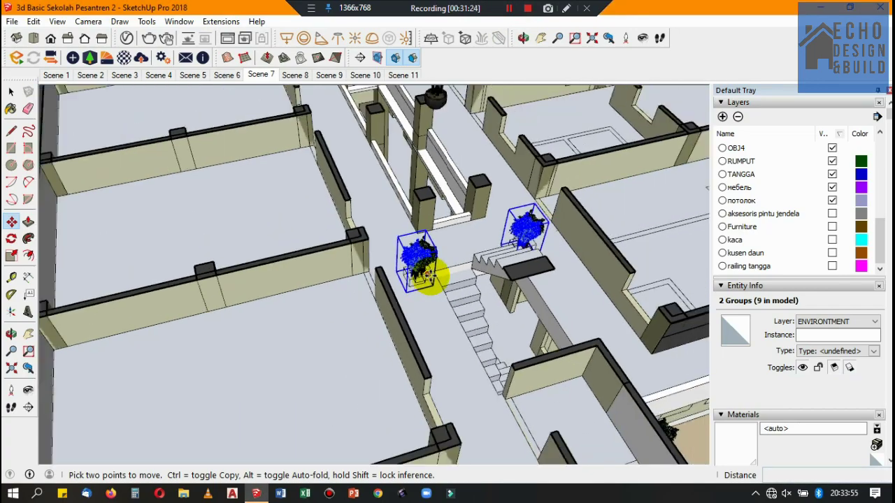
{"action": "scroll", "coordinate": [419, 258], "scroll_direction": "down", "scroll_amount": 2}
{"action": "scroll", "coordinate": [400, 138], "scroll_direction": "up", "scroll_amount": 2}
{"action": "scroll", "coordinate": [342, 106], "scroll_direction": "up", "scroll_amount": 2}
{"action": "scroll", "coordinate": [353, 108], "scroll_direction": "up", "scroll_amount": 2}
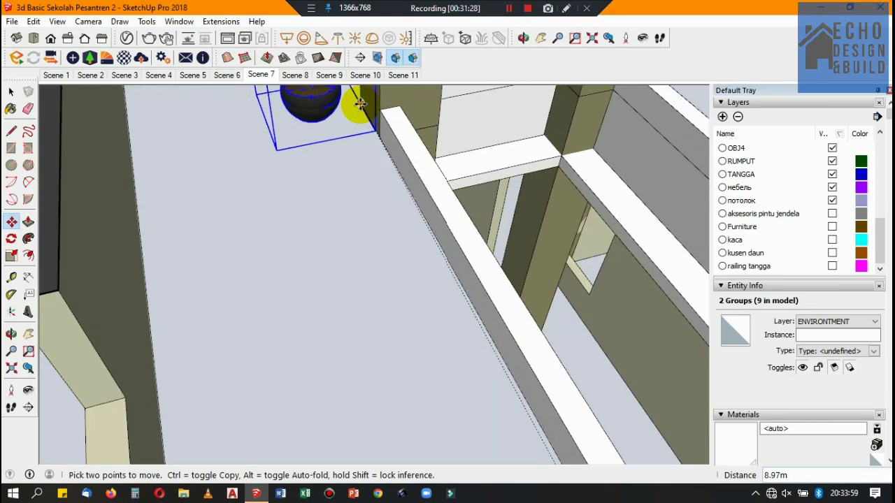
{"action": "scroll", "coordinate": [363, 105], "scroll_direction": "up", "scroll_amount": 2}
{"action": "scroll", "coordinate": [367, 124], "scroll_direction": "down", "scroll_amount": 1}
{"action": "scroll", "coordinate": [350, 143], "scroll_direction": "down", "scroll_amount": 3}
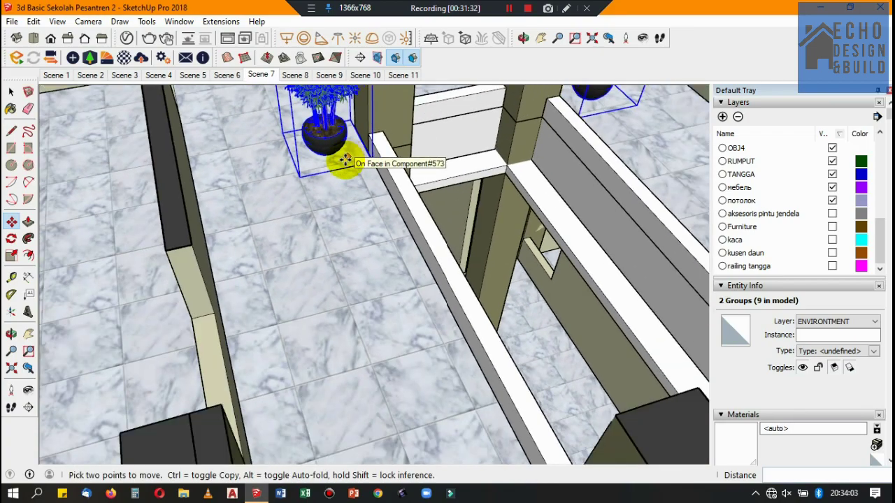
{"action": "scroll", "coordinate": [378, 119], "scroll_direction": "down", "scroll_amount": 3}
{"action": "left_click", "coordinate": [11, 334]}
{"action": "mouse_move", "coordinate": [132, 303]}
{"action": "left_mouse_down"}
{"action": "mouse_move", "coordinate": [480, 186]}
{"action": "mouse_move", "coordinate": [424, 174]}
{"action": "mouse_move", "coordinate": [472, 272]}
{"action": "mouse_move", "coordinate": [343, 259]}
{"action": "mouse_move", "coordinate": [479, 205]}
{"action": "mouse_move", "coordinate": [429, 194]}
{"action": "mouse_move", "coordinate": [363, 241]}
{"action": "mouse_move", "coordinate": [420, 235]}
{"action": "mouse_move", "coordinate": [380, 253]}
{"action": "mouse_move", "coordinate": [334, 256]}
{"action": "mouse_move", "coordinate": [375, 238]}
{"action": "mouse_move", "coordinate": [191, 114]}
{"action": "left_mouse_up"}
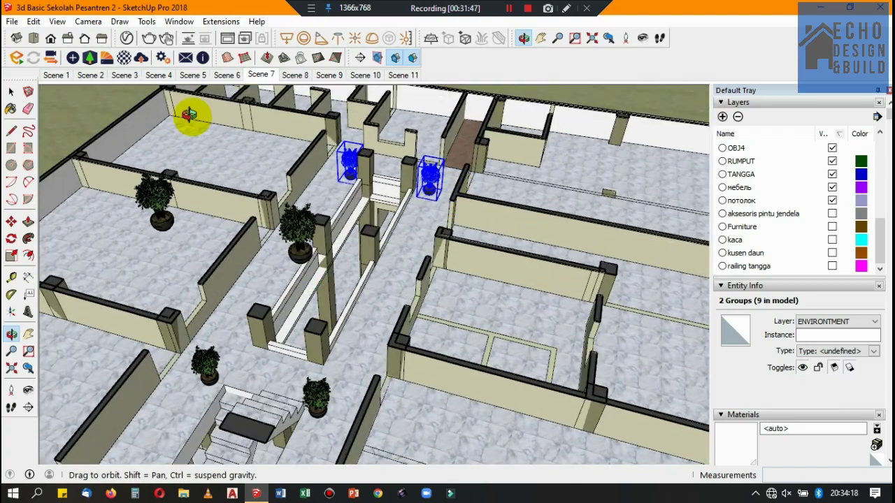
Step: Paste another pair of plants in place, move them from the planter's edge, and show Scene 6
{"action": "left_click", "coordinate": [34, 21]}
{"action": "left_click", "coordinate": [67, 114]}
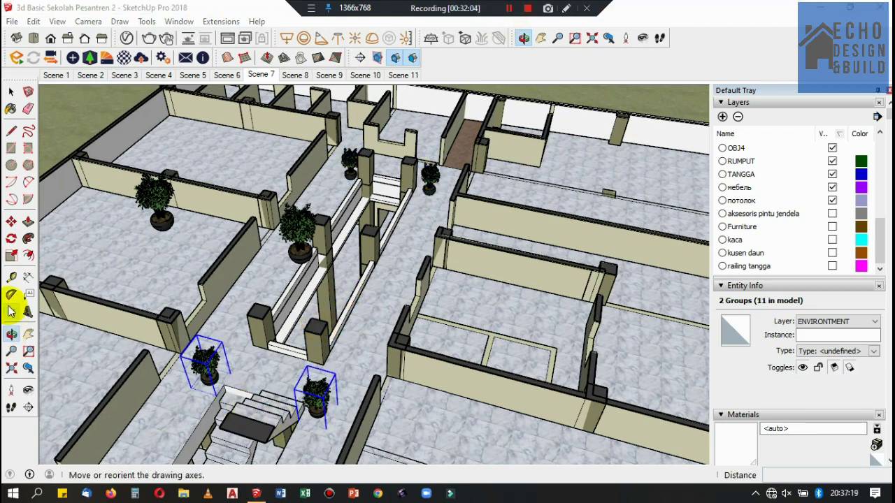
{"action": "left_click", "coordinate": [12, 222]}
{"action": "scroll", "coordinate": [297, 418], "scroll_direction": "up", "scroll_amount": 2}
{"action": "scroll", "coordinate": [299, 415], "scroll_direction": "up", "scroll_amount": 2}
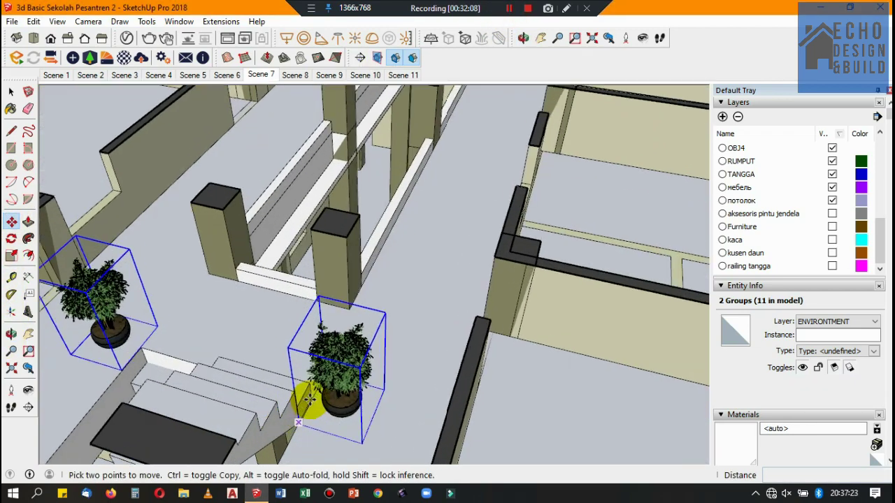
{"action": "scroll", "coordinate": [300, 401], "scroll_direction": "up", "scroll_amount": 2}
{"action": "scroll", "coordinate": [301, 404], "scroll_direction": "up", "scroll_amount": 2}
{"action": "scroll", "coordinate": [304, 405], "scroll_direction": "up", "scroll_amount": 2}
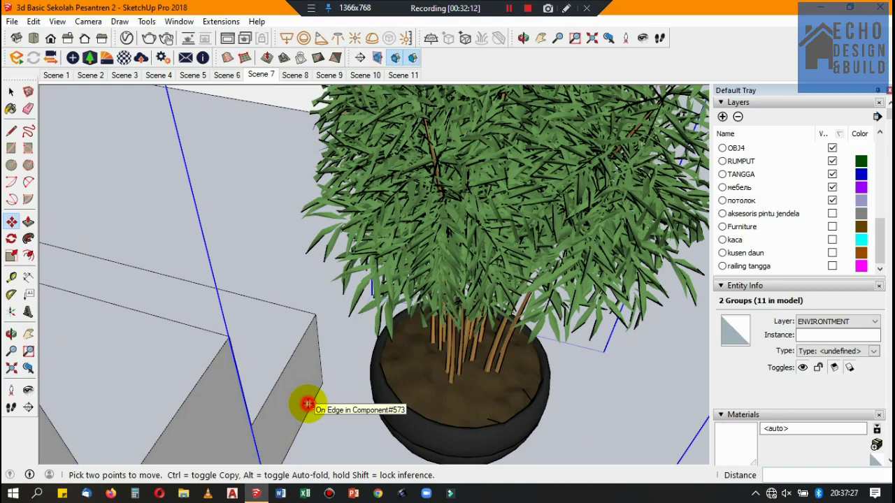
{"action": "left_click", "coordinate": [307, 404]}
{"action": "scroll", "coordinate": [311, 395], "scroll_direction": "down", "scroll_amount": 2}
{"action": "scroll", "coordinate": [332, 384], "scroll_direction": "down", "scroll_amount": 2}
{"action": "scroll", "coordinate": [403, 357], "scroll_direction": "down", "scroll_amount": 2}
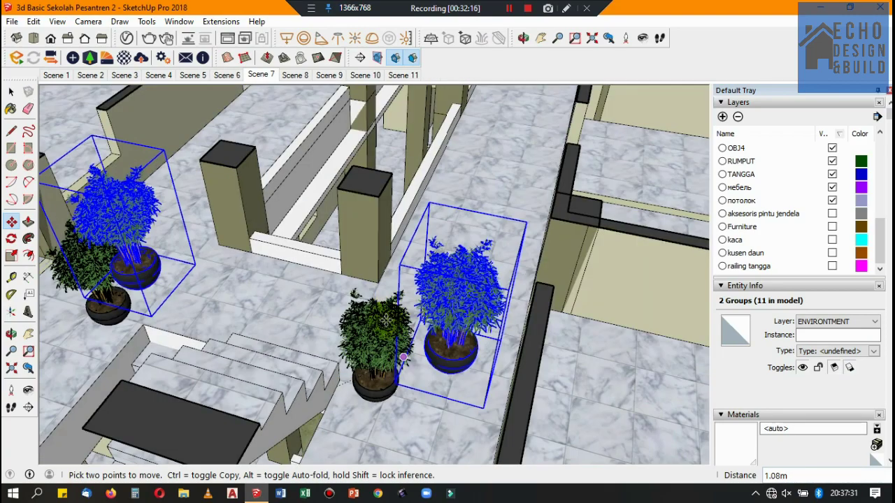
{"action": "left_click", "coordinate": [227, 75]}
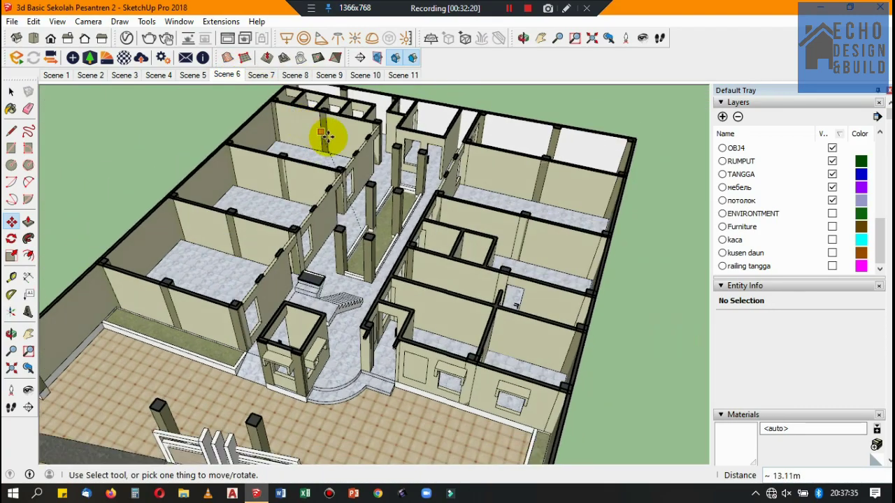
Step: Tick Visible for the ENVIRONTMENT layer in the Layers panel so the plants show
{"action": "scroll", "coordinate": [419, 171], "scroll_direction": "up", "scroll_amount": 2}
{"action": "scroll", "coordinate": [422, 177], "scroll_direction": "up", "scroll_amount": 2}
{"action": "scroll", "coordinate": [424, 180], "scroll_direction": "up", "scroll_amount": 3}
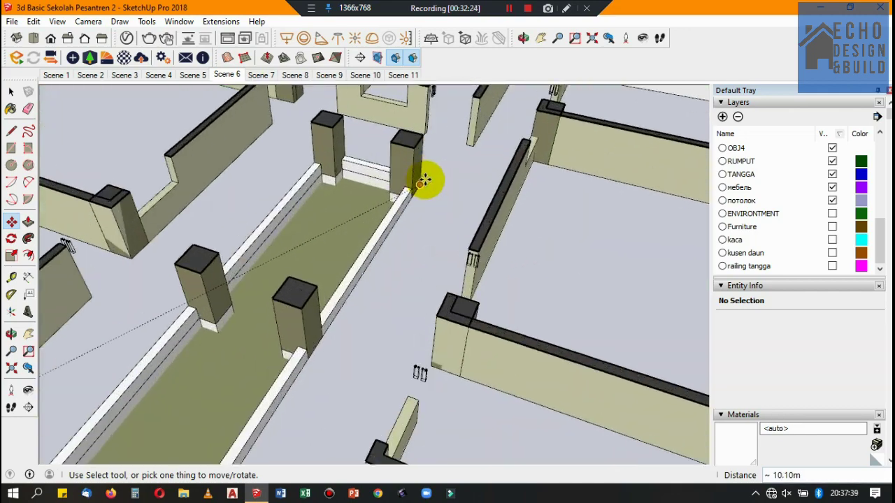
{"action": "scroll", "coordinate": [422, 186], "scroll_direction": "up", "scroll_amount": 2}
{"action": "scroll", "coordinate": [419, 189], "scroll_direction": "up", "scroll_amount": 2}
{"action": "scroll", "coordinate": [419, 190], "scroll_direction": "up", "scroll_amount": 2}
{"action": "scroll", "coordinate": [417, 190], "scroll_direction": "up", "scroll_amount": 2}
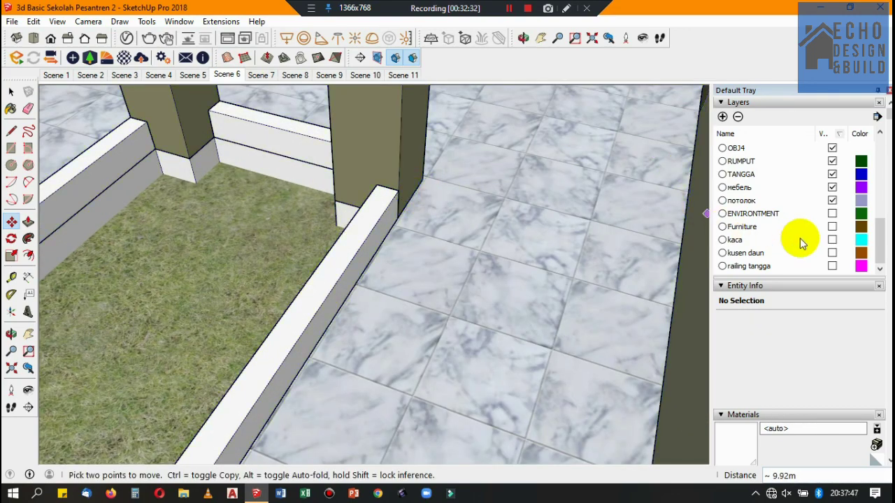
{"action": "scroll", "coordinate": [834, 229], "scroll_direction": "up", "scroll_amount": 1}
{"action": "scroll", "coordinate": [825, 203], "scroll_direction": "up", "scroll_amount": 3}
{"action": "scroll", "coordinate": [824, 161], "scroll_direction": "down", "scroll_amount": 1}
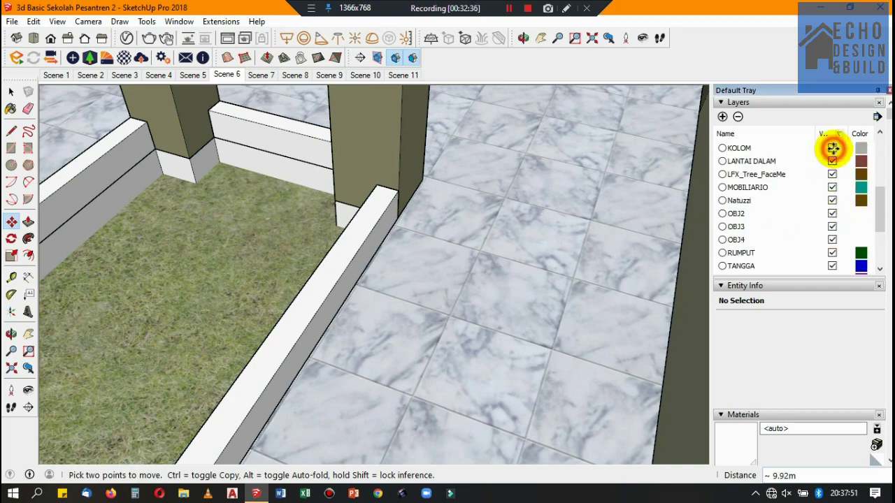
{"action": "left_click_drag", "start_coordinate": [880, 203], "coordinate": [880, 246]}
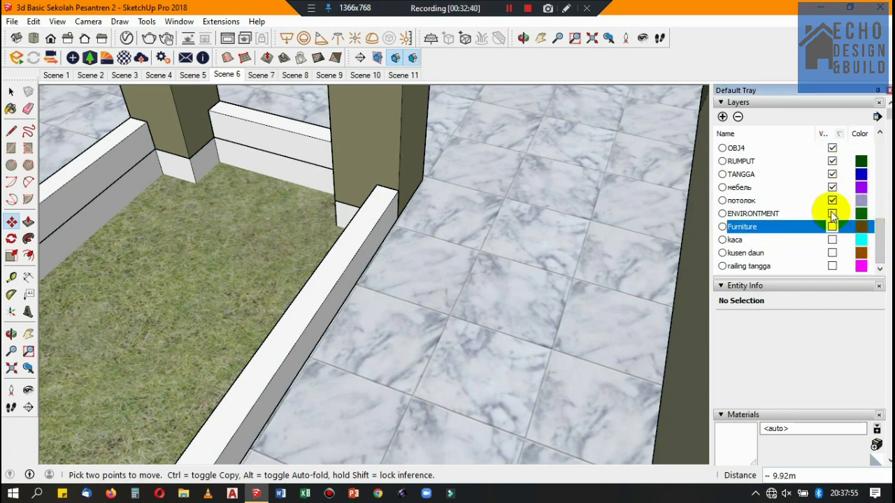
{"action": "left_click", "coordinate": [832, 214]}
Step: Zoom out and switch to the Scene 8 overview of the floor plan
{"action": "scroll", "coordinate": [480, 259], "scroll_direction": "down", "scroll_amount": 2}
{"action": "scroll", "coordinate": [489, 195], "scroll_direction": "down", "scroll_amount": 3}
{"action": "scroll", "coordinate": [479, 214], "scroll_direction": "down", "scroll_amount": 3}
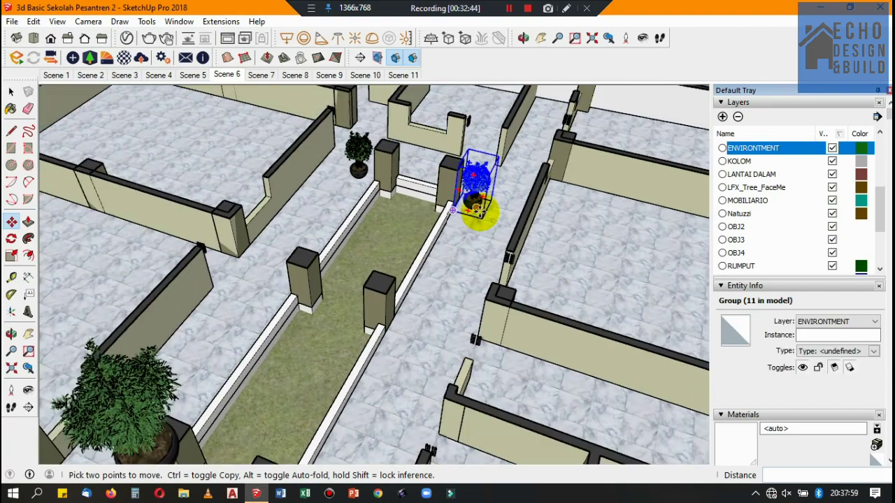
{"action": "scroll", "coordinate": [468, 220], "scroll_direction": "down", "scroll_amount": 2}
{"action": "scroll", "coordinate": [433, 245], "scroll_direction": "down", "scroll_amount": 2}
{"action": "left_click", "coordinate": [295, 74]}
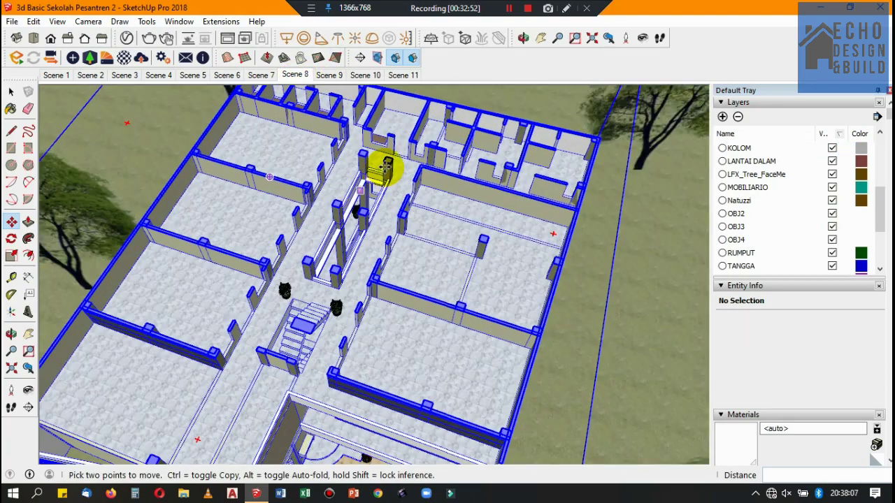
Step: Select the two potted plants beside the stairs and copy them
{"action": "left_click", "coordinate": [11, 91]}
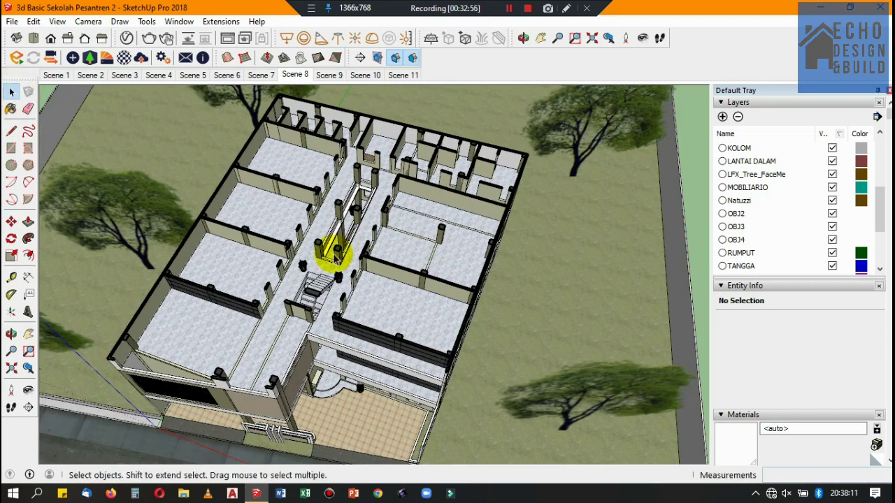
{"action": "scroll", "coordinate": [294, 267], "scroll_direction": "up", "scroll_amount": 2}
{"action": "scroll", "coordinate": [293, 271], "scroll_direction": "up", "scroll_amount": 2}
{"action": "left_click", "coordinate": [292, 273]}
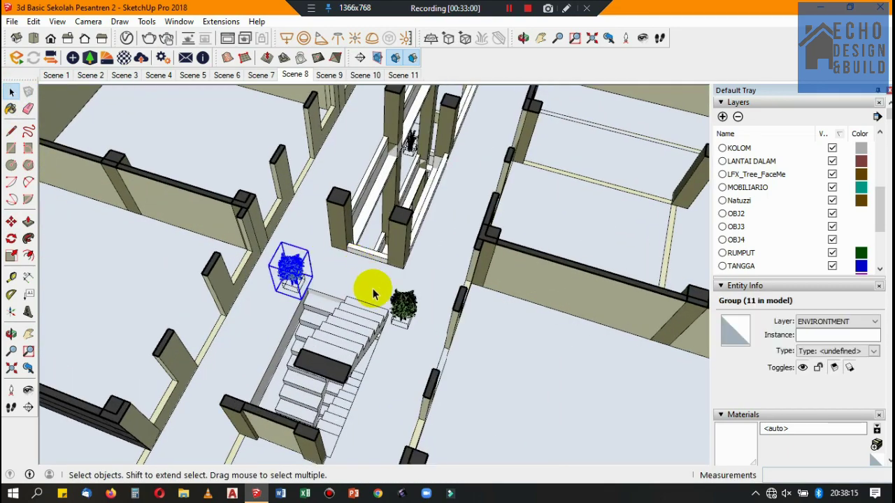
{"action": "middle_click_drag", "start_coordinate": [405, 305], "coordinate": [373, 285]}
{"action": "left_click", "coordinate": [404, 305], "text": "shift"}
{"action": "left_click", "coordinate": [33, 21]}
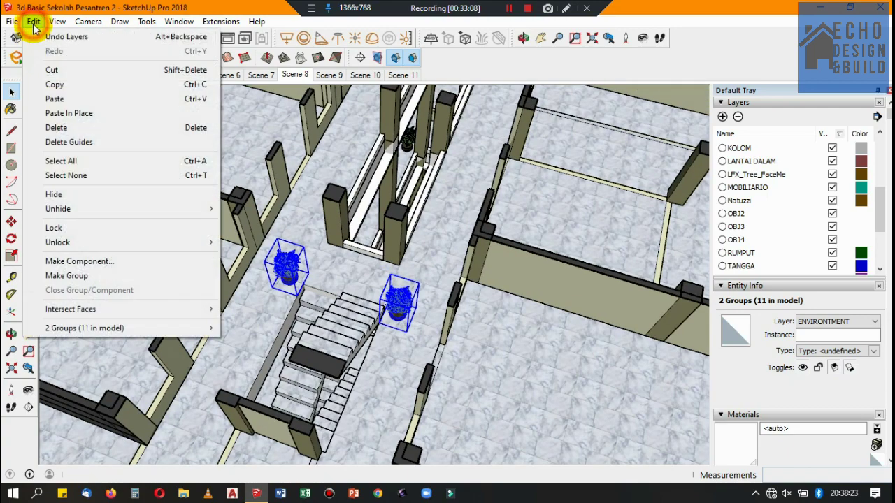
{"action": "left_click", "coordinate": [54, 85]}
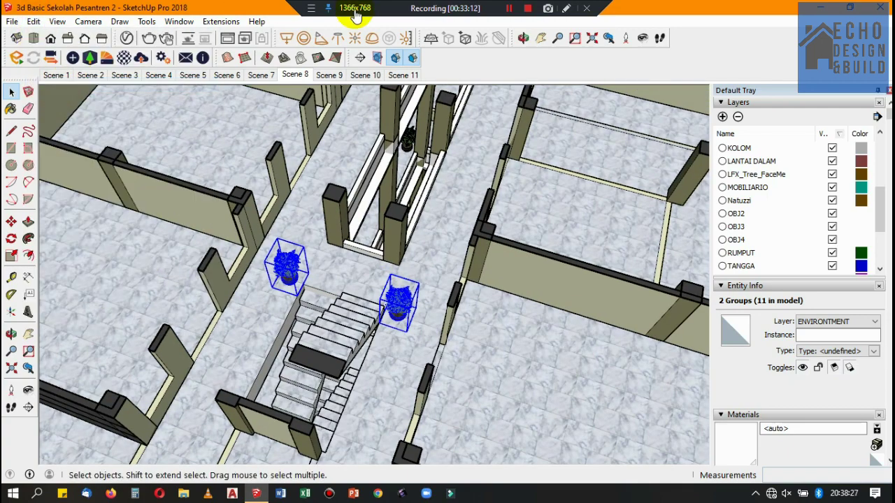
Step: Paste the copied plants in place at their original spot
{"action": "left_click", "coordinate": [508, 10]}
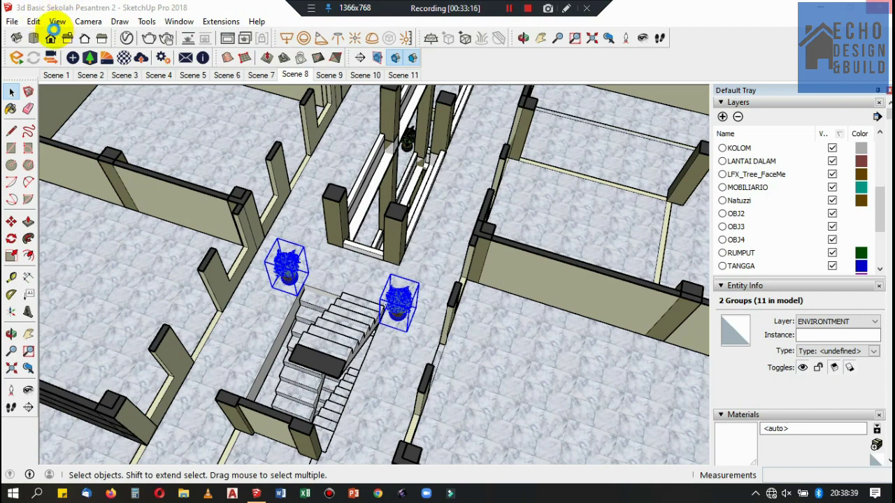
{"action": "left_click", "coordinate": [34, 20]}
{"action": "left_click", "coordinate": [250, 188]}
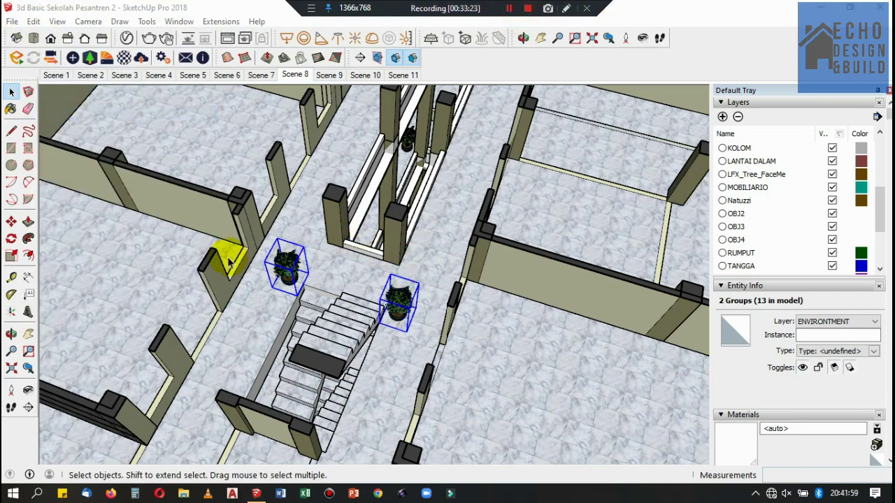
Step: Move the copied plants toward the columns at the far end of the corridor railing
{"action": "left_click", "coordinate": [11, 221]}
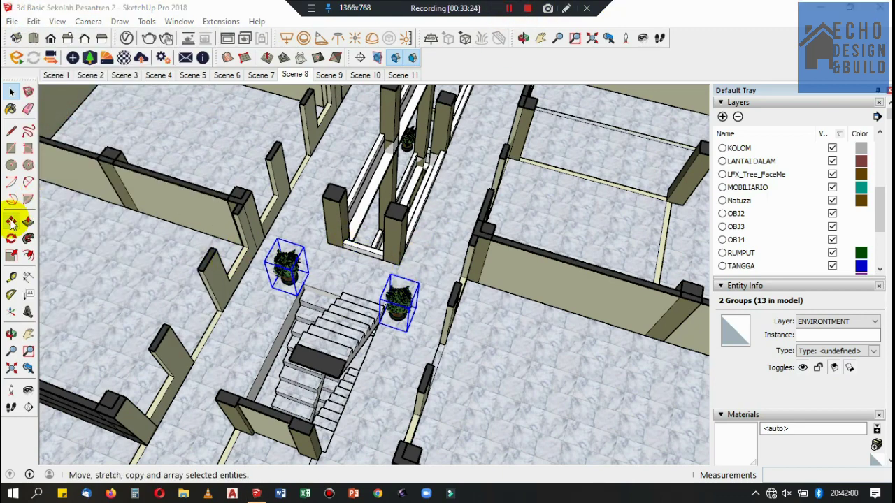
{"action": "scroll", "coordinate": [378, 318], "scroll_direction": "up", "scroll_amount": 1}
{"action": "scroll", "coordinate": [381, 320], "scroll_direction": "up", "scroll_amount": 2}
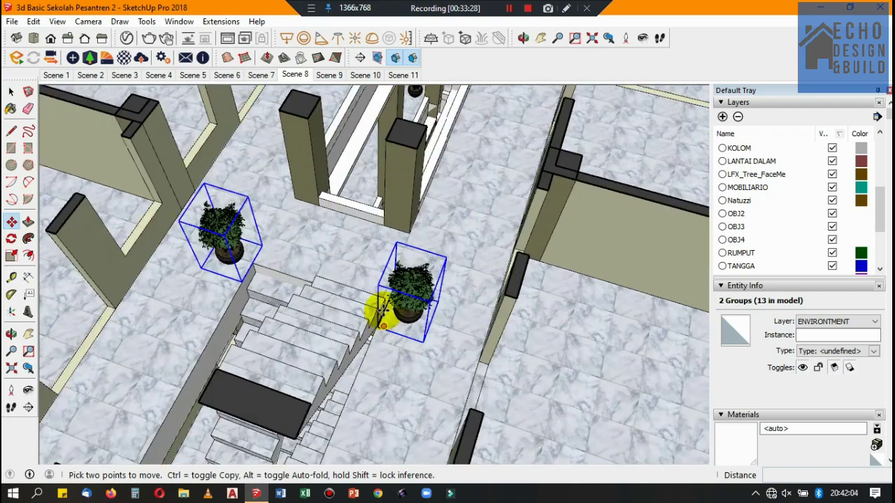
{"action": "scroll", "coordinate": [381, 318], "scroll_direction": "up", "scroll_amount": 3}
{"action": "scroll", "coordinate": [380, 309], "scroll_direction": "up", "scroll_amount": 1}
{"action": "scroll", "coordinate": [381, 322], "scroll_direction": "up", "scroll_amount": 1}
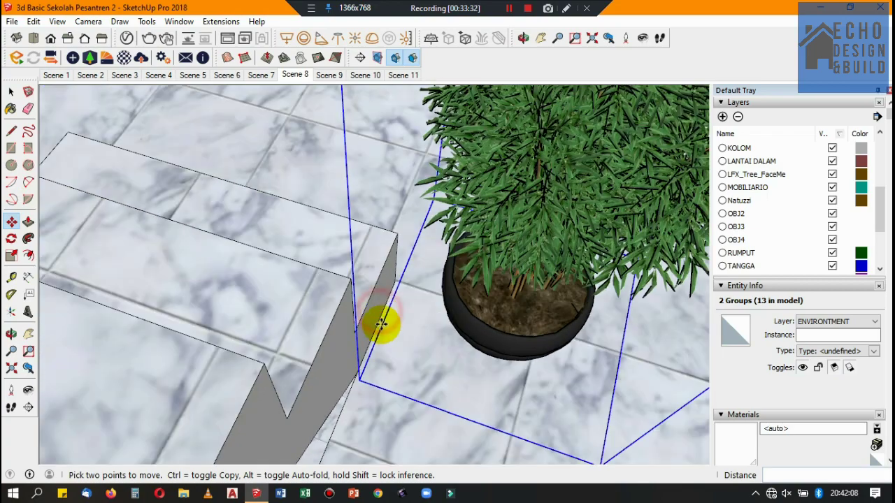
{"action": "scroll", "coordinate": [374, 344], "scroll_direction": "down", "scroll_amount": 3}
{"action": "scroll", "coordinate": [371, 340], "scroll_direction": "down", "scroll_amount": 1}
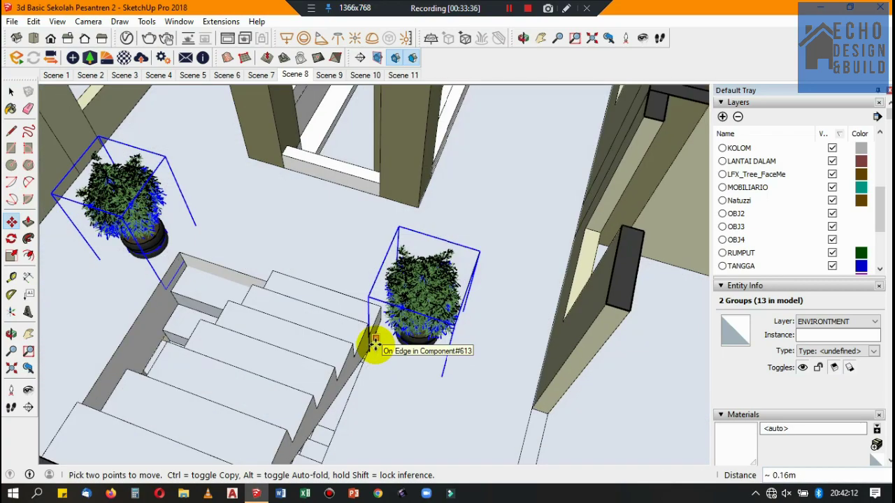
{"action": "scroll", "coordinate": [370, 340], "scroll_direction": "down", "scroll_amount": 1}
{"action": "scroll", "coordinate": [419, 353], "scroll_direction": "down", "scroll_amount": 1}
{"action": "scroll", "coordinate": [412, 356], "scroll_direction": "down", "scroll_amount": 2}
{"action": "scroll", "coordinate": [384, 367], "scroll_direction": "down", "scroll_amount": 2}
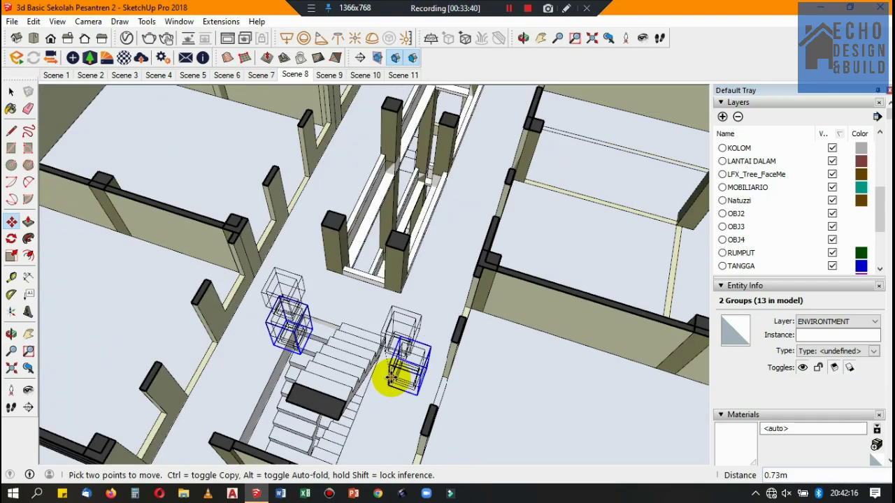
{"action": "scroll", "coordinate": [392, 346], "scroll_direction": "down", "scroll_amount": 2}
{"action": "scroll", "coordinate": [455, 186], "scroll_direction": "up", "scroll_amount": 2}
{"action": "scroll", "coordinate": [451, 202], "scroll_direction": "up", "scroll_amount": 2}
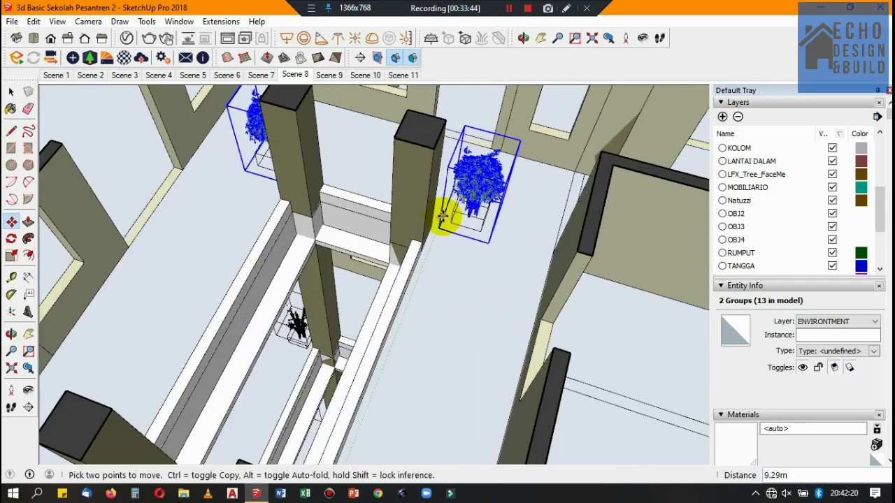
{"action": "scroll", "coordinate": [433, 231], "scroll_direction": "up", "scroll_amount": 2}
{"action": "scroll", "coordinate": [420, 243], "scroll_direction": "up", "scroll_amount": 2}
{"action": "scroll", "coordinate": [416, 248], "scroll_direction": "up", "scroll_amount": 2}
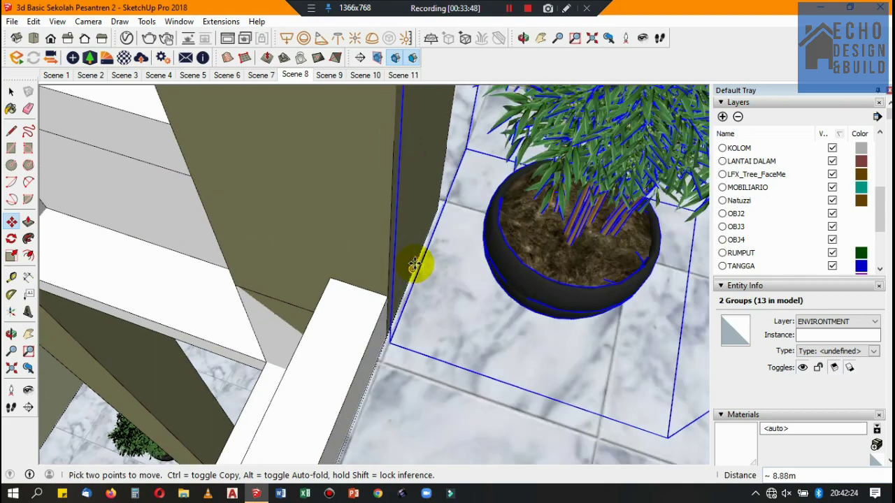
{"action": "scroll", "coordinate": [448, 255], "scroll_direction": "up", "scroll_amount": 2}
{"action": "scroll", "coordinate": [451, 261], "scroll_direction": "down", "scroll_amount": 2}
{"action": "scroll", "coordinate": [451, 260], "scroll_direction": "down", "scroll_amount": 2}
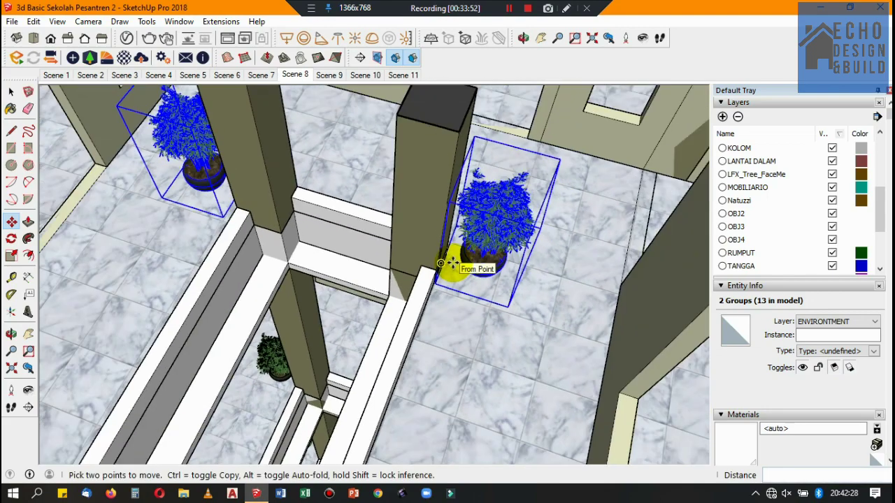
{"action": "scroll", "coordinate": [449, 263], "scroll_direction": "down", "scroll_amount": 1}
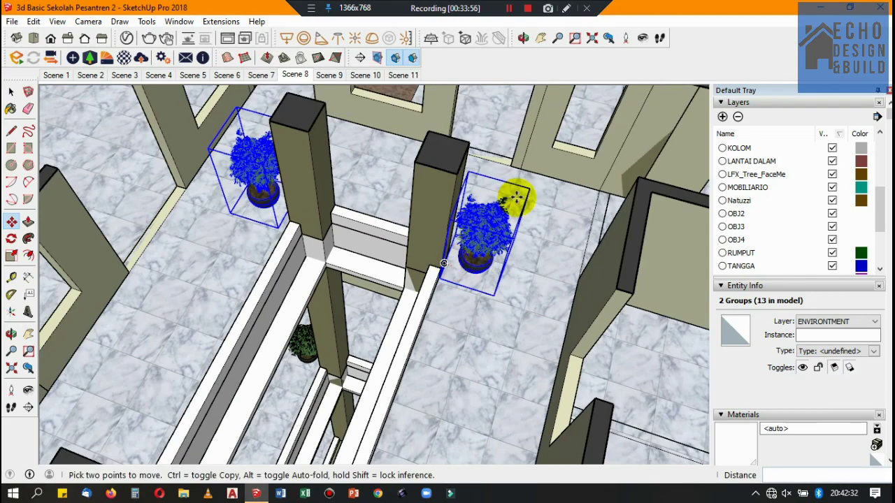
{"action": "scroll", "coordinate": [499, 205], "scroll_direction": "down", "scroll_amount": 2}
{"action": "scroll", "coordinate": [499, 195], "scroll_direction": "down", "scroll_amount": 2}
{"action": "scroll", "coordinate": [483, 172], "scroll_direction": "down", "scroll_amount": 2}
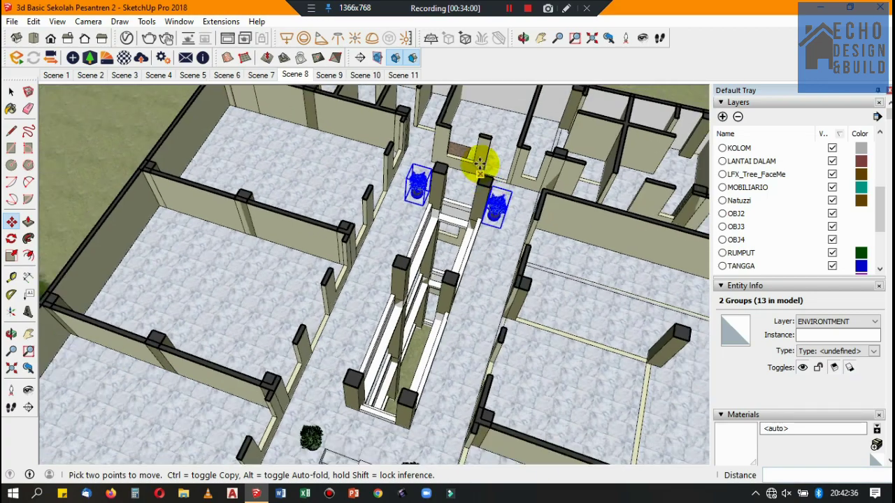
{"action": "scroll", "coordinate": [475, 178], "scroll_direction": "down", "scroll_amount": 1}
{"action": "scroll", "coordinate": [463, 154], "scroll_direction": "down", "scroll_amount": 2}
{"action": "scroll", "coordinate": [448, 151], "scroll_direction": "up", "scroll_amount": 2}
{"action": "scroll", "coordinate": [428, 175], "scroll_direction": "up", "scroll_amount": 2}
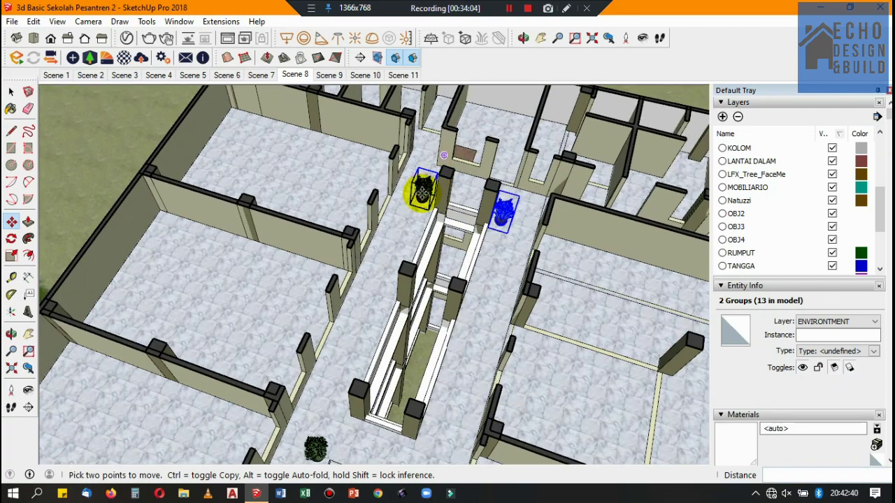
{"action": "scroll", "coordinate": [422, 192], "scroll_direction": "up", "scroll_amount": 3}
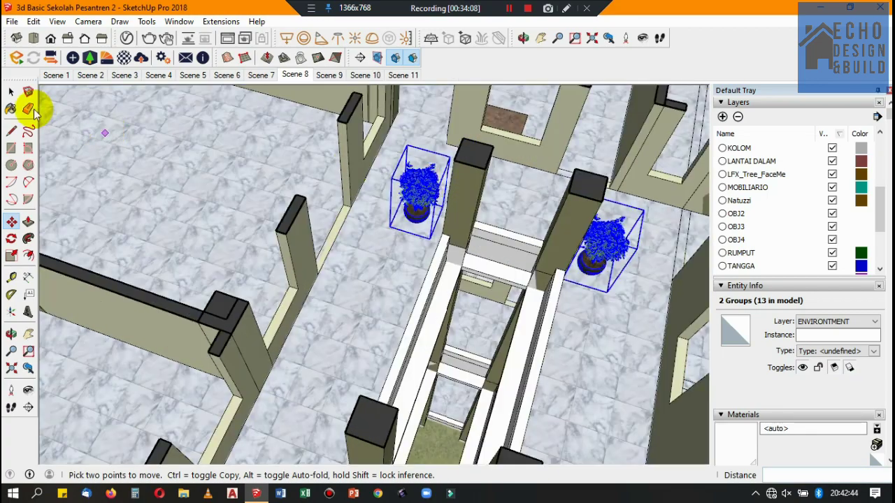
{"action": "scroll", "coordinate": [412, 224], "scroll_direction": "up", "scroll_amount": 2}
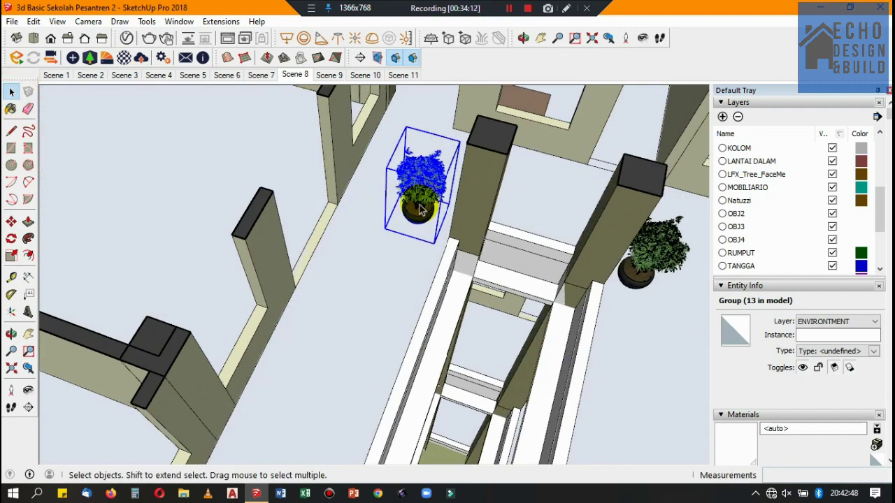
{"action": "scroll", "coordinate": [406, 238], "scroll_direction": "up", "scroll_amount": 3}
Step: Reposition the selected plant beside the columns, then switch to Scene 7
{"action": "left_click", "coordinate": [12, 222]}
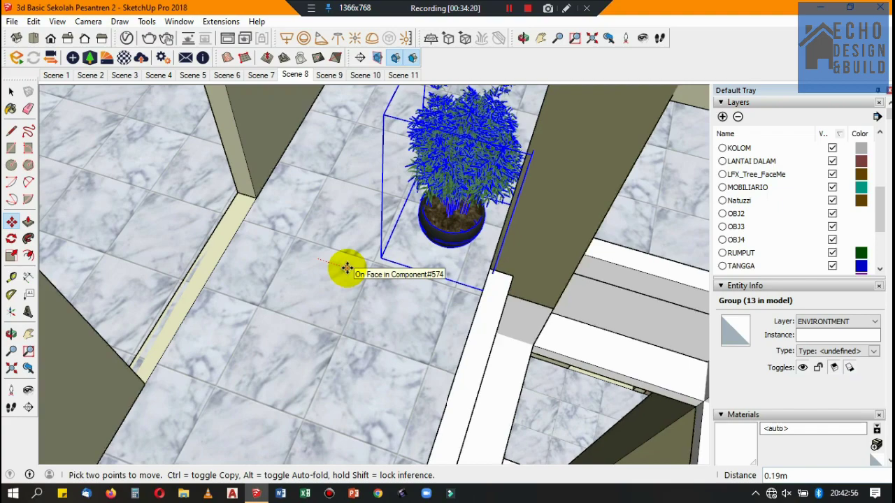
{"action": "scroll", "coordinate": [378, 209], "scroll_direction": "down", "scroll_amount": 2}
{"action": "scroll", "coordinate": [379, 196], "scroll_direction": "down", "scroll_amount": 2}
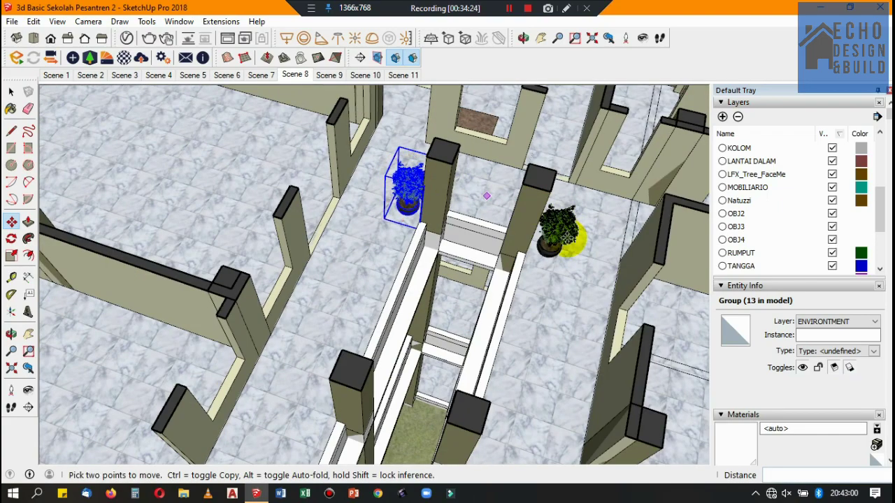
{"action": "scroll", "coordinate": [570, 237], "scroll_direction": "up", "scroll_amount": 3}
{"action": "scroll", "coordinate": [552, 224], "scroll_direction": "up", "scroll_amount": 2}
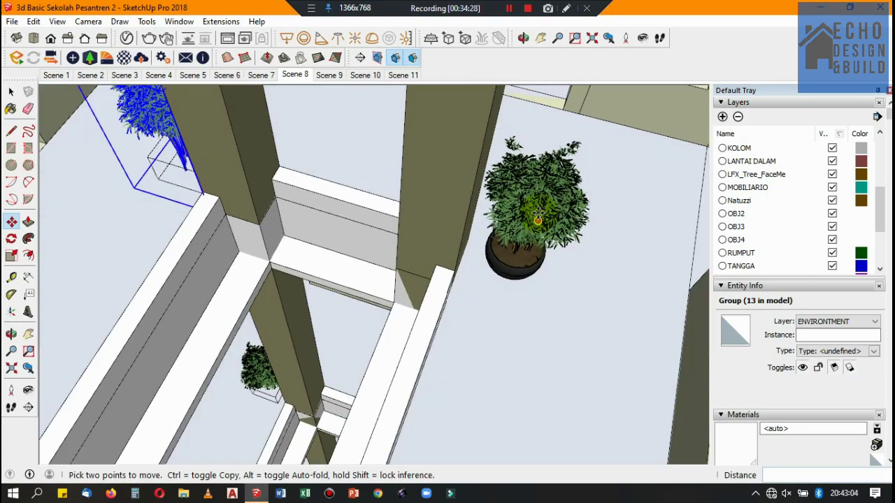
{"action": "scroll", "coordinate": [549, 140], "scroll_direction": "down", "scroll_amount": 2}
{"action": "scroll", "coordinate": [550, 144], "scroll_direction": "down", "scroll_amount": 2}
{"action": "scroll", "coordinate": [505, 326], "scroll_direction": "down", "scroll_amount": 1}
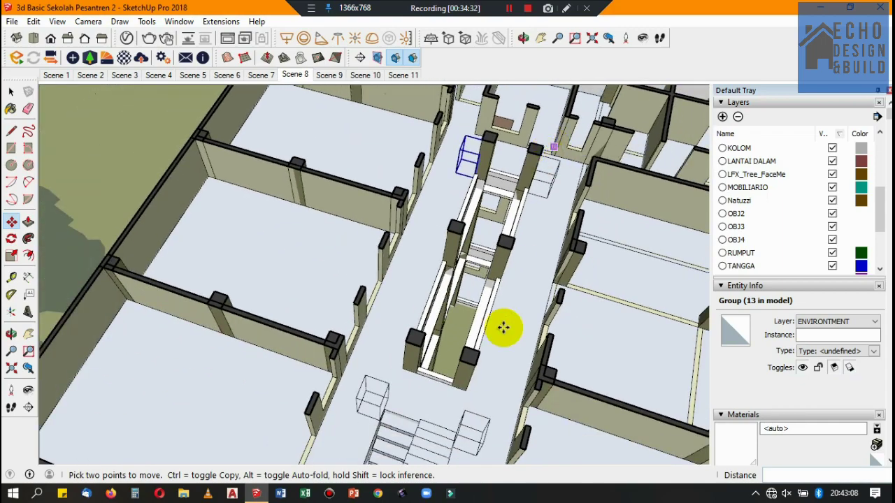
{"action": "scroll", "coordinate": [464, 447], "scroll_direction": "up", "scroll_amount": 2}
{"action": "left_click", "coordinate": [266, 75]}
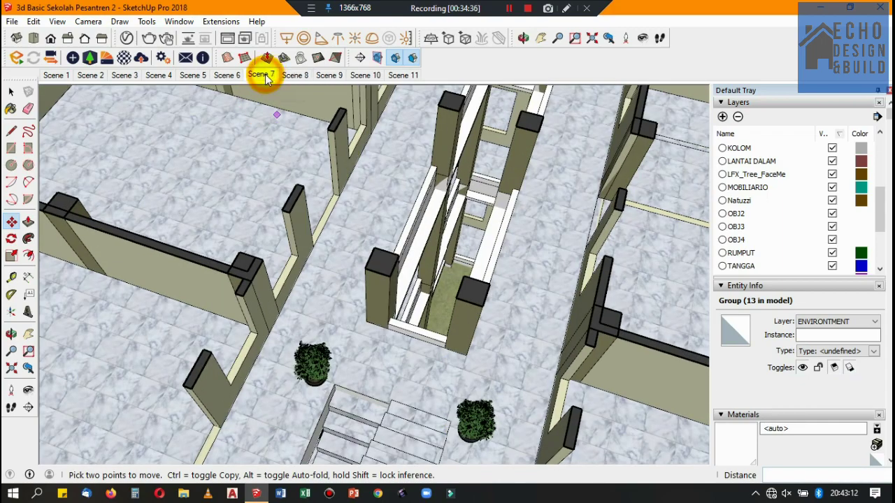
Step: Zoom into the Scene 7 view, then switch to the Scene 6 floor-plan overview
{"action": "scroll", "coordinate": [419, 244], "scroll_direction": "up", "scroll_amount": 2}
{"action": "scroll", "coordinate": [394, 154], "scroll_direction": "up", "scroll_amount": 2}
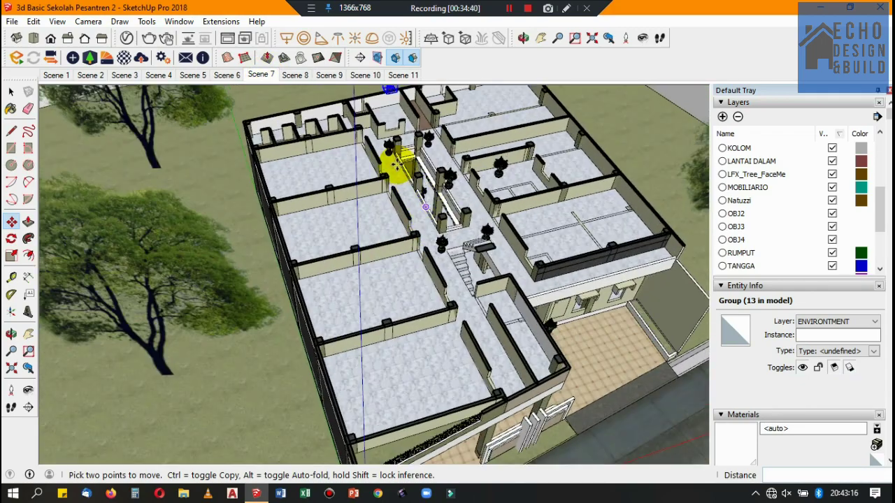
{"action": "scroll", "coordinate": [395, 134], "scroll_direction": "up", "scroll_amount": 2}
{"action": "scroll", "coordinate": [395, 134], "scroll_direction": "up", "scroll_amount": 3}
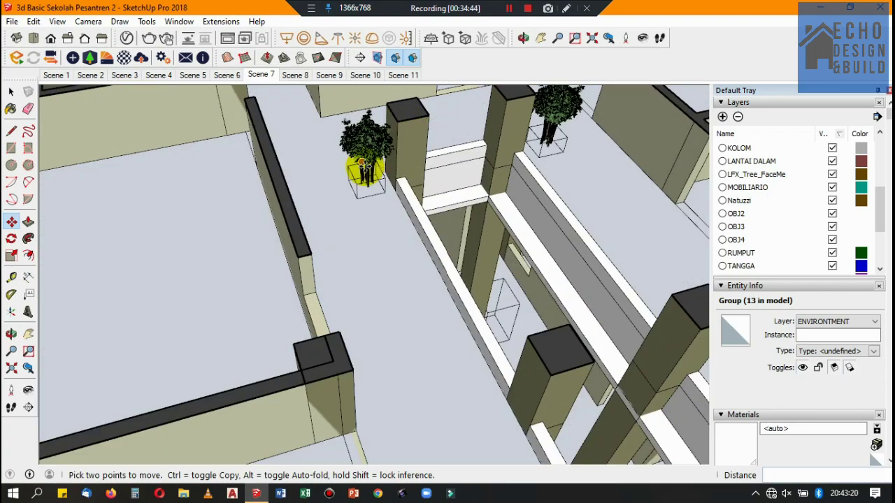
{"action": "scroll", "coordinate": [356, 168], "scroll_direction": "down", "scroll_amount": 1}
{"action": "left_click", "coordinate": [223, 75]}
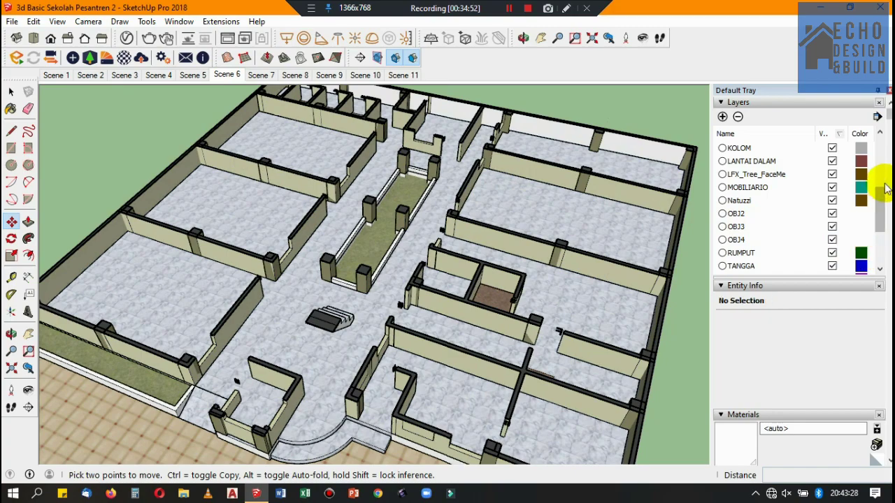
Step: Turn on the ENVIRONMENT layer so the potted trees appear
{"action": "scroll", "coordinate": [879, 187], "scroll_direction": "up", "scroll_amount": 1}
{"action": "scroll", "coordinate": [879, 187], "scroll_direction": "down", "scroll_amount": 3}
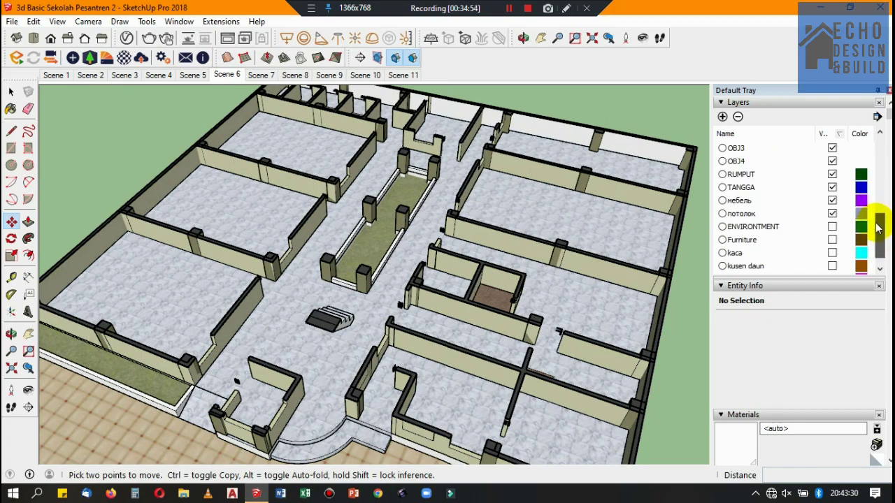
{"action": "left_click", "coordinate": [830, 230]}
{"action": "scroll", "coordinate": [390, 149], "scroll_direction": "up", "scroll_amount": 4}
{"action": "scroll", "coordinate": [389, 149], "scroll_direction": "up", "scroll_amount": 2}
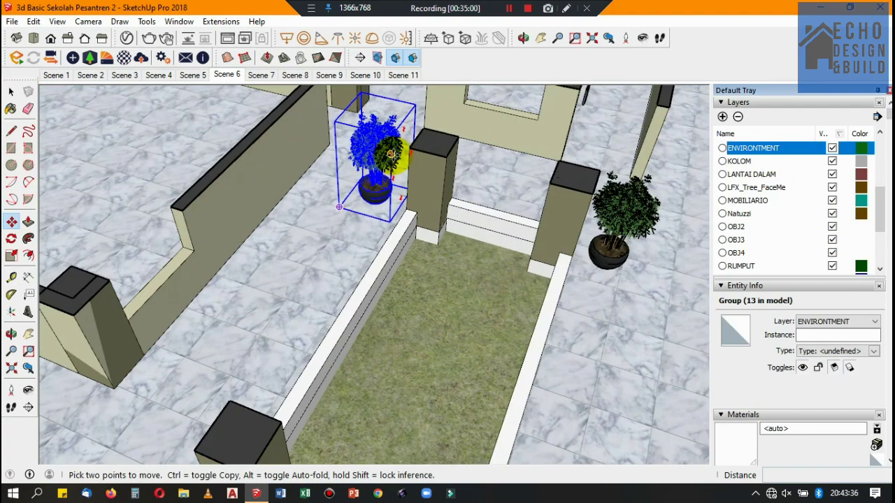
Step: Move the left potted tree beside the garden strip about 0.22m
{"action": "left_click", "coordinate": [11, 91]}
{"action": "left_click", "coordinate": [359, 189]}
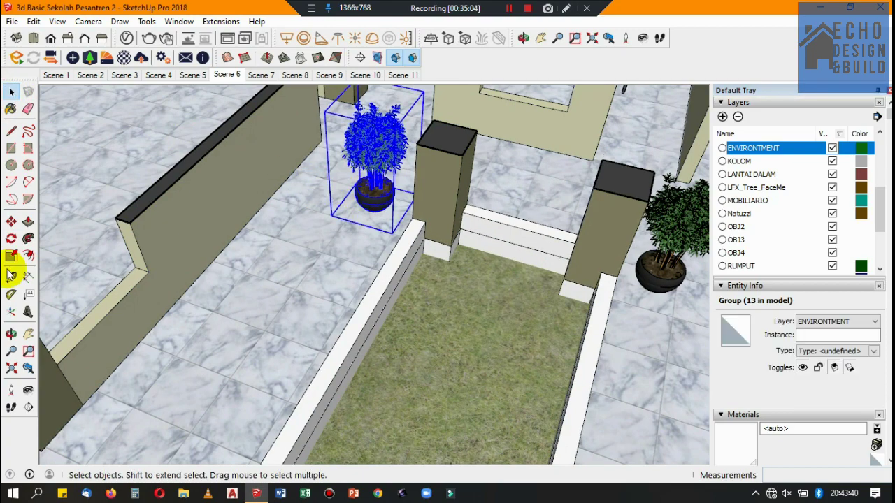
{"action": "left_click", "coordinate": [10, 221]}
{"action": "scroll", "coordinate": [326, 226], "scroll_direction": "up", "scroll_amount": 2}
{"action": "scroll", "coordinate": [290, 193], "scroll_direction": "up", "scroll_amount": 2}
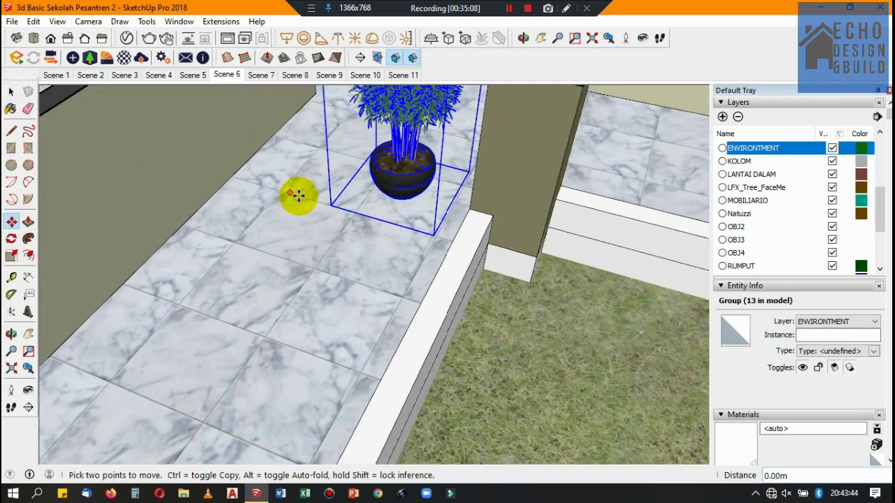
{"action": "left_click_drag", "start_coordinate": [297, 194], "coordinate": [315, 210]}
{"action": "scroll", "coordinate": [315, 210], "scroll_direction": "down", "scroll_amount": 3}
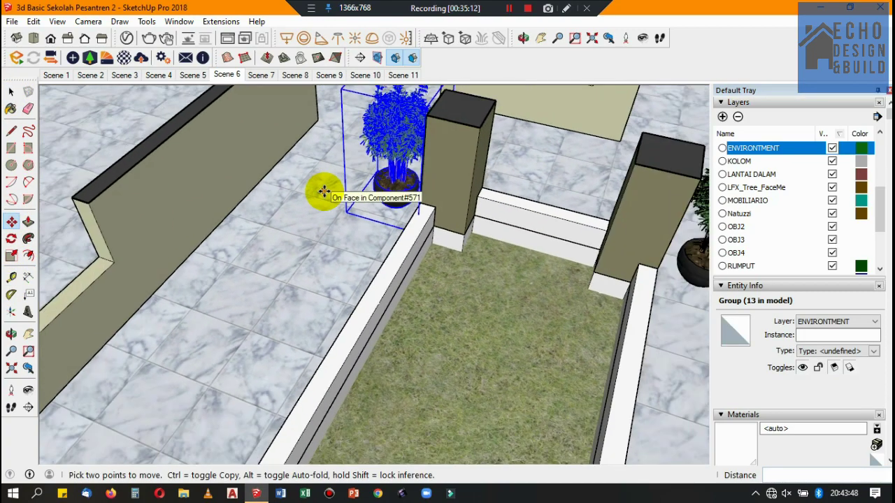
{"action": "scroll", "coordinate": [322, 189], "scroll_direction": "down", "scroll_amount": 1}
Step: Move the right potted tree about 0.15m
{"action": "left_click", "coordinate": [10, 92]}
{"action": "left_click", "coordinate": [563, 230]}
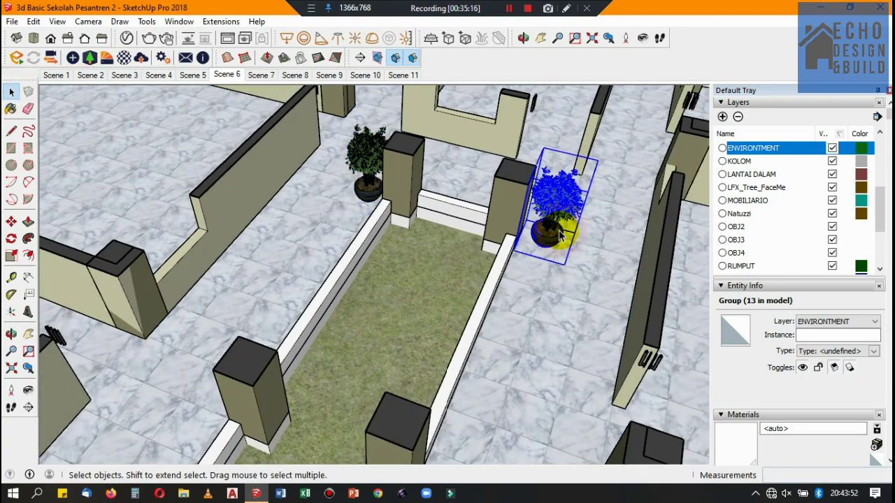
{"action": "left_click", "coordinate": [11, 221]}
{"action": "scroll", "coordinate": [583, 226], "scroll_direction": "up", "scroll_amount": 2}
{"action": "scroll", "coordinate": [601, 224], "scroll_direction": "up", "scroll_amount": 2}
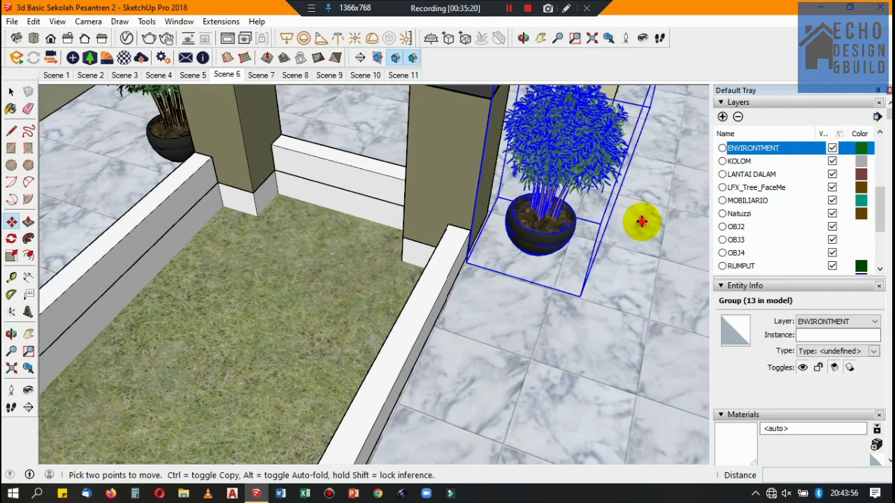
{"action": "left_click_drag", "start_coordinate": [637, 224], "coordinate": [626, 230]}
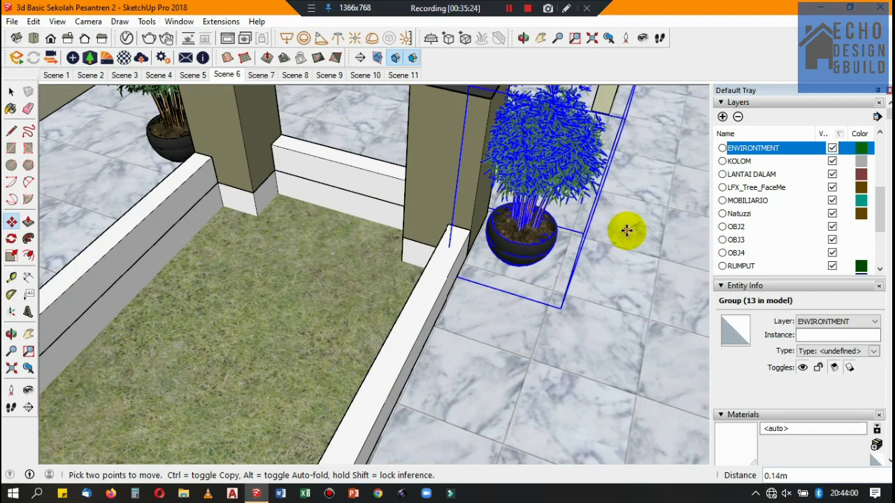
{"action": "scroll", "coordinate": [626, 231], "scroll_direction": "down", "scroll_amount": 3}
{"action": "scroll", "coordinate": [593, 244], "scroll_direction": "down", "scroll_amount": 2}
Step: Return to the Scene 6 whole-floor overview
{"action": "key", "text": "q"}
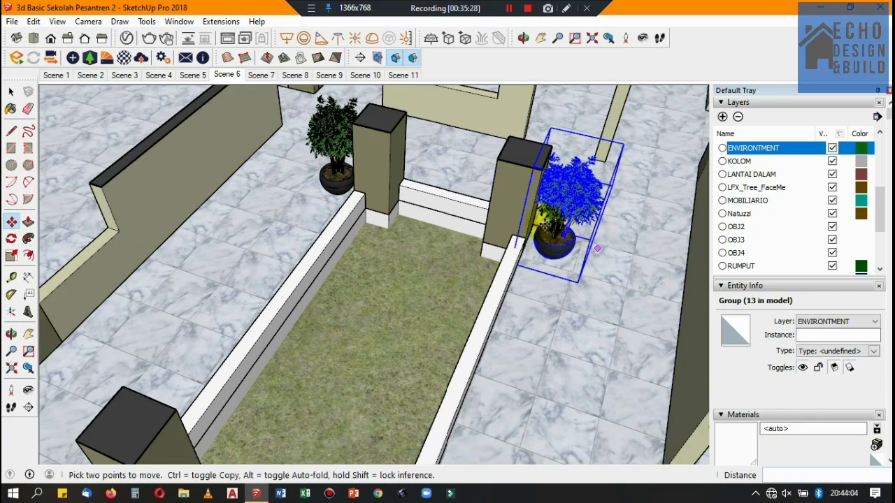
{"action": "scroll", "coordinate": [480, 218], "scroll_direction": "down", "scroll_amount": 3}
{"action": "scroll", "coordinate": [479, 220], "scroll_direction": "down", "scroll_amount": 2}
{"action": "scroll", "coordinate": [479, 219], "scroll_direction": "down", "scroll_amount": 1}
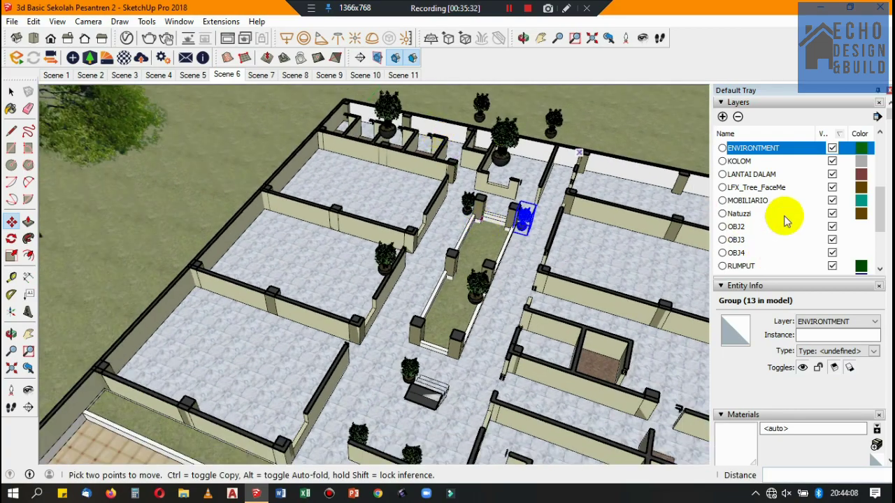
{"action": "left_click", "coordinate": [231, 76]}
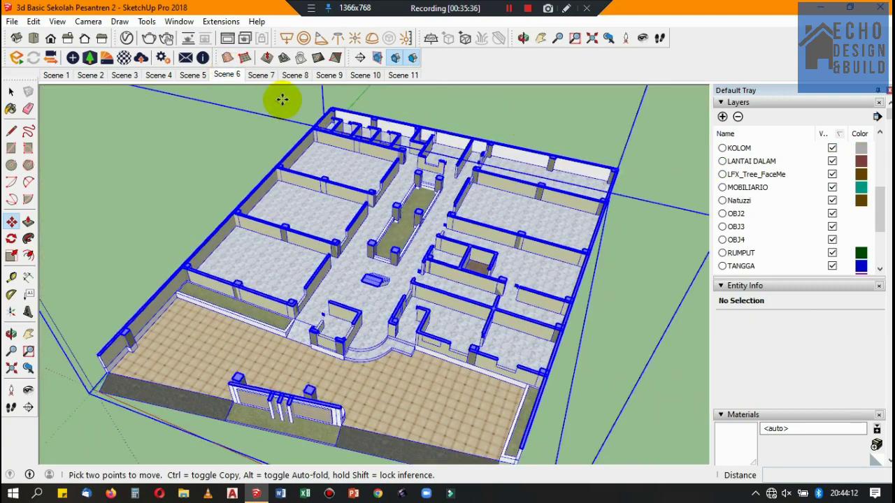
Step: Step through Scenes 7 and 8, then orbit and zoom in over the upper-floor stairwell
{"action": "left_click", "coordinate": [261, 75]}
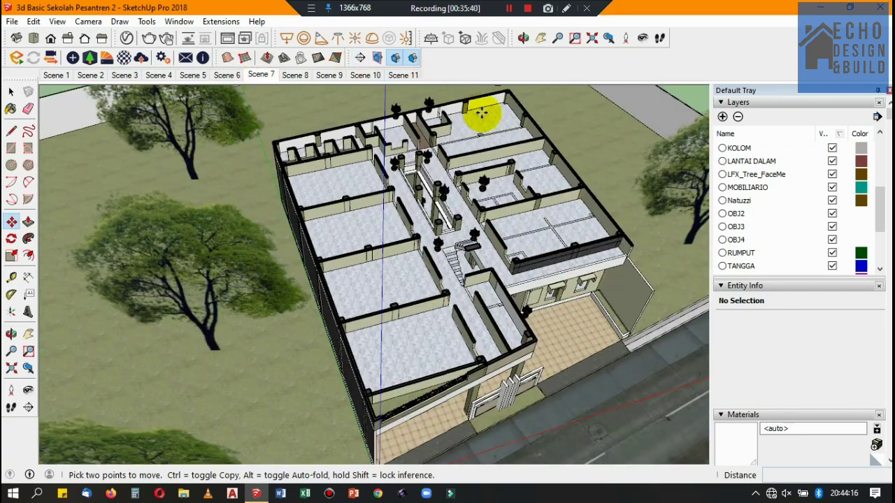
{"action": "left_click", "coordinate": [288, 76]}
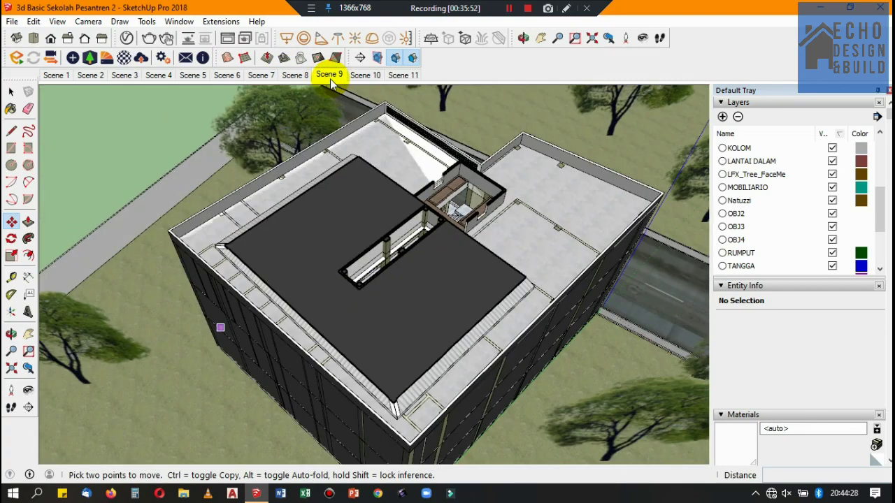
{"action": "left_click", "coordinate": [11, 334]}
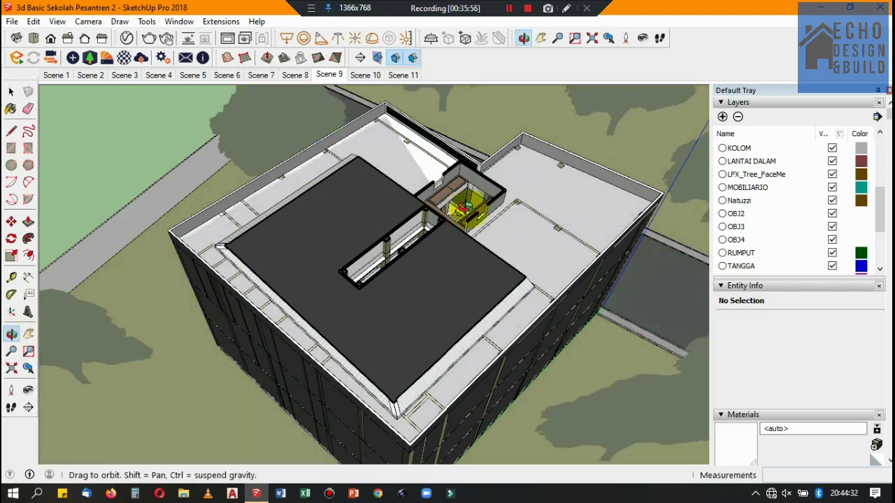
{"action": "mouse_move", "coordinate": [459, 200]}
{"action": "left_mouse_down"}
{"action": "mouse_move", "coordinate": [276, 222]}
{"action": "mouse_move", "coordinate": [349, 308]}
{"action": "left_mouse_up"}
{"action": "scroll", "coordinate": [349, 210], "scroll_direction": "up", "scroll_amount": 4}
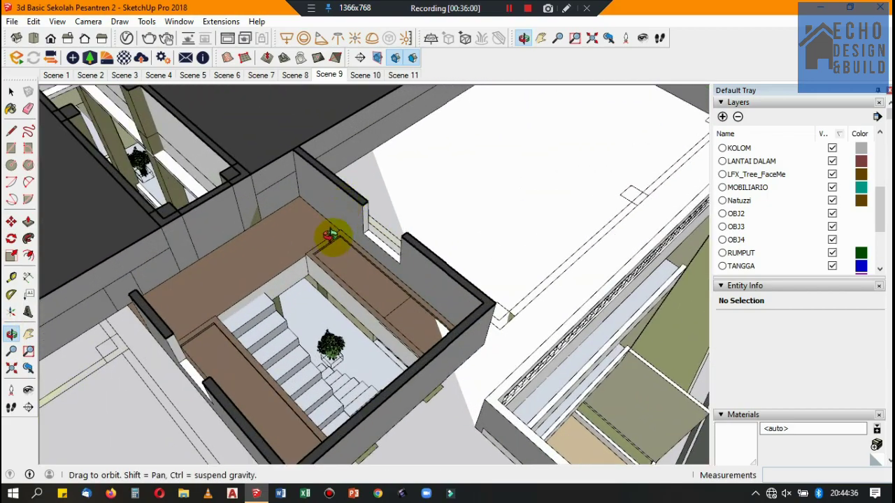
{"action": "scroll", "coordinate": [315, 268], "scroll_direction": "up", "scroll_amount": 2}
{"action": "scroll", "coordinate": [316, 268], "scroll_direction": "up", "scroll_amount": 3}
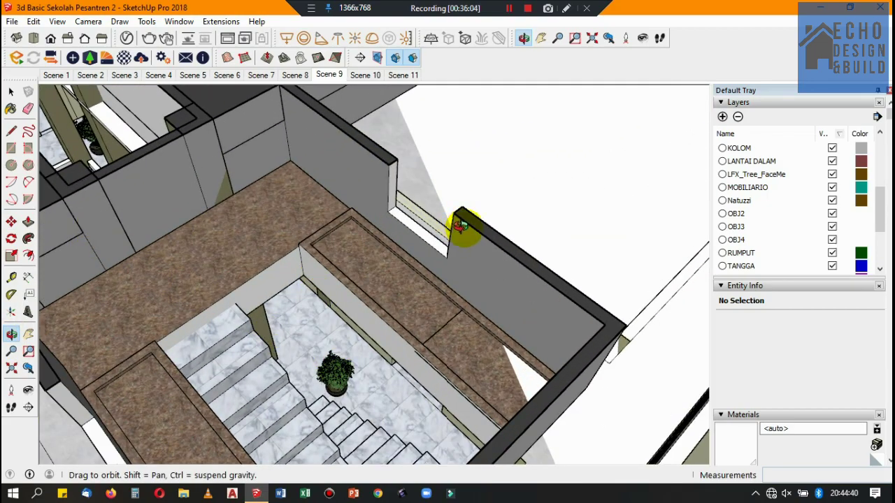
{"action": "left_click_drag", "start_coordinate": [459, 225], "coordinate": [256, 266]}
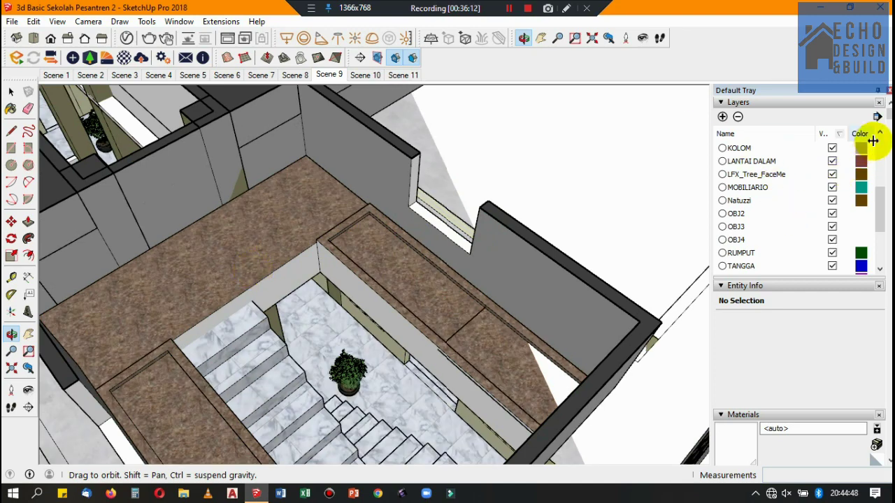
{"action": "scroll", "coordinate": [873, 200], "scroll_direction": "down", "scroll_amount": 1}
Step: Turn on the railing tangga layer and orbit over the stairwell railings
{"action": "scroll", "coordinate": [872, 240], "scroll_direction": "down", "scroll_amount": 3}
{"action": "left_click", "coordinate": [832, 261]}
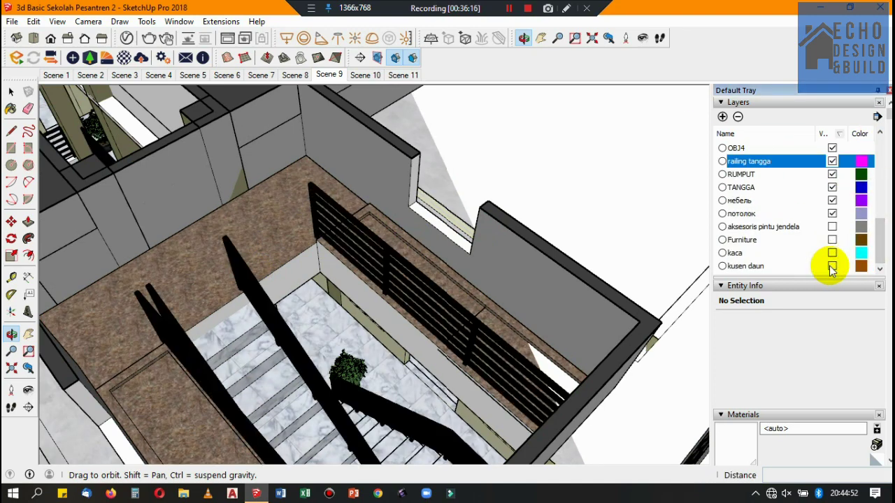
{"action": "left_click_drag", "start_coordinate": [376, 219], "coordinate": [449, 259]}
{"action": "scroll", "coordinate": [449, 257], "scroll_direction": "up", "scroll_amount": 2}
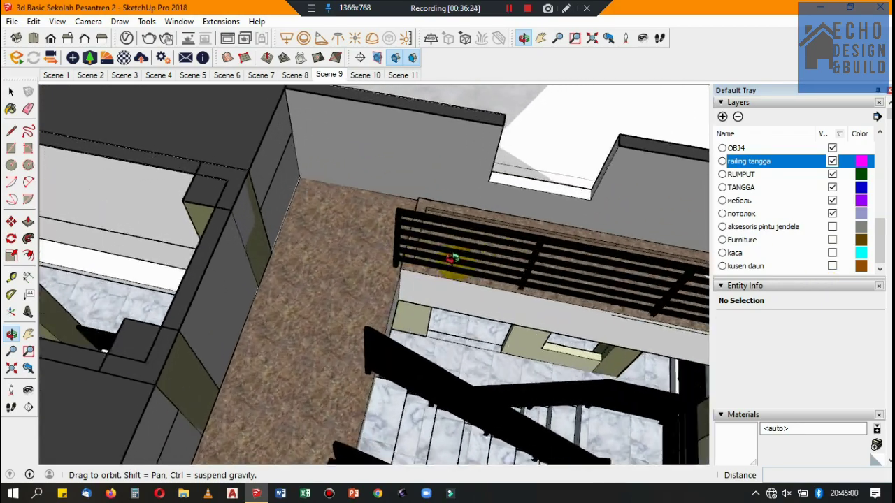
{"action": "scroll", "coordinate": [425, 236], "scroll_direction": "up", "scroll_amount": 2}
{"action": "scroll", "coordinate": [377, 204], "scroll_direction": "up", "scroll_amount": 2}
{"action": "left_click_drag", "start_coordinate": [378, 204], "coordinate": [353, 167]}
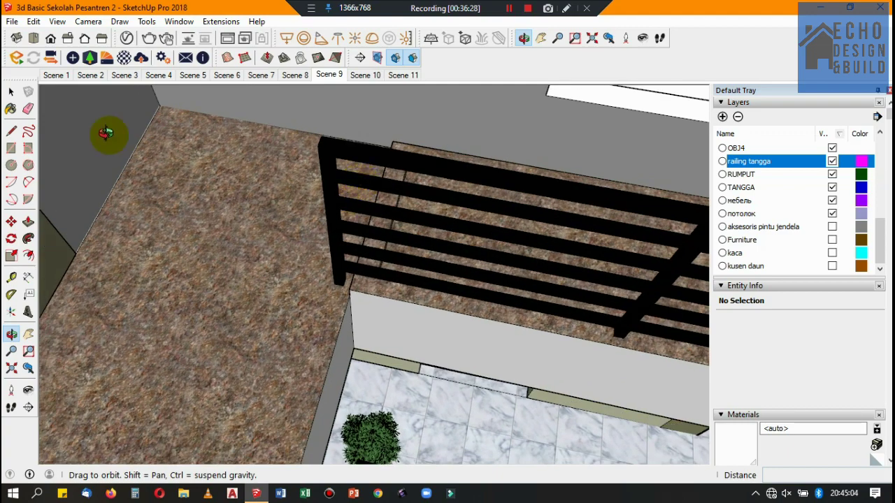
Step: Select the black railing group, clear the selection, and look down the staircase
{"action": "left_click", "coordinate": [11, 92]}
{"action": "left_click", "coordinate": [356, 171]}
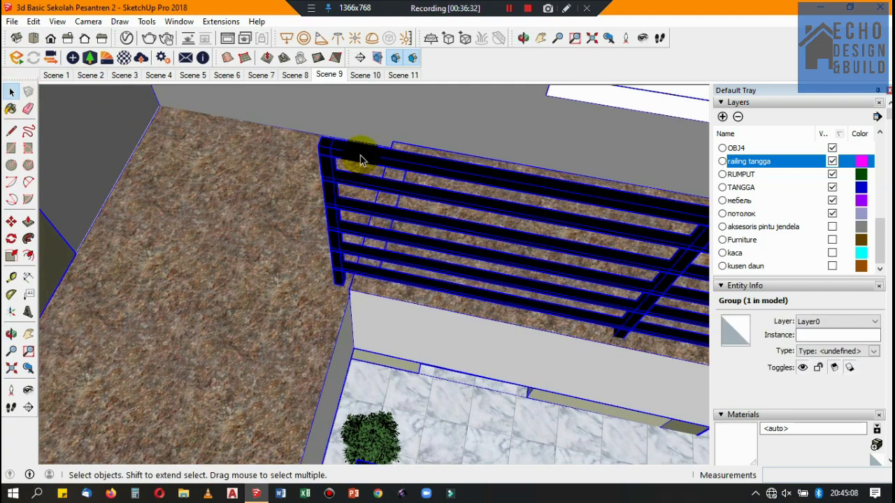
{"action": "left_click", "coordinate": [360, 156]}
{"action": "left_click", "coordinate": [342, 170]}
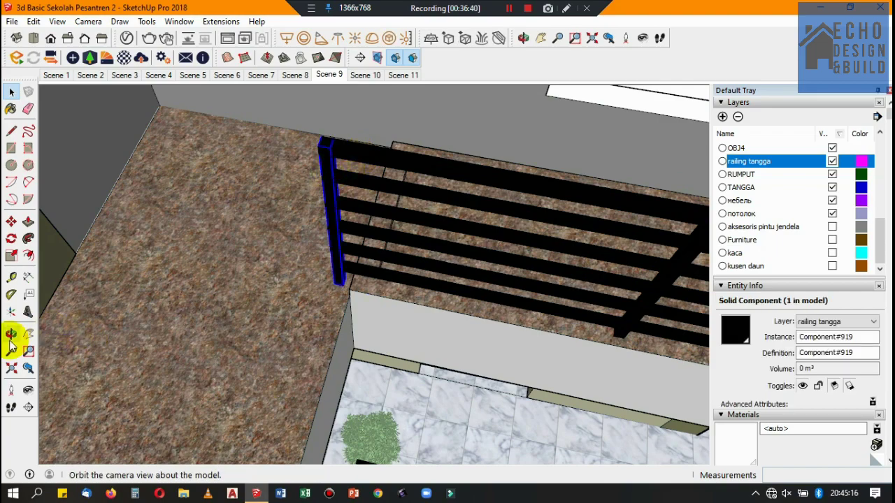
{"action": "mouse_move", "coordinate": [293, 294]}
{"action": "left_mouse_down"}
{"action": "mouse_move", "coordinate": [439, 285]}
{"action": "mouse_move", "coordinate": [280, 190]}
{"action": "left_mouse_up"}
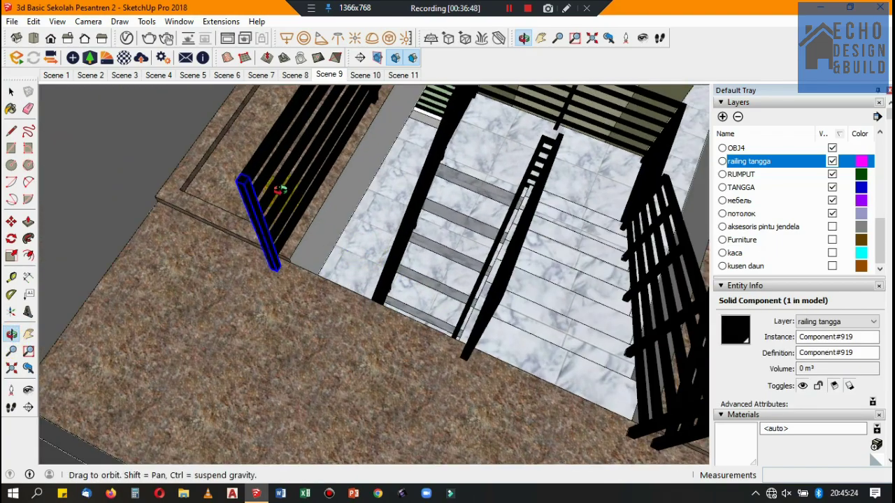
Step: Copy a stair railing rail and paste it in place at its original position
{"action": "key", "text": "space"}
{"action": "left_click", "coordinate": [266, 167]}
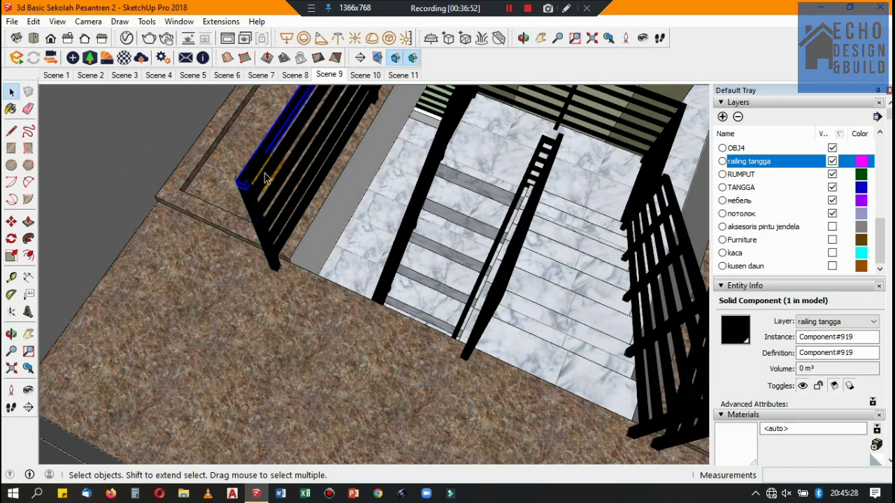
{"action": "scroll", "coordinate": [266, 181], "scroll_direction": "up", "scroll_amount": 2}
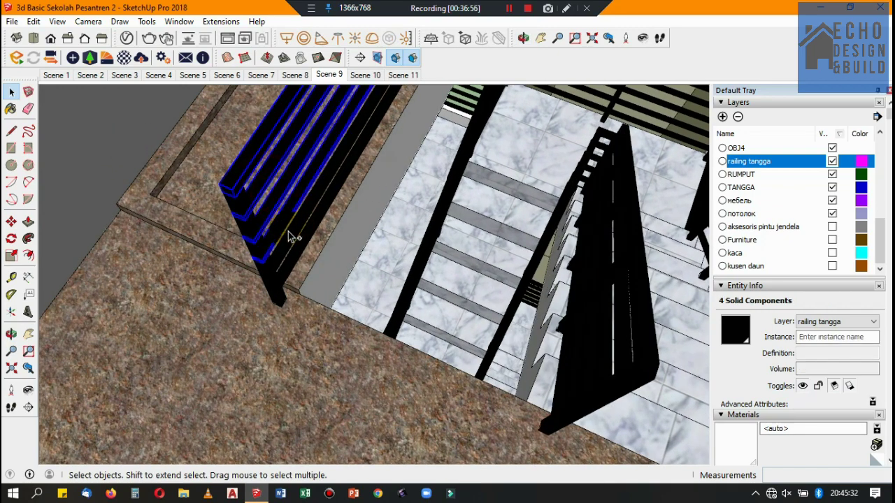
{"action": "scroll", "coordinate": [307, 237], "scroll_direction": "down", "scroll_amount": 3}
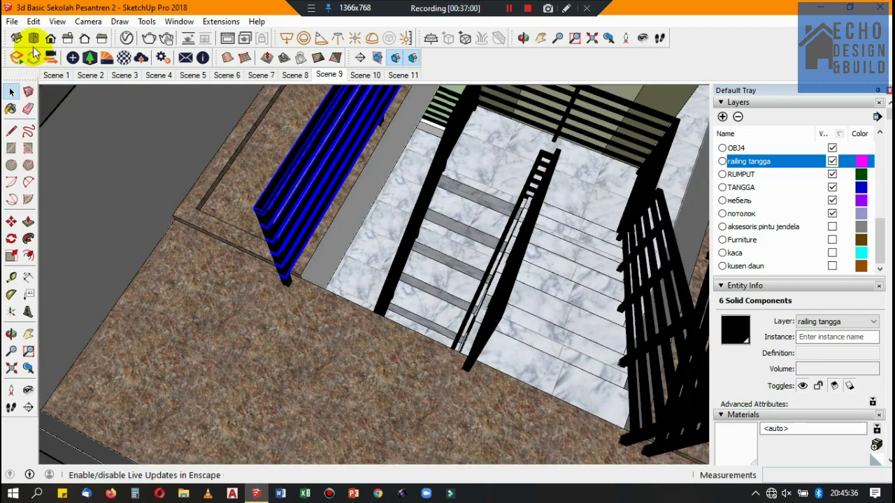
{"action": "left_click", "coordinate": [33, 21]}
{"action": "left_click", "coordinate": [69, 84]}
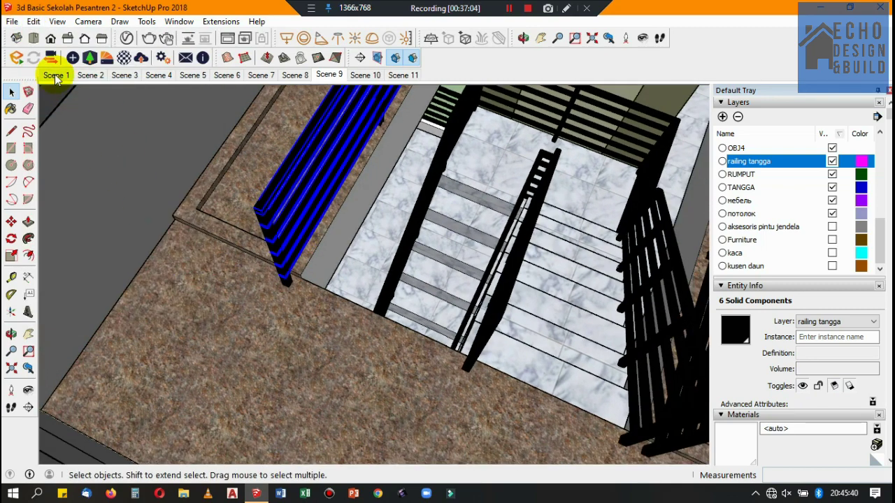
{"action": "left_click", "coordinate": [33, 21]}
{"action": "left_click", "coordinate": [70, 114]}
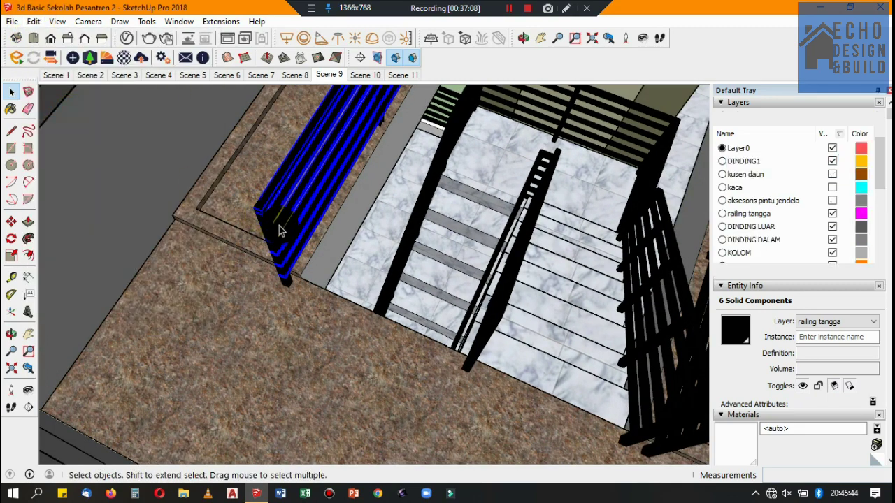
{"action": "scroll", "coordinate": [263, 200], "scroll_direction": "up", "scroll_amount": 1}
{"action": "scroll", "coordinate": [259, 210], "scroll_direction": "up", "scroll_amount": 1}
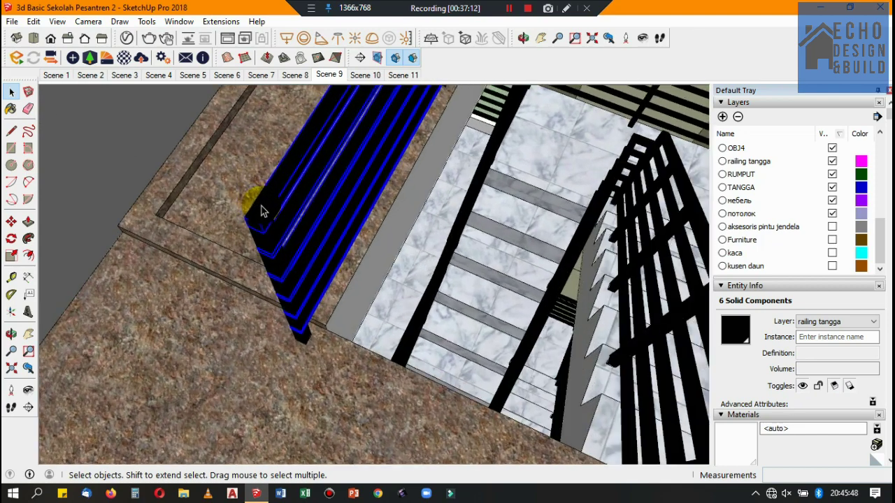
{"action": "scroll", "coordinate": [258, 218], "scroll_direction": "up", "scroll_amount": 2}
Step: Rotate the pasted railing copy about 92° around its corner
{"action": "left_click", "coordinate": [12, 239]}
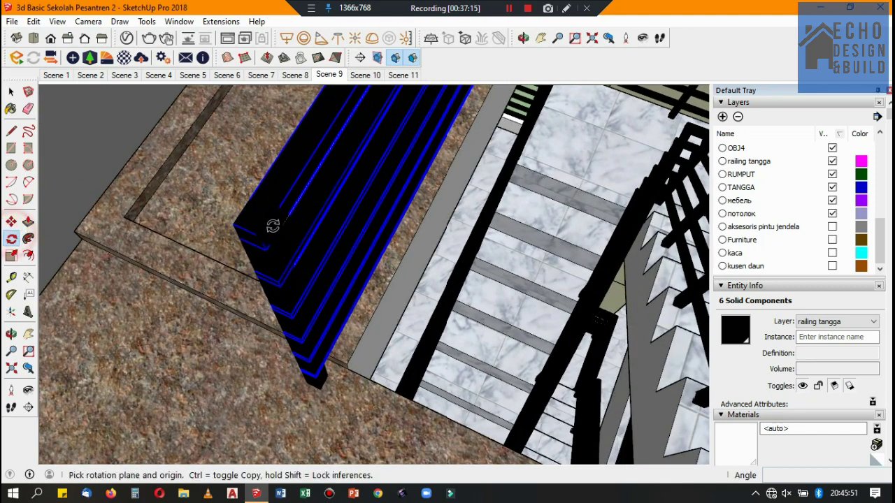
{"action": "left_click", "coordinate": [233, 224]}
{"action": "left_click", "coordinate": [275, 210]}
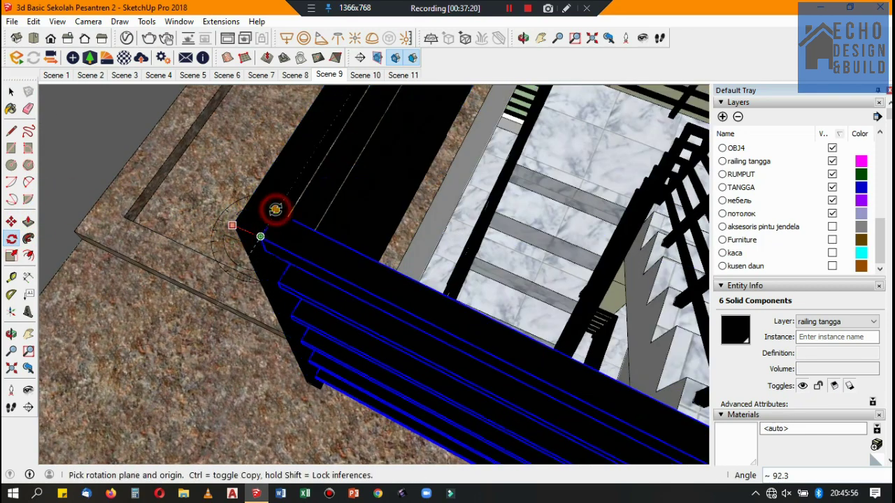
{"action": "scroll", "coordinate": [256, 126], "scroll_direction": "down", "scroll_amount": 2}
{"action": "scroll", "coordinate": [236, 186], "scroll_direction": "down", "scroll_amount": 2}
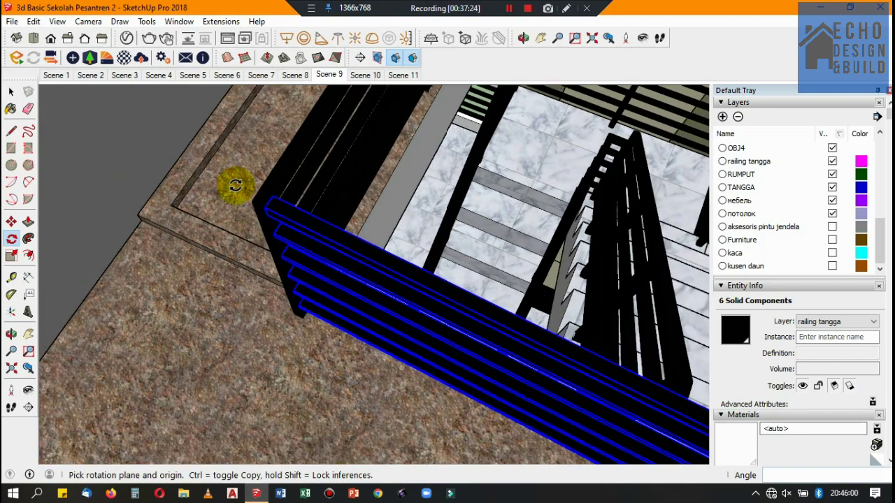
{"action": "scroll", "coordinate": [207, 186], "scroll_direction": "down", "scroll_amount": 1}
{"action": "scroll", "coordinate": [205, 186], "scroll_direction": "down", "scroll_amount": 1}
{"action": "scroll", "coordinate": [204, 185], "scroll_direction": "down", "scroll_amount": 1}
Step: Open the railing's context menu and close it without grouping
{"action": "left_click", "coordinate": [11, 92]}
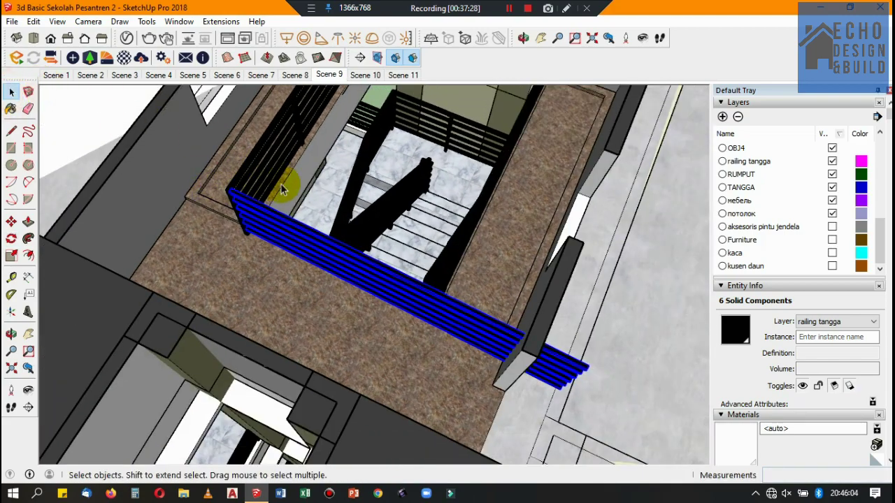
{"action": "right_click", "coordinate": [274, 184]}
{"action": "left_click", "coordinate": [458, 308]}
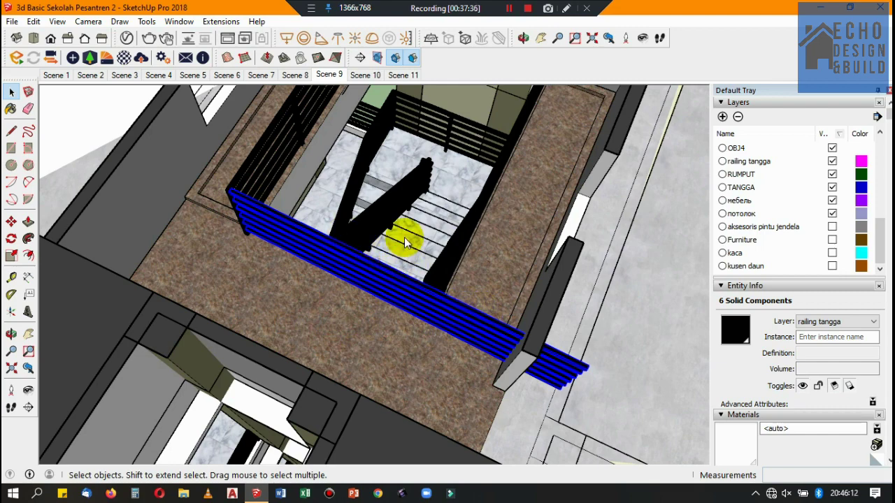
{"action": "scroll", "coordinate": [404, 237], "scroll_direction": "up", "scroll_amount": 2}
{"action": "scroll", "coordinate": [329, 226], "scroll_direction": "down", "scroll_amount": 2}
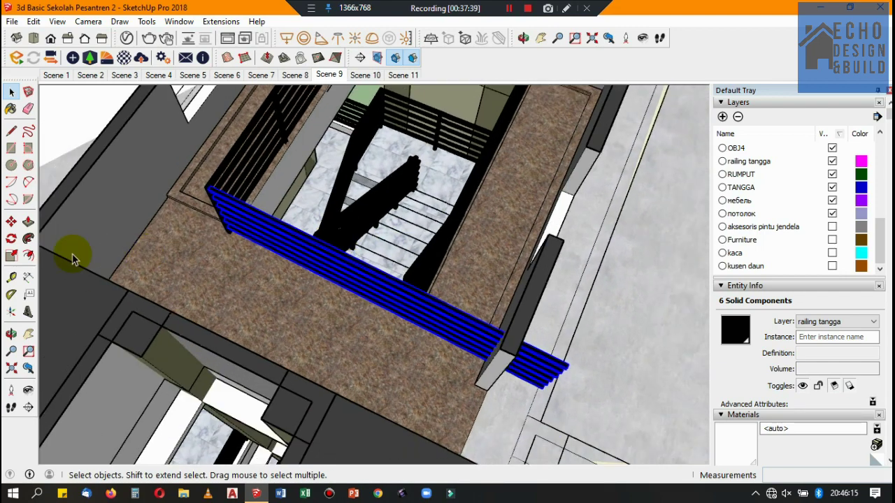
{"action": "left_click", "coordinate": [12, 336]}
{"action": "mouse_move", "coordinate": [426, 350]}
{"action": "left_mouse_down"}
{"action": "mouse_move", "coordinate": [343, 262]}
{"action": "mouse_move", "coordinate": [312, 299]}
{"action": "mouse_move", "coordinate": [381, 292]}
{"action": "left_mouse_up"}
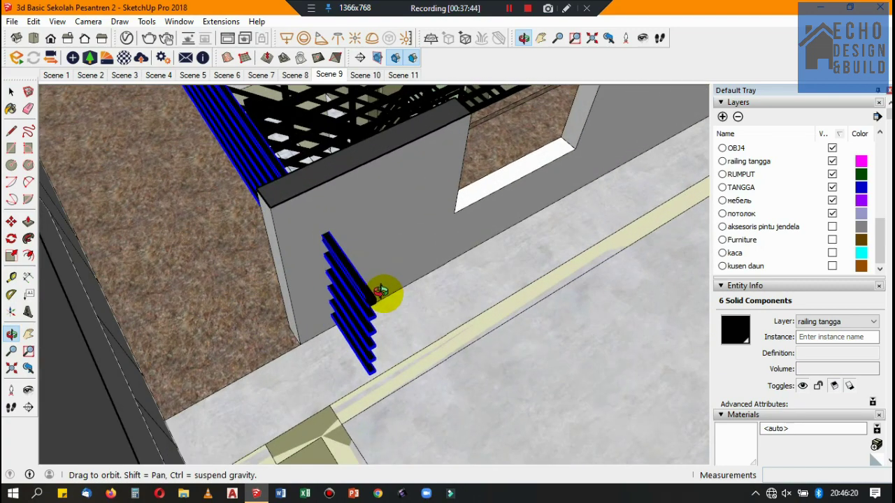
{"action": "scroll", "coordinate": [381, 292], "scroll_direction": "up", "scroll_amount": 2}
{"action": "scroll", "coordinate": [366, 261], "scroll_direction": "up", "scroll_amount": 2}
{"action": "left_click", "coordinate": [12, 91]}
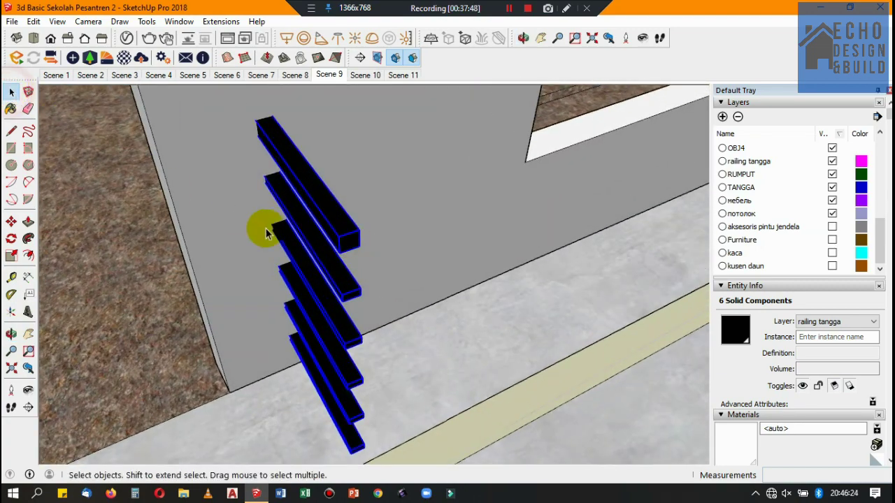
{"action": "scroll", "coordinate": [349, 245], "scroll_direction": "up", "scroll_amount": 3}
{"action": "scroll", "coordinate": [353, 252], "scroll_direction": "down", "scroll_amount": 5}
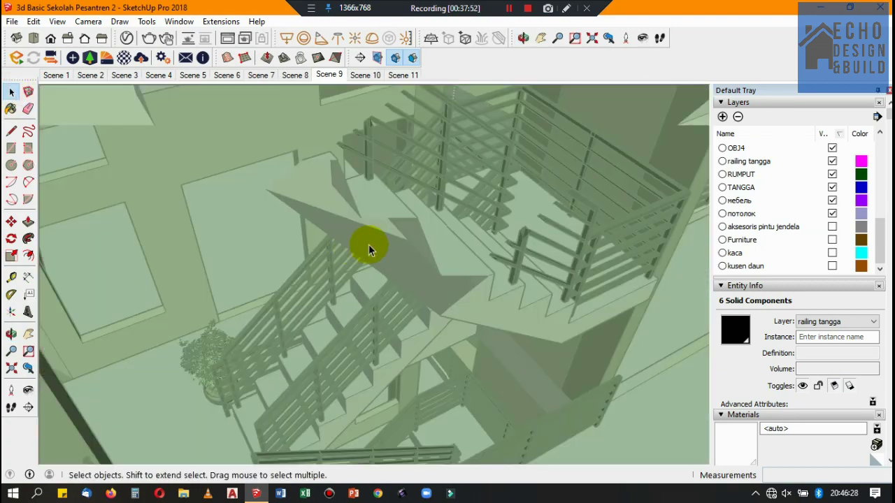
{"action": "scroll", "coordinate": [409, 162], "scroll_direction": "up", "scroll_amount": 3}
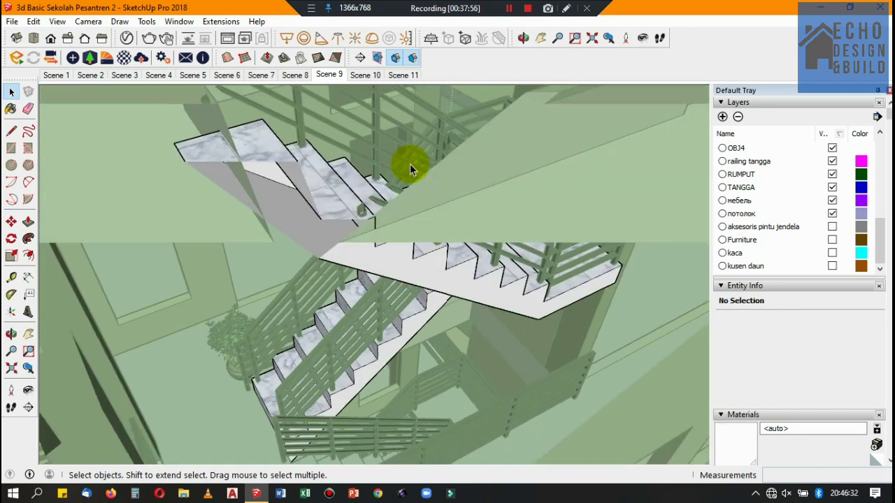
{"action": "scroll", "coordinate": [377, 215], "scroll_direction": "up", "scroll_amount": 2}
{"action": "scroll", "coordinate": [392, 195], "scroll_direction": "up", "scroll_amount": 2}
{"action": "scroll", "coordinate": [389, 198], "scroll_direction": "up", "scroll_amount": 1}
{"action": "scroll", "coordinate": [388, 198], "scroll_direction": "down", "scroll_amount": 1}
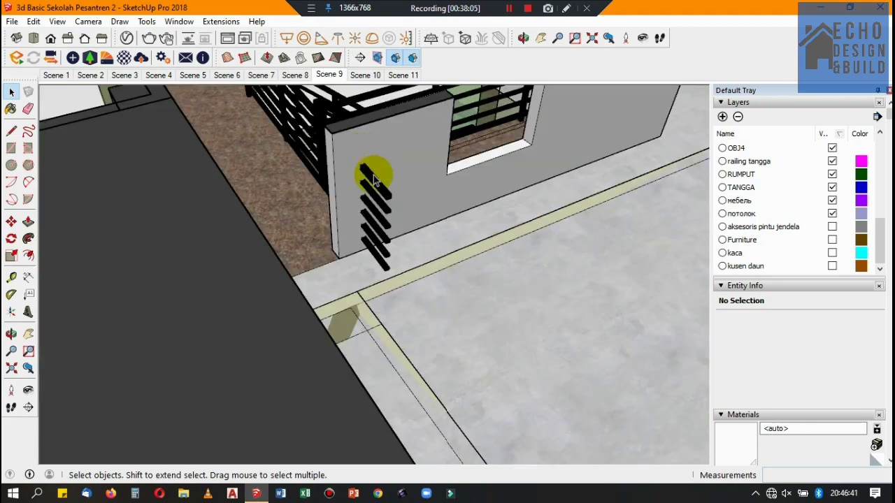
{"action": "left_click", "coordinate": [373, 176]}
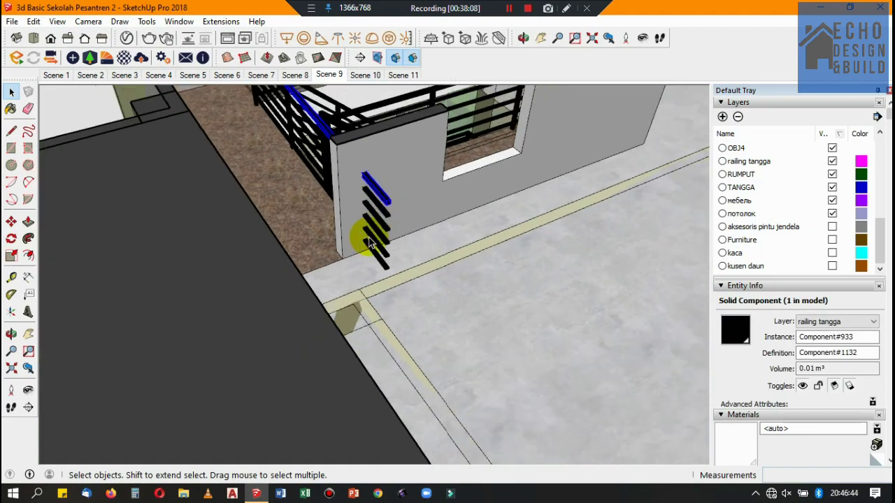
{"action": "scroll", "coordinate": [371, 231], "scroll_direction": "up", "scroll_amount": 2}
{"action": "scroll", "coordinate": [384, 210], "scroll_direction": "up", "scroll_amount": 2}
{"action": "scroll", "coordinate": [388, 216], "scroll_direction": "up", "scroll_amount": 3}
{"action": "scroll", "coordinate": [389, 220], "scroll_direction": "up", "scroll_amount": 2}
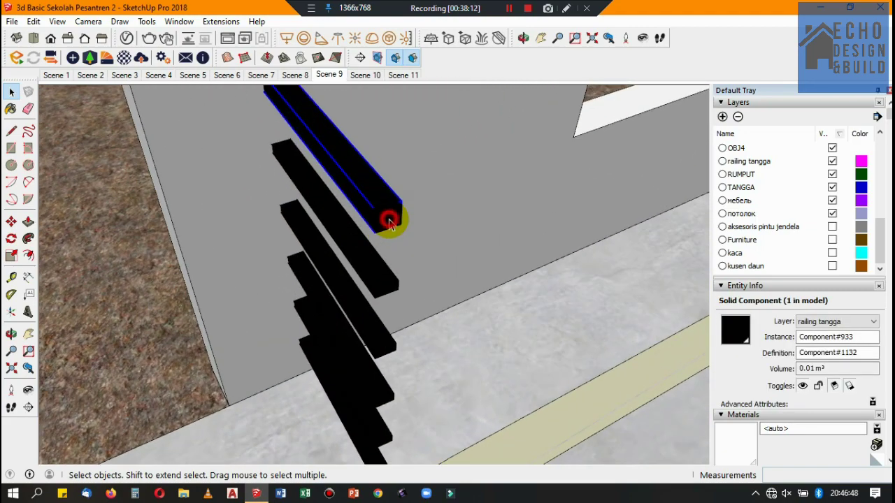
{"action": "scroll", "coordinate": [388, 224], "scroll_direction": "down", "scroll_amount": 10}
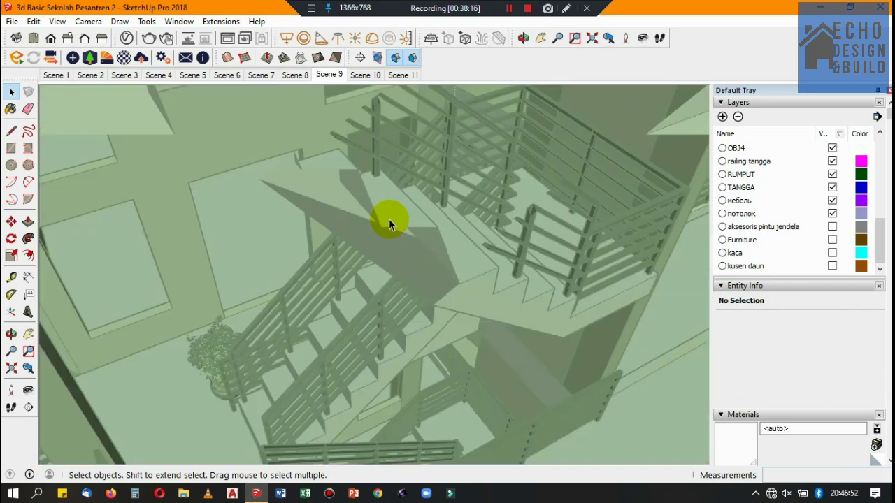
{"action": "scroll", "coordinate": [389, 219], "scroll_direction": "up", "scroll_amount": 4}
{"action": "scroll", "coordinate": [385, 200], "scroll_direction": "up", "scroll_amount": 2}
{"action": "scroll", "coordinate": [393, 211], "scroll_direction": "up", "scroll_amount": 1}
{"action": "scroll", "coordinate": [391, 209], "scroll_direction": "up", "scroll_amount": 1}
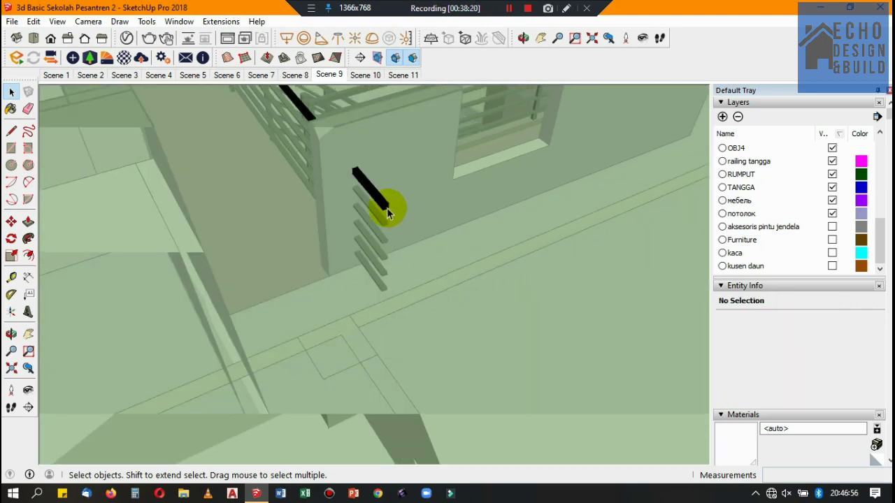
{"action": "left_click", "coordinate": [384, 210]}
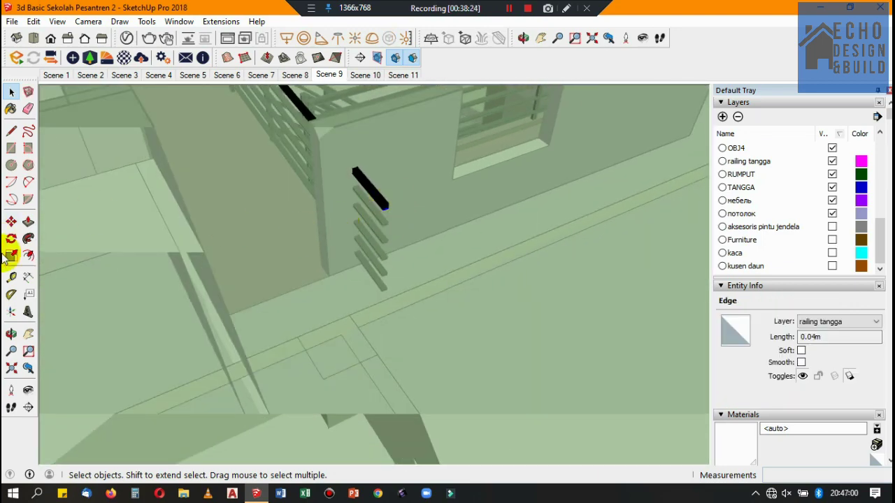
{"action": "left_click", "coordinate": [28, 221]}
{"action": "left_click", "coordinate": [384, 210]}
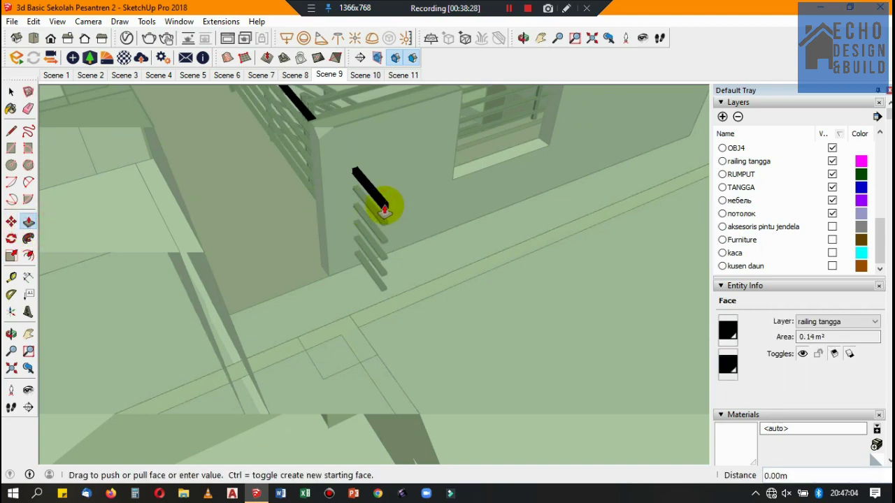
{"action": "scroll", "coordinate": [381, 206], "scroll_direction": "down", "scroll_amount": 2}
{"action": "scroll", "coordinate": [371, 196], "scroll_direction": "down", "scroll_amount": 2}
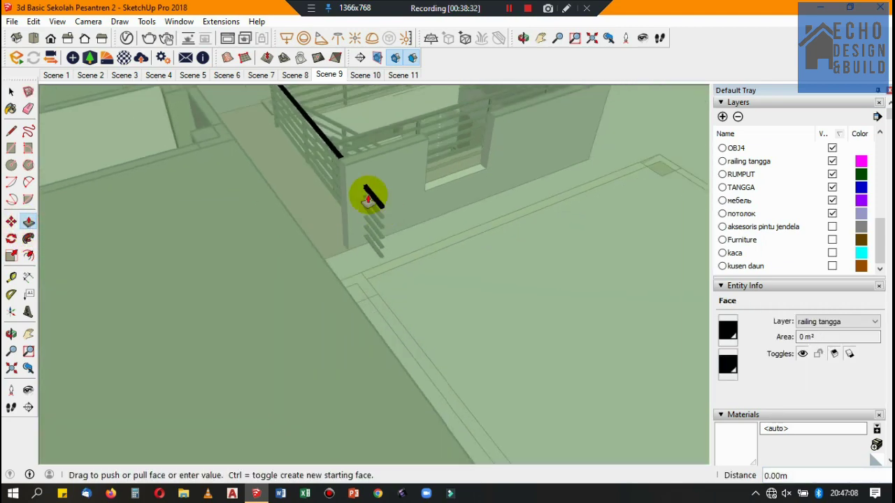
{"action": "scroll", "coordinate": [342, 161], "scroll_direction": "down", "scroll_amount": 2}
{"action": "scroll", "coordinate": [336, 147], "scroll_direction": "up", "scroll_amount": 1}
{"action": "scroll", "coordinate": [343, 154], "scroll_direction": "down", "scroll_amount": 2}
{"action": "scroll", "coordinate": [349, 168], "scroll_direction": "up", "scroll_amount": 2}
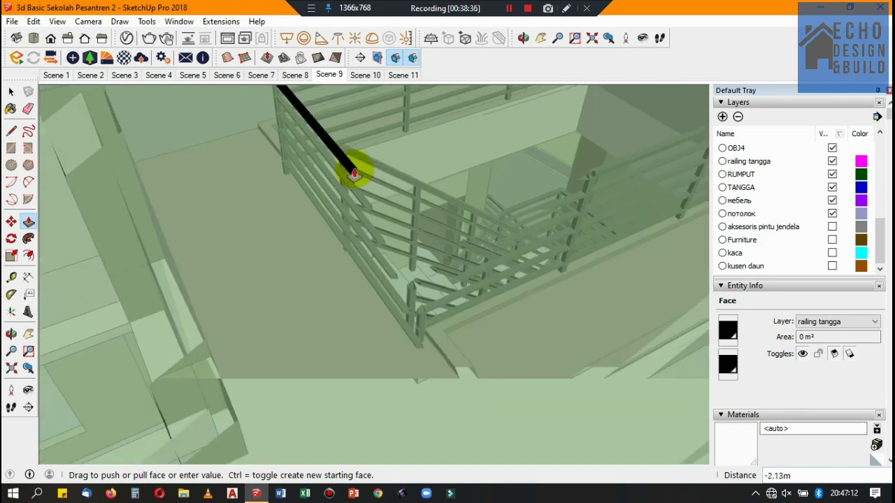
{"action": "scroll", "coordinate": [344, 172], "scroll_direction": "up", "scroll_amount": 1}
{"action": "scroll", "coordinate": [344, 175], "scroll_direction": "up", "scroll_amount": 2}
{"action": "scroll", "coordinate": [345, 176], "scroll_direction": "down", "scroll_amount": 2}
{"action": "scroll", "coordinate": [345, 178], "scroll_direction": "up", "scroll_amount": 2}
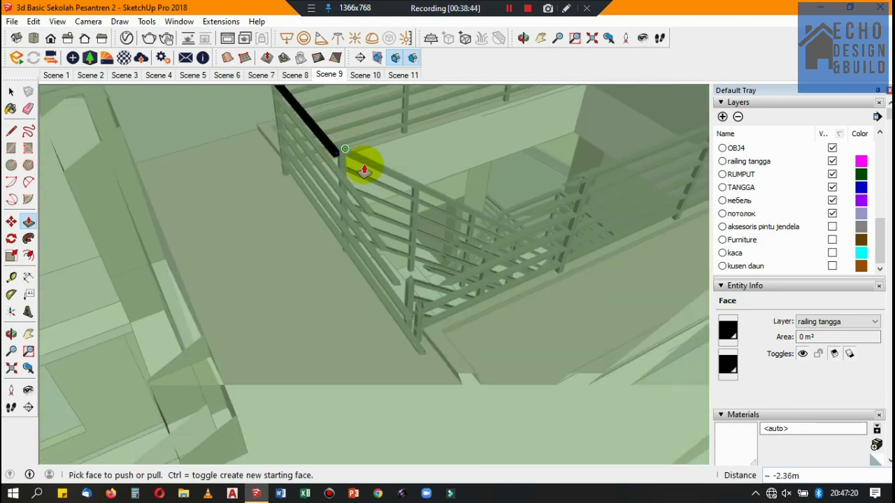
{"action": "left_click", "coordinate": [363, 164]}
{"action": "scroll", "coordinate": [340, 160], "scroll_direction": "down", "scroll_amount": 2}
{"action": "scroll", "coordinate": [349, 170], "scroll_direction": "down", "scroll_amount": 1}
{"action": "scroll", "coordinate": [356, 170], "scroll_direction": "down", "scroll_amount": 1}
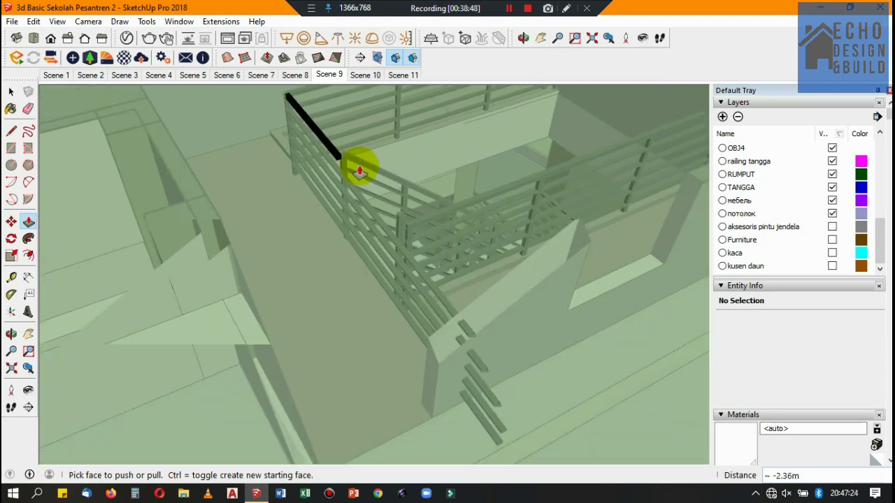
{"action": "scroll", "coordinate": [356, 170], "scroll_direction": "down", "scroll_amount": 1}
{"action": "scroll", "coordinate": [473, 347], "scroll_direction": "up", "scroll_amount": 1}
{"action": "left_click", "coordinate": [12, 91]}
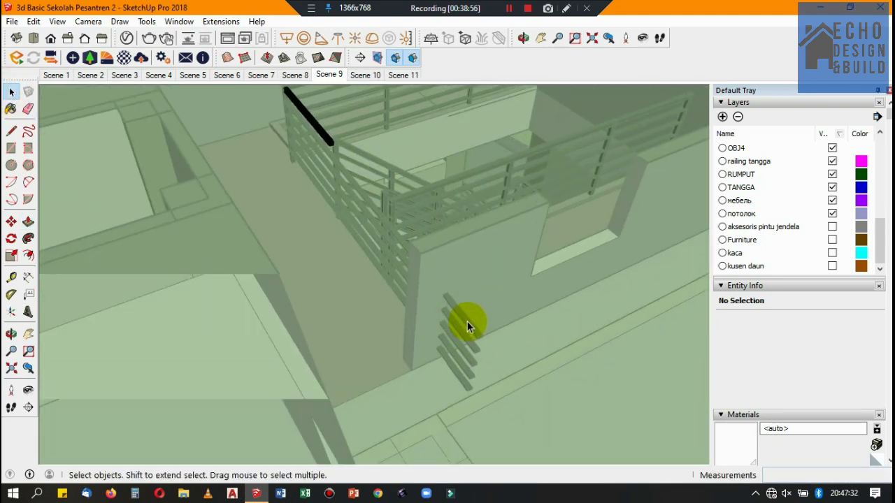
{"action": "scroll", "coordinate": [482, 336], "scroll_direction": "up", "scroll_amount": 1}
{"action": "scroll", "coordinate": [482, 336], "scroll_direction": "down", "scroll_amount": 1}
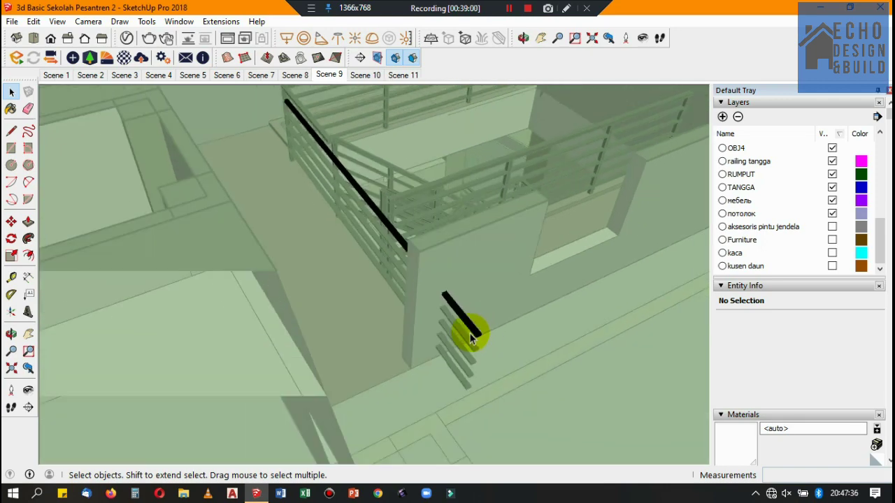
{"action": "left_click", "coordinate": [28, 222]}
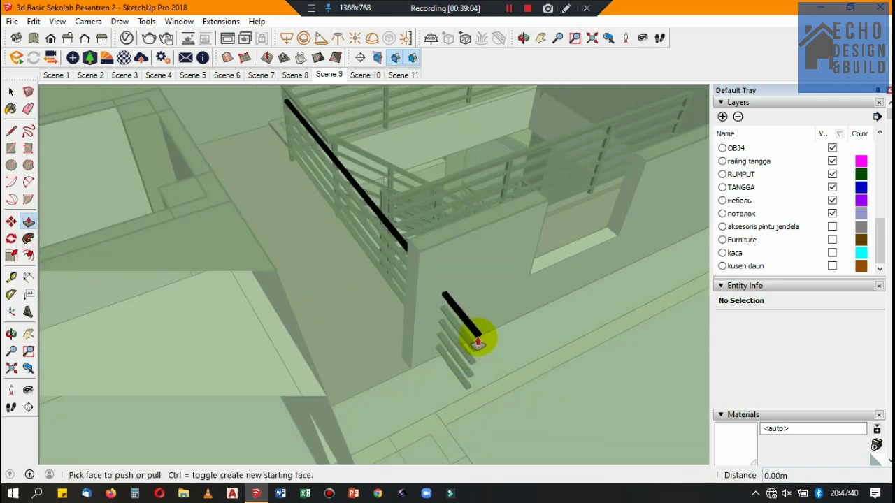
{"action": "left_click", "coordinate": [12, 334]}
{"action": "mouse_move", "coordinate": [472, 329]}
{"action": "left_mouse_down"}
{"action": "mouse_move", "coordinate": [449, 273]}
{"action": "mouse_move", "coordinate": [471, 309]}
{"action": "mouse_move", "coordinate": [494, 299]}
{"action": "mouse_move", "coordinate": [481, 367]}
{"action": "mouse_move", "coordinate": [455, 366]}
{"action": "left_mouse_up"}
{"action": "left_click", "coordinate": [28, 222]}
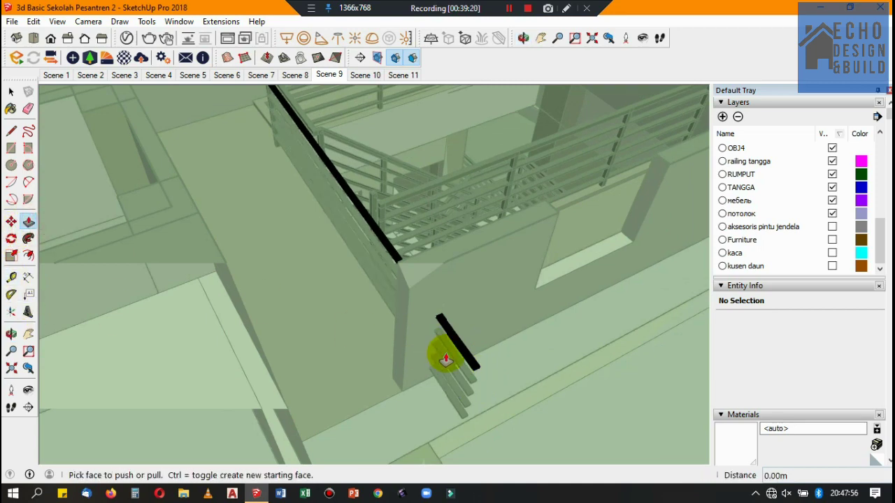
{"action": "left_click", "coordinate": [476, 375]}
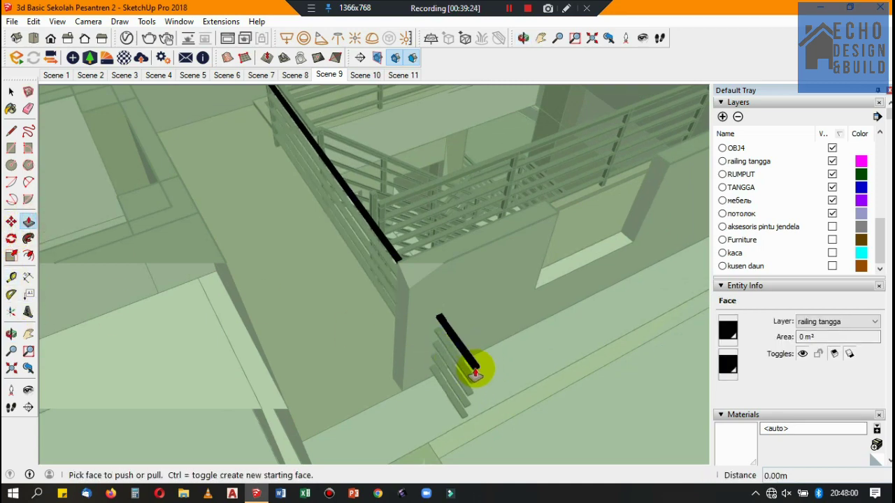
{"action": "left_click", "coordinate": [475, 372]}
{"action": "middle_click_drag", "start_coordinate": [432, 353], "coordinate": [328, 170]}
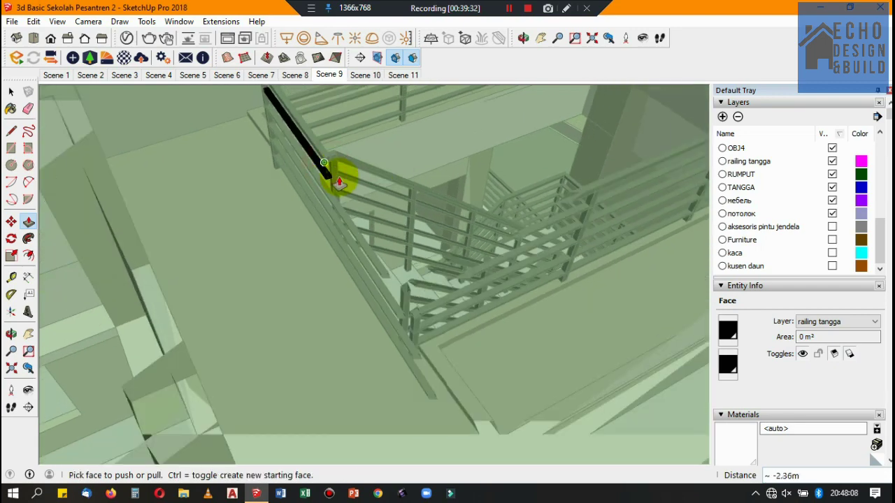
{"action": "left_click", "coordinate": [12, 93]}
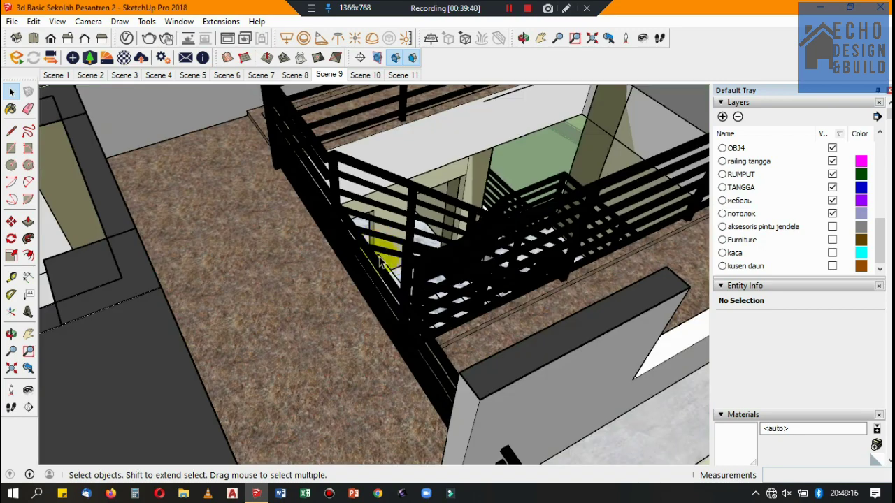
{"action": "middle_click_drag", "start_coordinate": [371, 236], "coordinate": [475, 366]}
{"action": "left_click", "coordinate": [484, 411]}
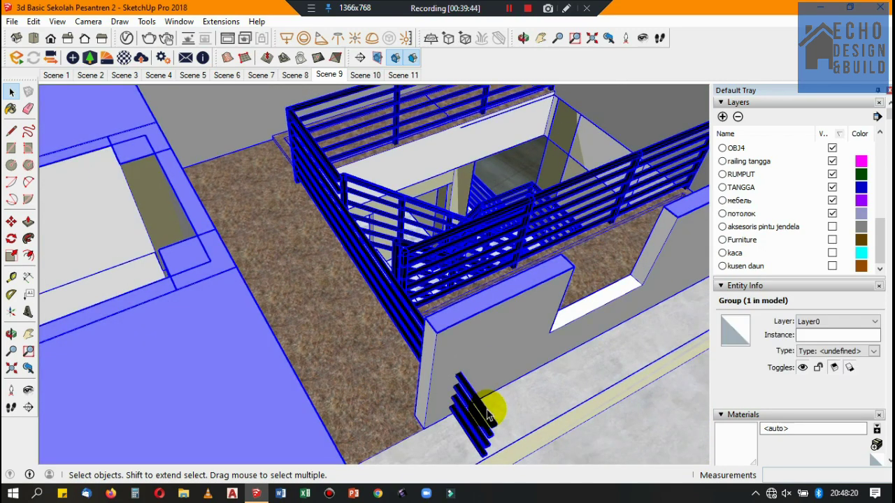
{"action": "left_click", "coordinate": [488, 415]}
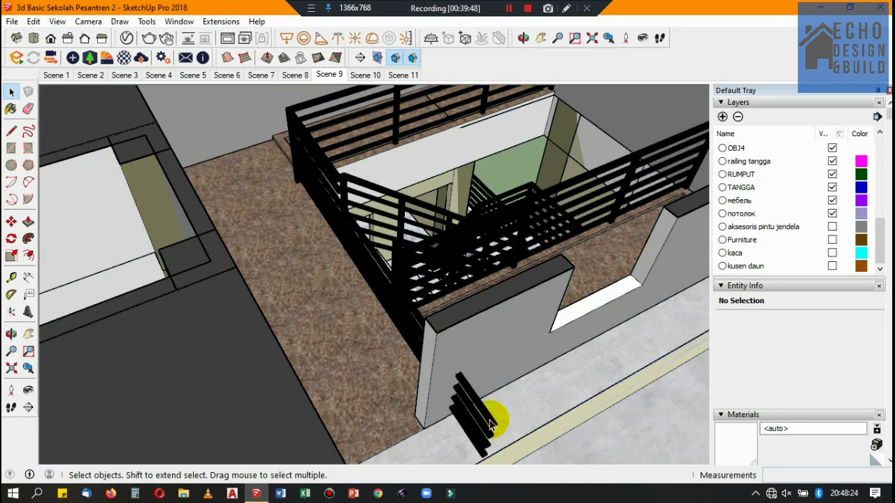
{"action": "left_click", "coordinate": [491, 422]}
{"action": "left_click", "coordinate": [484, 437]}
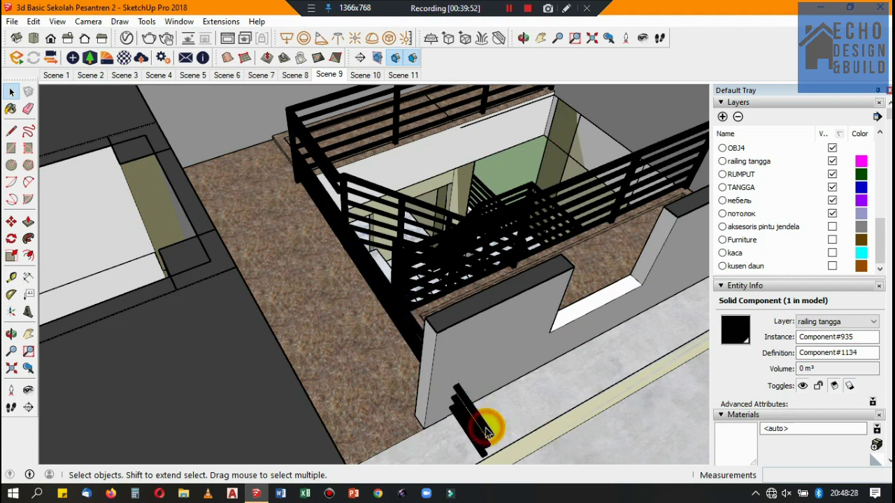
{"action": "left_click", "coordinate": [485, 446]}
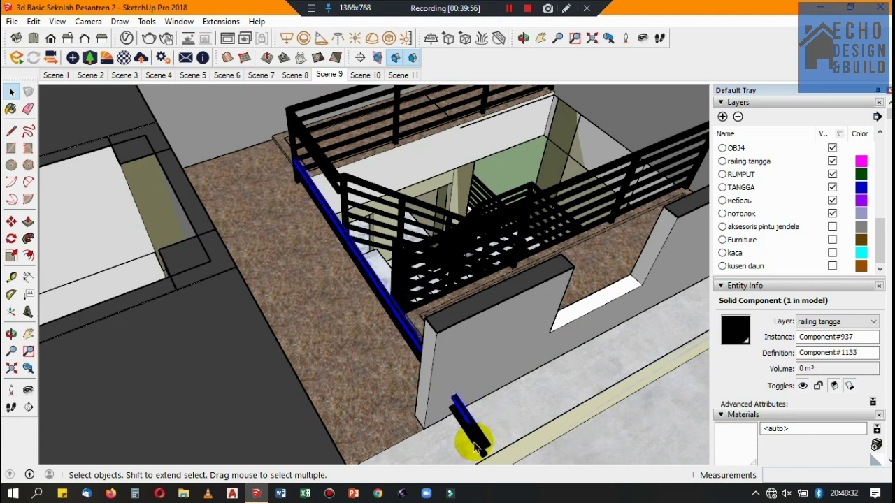
{"action": "left_click", "coordinate": [469, 437]}
{"action": "left_click", "coordinate": [467, 430]}
{"action": "left_click", "coordinate": [381, 232]}
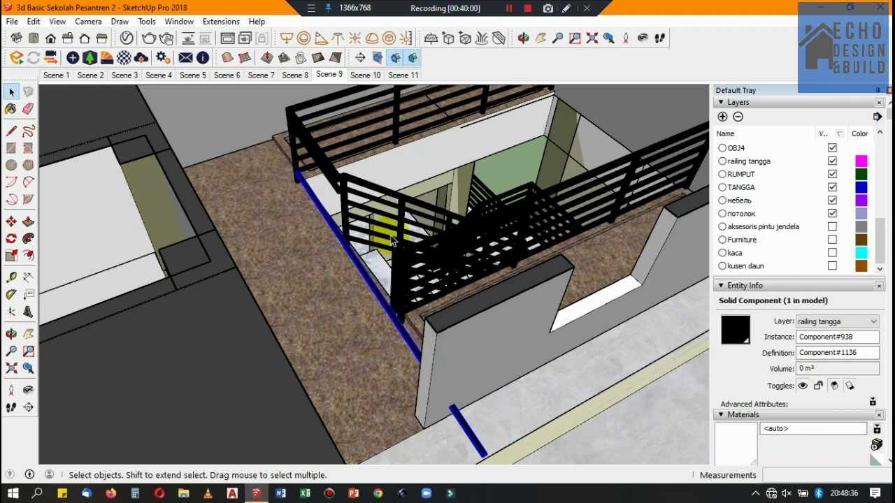
{"action": "scroll", "coordinate": [380, 232], "scroll_direction": "up", "scroll_amount": 2}
Step: Duplicate the railing's corner post in place and shift the copy about 0.04m sideways
{"action": "scroll", "coordinate": [391, 244], "scroll_direction": "up", "scroll_amount": 2}
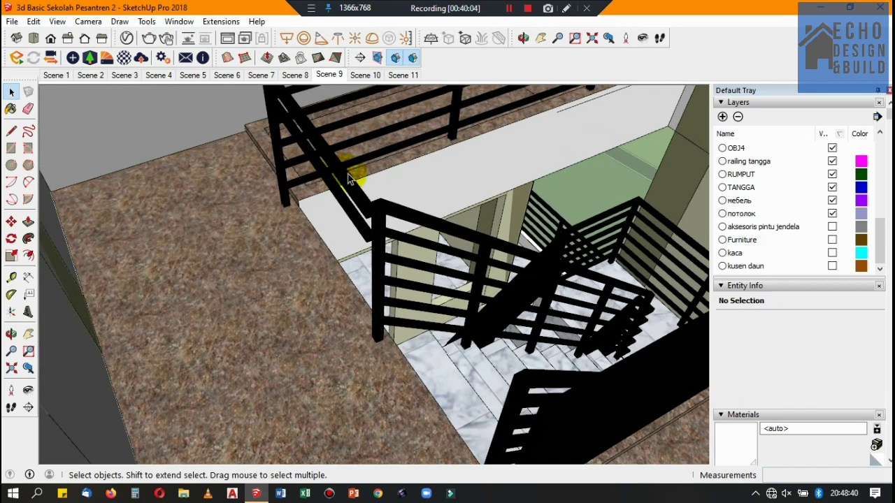
{"action": "scroll", "coordinate": [402, 255], "scroll_direction": "up", "scroll_amount": 2}
{"action": "left_click", "coordinate": [403, 256]}
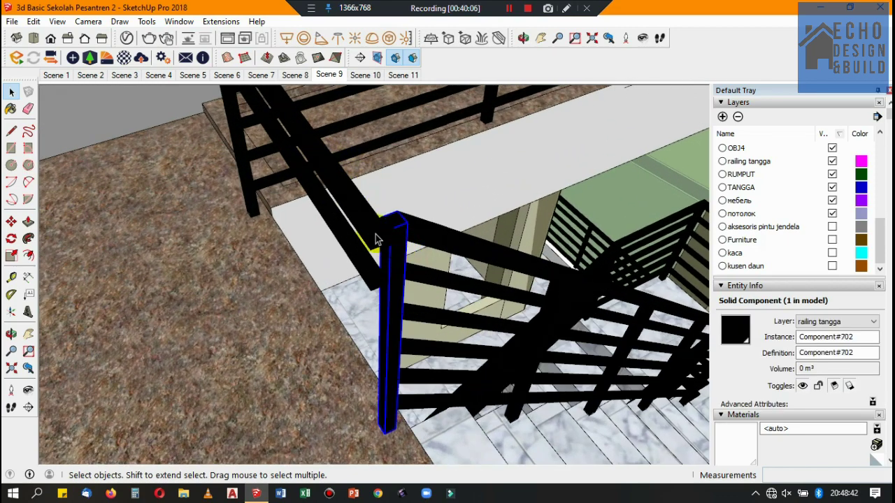
{"action": "left_click", "coordinate": [35, 24]}
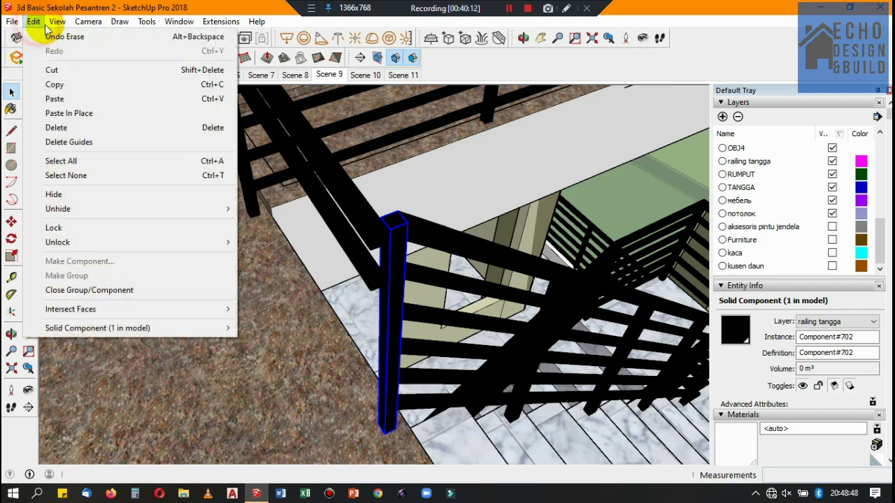
{"action": "left_click", "coordinate": [56, 84]}
{"action": "left_click", "coordinate": [34, 23]}
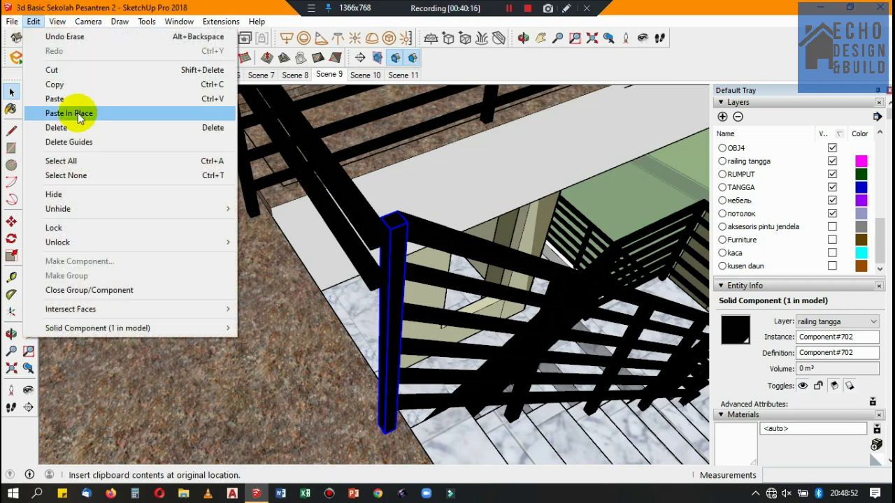
{"action": "left_click", "coordinate": [102, 113]}
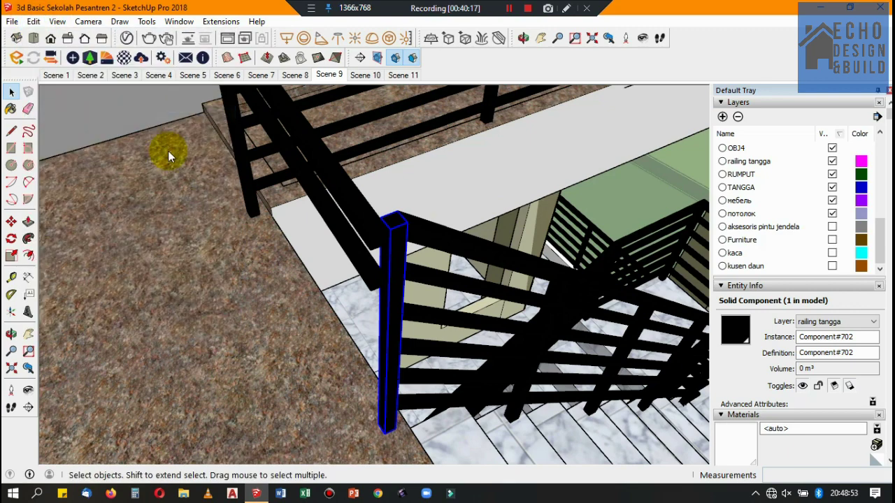
{"action": "left_click", "coordinate": [14, 224]}
{"action": "left_click", "coordinate": [404, 218]}
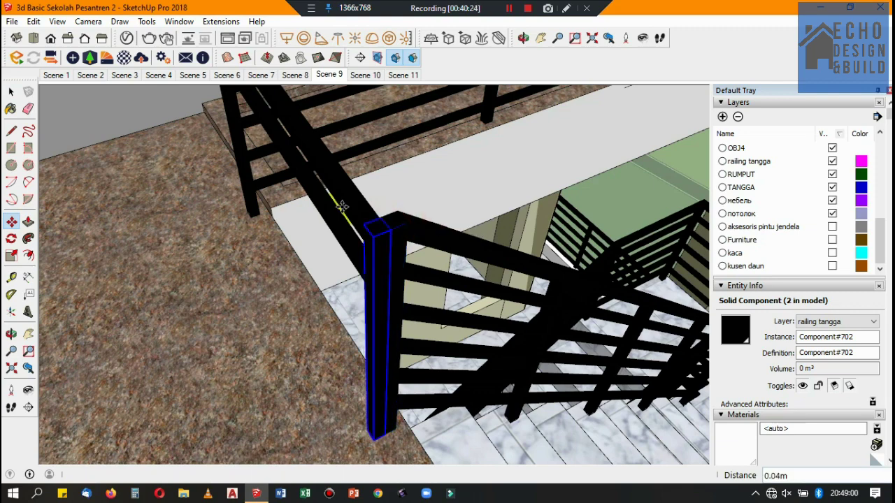
{"action": "scroll", "coordinate": [348, 232], "scroll_direction": "down", "scroll_amount": 2}
Step: Select the diagonal handrail and orbit to check the railing from another angle
{"action": "left_click", "coordinate": [11, 92]}
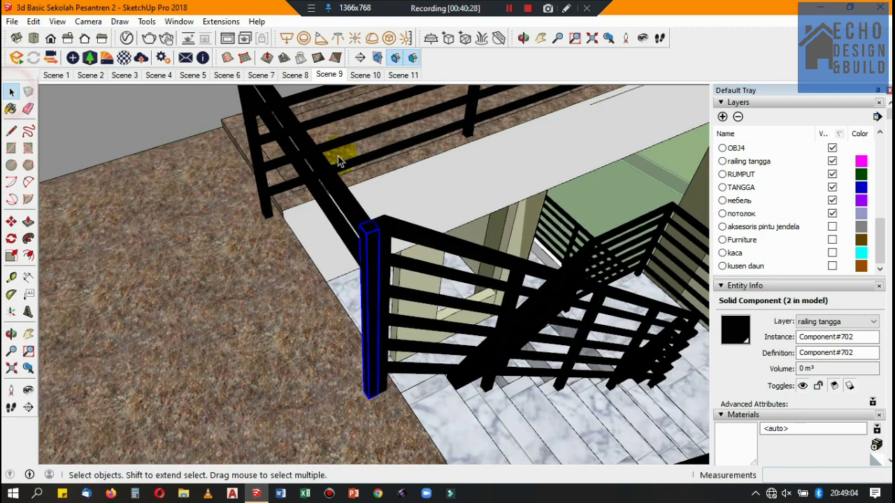
{"action": "left_click", "coordinate": [313, 187]}
{"action": "left_click", "coordinate": [32, 21]}
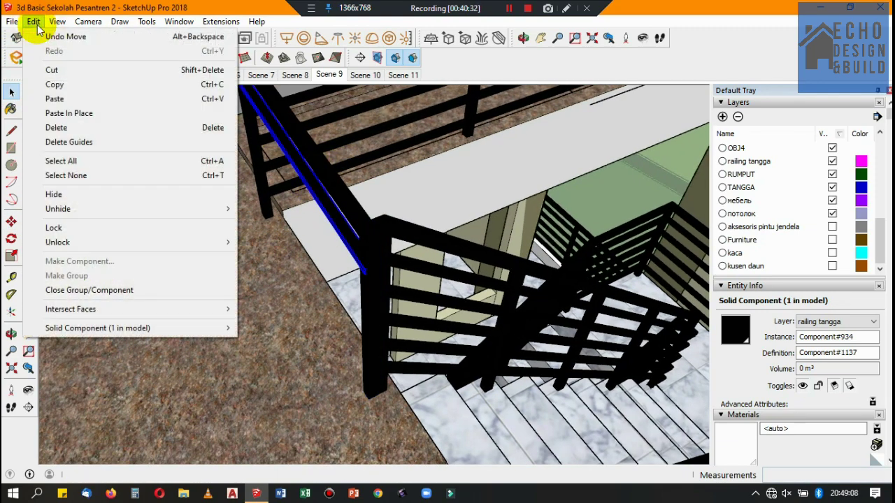
{"action": "left_click", "coordinate": [459, 165]}
{"action": "scroll", "coordinate": [370, 266], "scroll_direction": "up", "scroll_amount": 2}
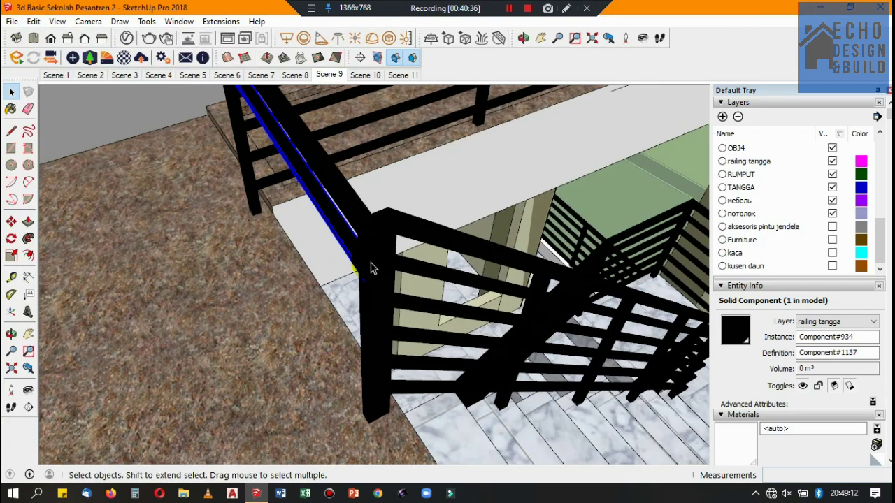
{"action": "scroll", "coordinate": [373, 273], "scroll_direction": "up", "scroll_amount": 2}
{"action": "scroll", "coordinate": [392, 275], "scroll_direction": "down", "scroll_amount": 2}
{"action": "left_click", "coordinate": [11, 334]}
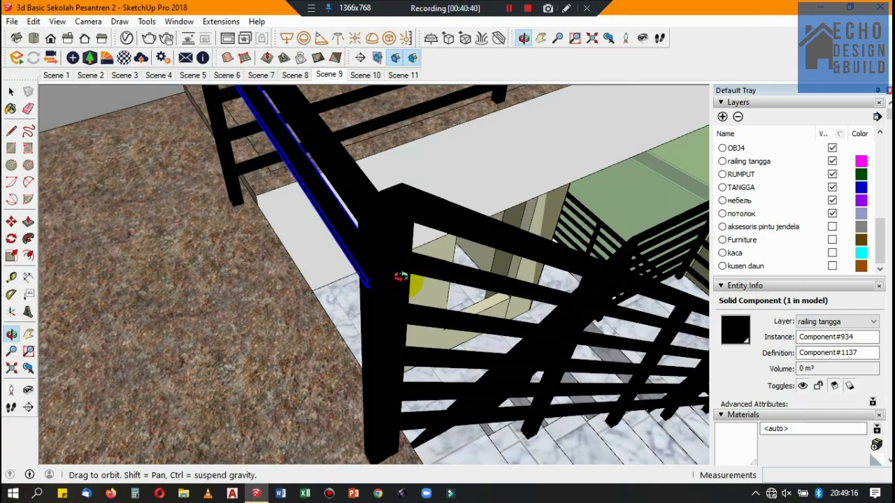
{"action": "mouse_move", "coordinate": [399, 276]}
{"action": "left_mouse_down"}
{"action": "mouse_move", "coordinate": [463, 172]}
{"action": "mouse_move", "coordinate": [327, 190]}
{"action": "mouse_move", "coordinate": [393, 209]}
{"action": "mouse_move", "coordinate": [193, 239]}
{"action": "mouse_move", "coordinate": [179, 184]}
{"action": "mouse_move", "coordinate": [200, 144]}
{"action": "mouse_move", "coordinate": [214, 236]}
{"action": "mouse_move", "coordinate": [325, 187]}
{"action": "mouse_move", "coordinate": [300, 140]}
{"action": "mouse_move", "coordinate": [342, 202]}
{"action": "mouse_move", "coordinate": [167, 128]}
{"action": "left_mouse_up"}
{"action": "left_click", "coordinate": [11, 92]}
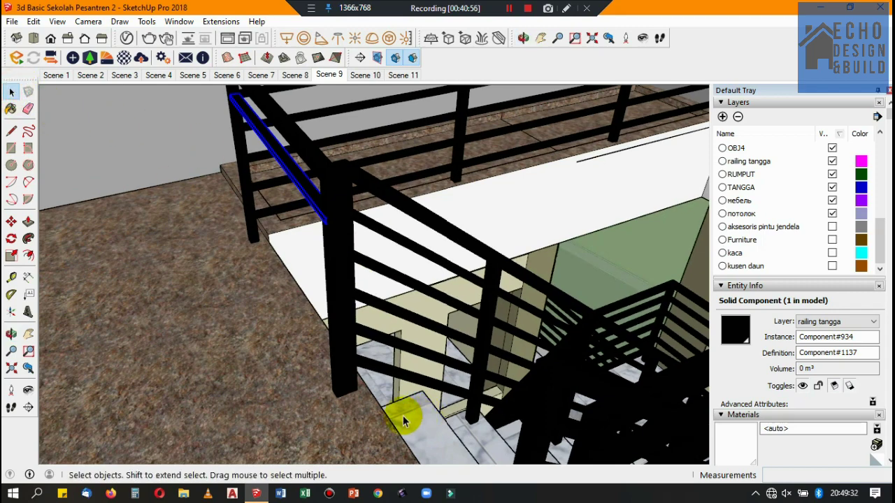
{"action": "left_click", "coordinate": [341, 378]}
{"action": "scroll", "coordinate": [347, 374], "scroll_direction": "up", "scroll_amount": 2}
{"action": "mouse_move", "coordinate": [347, 373]}
{"action": "middle_mouse_down"}
{"action": "mouse_move", "coordinate": [319, 180]}
{"action": "mouse_move", "coordinate": [310, 295]}
{"action": "middle_mouse_up"}
{"action": "scroll", "coordinate": [335, 183], "scroll_direction": "up", "scroll_amount": 3}
{"action": "scroll", "coordinate": [333, 178], "scroll_direction": "up", "scroll_amount": 1}
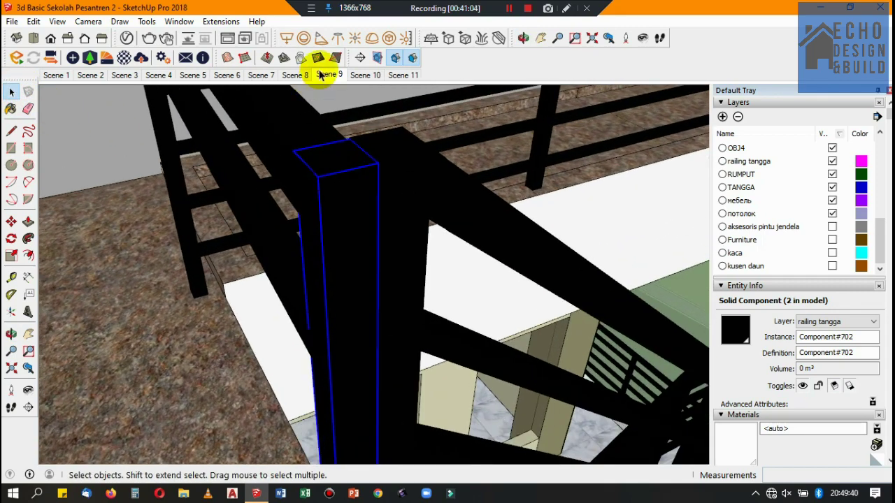
{"action": "left_click", "coordinate": [11, 221]}
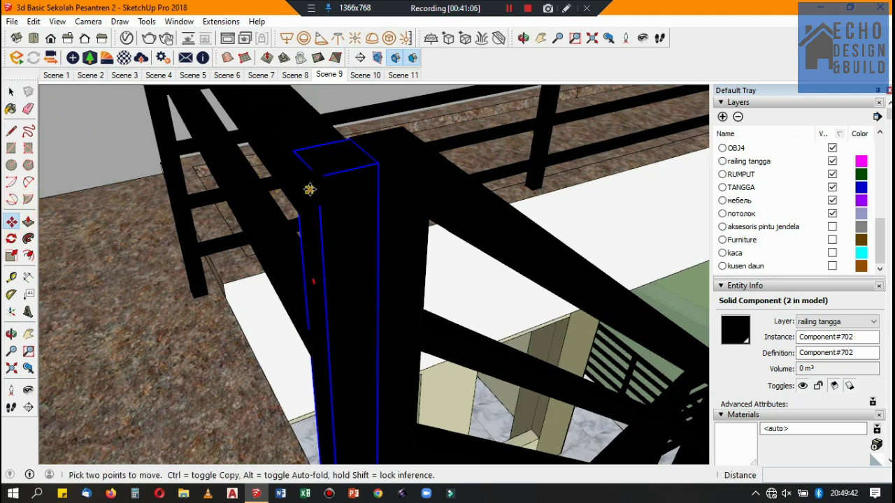
{"action": "left_click", "coordinate": [290, 151]}
{"action": "key", "text": "Escape"}
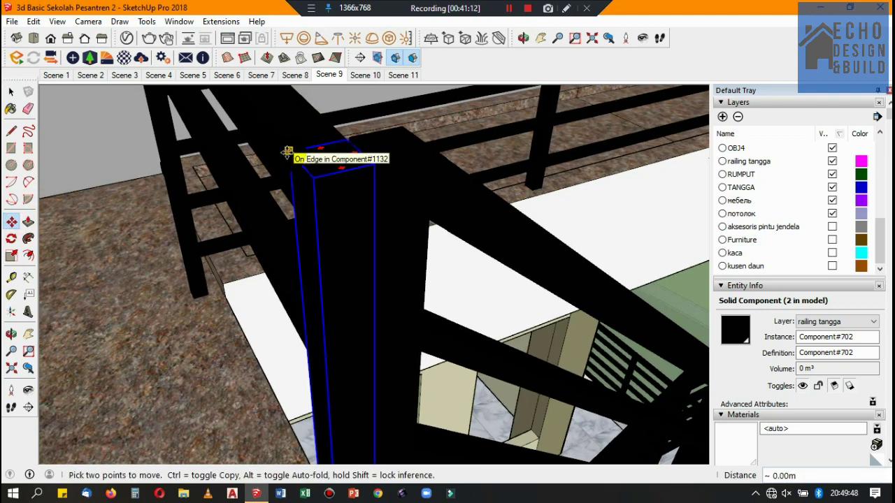
{"action": "left_click", "coordinate": [11, 91]}
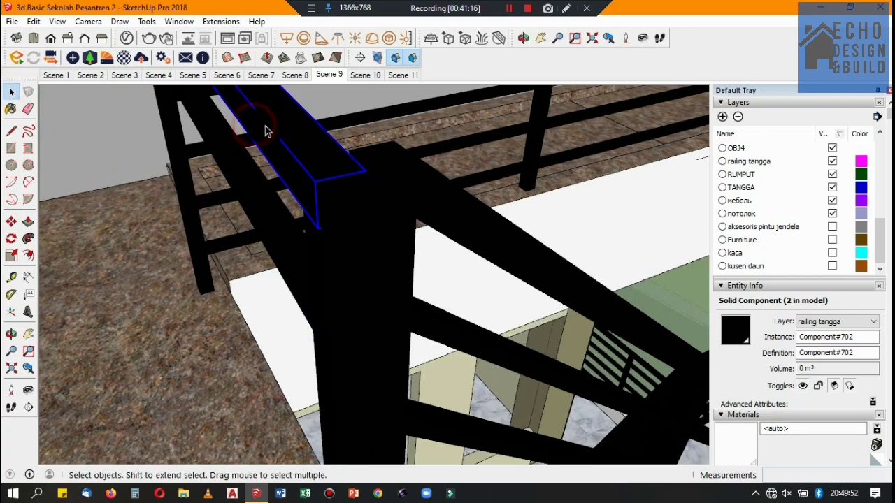
{"action": "left_click", "coordinate": [343, 223]}
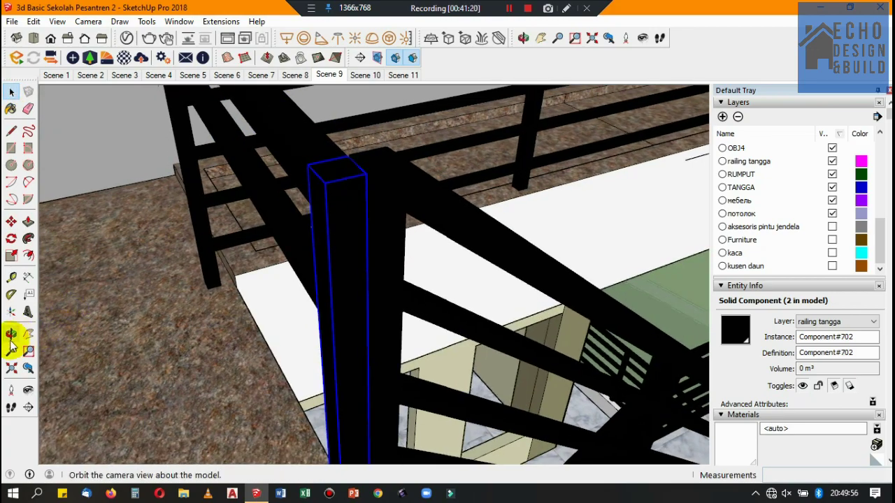
{"action": "left_click", "coordinate": [11, 334]}
{"action": "mouse_move", "coordinate": [340, 237]}
{"action": "left_mouse_down"}
{"action": "mouse_move", "coordinate": [428, 208]}
{"action": "mouse_move", "coordinate": [479, 205]}
{"action": "mouse_move", "coordinate": [340, 206]}
{"action": "mouse_move", "coordinate": [350, 193]}
{"action": "mouse_move", "coordinate": [306, 201]}
{"action": "left_mouse_up"}
{"action": "left_click", "coordinate": [11, 92]}
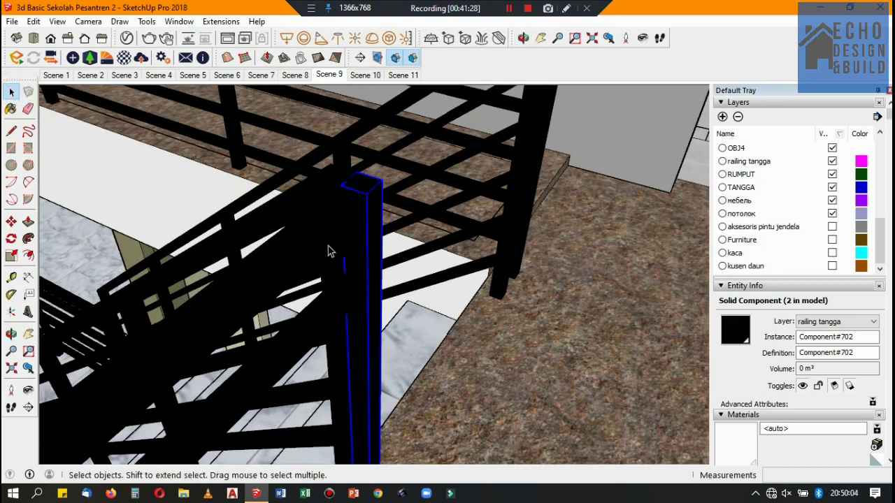
{"action": "left_click", "coordinate": [350, 219]}
{"action": "scroll", "coordinate": [349, 224], "scroll_direction": "down", "scroll_amount": 2}
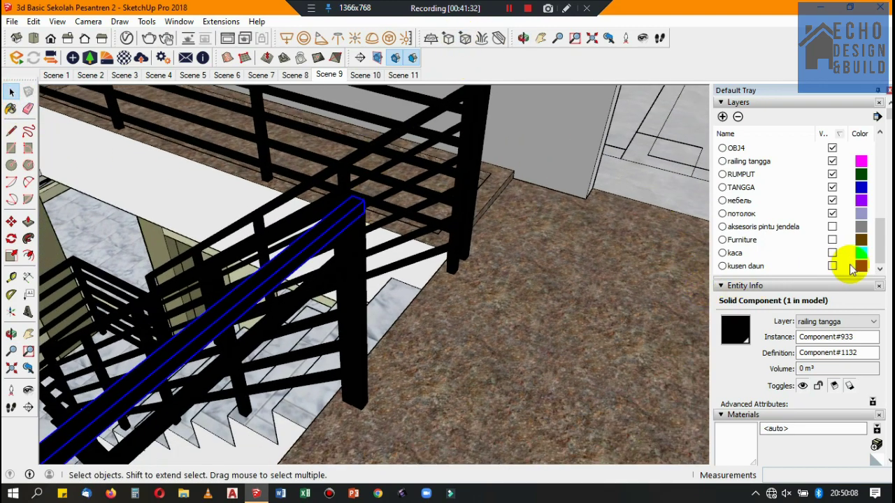
Step: Copy the lower diagonal handrail and paste it back in place
{"action": "middle_click_drag", "start_coordinate": [318, 118], "coordinate": [328, 236]}
{"action": "left_click", "coordinate": [329, 236]}
{"action": "middle_click_drag", "start_coordinate": [335, 200], "coordinate": [328, 209]}
{"action": "left_click", "coordinate": [33, 21]}
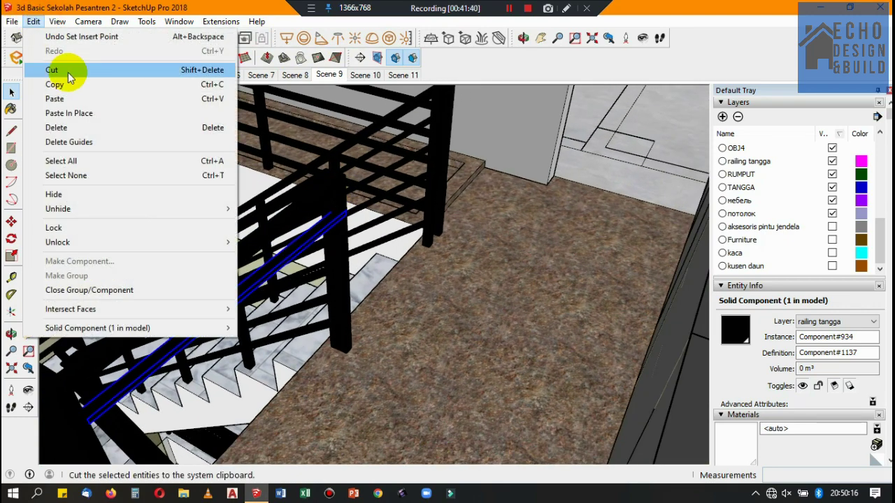
{"action": "key", "text": "Escape"}
{"action": "left_click", "coordinate": [34, 21]}
{"action": "key", "text": "Escape"}
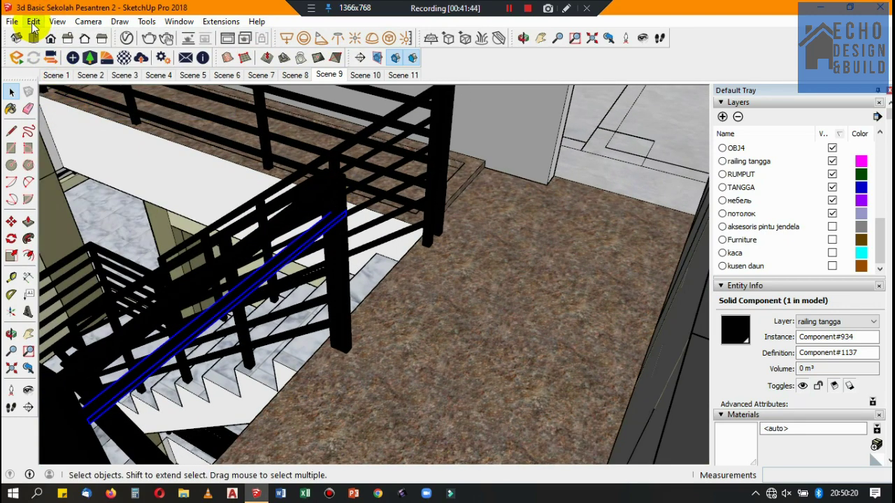
{"action": "left_click", "coordinate": [34, 21]}
{"action": "left_click", "coordinate": [56, 114]}
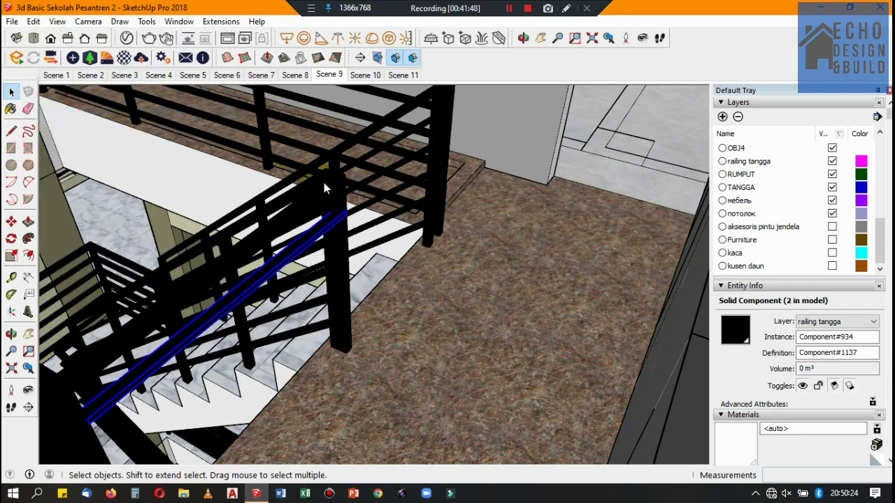
Step: Move the pasted handrail copy and lower another handrail piece slightly
{"action": "key", "text": "m"}
{"action": "left_click", "coordinate": [505, 132]}
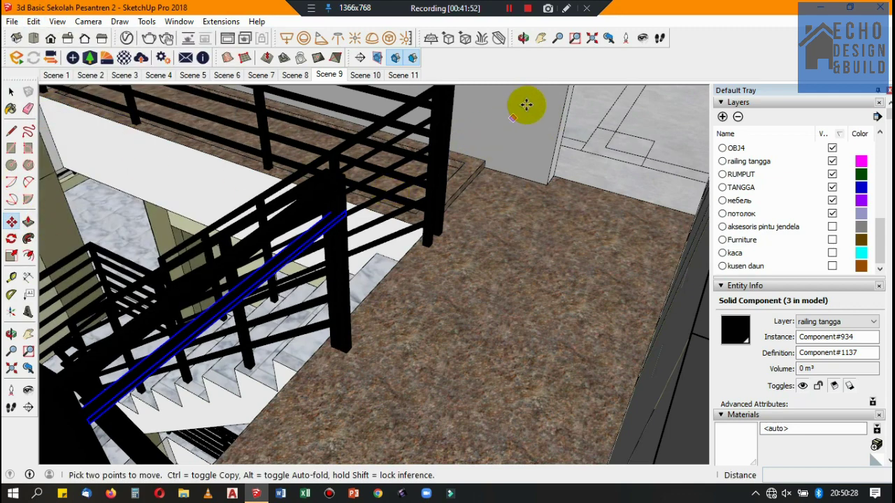
{"action": "key", "text": "ctrl"}
{"action": "type", "text": "0.15"}
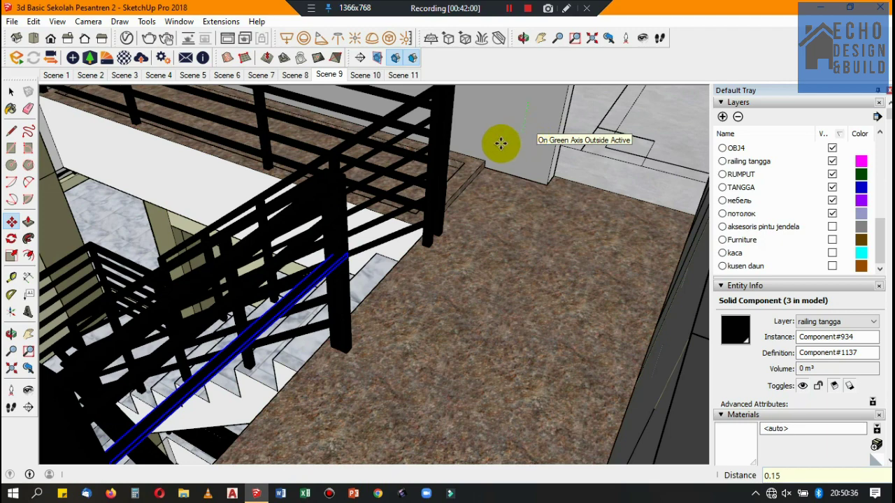
{"action": "left_click", "coordinate": [10, 92]}
{"action": "left_click", "coordinate": [321, 240]}
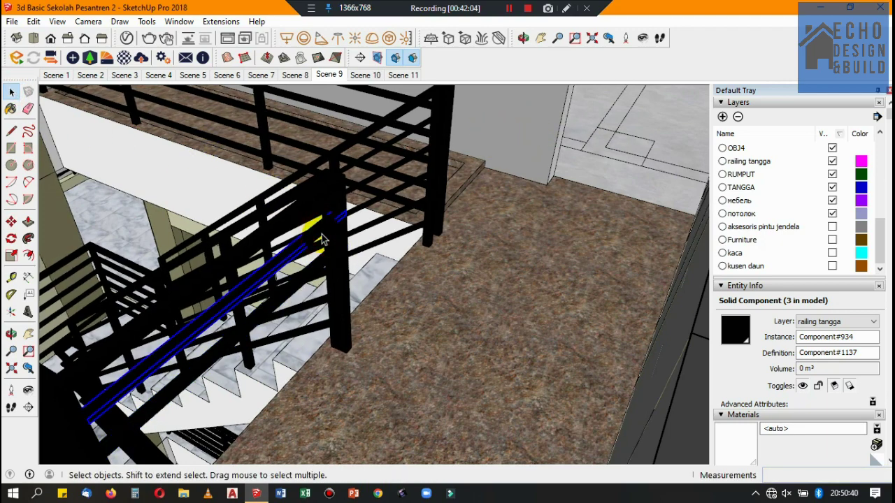
{"action": "left_click", "coordinate": [11, 221]}
{"action": "left_click", "coordinate": [521, 98]}
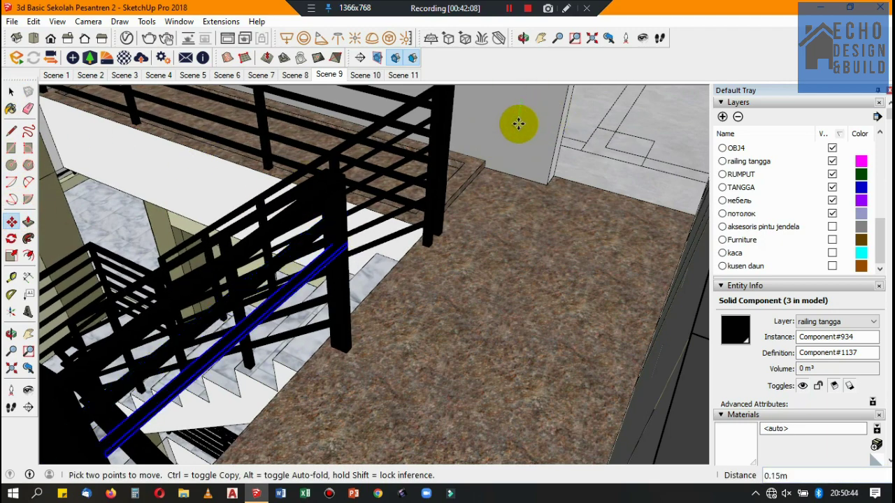
{"action": "left_click", "coordinate": [515, 134]}
{"action": "type", "text": "0.3"}
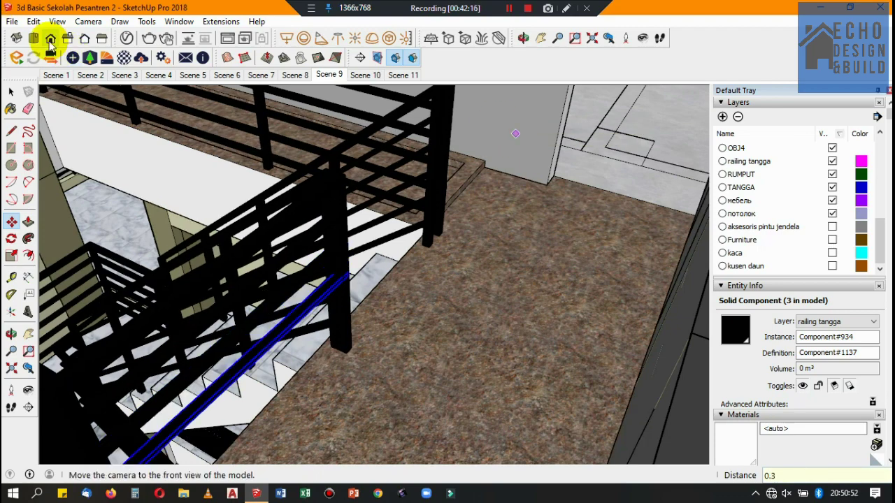
Step: Paste another handrail copy in place and lower it along the green axis
{"action": "left_click", "coordinate": [34, 21]}
{"action": "left_click", "coordinate": [89, 113]}
{"action": "left_click", "coordinate": [12, 223]}
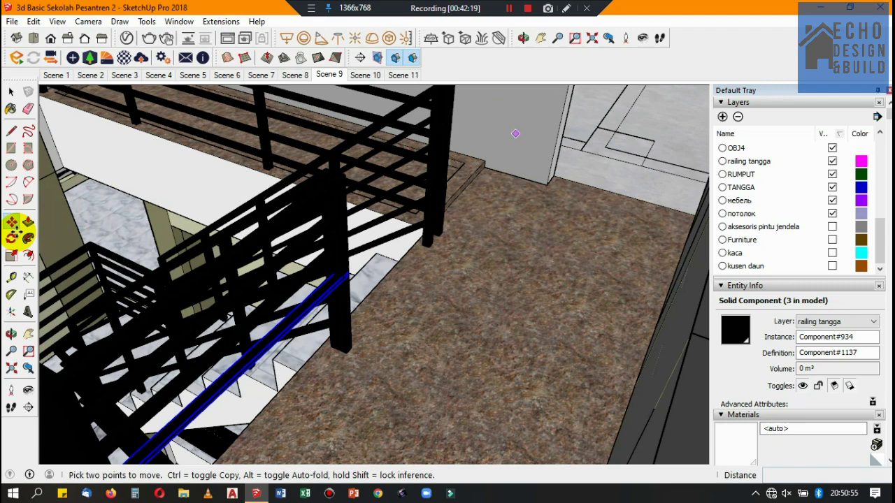
{"action": "left_click", "coordinate": [535, 99]}
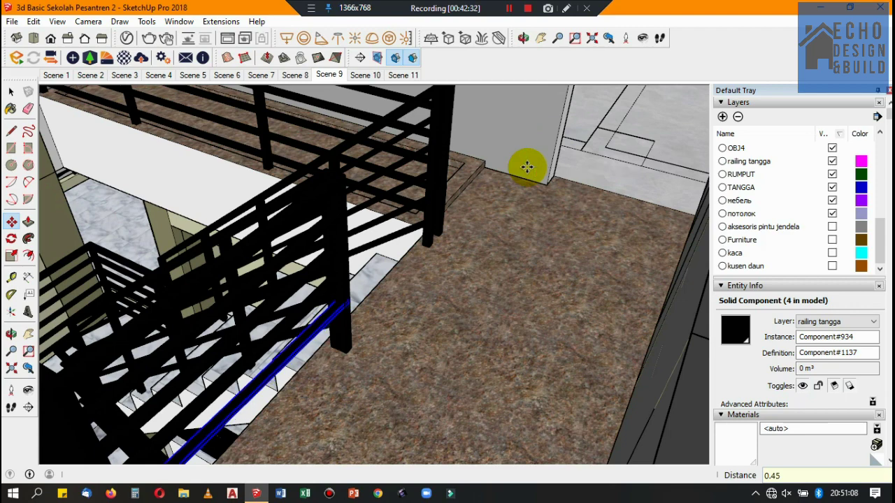
{"action": "left_click", "coordinate": [526, 162]}
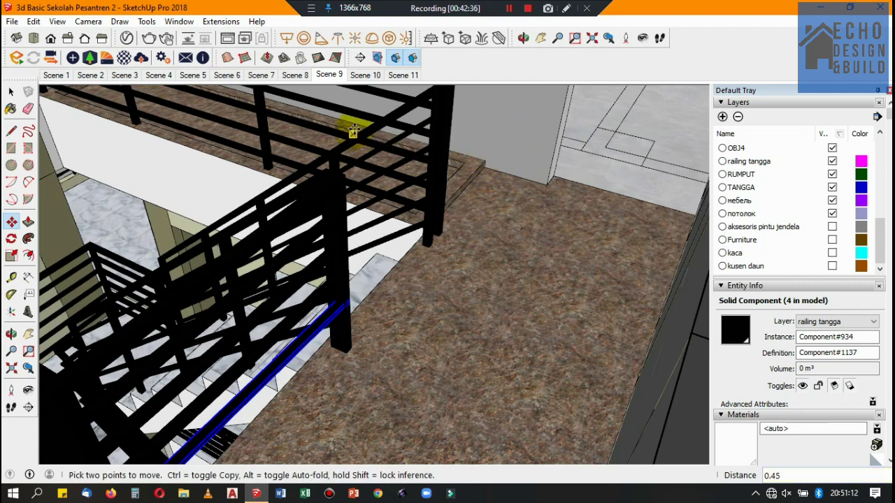
Step: Paste the railing copy in place, lower it by 0.6, and show Scene 8
{"action": "left_click", "coordinate": [33, 21]}
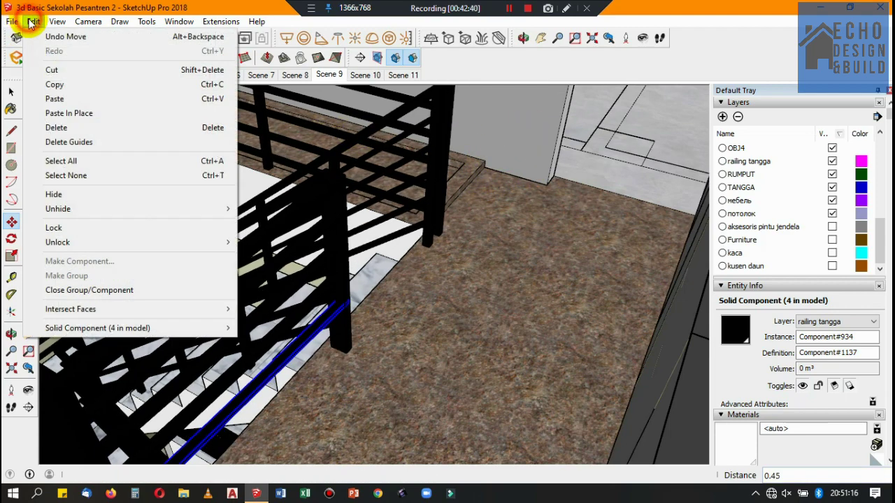
{"action": "left_click", "coordinate": [67, 116]}
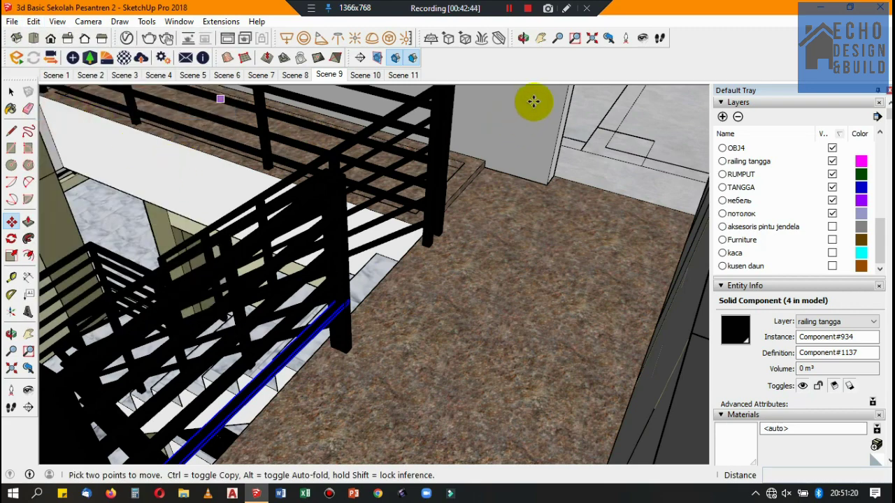
{"action": "left_click", "coordinate": [531, 146]}
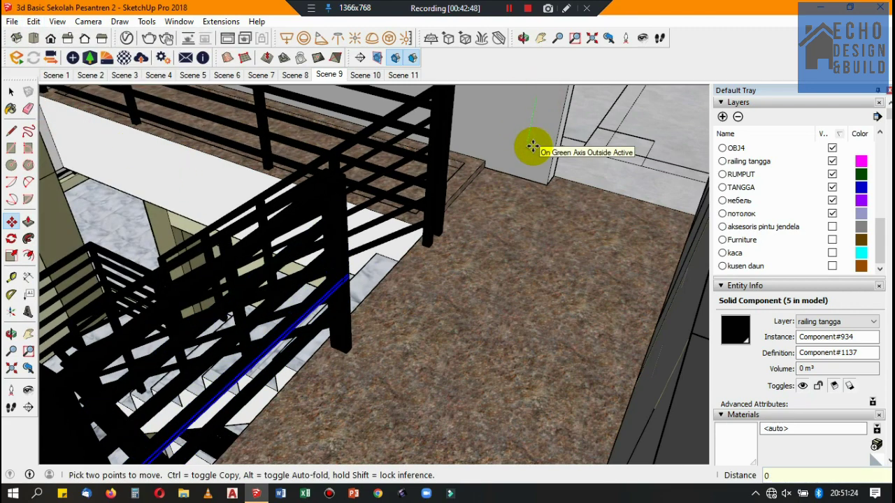
{"action": "key", "text": "Return"}
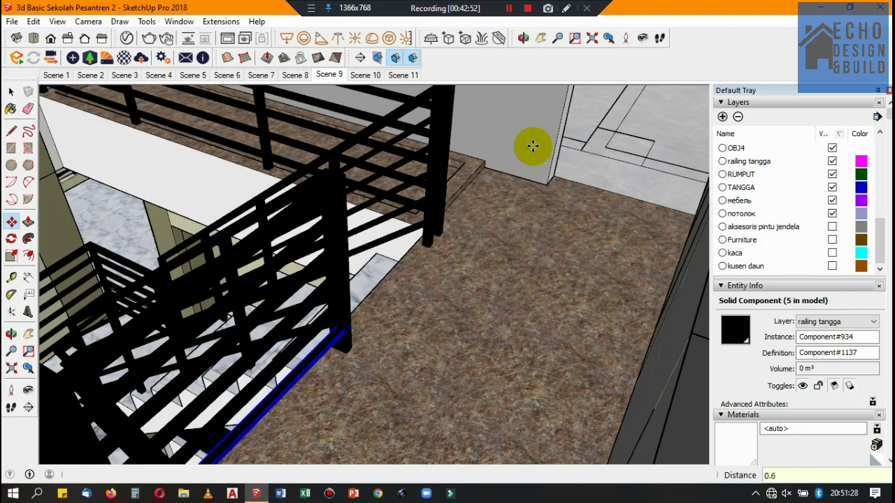
{"action": "left_click", "coordinate": [11, 91]}
{"action": "left_click", "coordinate": [307, 76]}
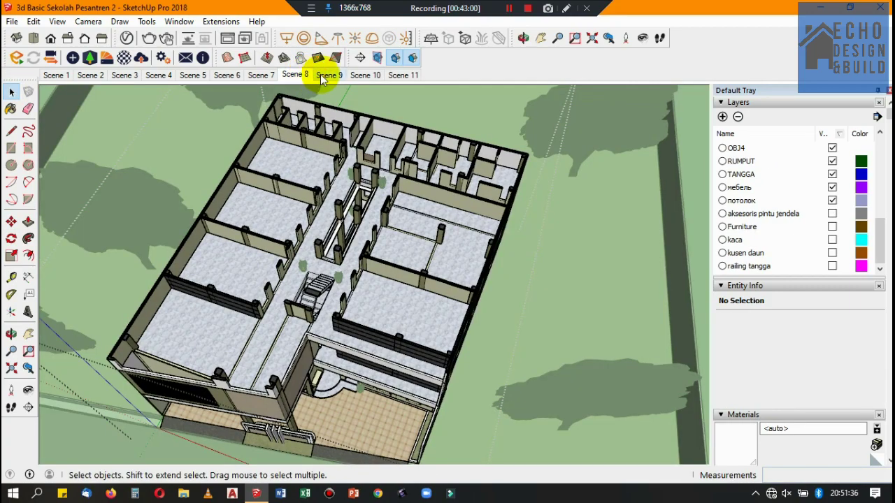
Step: Cycle through Scenes 9, 8, 9, 10 and 11, then zoom out over the whole site
{"action": "left_click", "coordinate": [327, 75]}
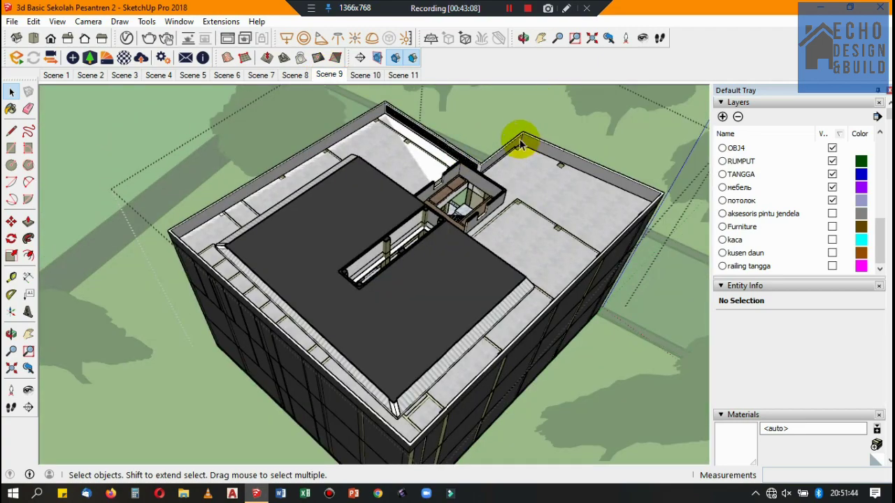
{"action": "left_click", "coordinate": [298, 78]}
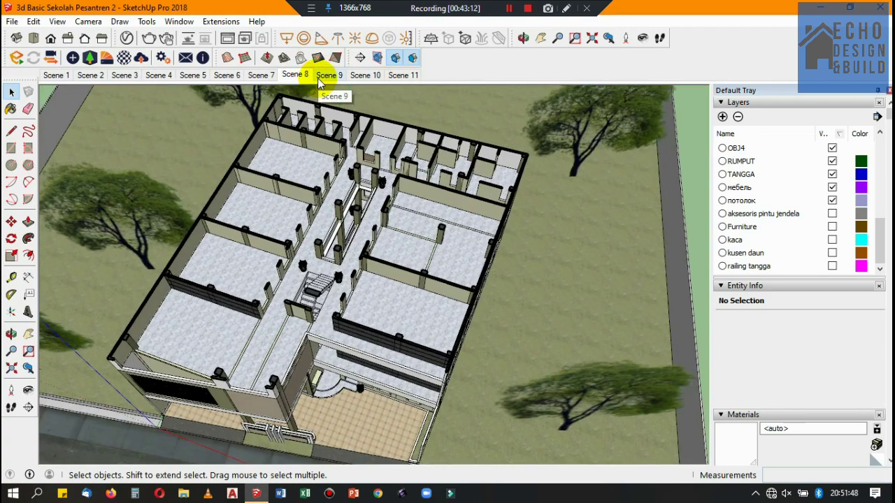
{"action": "left_click", "coordinate": [334, 77]}
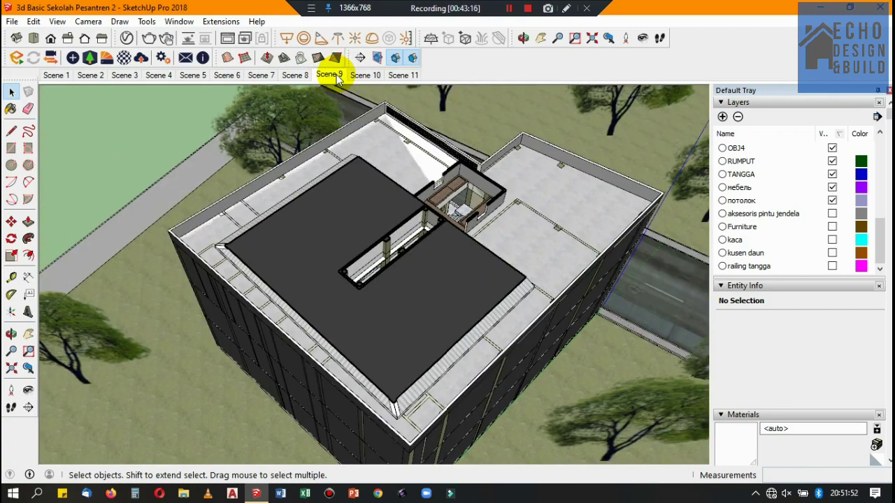
{"action": "scroll", "coordinate": [478, 183], "scroll_direction": "up", "scroll_amount": 3}
{"action": "scroll", "coordinate": [479, 170], "scroll_direction": "up", "scroll_amount": 3}
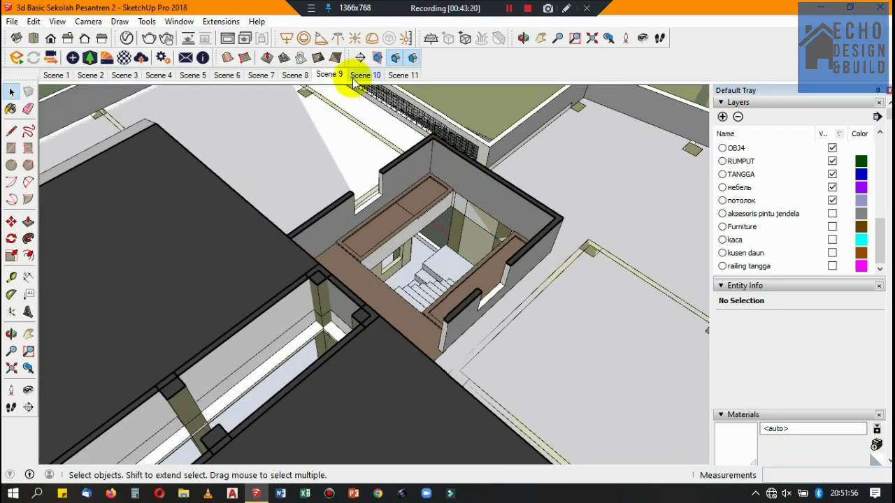
{"action": "left_click", "coordinate": [356, 77]}
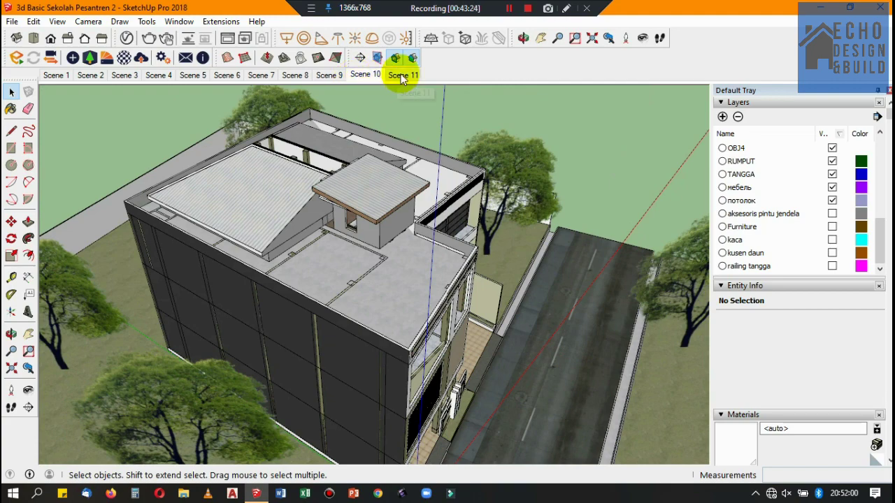
{"action": "left_click", "coordinate": [401, 78]}
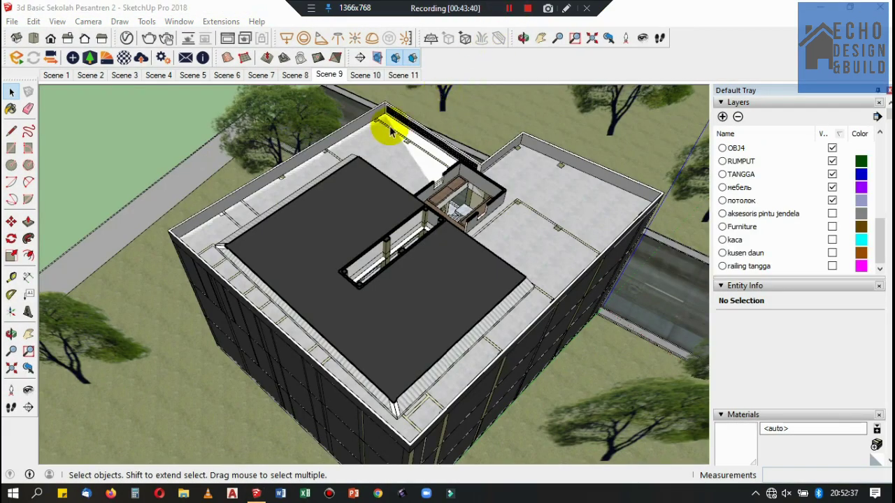
{"action": "scroll", "coordinate": [390, 131], "scroll_direction": "down", "scroll_amount": 4}
{"action": "scroll", "coordinate": [310, 244], "scroll_direction": "down", "scroll_amount": 4}
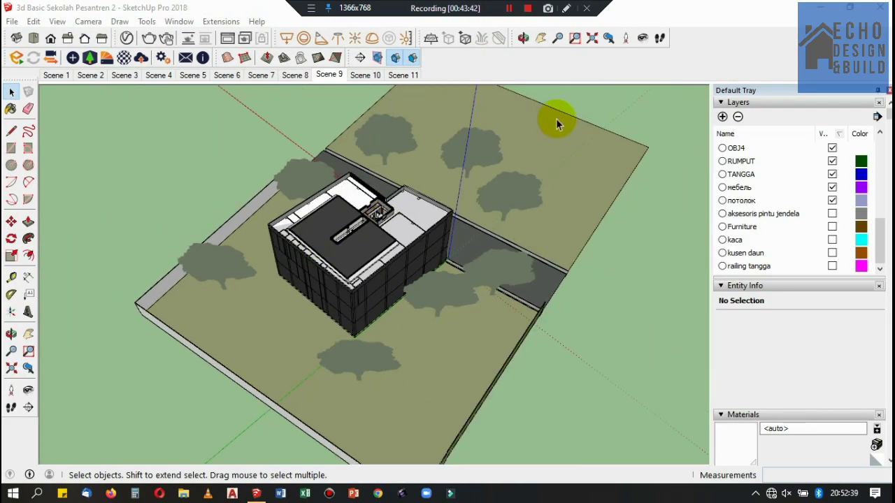
Step: Move the three trees across the road farther back from it
{"action": "left_click", "coordinate": [484, 140]}
{"action": "left_click", "coordinate": [382, 144], "text": "shift"}
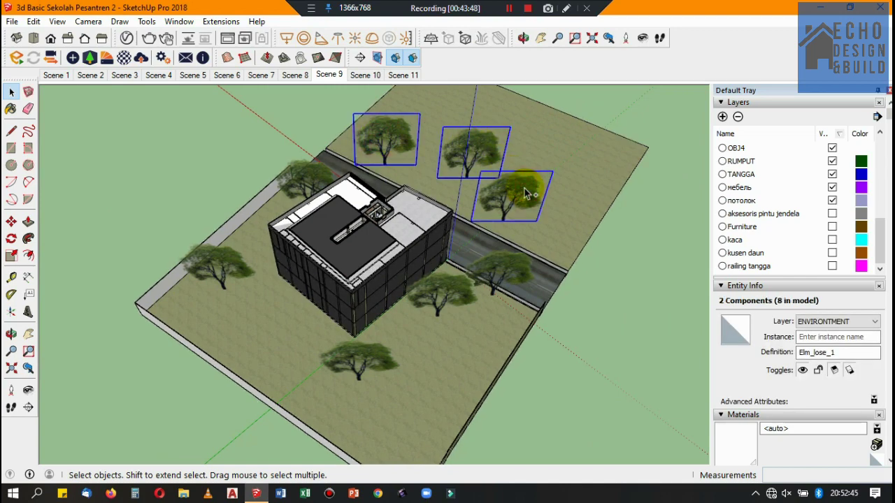
{"action": "left_click", "coordinate": [11, 222]}
{"action": "scroll", "coordinate": [565, 238], "scroll_direction": "up", "scroll_amount": 3}
{"action": "scroll", "coordinate": [563, 263], "scroll_direction": "up", "scroll_amount": 2}
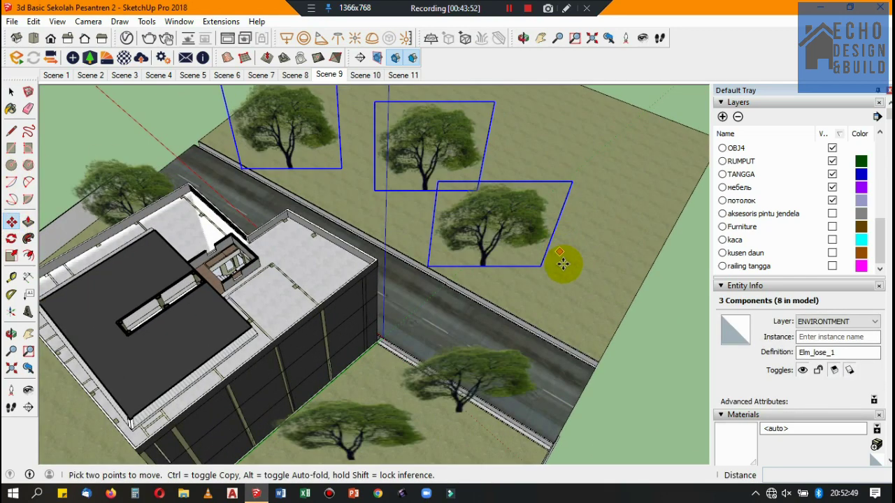
{"action": "left_click", "coordinate": [577, 242]}
{"action": "left_click", "coordinate": [11, 92]}
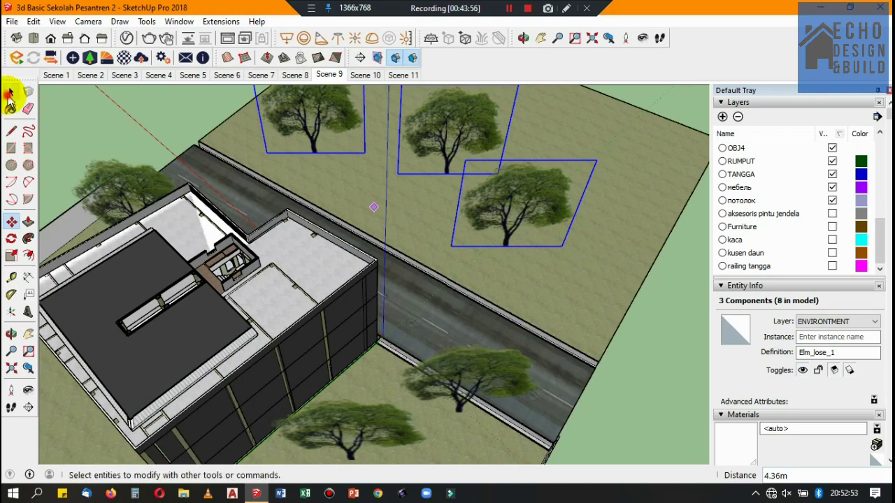
Step: Review Scenes 10, 11 and the Scene 8 floor plan
{"action": "left_click", "coordinate": [363, 74]}
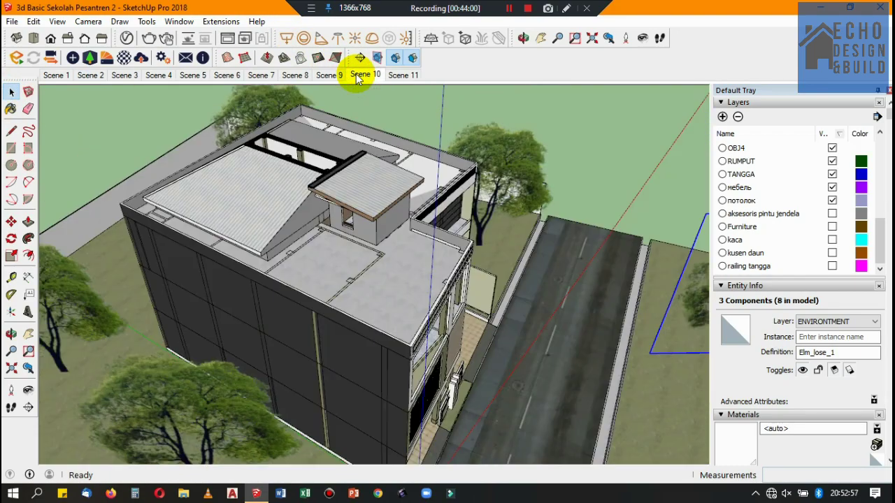
{"action": "left_click", "coordinate": [399, 75]}
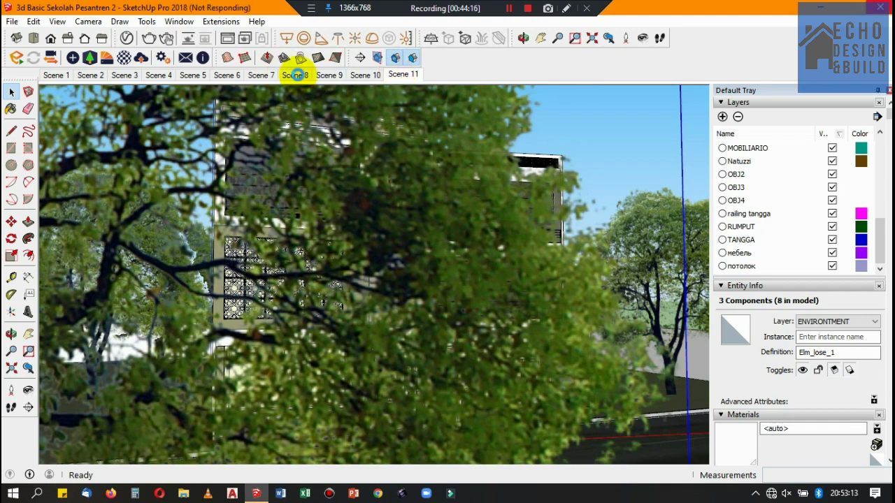
{"action": "left_click", "coordinate": [296, 75]}
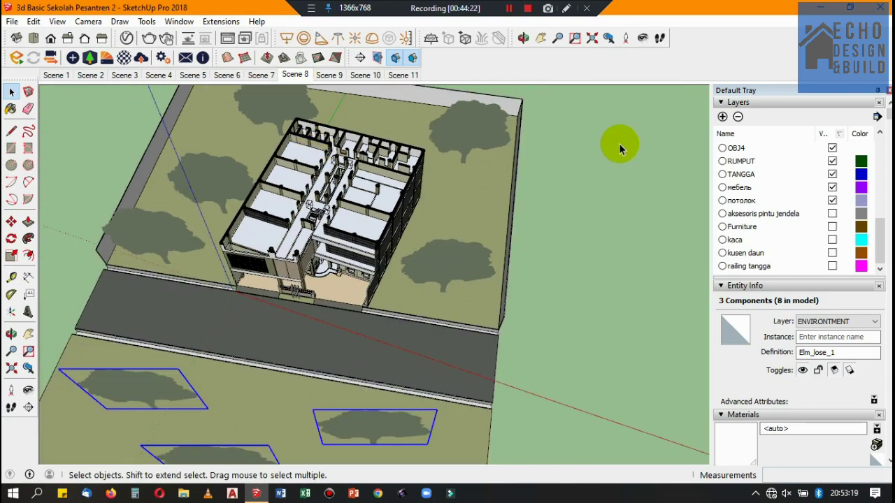
Step: Move a tree at the front of the site over to the left edge
{"action": "left_click", "coordinate": [618, 144]}
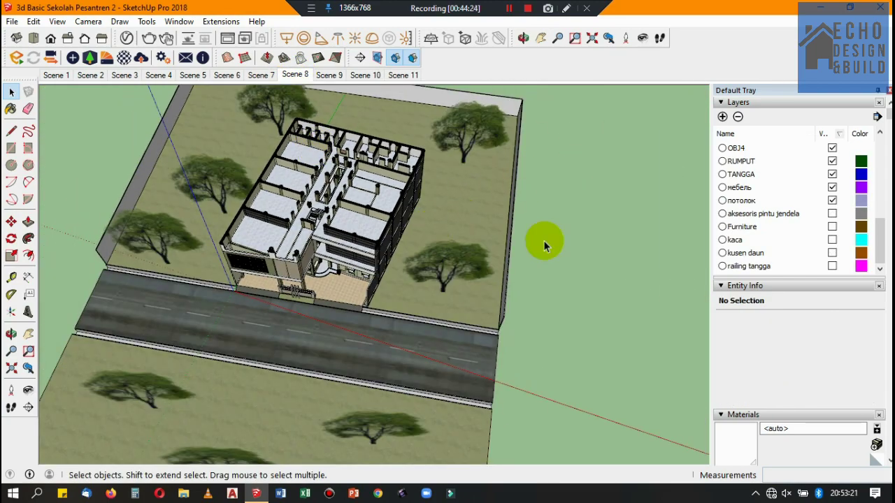
{"action": "left_click", "coordinate": [384, 426]}
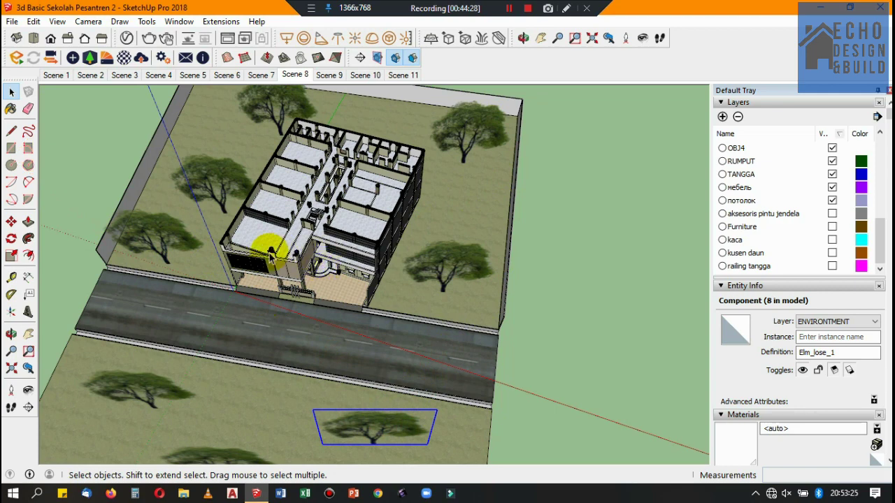
{"action": "left_click", "coordinate": [11, 221]}
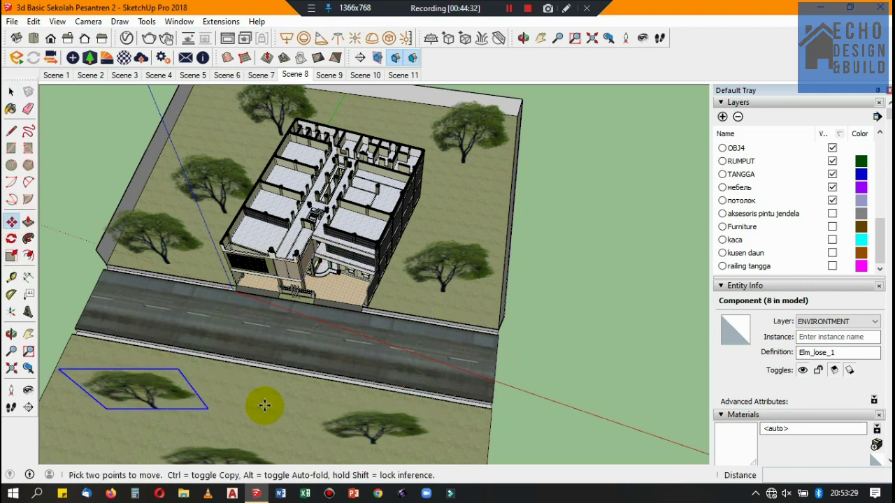
{"action": "left_click", "coordinate": [255, 406]}
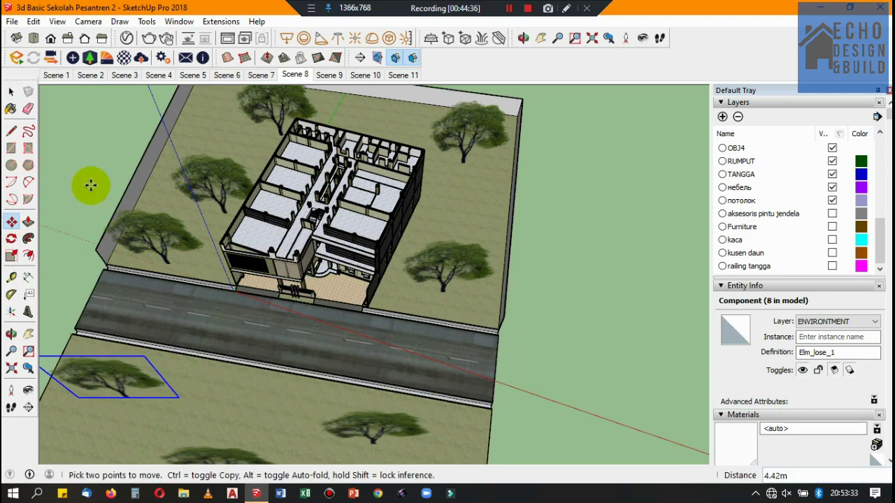
{"action": "left_click", "coordinate": [11, 92]}
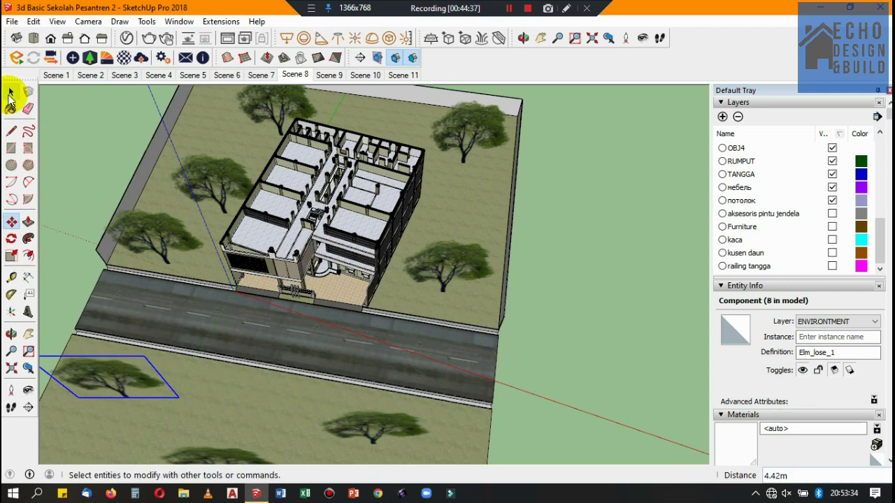
Step: Step through Scenes 9, 10 and 11, finishing on Scene 1
{"action": "left_click", "coordinate": [339, 75]}
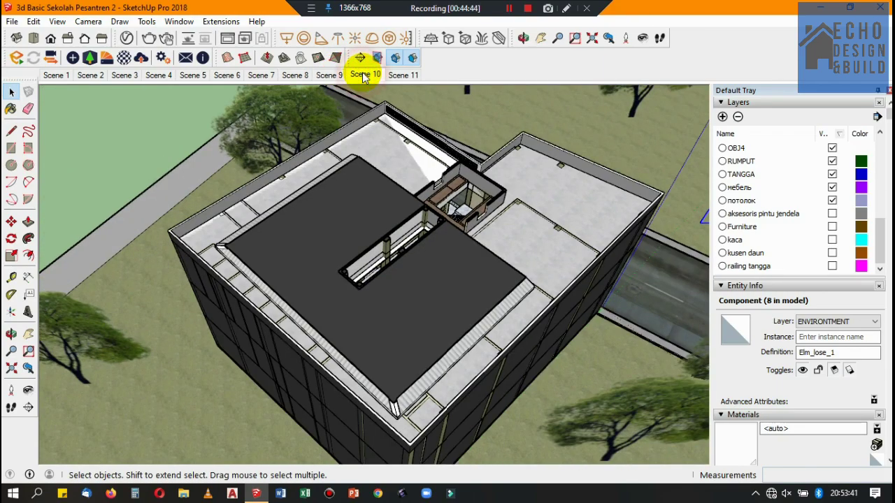
{"action": "left_click", "coordinate": [363, 75]}
{"action": "left_click", "coordinate": [393, 75]}
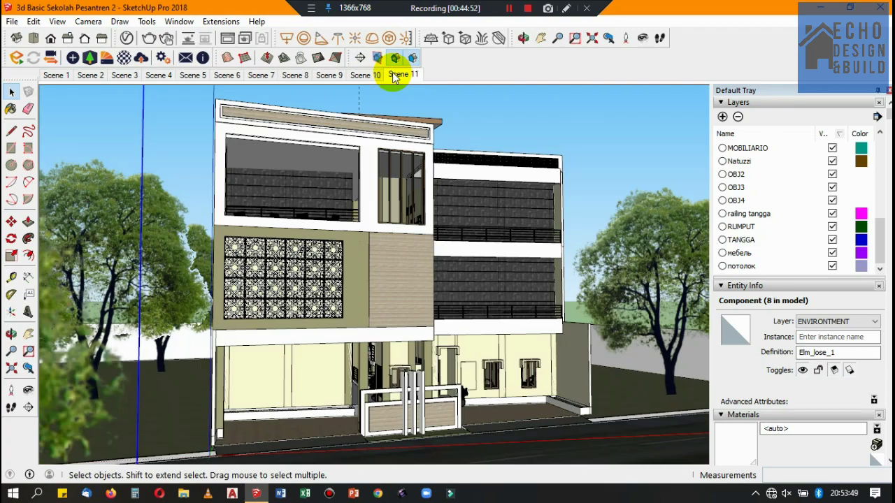
{"action": "left_click", "coordinate": [54, 74]}
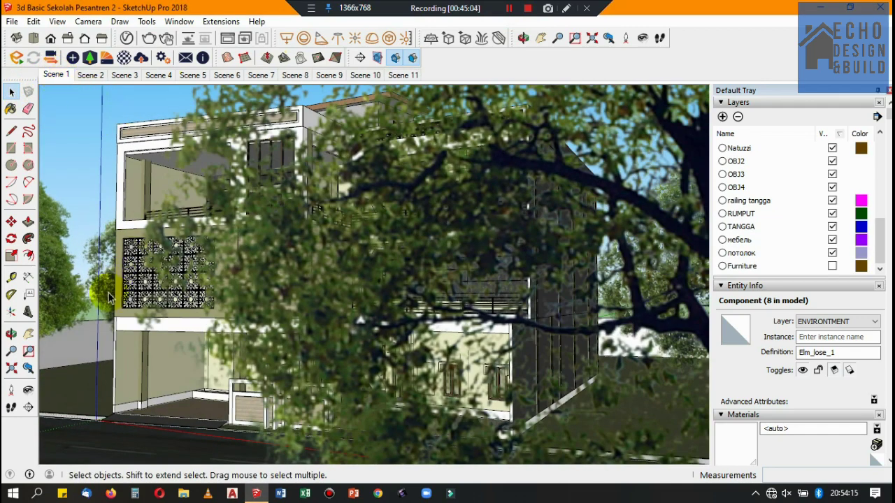
Step: Orbit around the building and move a tree to sit in front of the road
{"action": "left_click", "coordinate": [11, 334]}
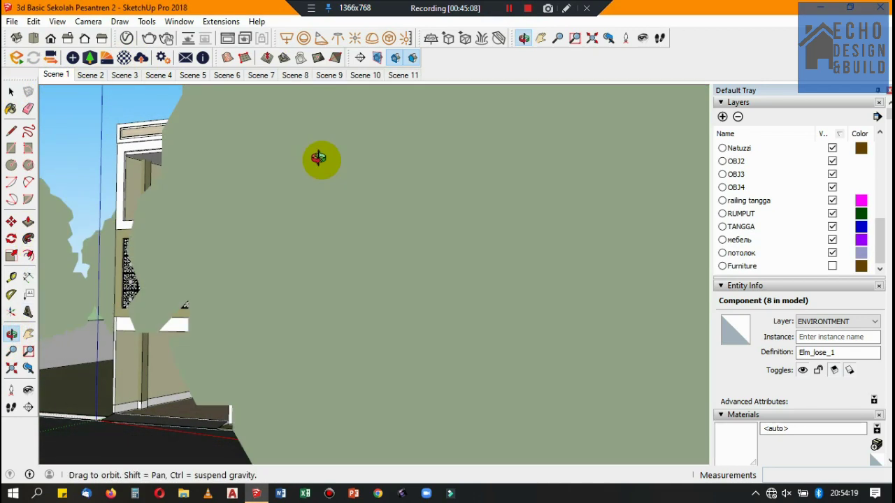
{"action": "mouse_move", "coordinate": [319, 160]}
{"action": "left_mouse_down"}
{"action": "mouse_move", "coordinate": [368, 311]}
{"action": "mouse_move", "coordinate": [370, 276]}
{"action": "mouse_move", "coordinate": [16, 50]}
{"action": "left_mouse_up"}
{"action": "left_click", "coordinate": [11, 92]}
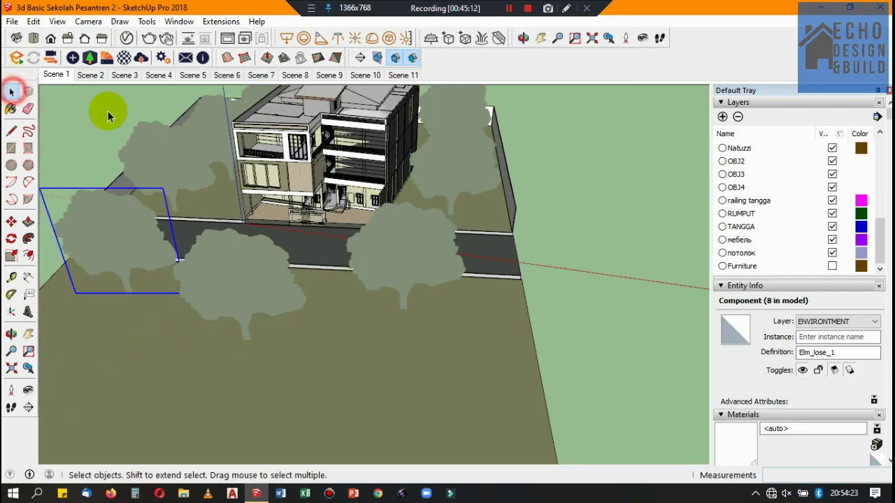
{"action": "left_click", "coordinate": [608, 199]}
{"action": "left_click", "coordinate": [411, 291]}
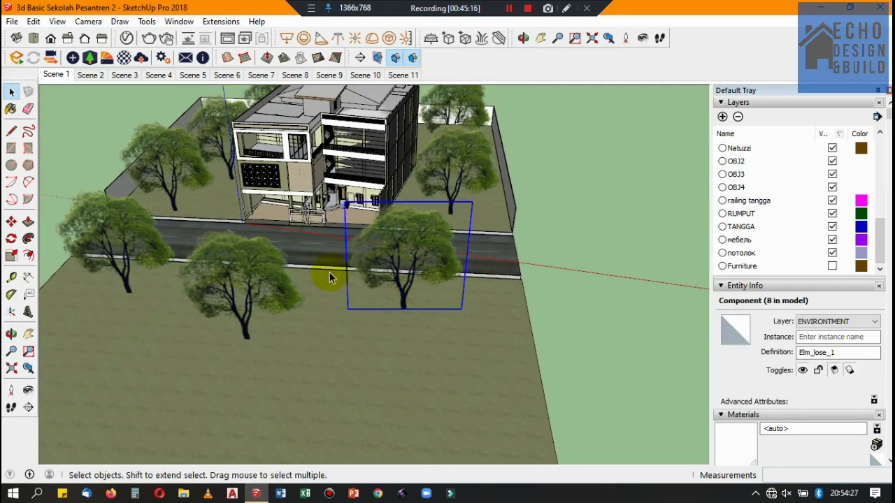
{"action": "left_click", "coordinate": [11, 221]}
{"action": "left_click", "coordinate": [478, 294]}
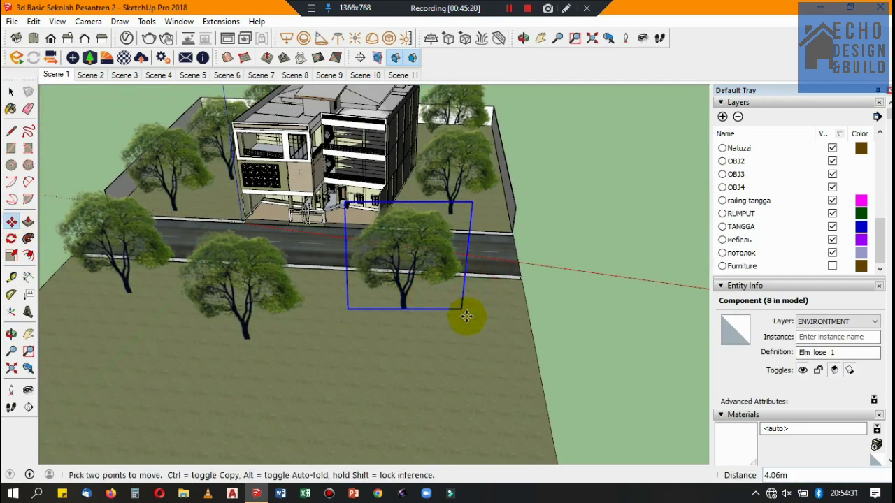
{"action": "left_click", "coordinate": [459, 331]}
{"action": "left_click", "coordinate": [11, 92]}
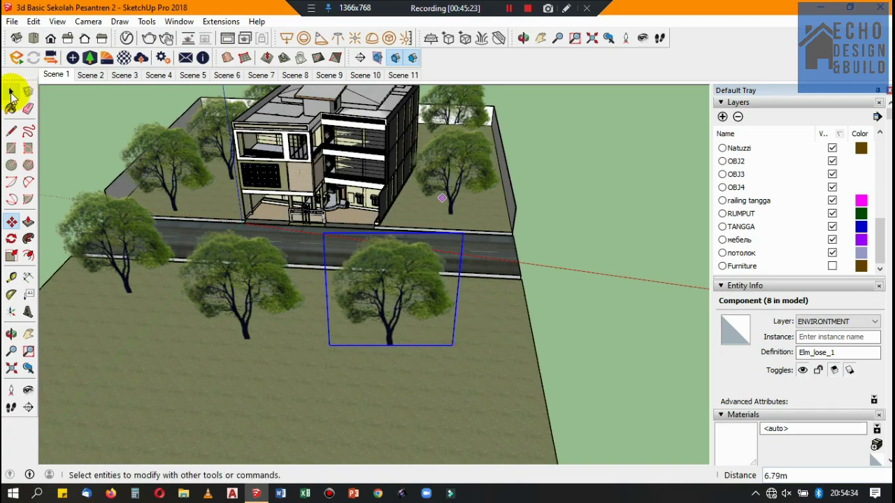
Step: Step through Scenes 1 to 6, stopping on the Scene 7 floor plan
{"action": "left_click", "coordinate": [60, 76]}
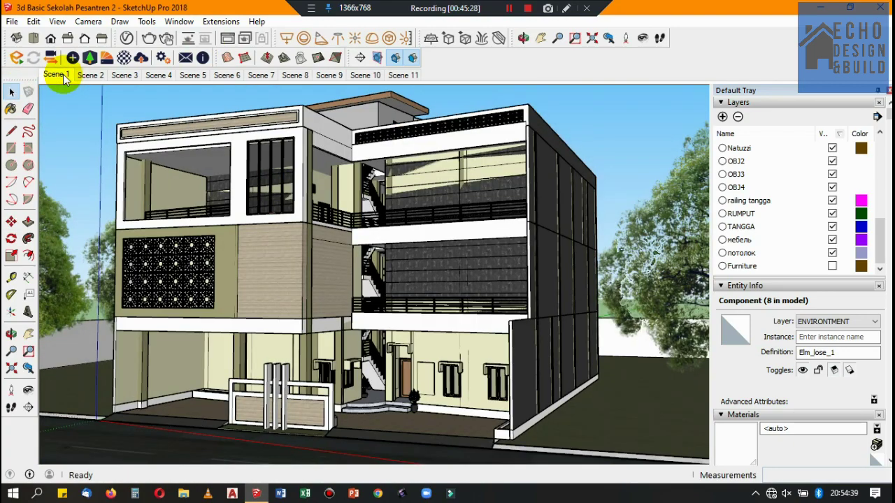
{"action": "left_click", "coordinate": [91, 77]}
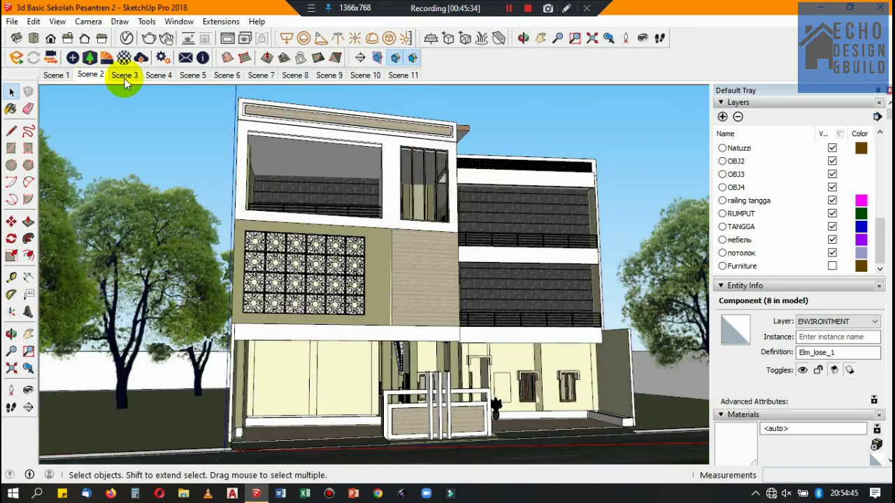
{"action": "left_click", "coordinate": [124, 75]}
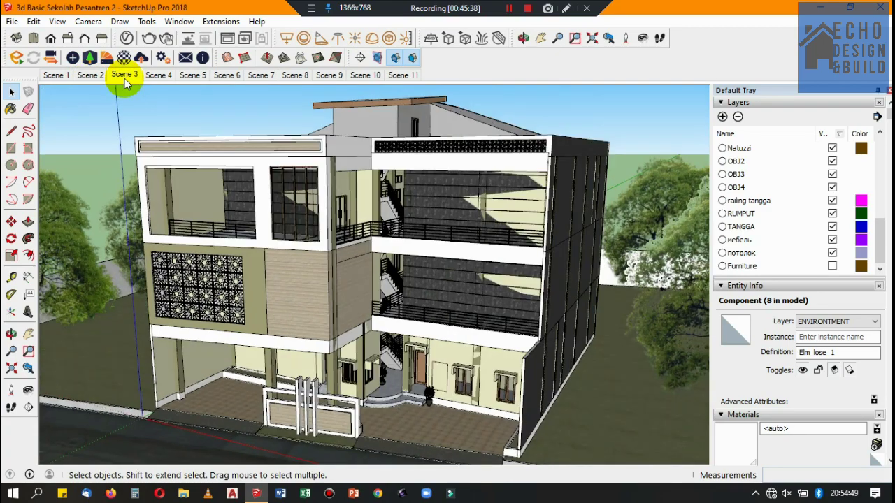
{"action": "left_click", "coordinate": [155, 75]}
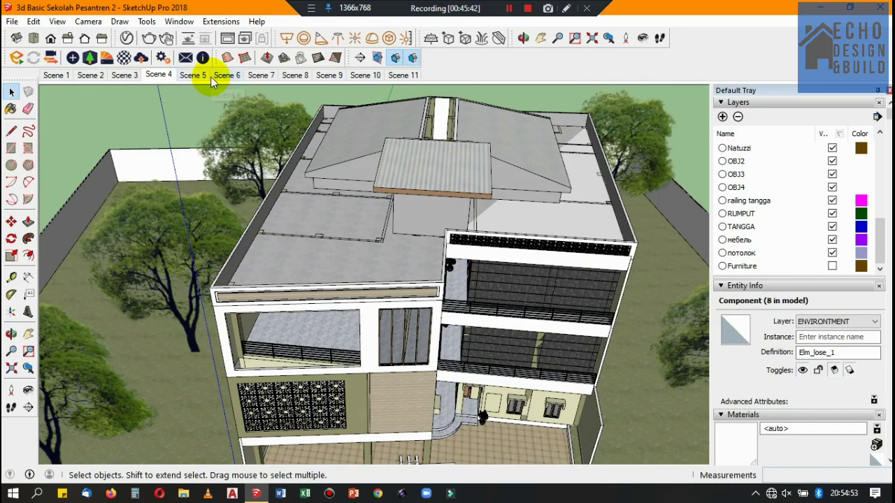
{"action": "left_click", "coordinate": [196, 75]}
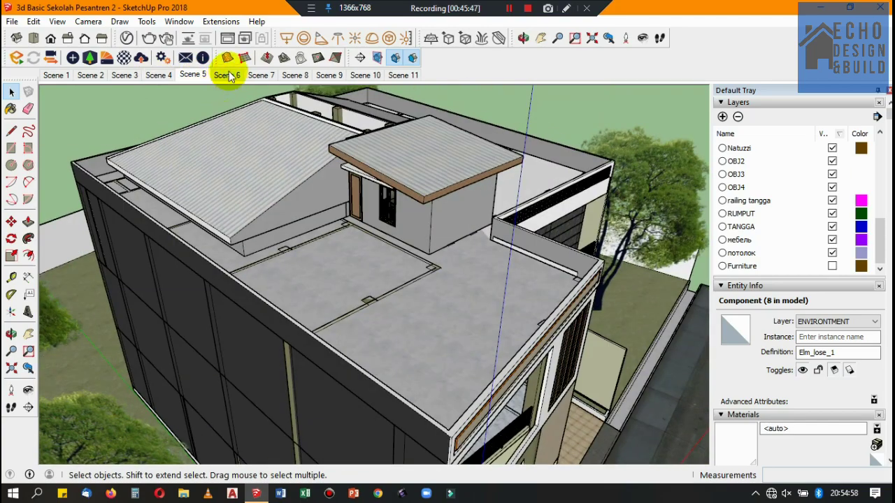
{"action": "left_click", "coordinate": [228, 74]}
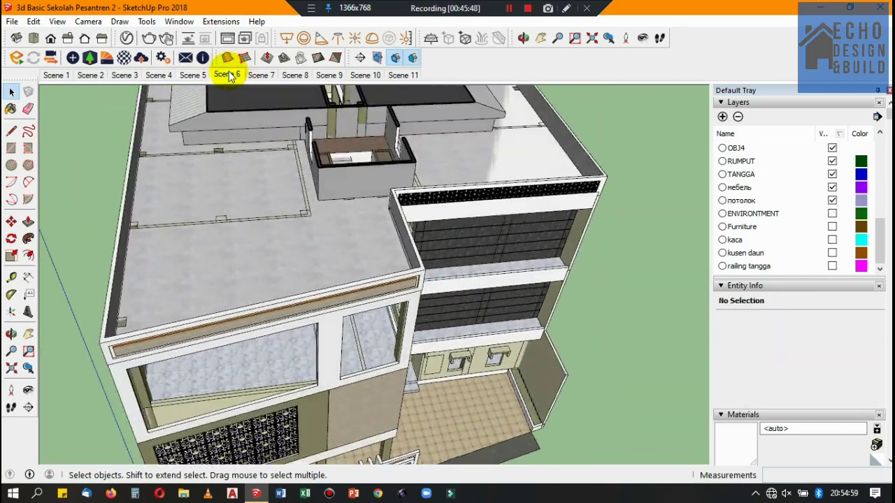
{"action": "left_click", "coordinate": [261, 75]}
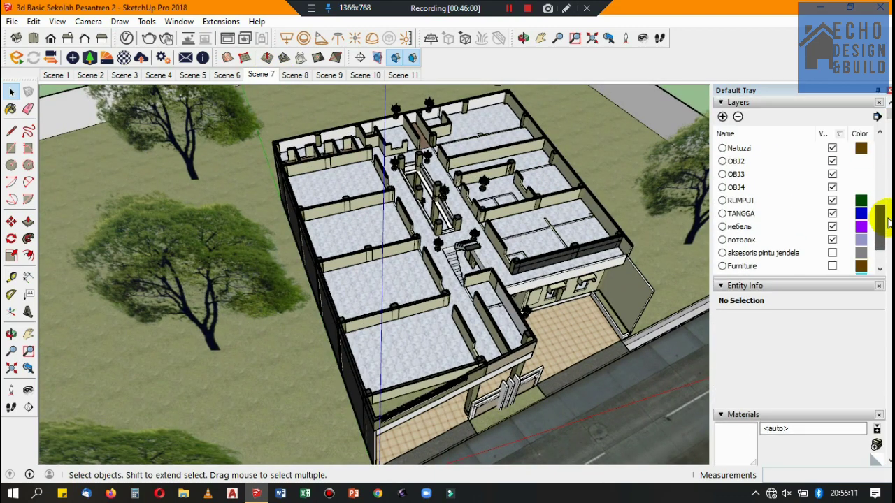
Step: Hide the ENVIRONTMENT layer and update Scene 7 to keep it hidden
{"action": "mouse_move", "coordinate": [880, 234]}
{"action": "left_mouse_down"}
{"action": "mouse_move", "coordinate": [888, 231]}
{"action": "mouse_move", "coordinate": [889, 257]}
{"action": "mouse_move", "coordinate": [888, 204]}
{"action": "left_mouse_up"}
{"action": "left_click", "coordinate": [831, 201]}
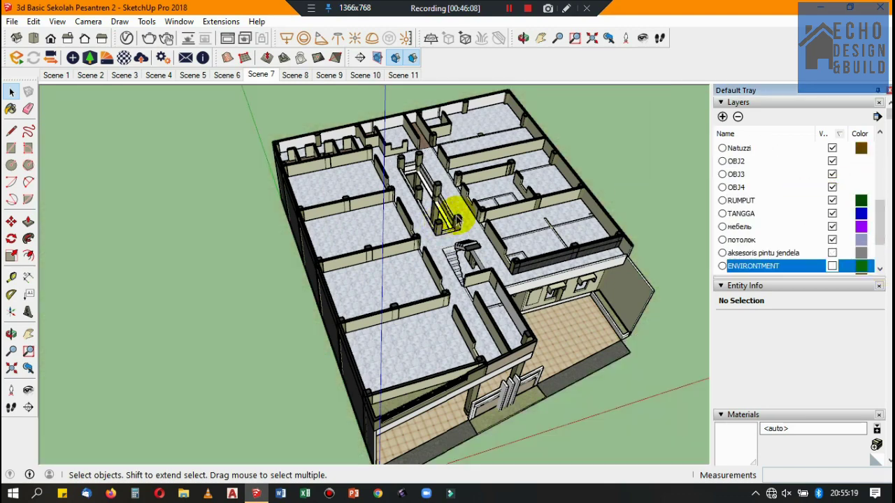
{"action": "right_click", "coordinate": [268, 91]}
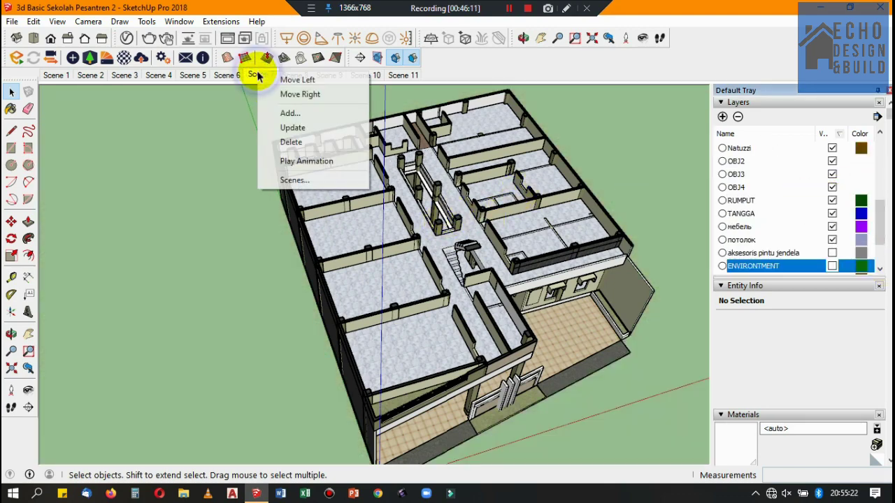
{"action": "left_click", "coordinate": [290, 126]}
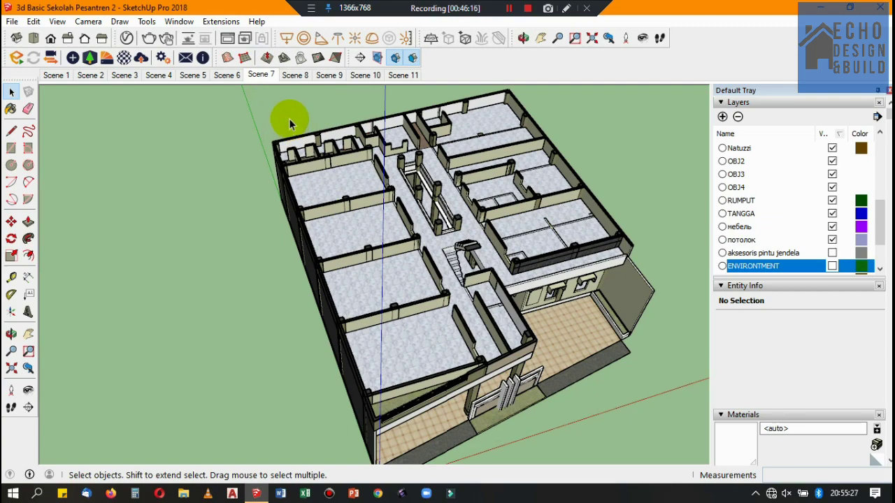
Step: In Scene 8, hide the ENVIRONTMENT layer and update the scene
{"action": "left_click", "coordinate": [292, 75]}
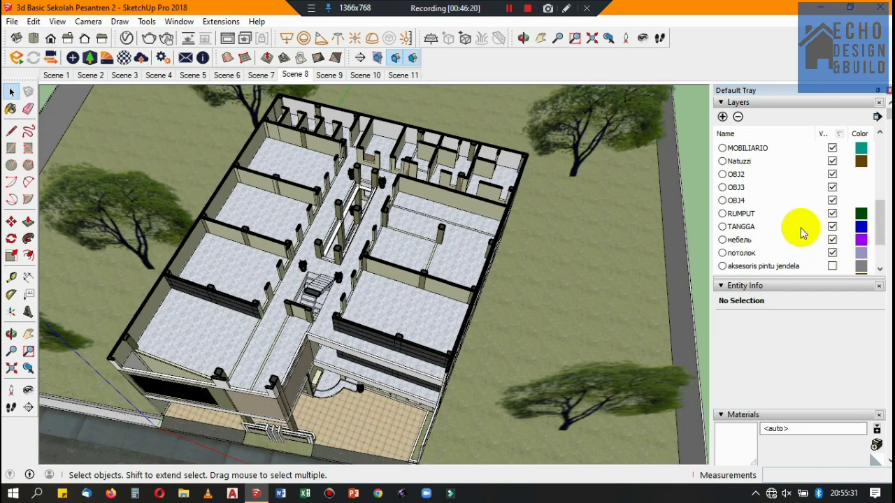
{"action": "mouse_move", "coordinate": [879, 216]}
{"action": "left_mouse_down"}
{"action": "mouse_move", "coordinate": [883, 246]}
{"action": "mouse_move", "coordinate": [875, 176]}
{"action": "left_mouse_up"}
{"action": "left_click", "coordinate": [832, 213]}
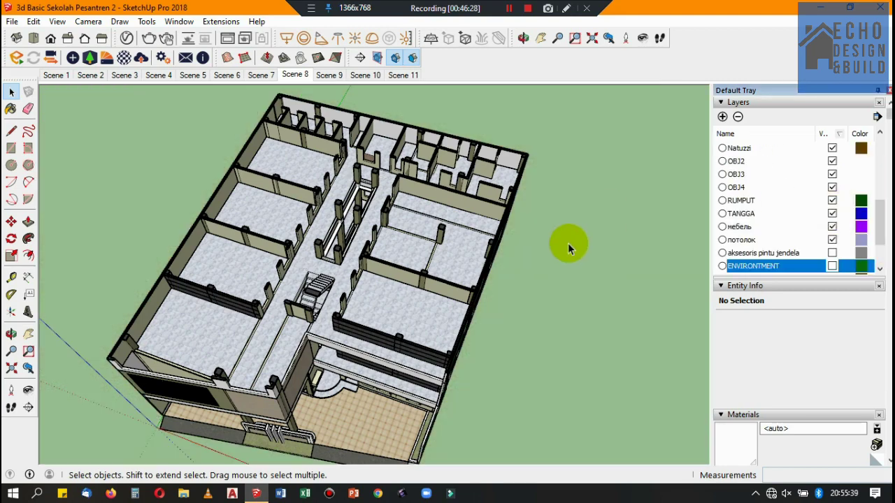
{"action": "right_click", "coordinate": [295, 75]}
{"action": "left_click", "coordinate": [337, 133]}
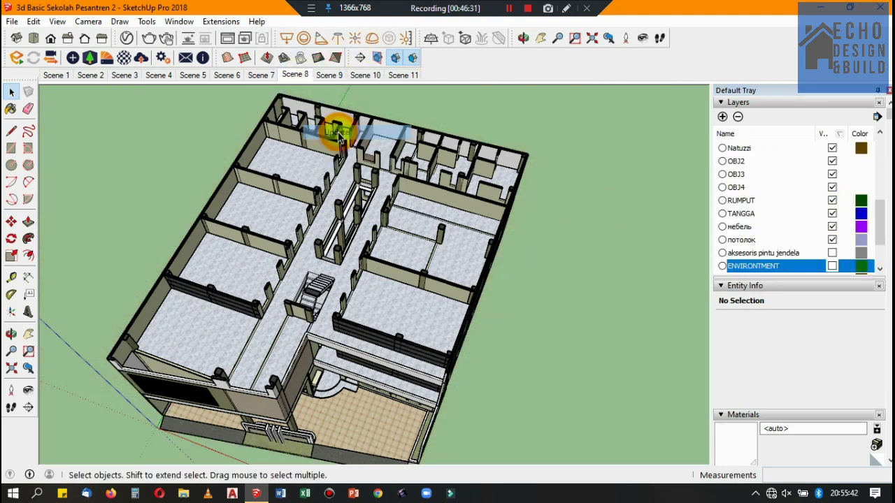
Step: Check Scenes 9, 10 and 11, then return to the Scene 1 front perspective
{"action": "left_click", "coordinate": [328, 75]}
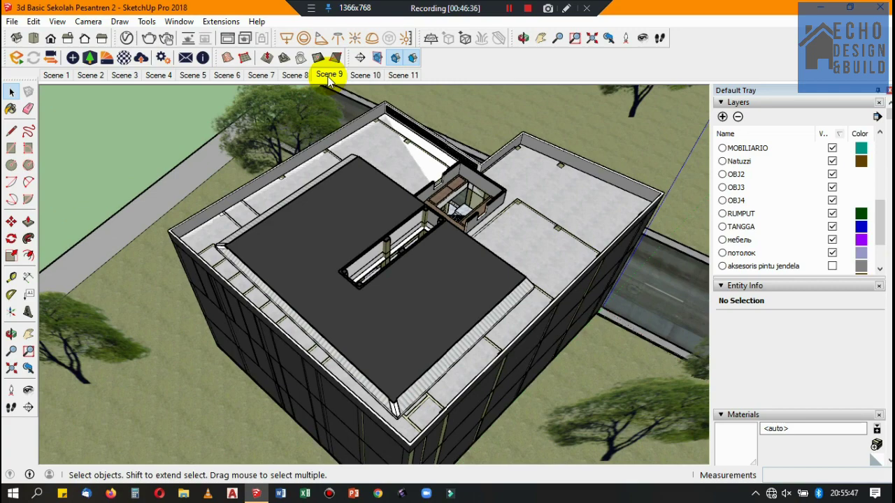
{"action": "left_click", "coordinate": [369, 75]}
{"action": "left_click", "coordinate": [394, 77]}
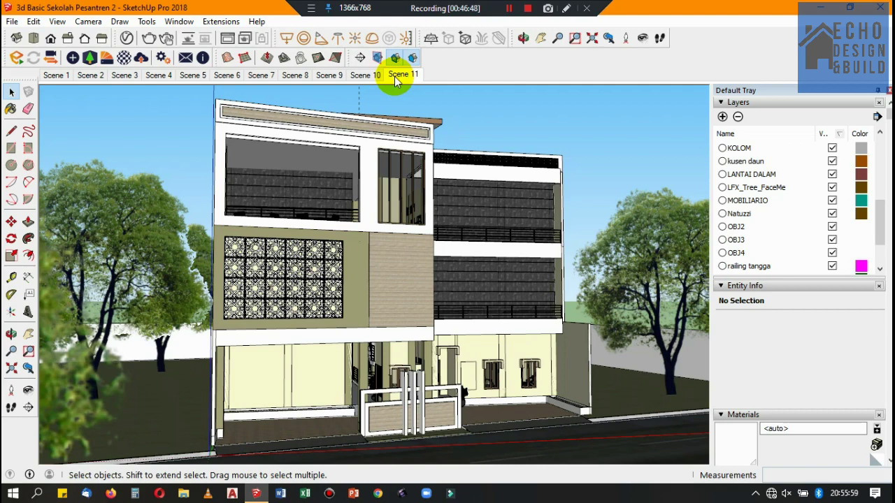
{"action": "left_click", "coordinate": [54, 76]}
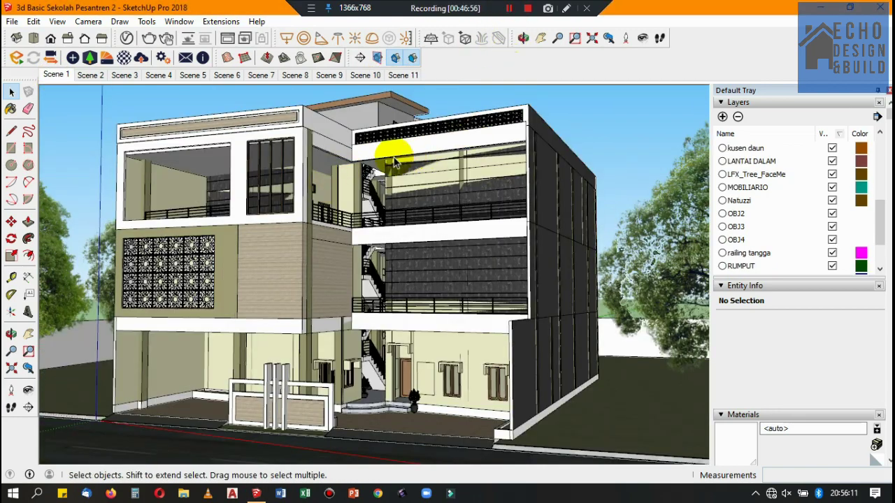
{"action": "left_click", "coordinate": [11, 92]}
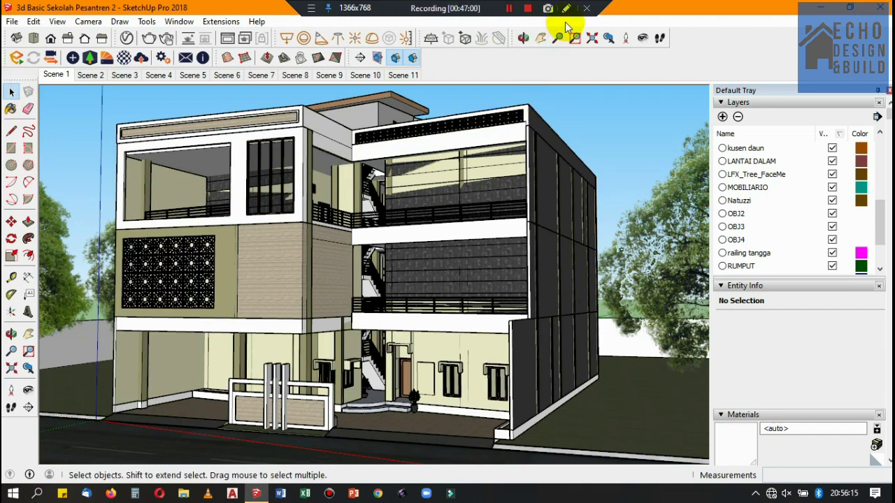
Step: Write the red caption 'DEMIKIAN CARA MENGGAMBAR ENVIRONTMENT' across the school facade
{"action": "left_click", "coordinate": [884, 155]}
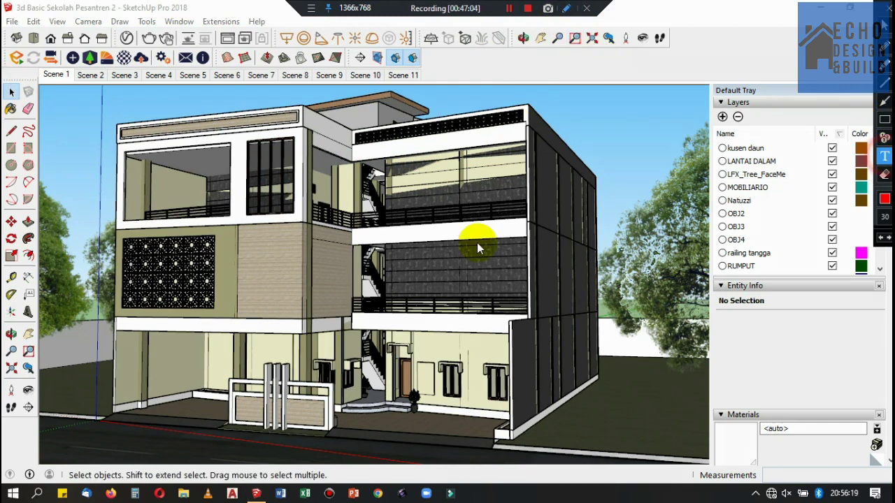
{"action": "left_click", "coordinate": [186, 230]}
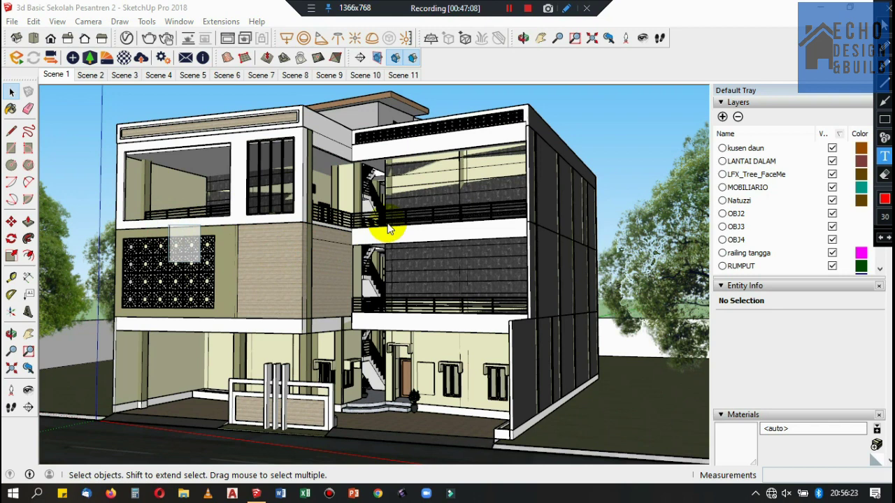
{"action": "type", "text": "DEMIKIAN"}
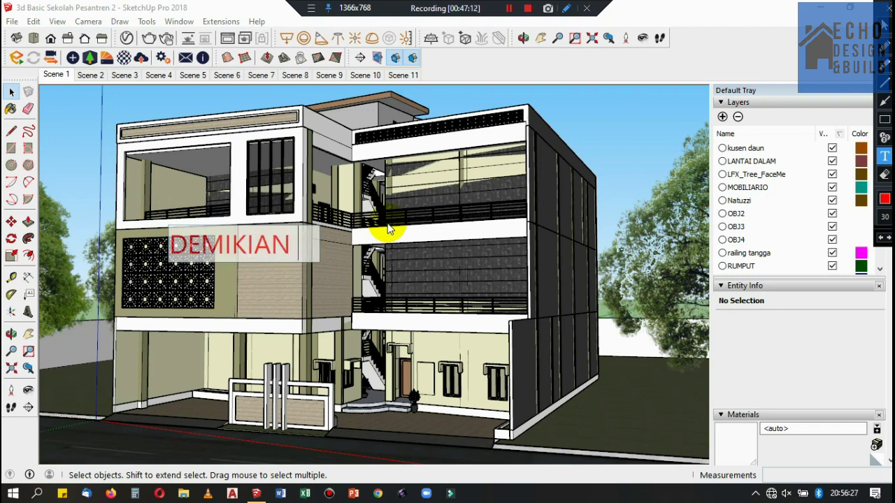
{"action": "type", "text": " CARA MENGGAMBAR"}
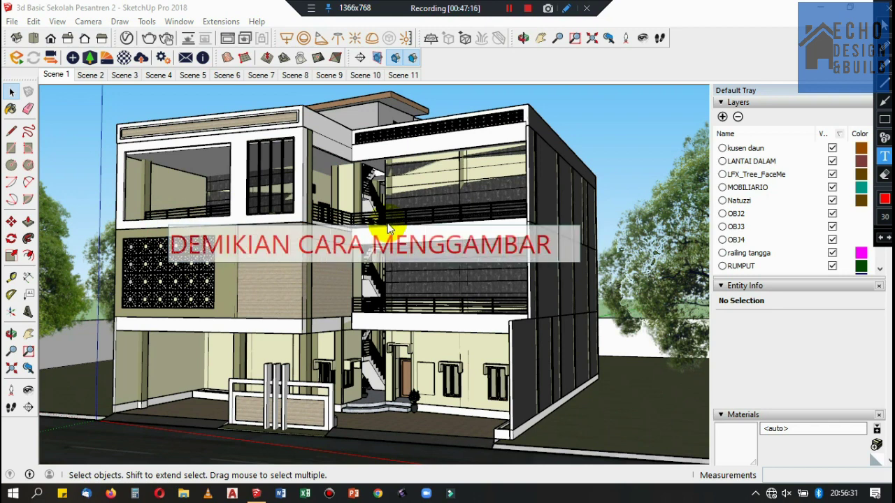
{"action": "type", "text": " ENVIRONTMENT"}
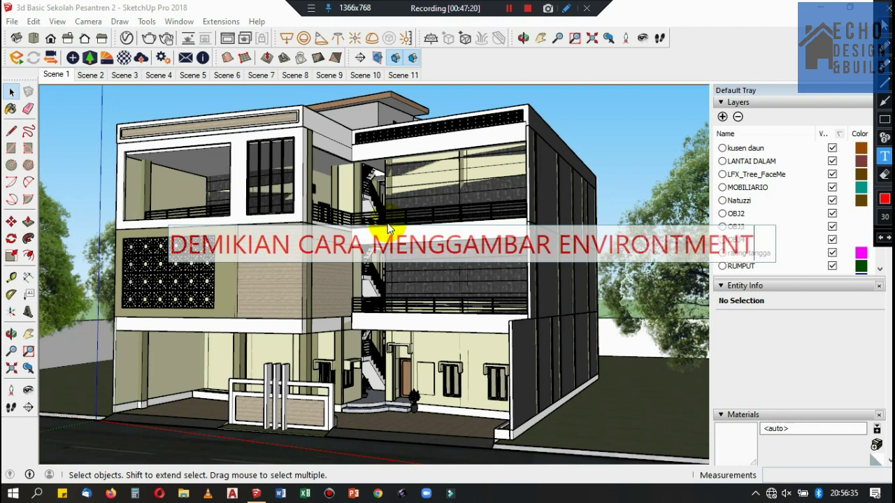